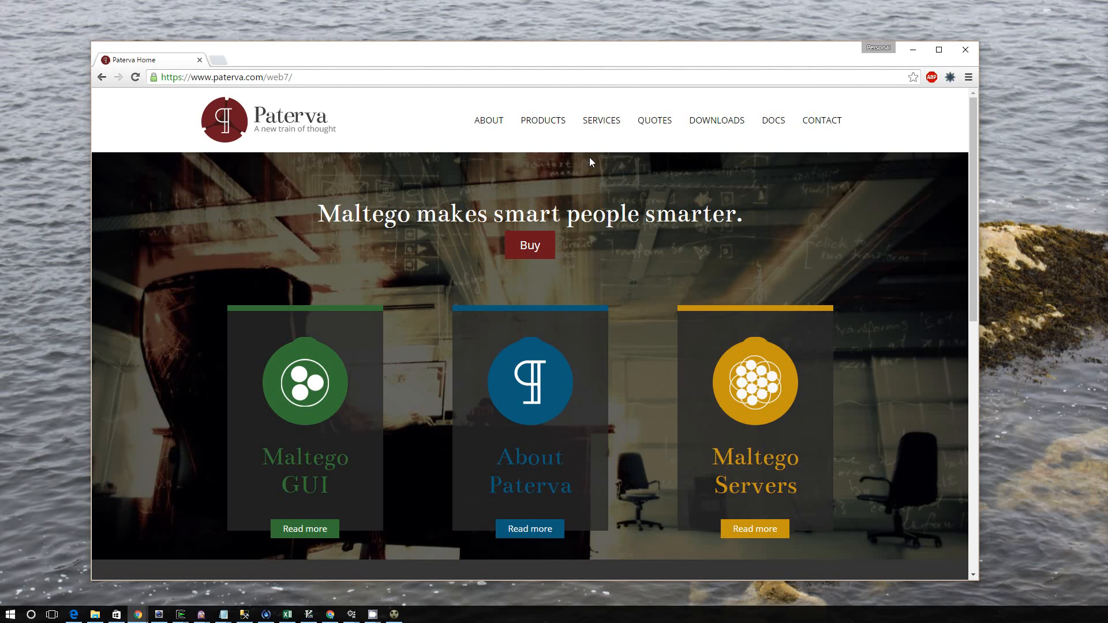
# - Open the client downloads page from the Paterva home page
pyautogui.scroll(-1, 589, 161)
pyautogui.scroll(-3, 590, 159)
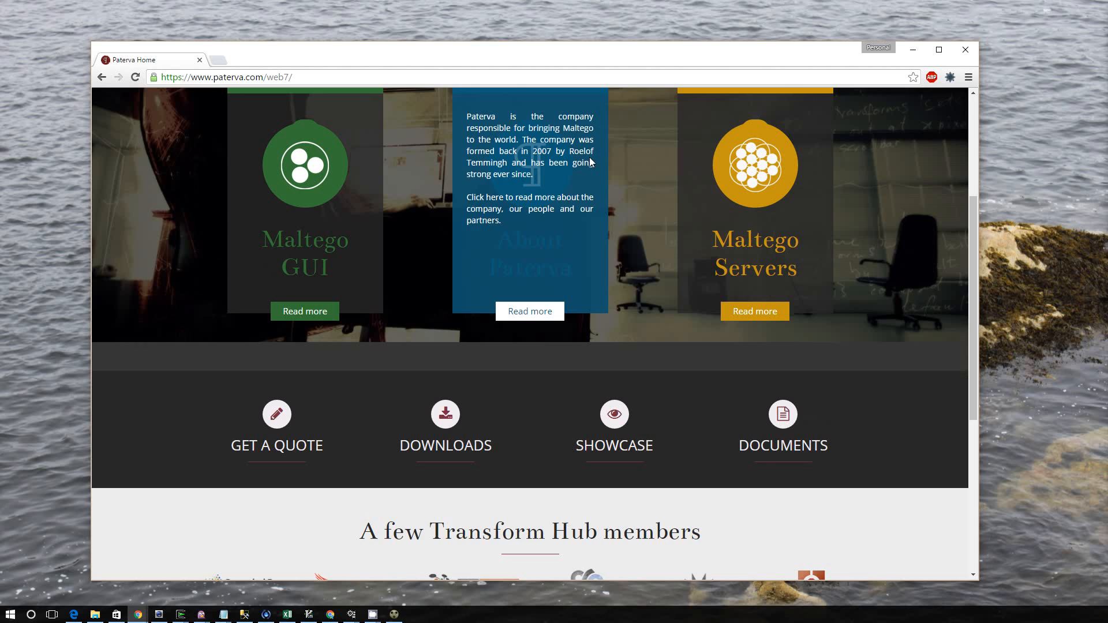
pyautogui.click(438, 433)
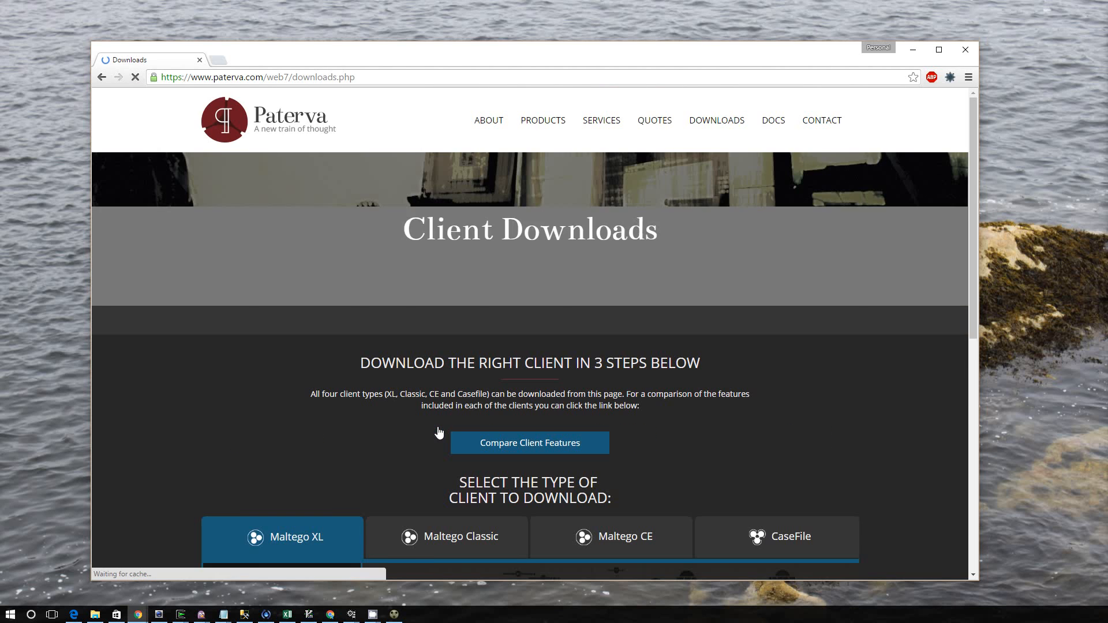
# - Select the CaseFile client and download its Windows version as .exe + Java (x64)
pyautogui.scroll(-1, 435, 430)
pyautogui.scroll(-2, 434, 430)
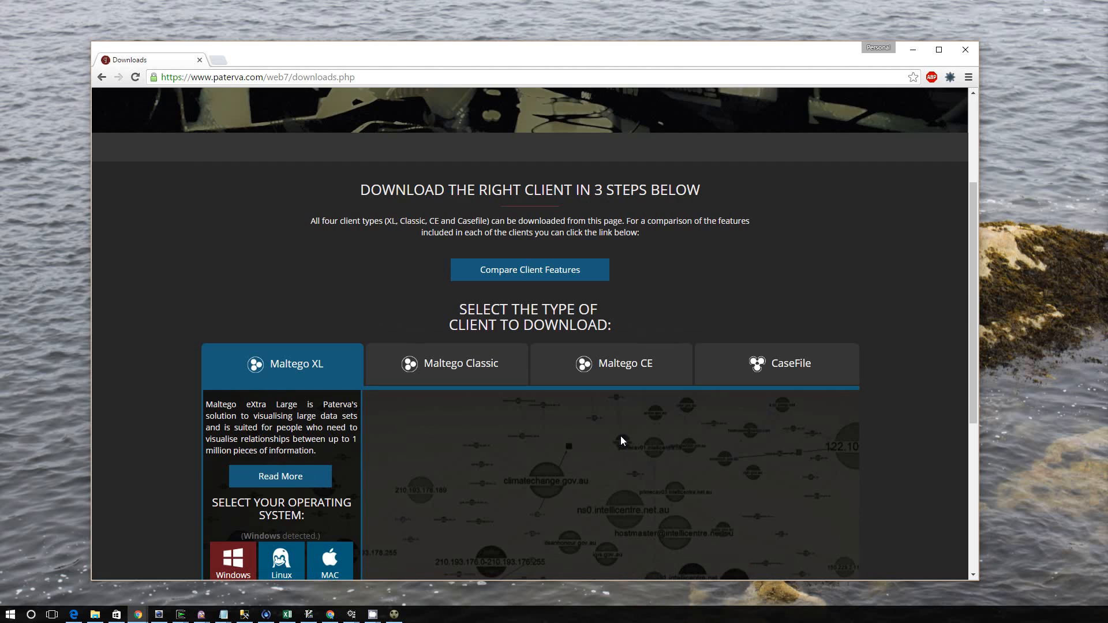
pyautogui.click(797, 367)
pyautogui.scroll(-4, 736, 320)
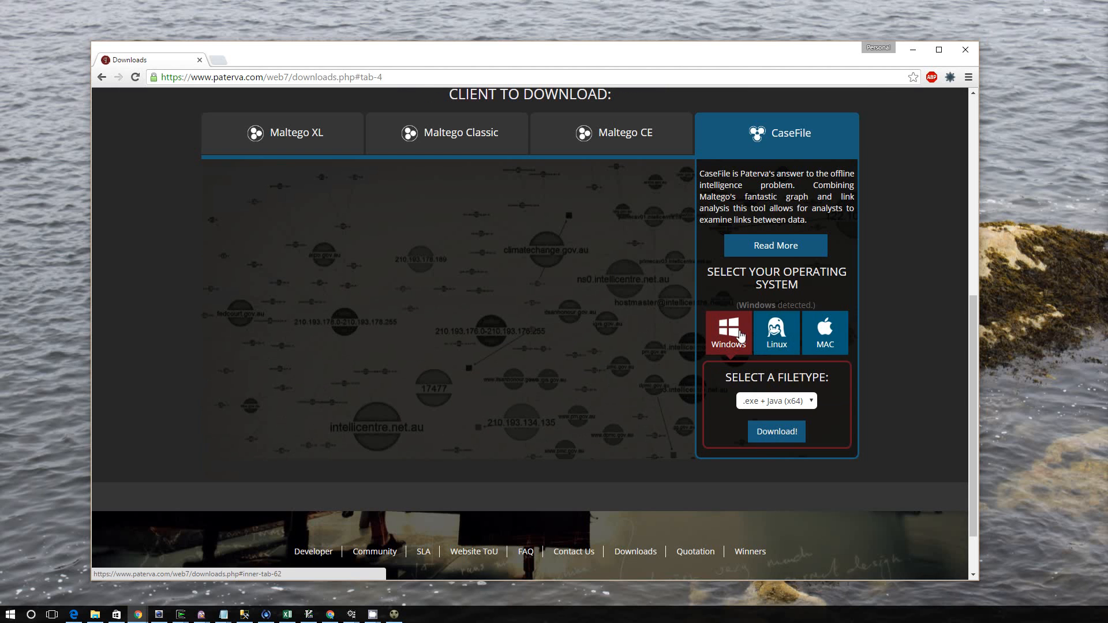
pyautogui.click(796, 438)
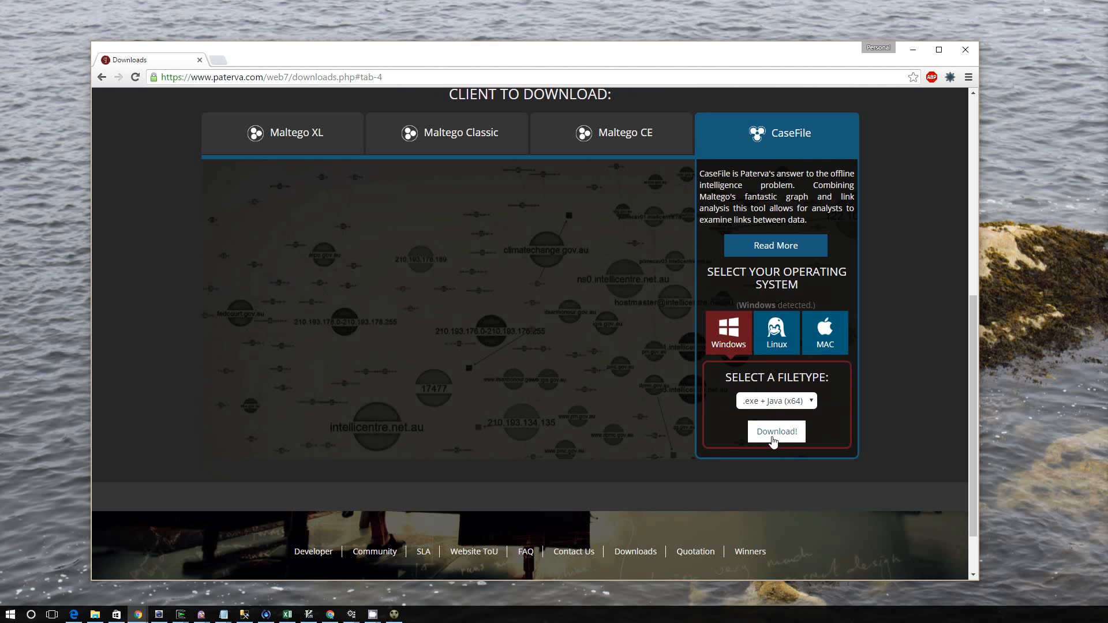
# - Switch to Maltego CaseFile and create a new blank graph
pyautogui.click(400, 616)
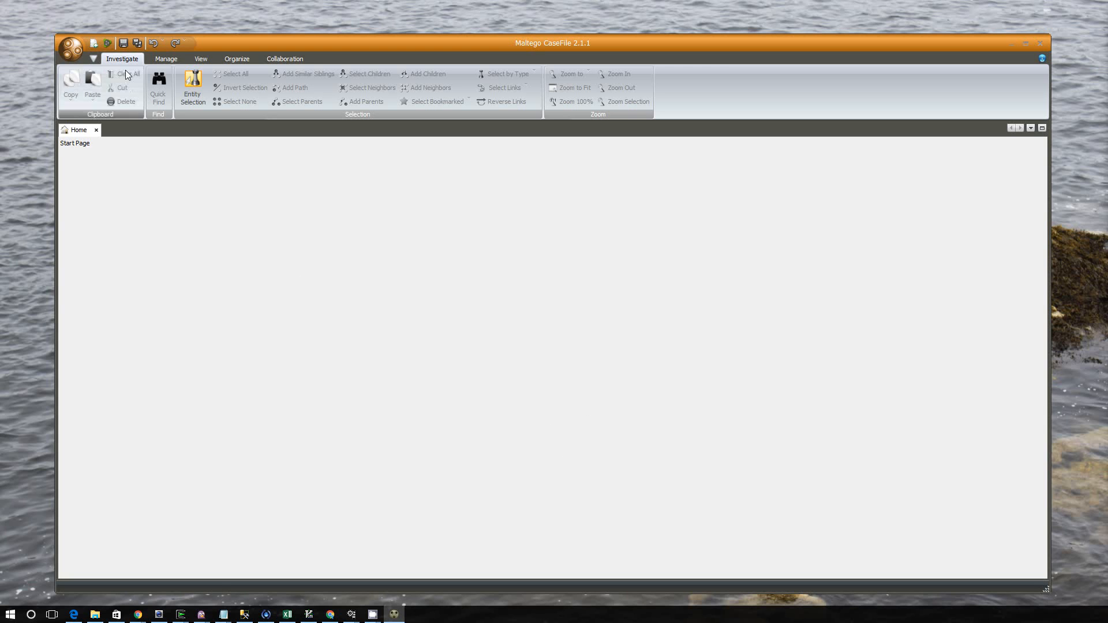
pyautogui.click(92, 43)
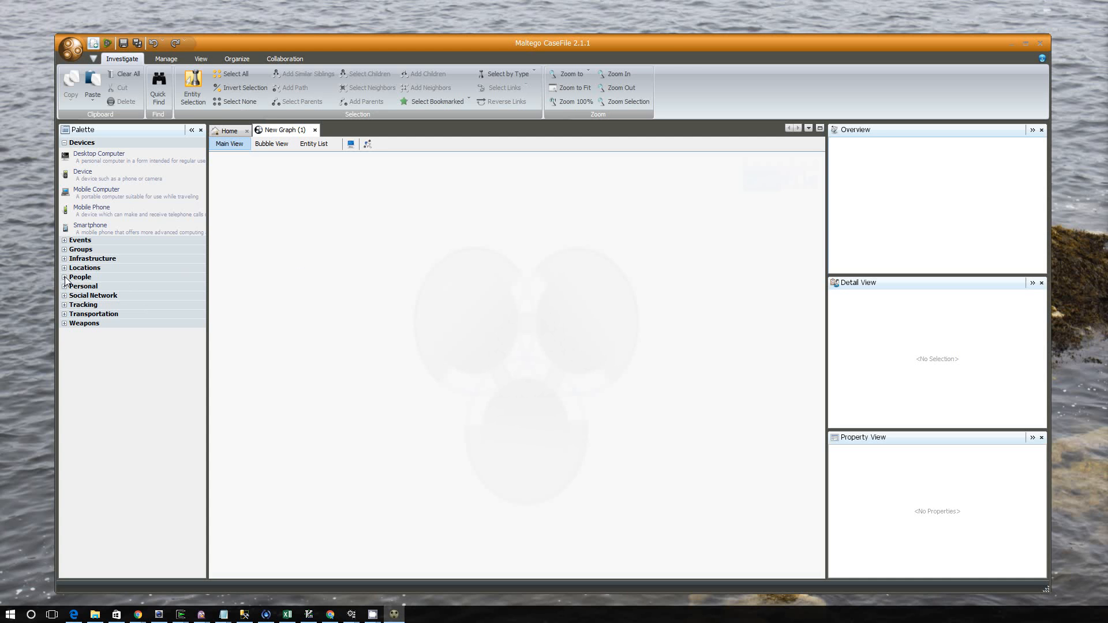
# - Expand the People category in the entity palette and collapse the Devices category
pyautogui.click(64, 278)
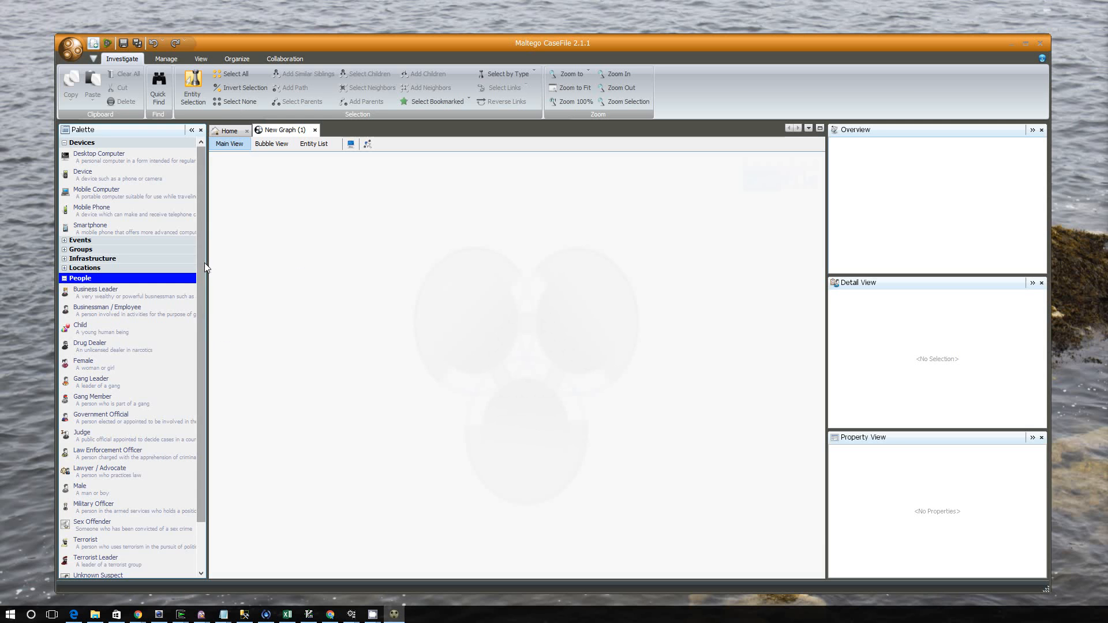
pyautogui.moveTo(204, 262); pyautogui.dragTo(200, 365)
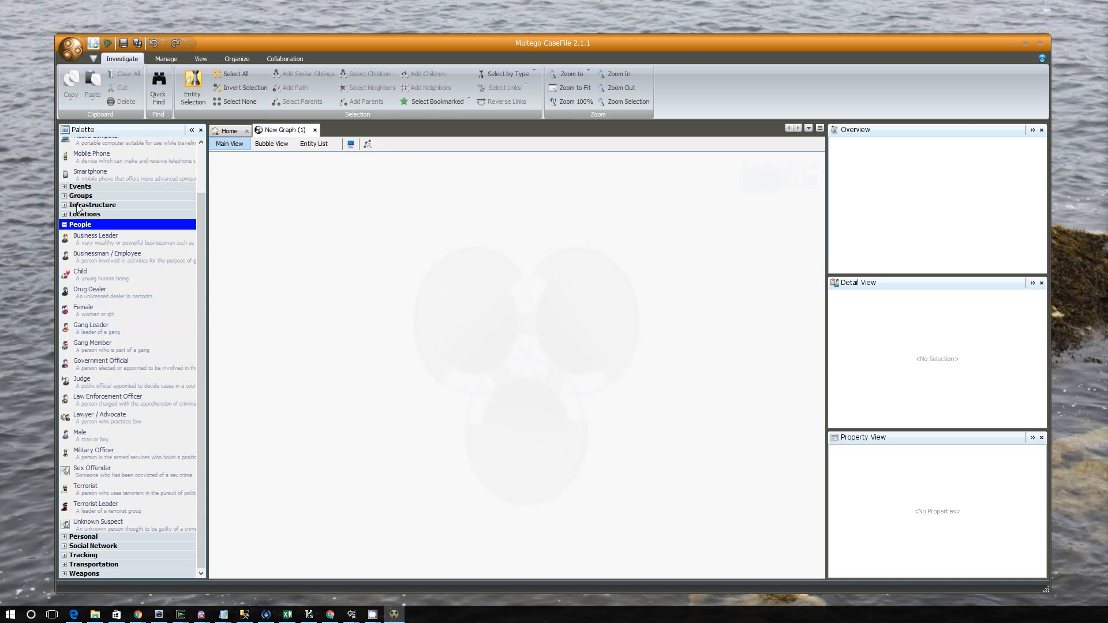
pyautogui.scroll(2, 202, 196)
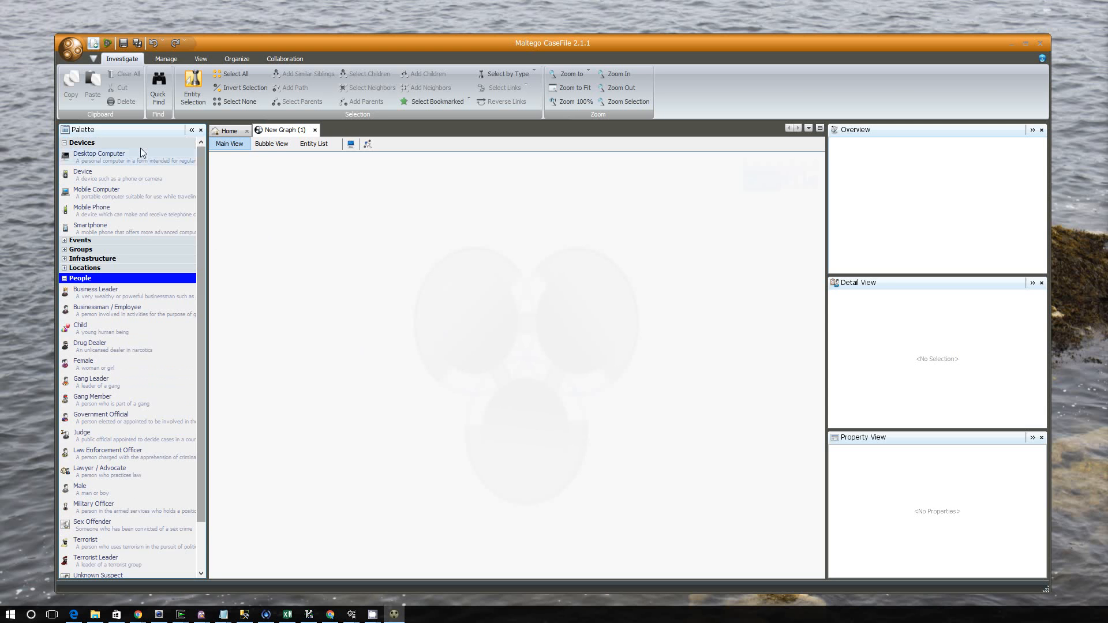
pyautogui.doubleClick(80, 143)
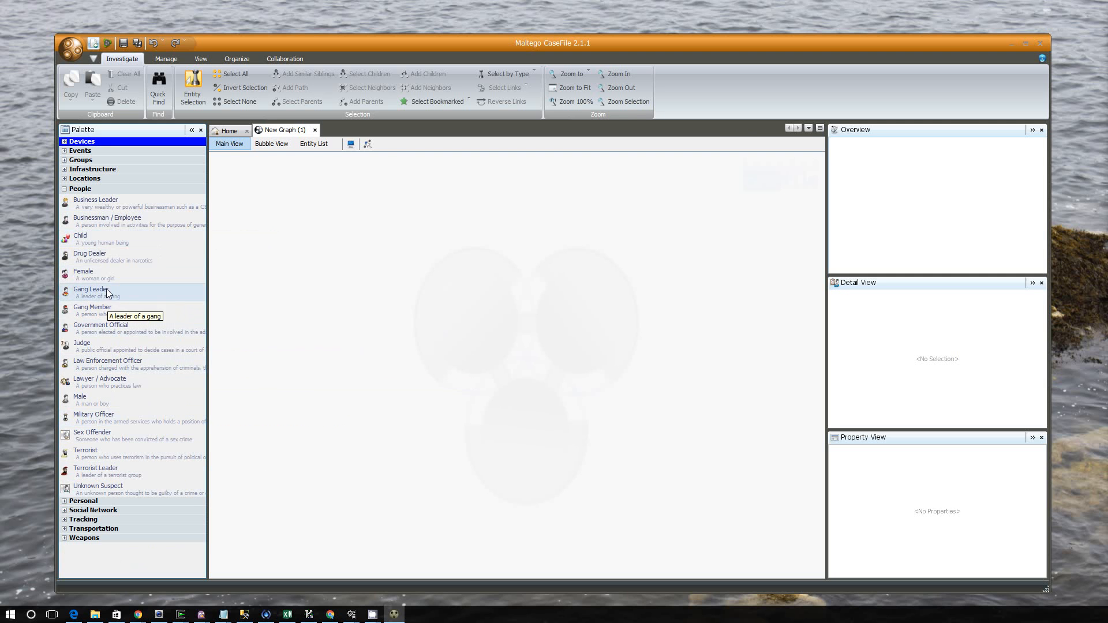
# - Add a Business Leader entity to the upper-left area of the graph and name it Ashida Kim
pyautogui.click(100, 202)
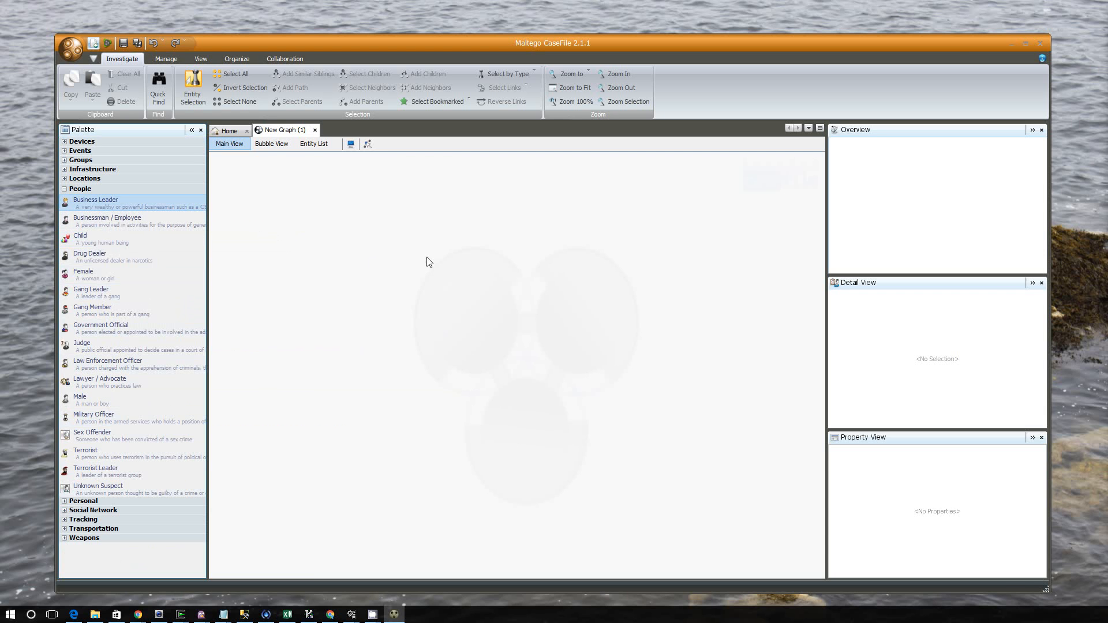
pyautogui.moveTo(427, 258); pyautogui.dragTo(376, 254)
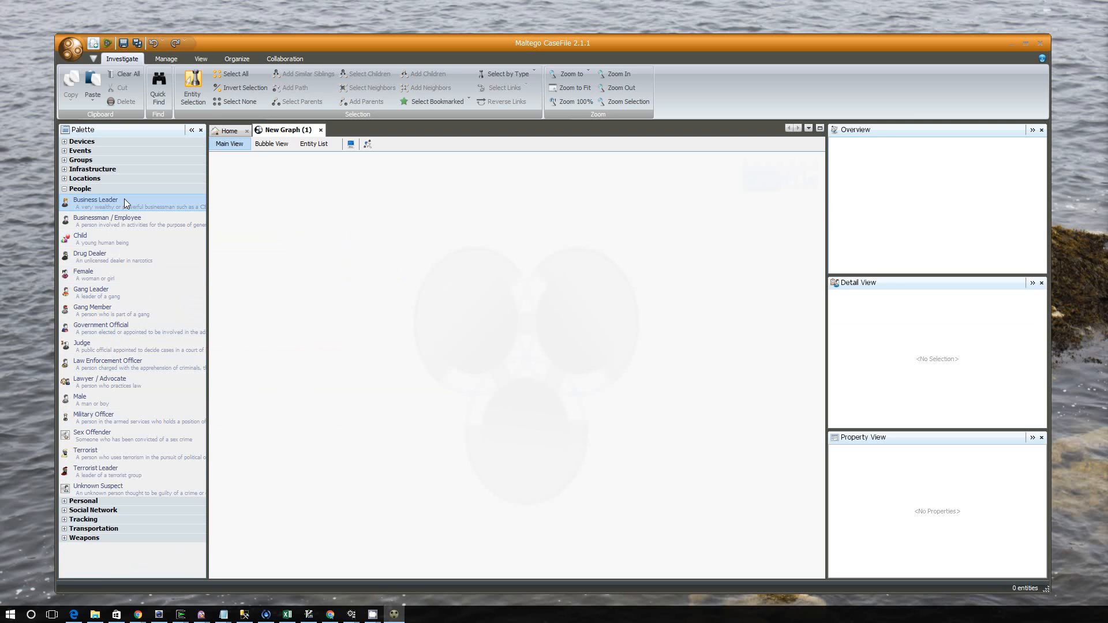
pyautogui.moveTo(125, 203); pyautogui.dragTo(425, 255)
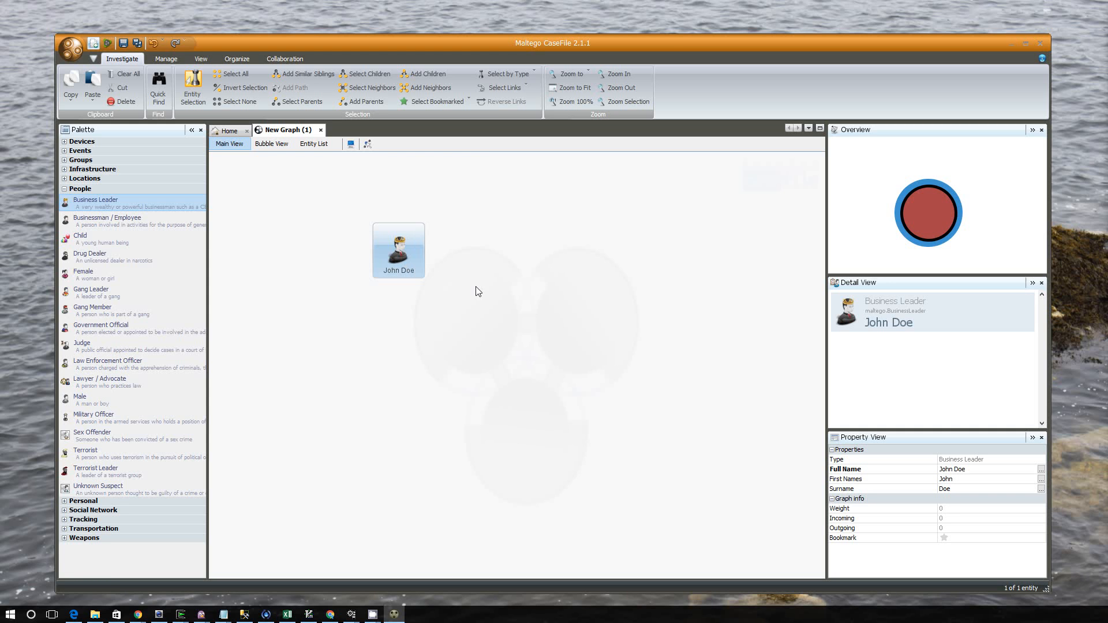
pyautogui.click(406, 271)
pyautogui.write('Ashida Kim')
pyautogui.press('Return')
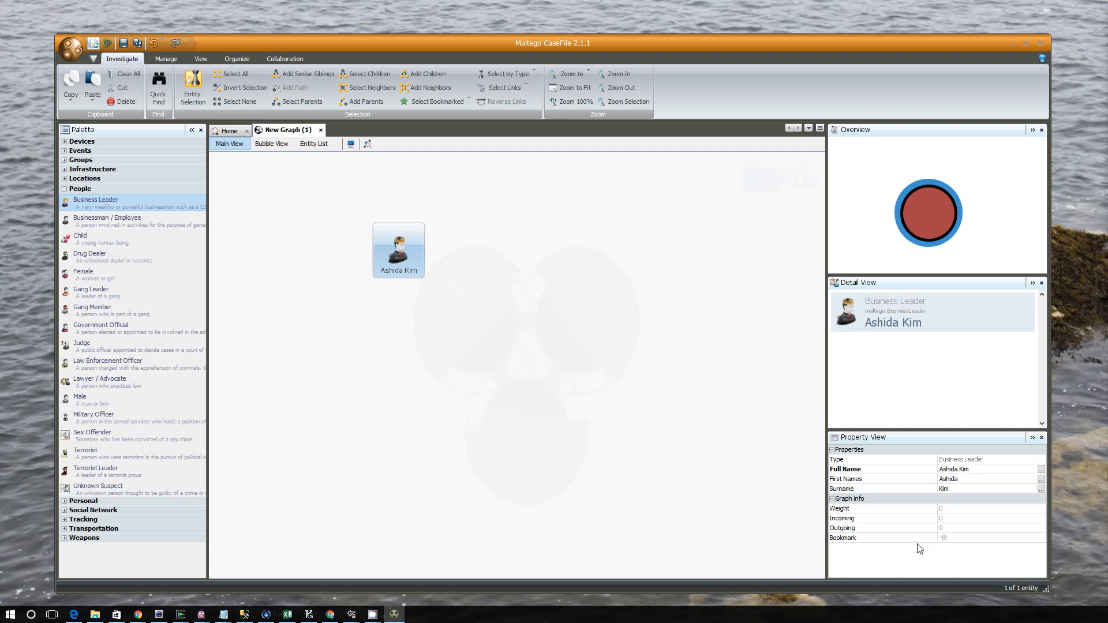
# - Open the Business Leader entity's details window, widen and reposition it, and show the entity's attachments
pyautogui.click(960, 490)
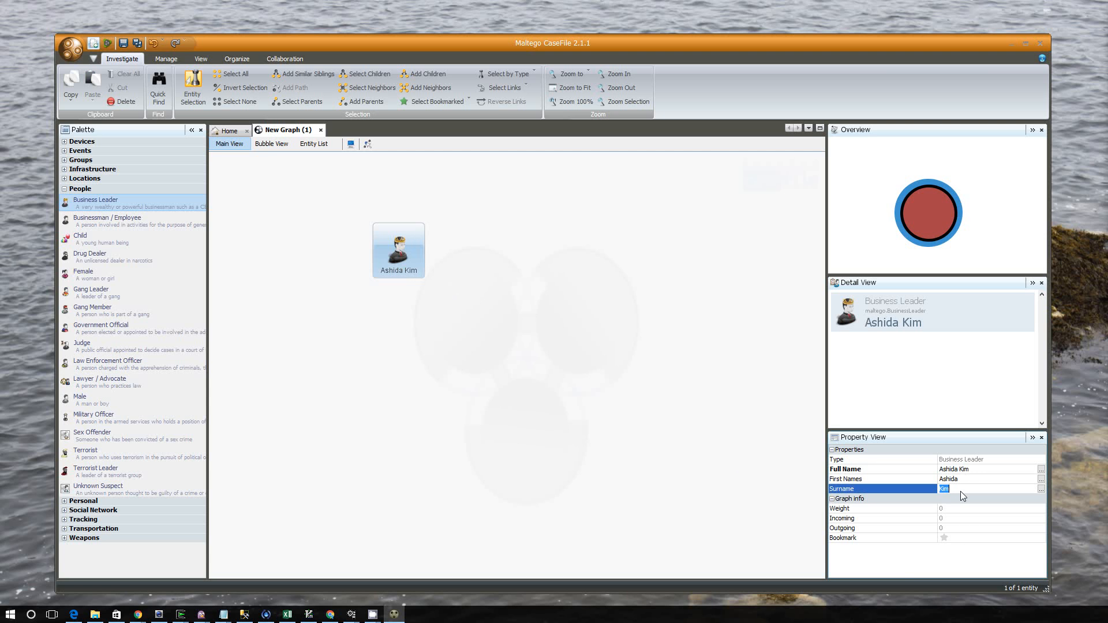
pyautogui.click(379, 346)
pyautogui.click(396, 274)
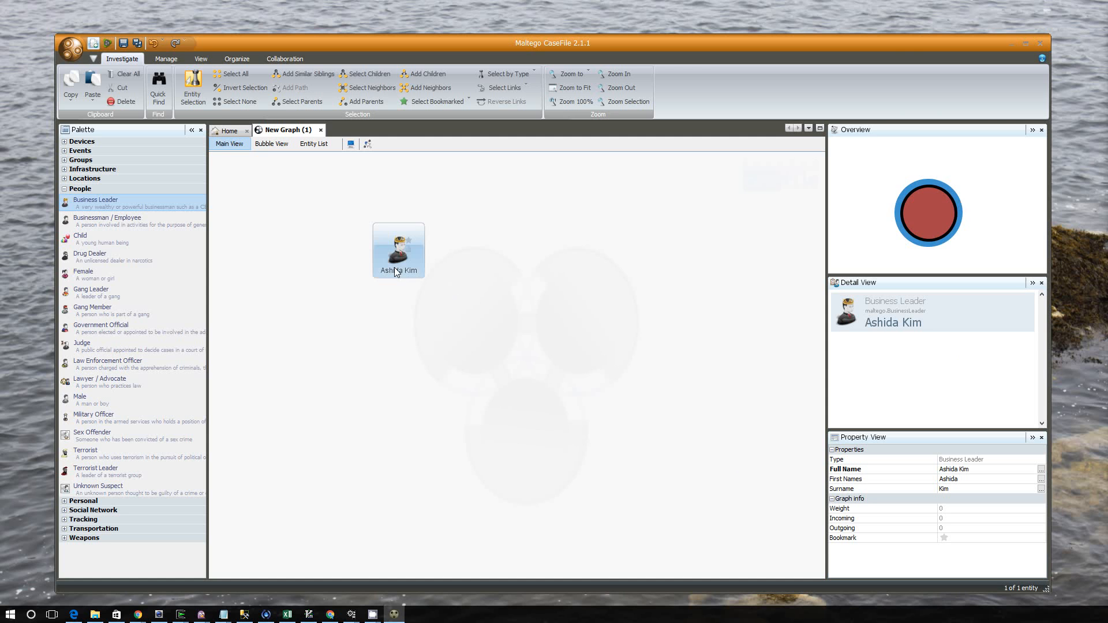
pyautogui.rightClick(394, 271)
pyautogui.doubleClick(387, 262)
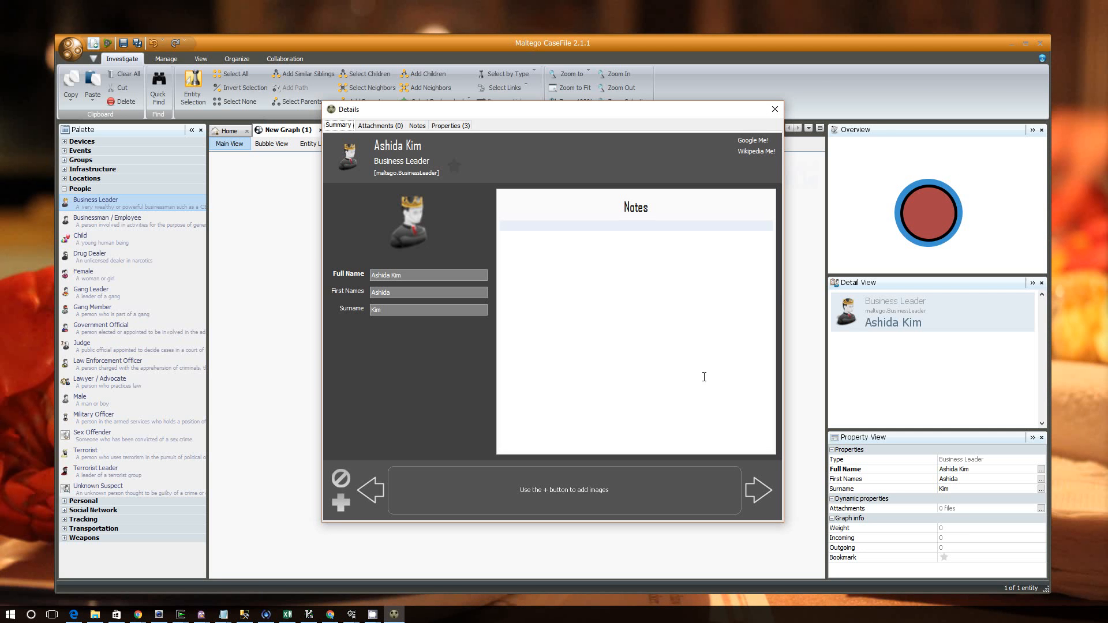
pyautogui.moveTo(784, 290); pyautogui.dragTo(811, 291)
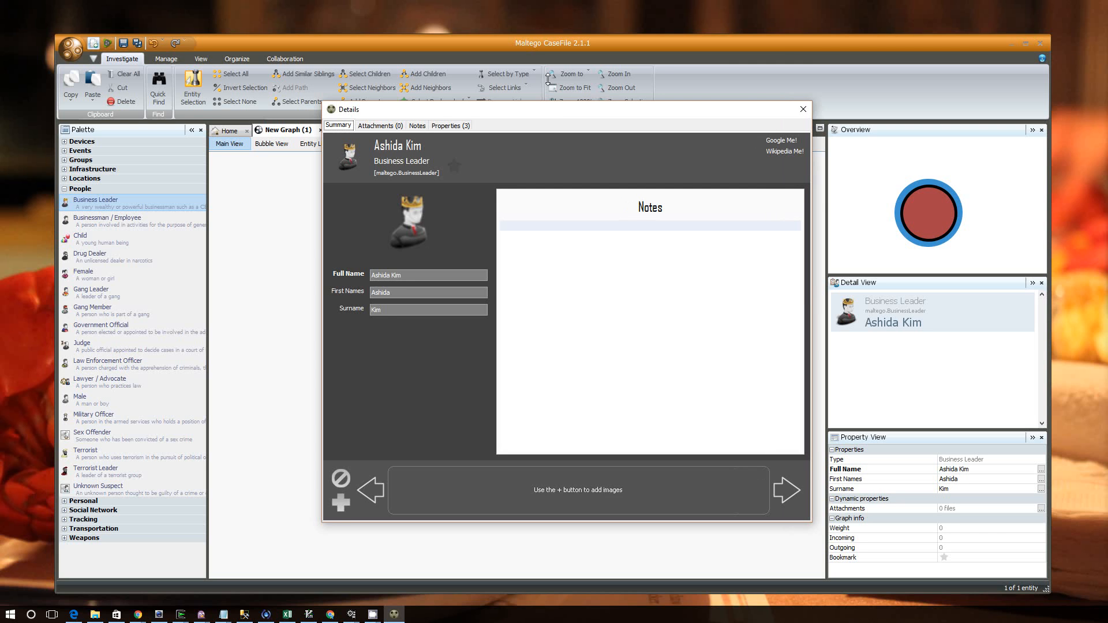
pyautogui.moveTo(558, 113); pyautogui.dragTo(506, 110)
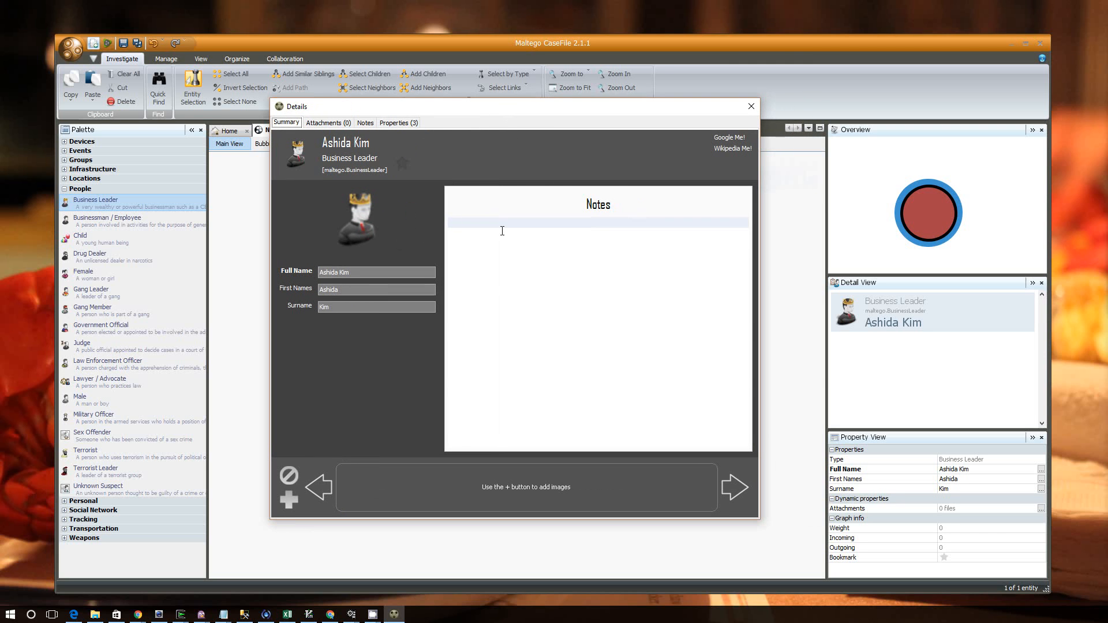
pyautogui.click(500, 243)
pyautogui.click(333, 123)
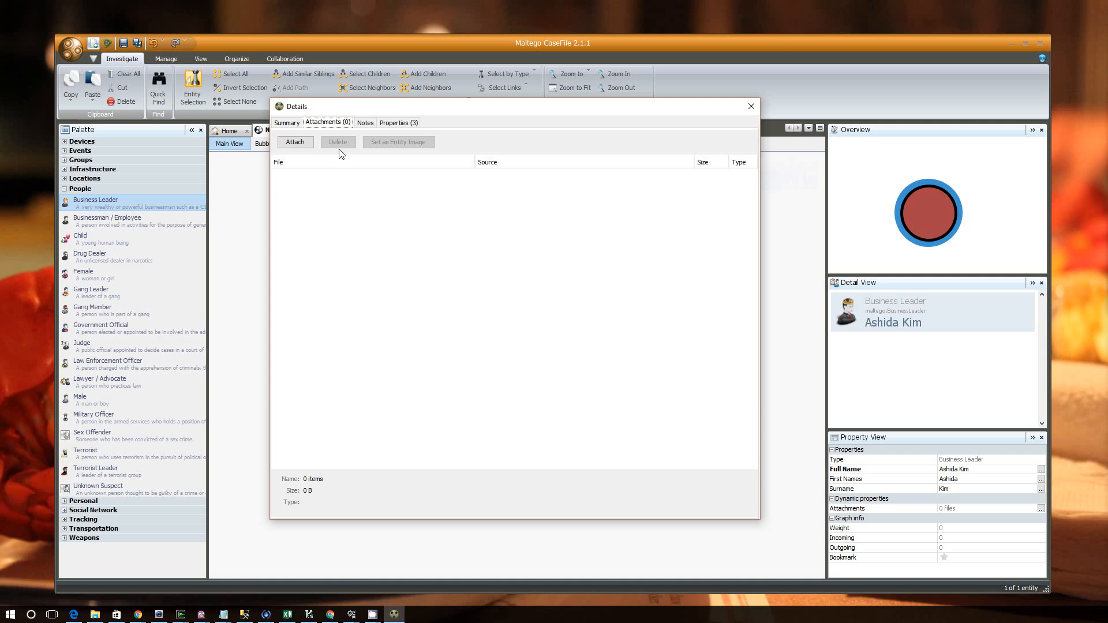
pyautogui.click(310, 145)
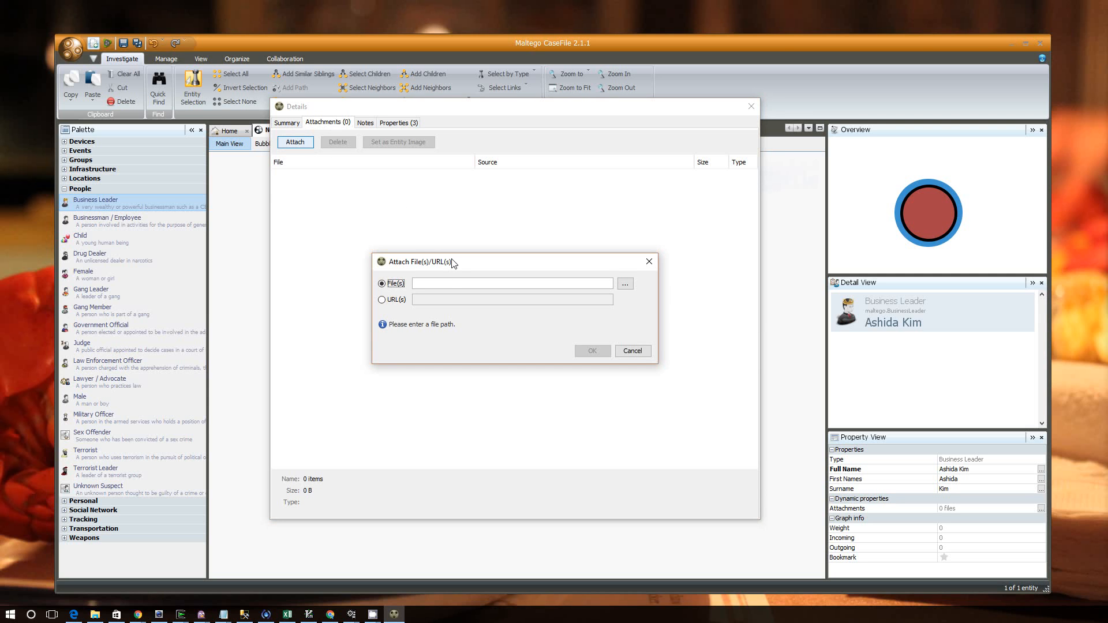
pyautogui.click(396, 299)
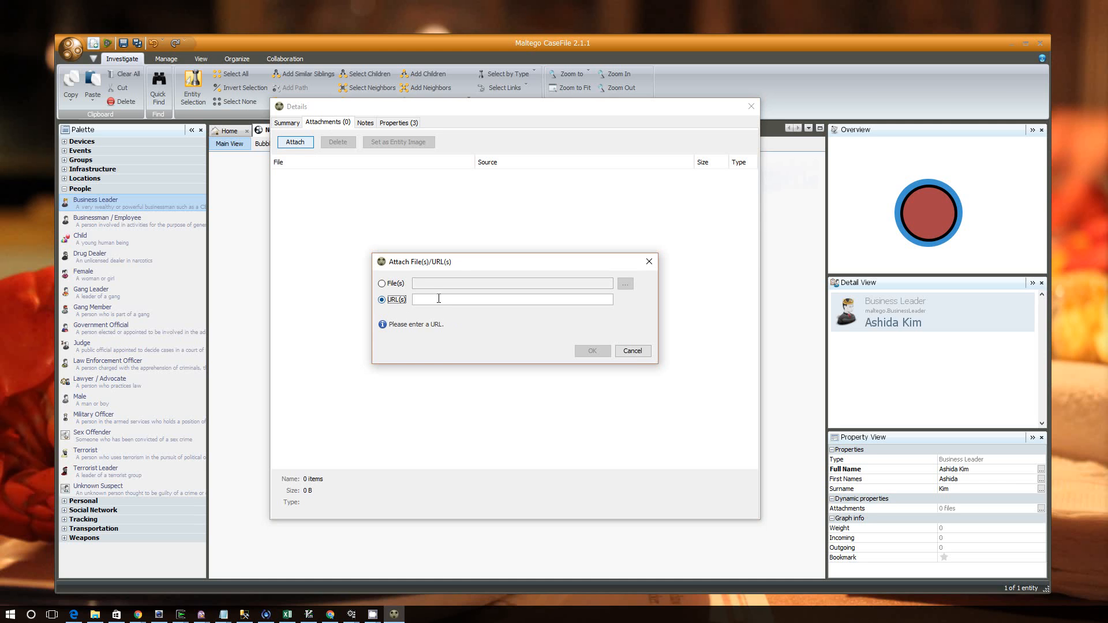
pyautogui.click(632, 351)
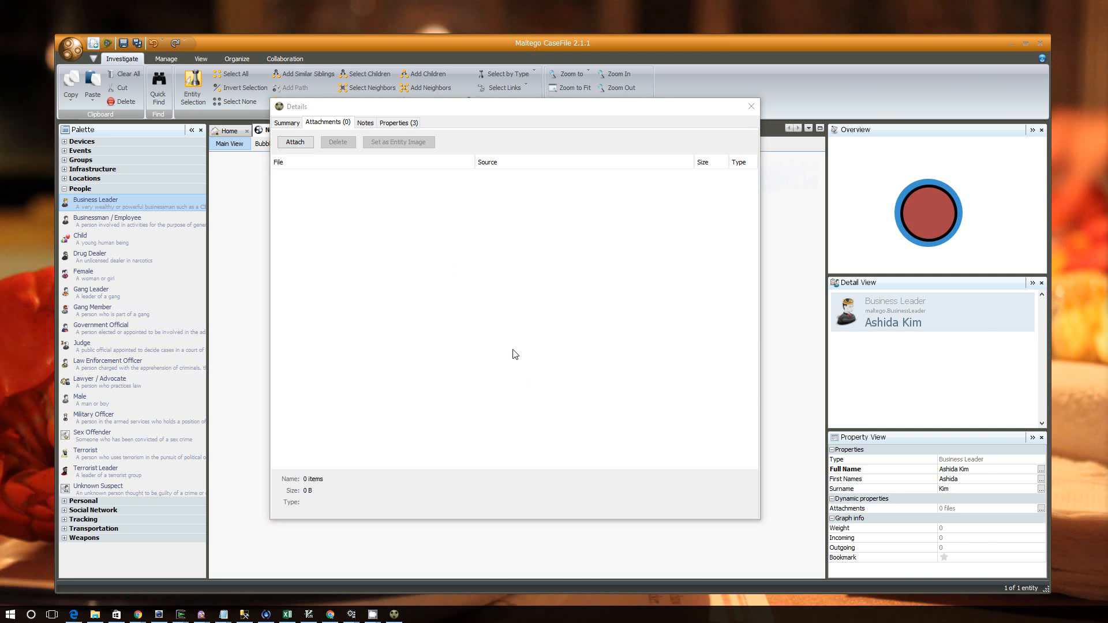
# - Switch to Chrome and search Google for "ashida kim" in a new browser tab
pyautogui.hotkey('alt', 'Tab')
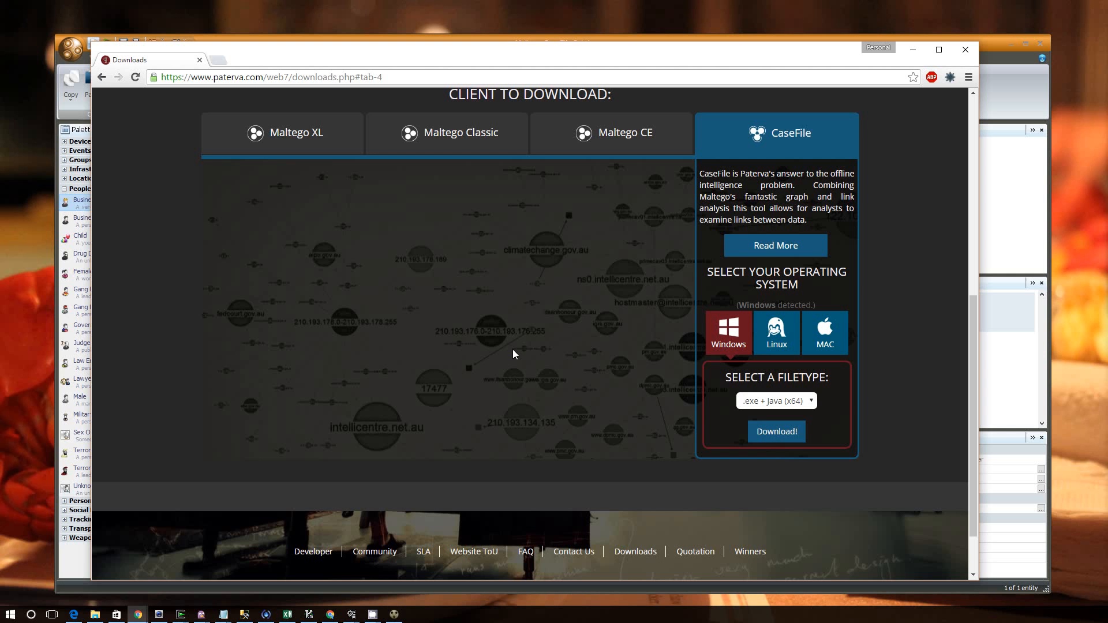
pyautogui.click(217, 60)
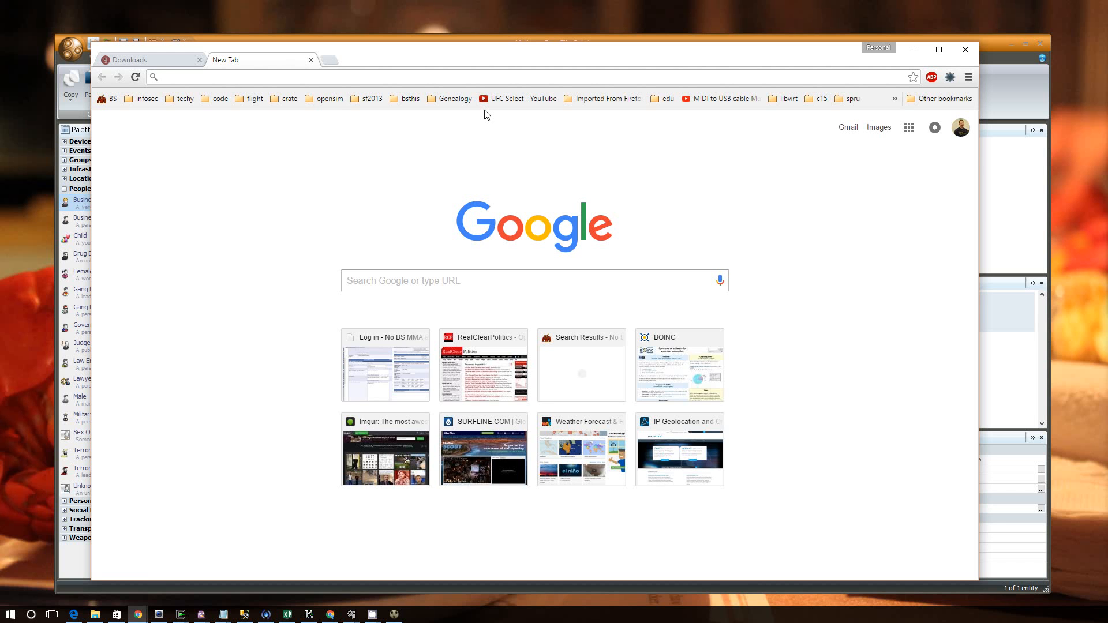
pyautogui.write('ashida')
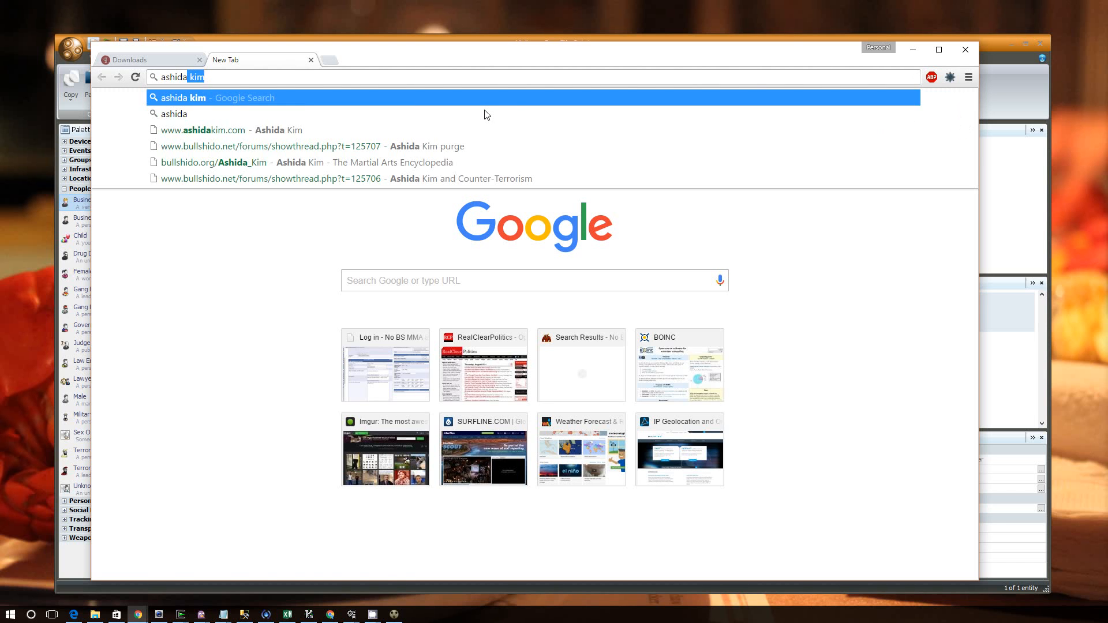
pyautogui.press('Return')
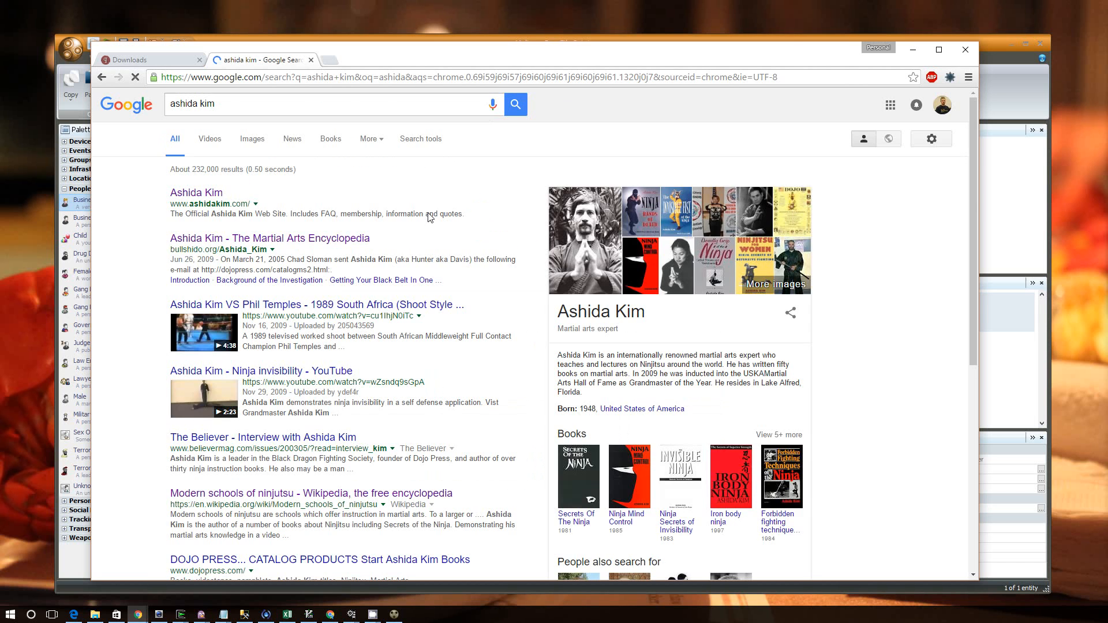
# - Open the large portrait from the search results at full size and copy its image address
pyautogui.click(590, 250)
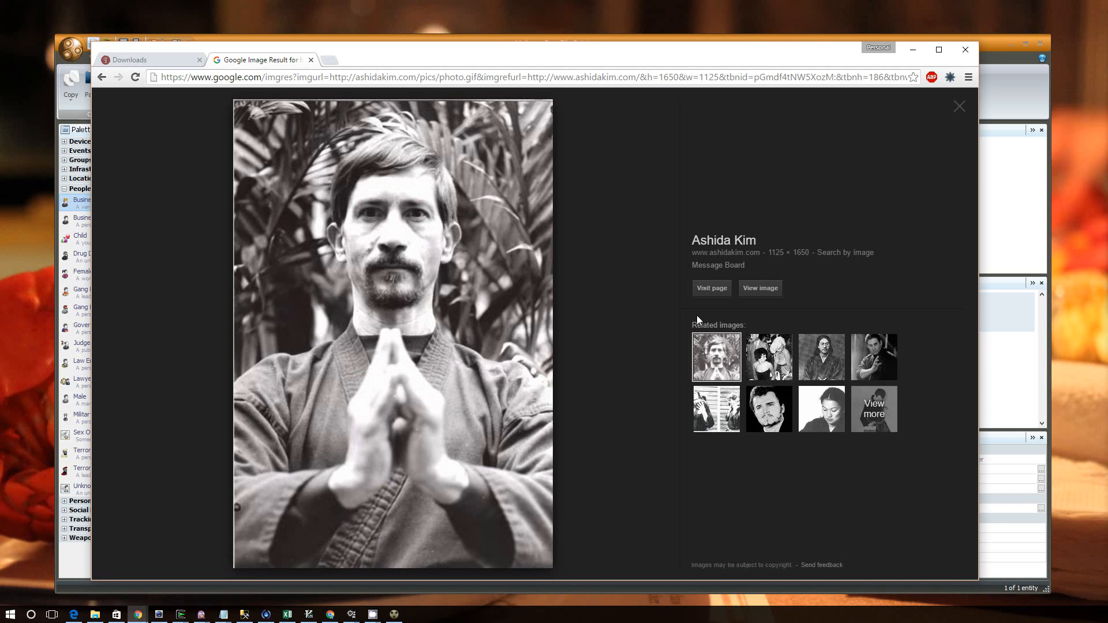
pyautogui.click(760, 290)
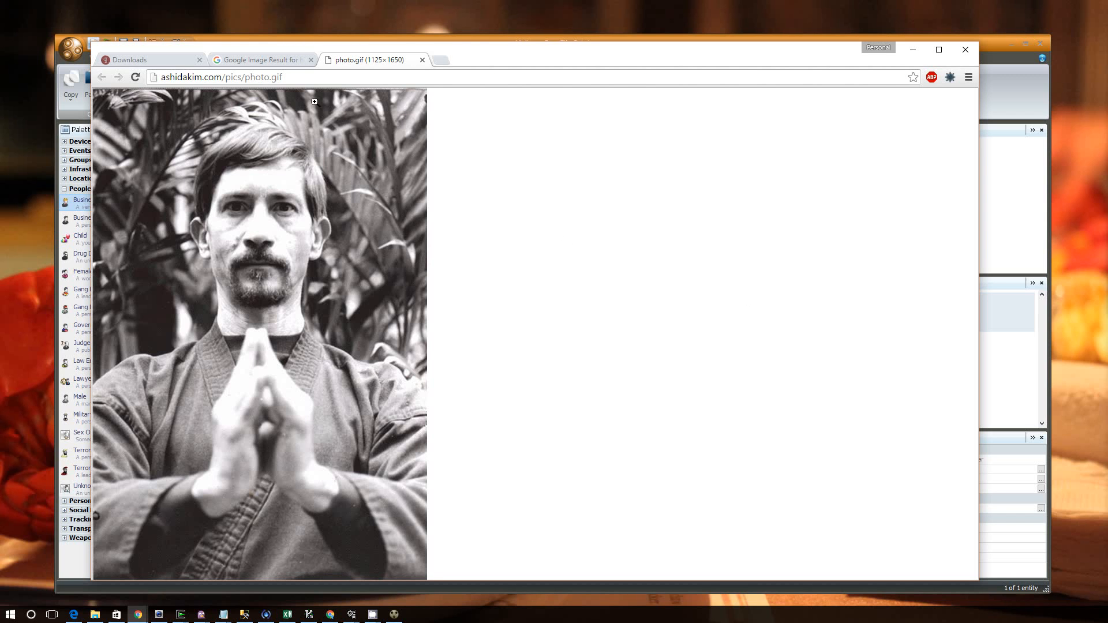
pyautogui.click(314, 79)
pyautogui.hotkey('ctrl', 'c')
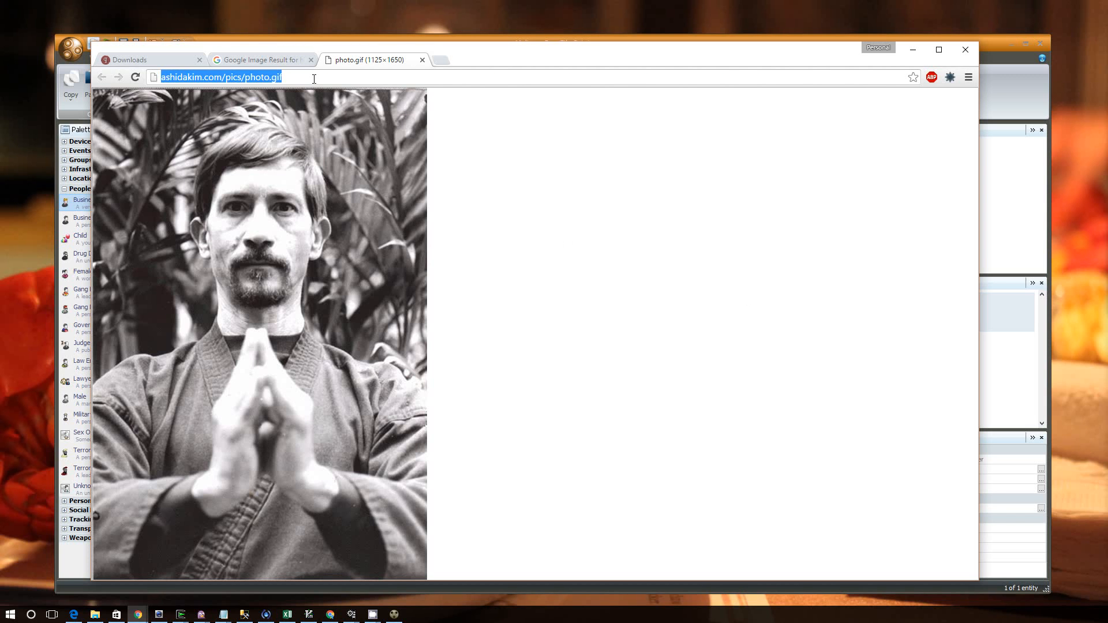
pyautogui.click(996, 78)
pyautogui.click(294, 142)
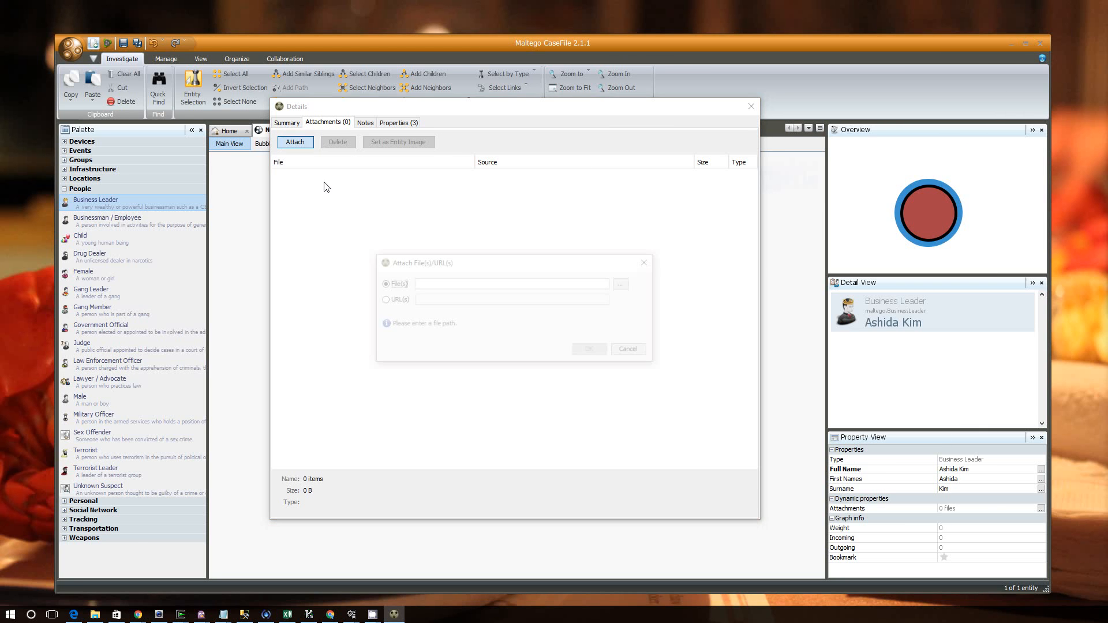
pyautogui.click(389, 300)
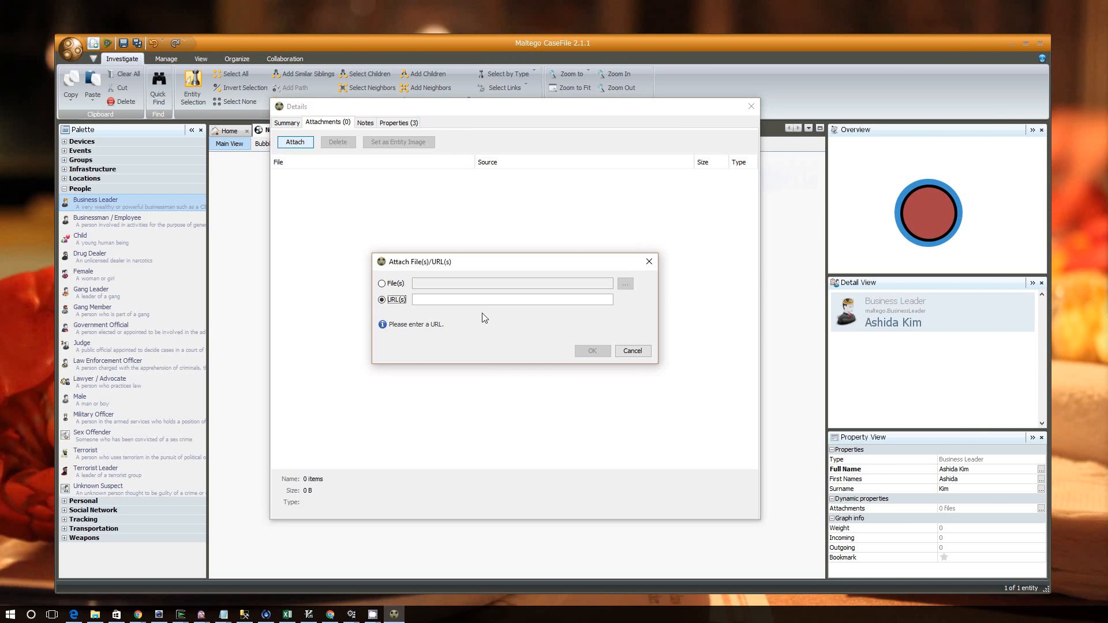
pyautogui.click(494, 303)
pyautogui.hotkey('ctrl', 'v')
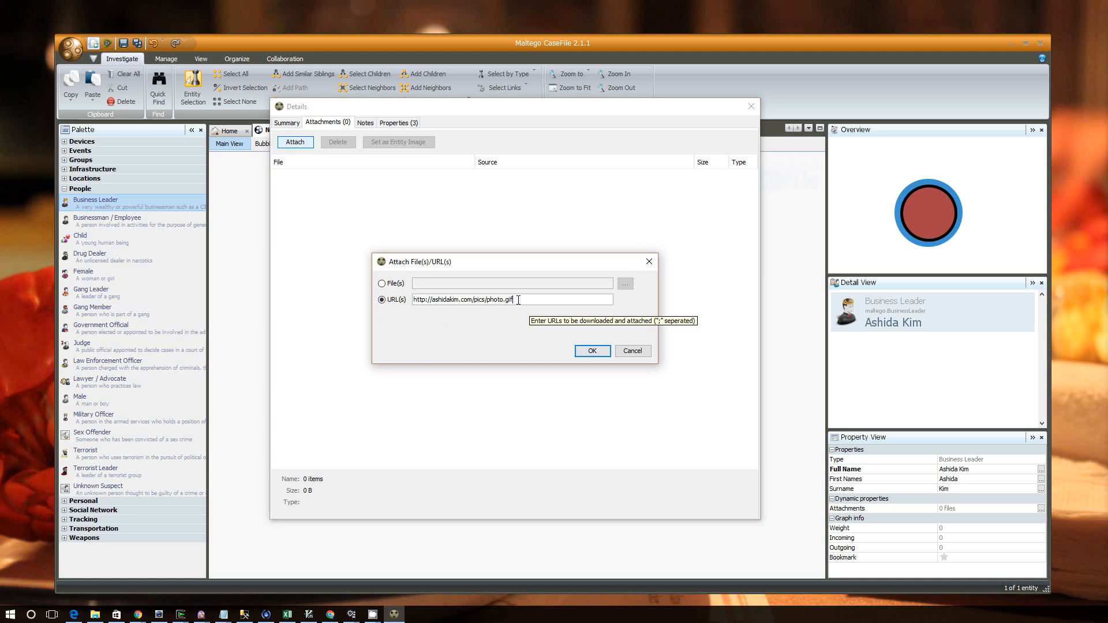
pyautogui.write('?blah=3')
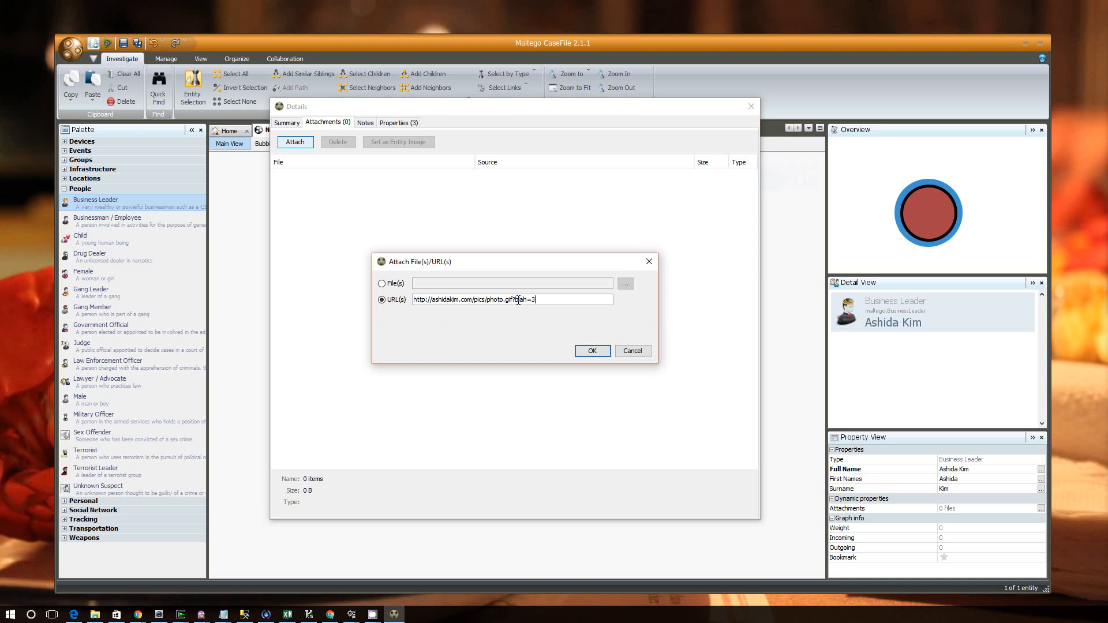
pyautogui.hotkey('shift', 'Left')
pyautogui.hotkey('shift', 'Left')
pyautogui.hotkey('shift', 'Left')
pyautogui.hotkey('shift', 'Left')
pyautogui.hotkey('shift', 'Left')
pyautogui.hotkey('shift', 'Left')
pyautogui.hotkey('shift', 'Left')
pyautogui.press('BackSpace')
# - Confirm the URL attachment, set the attached photo as the entity's image in its summary, and close the details window
pyautogui.click(590, 350)
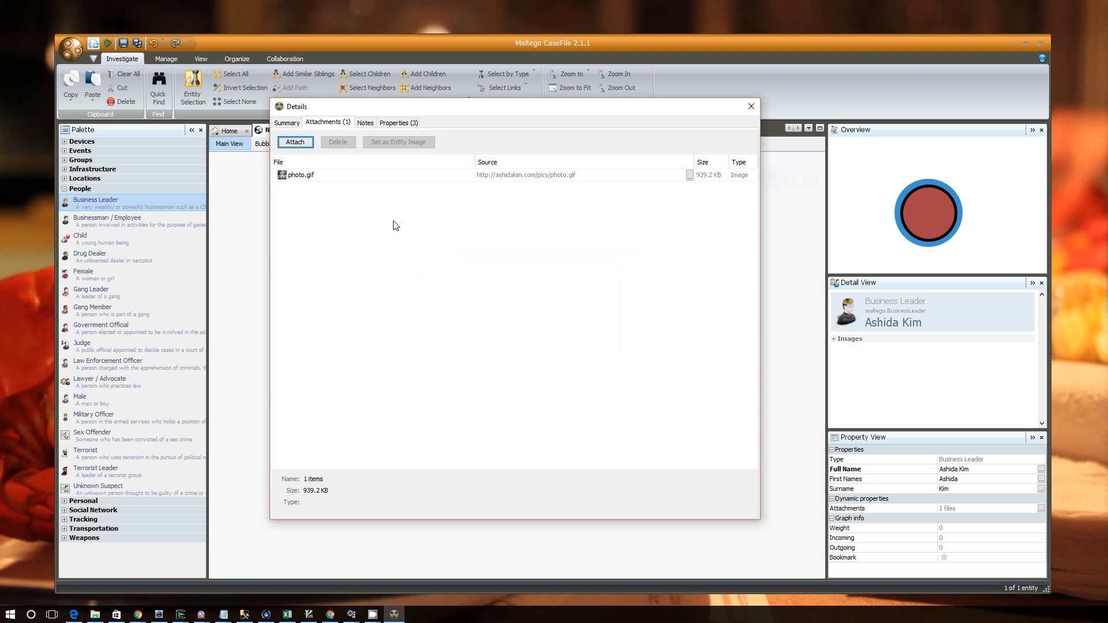
pyautogui.click(286, 122)
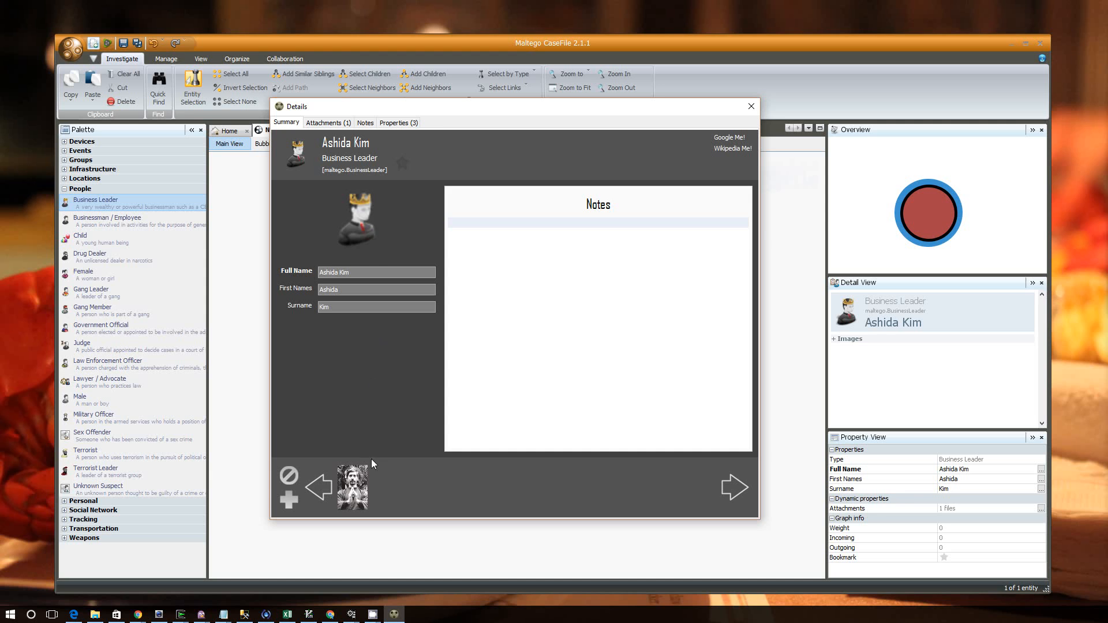
pyautogui.click(352, 485)
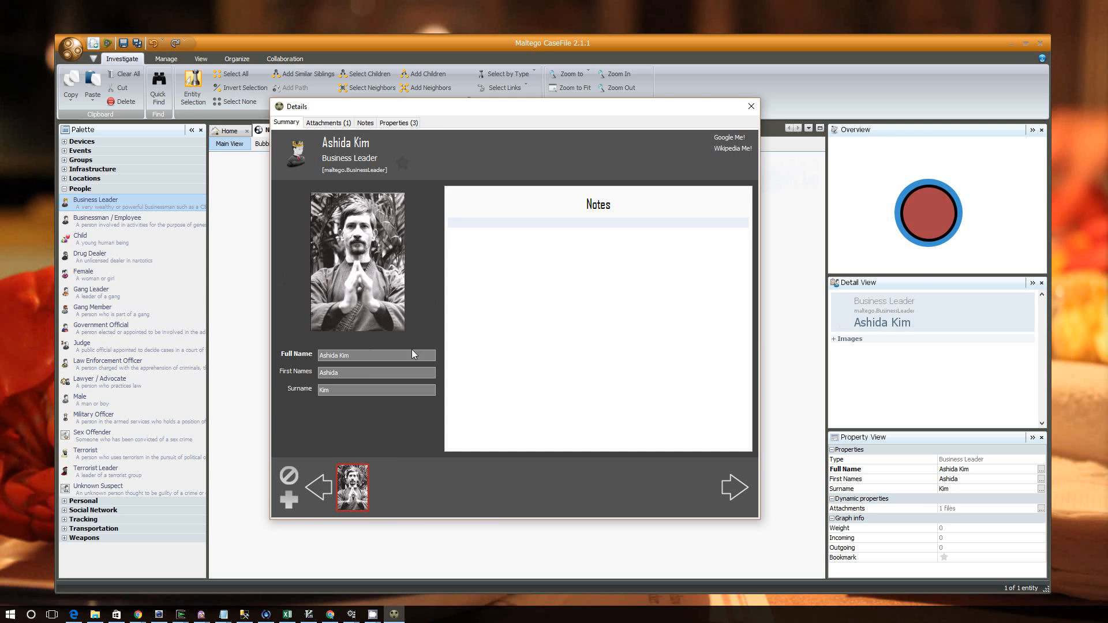
pyautogui.click(751, 107)
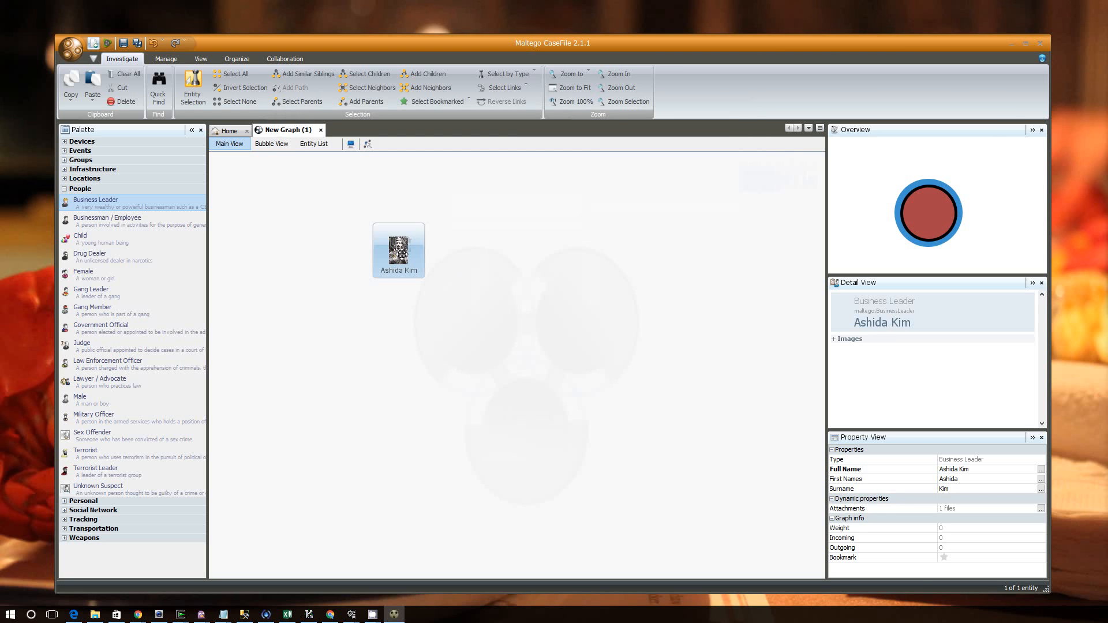
# - Examine the Ashida Kim entity on the graph at several zoom levels, from close-up to far out
pyautogui.scroll(5, 399, 254)
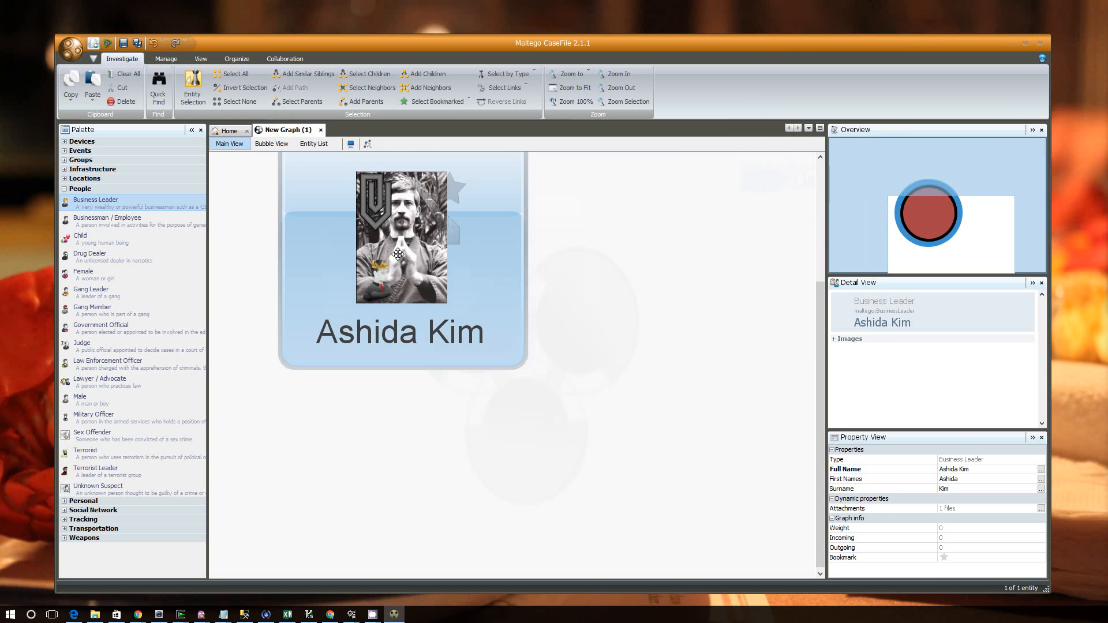
pyautogui.scroll(-5, 398, 254)
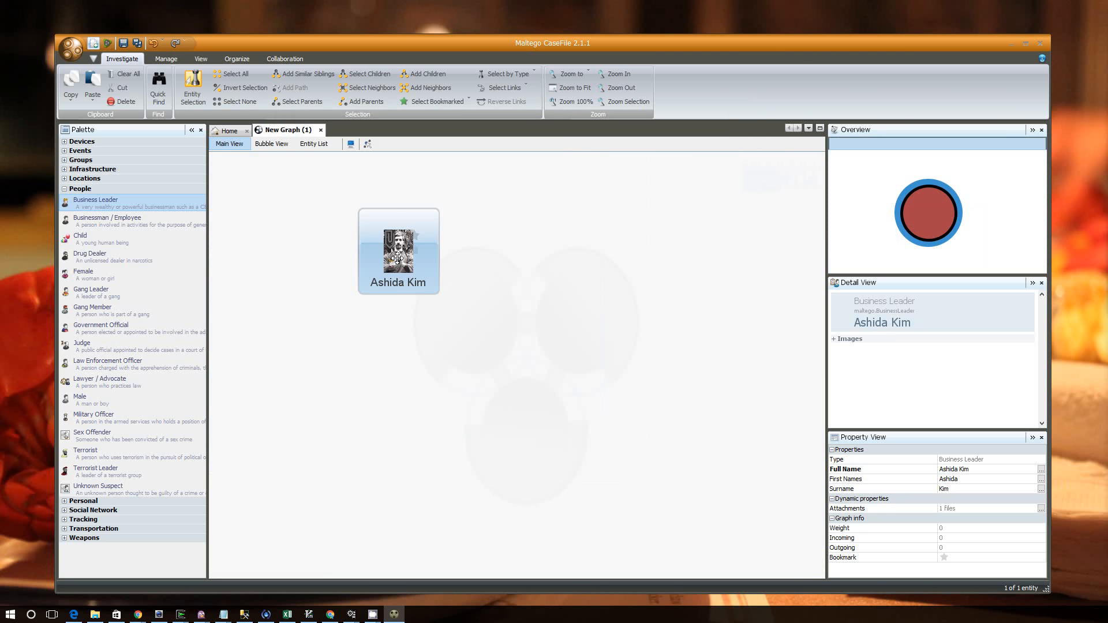
pyautogui.scroll(1, 398, 258)
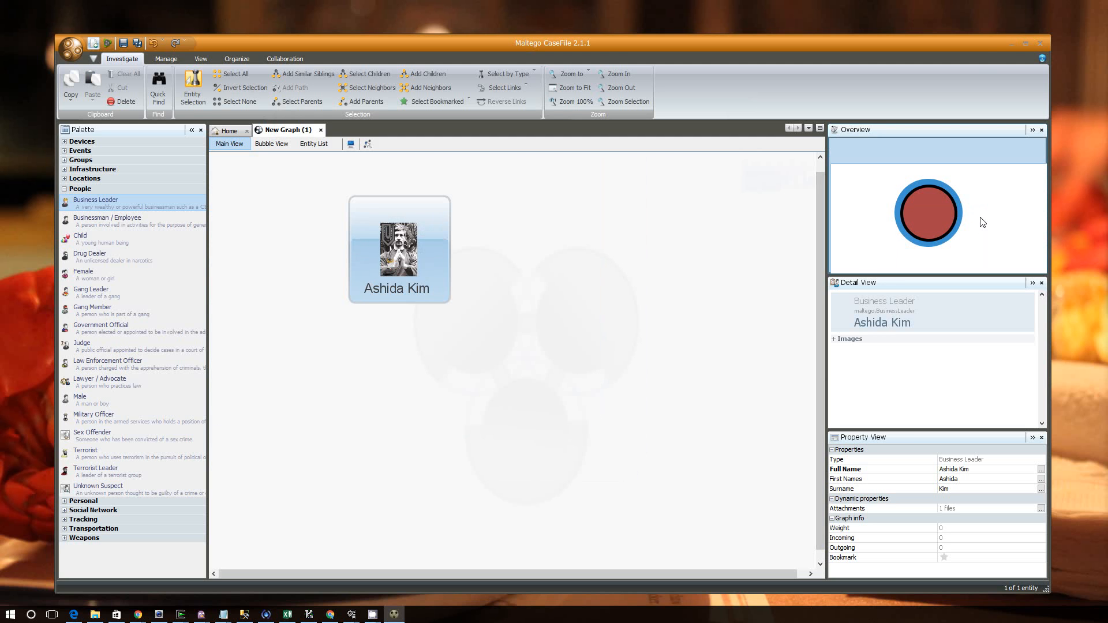
pyautogui.scroll(-2, 525, 225)
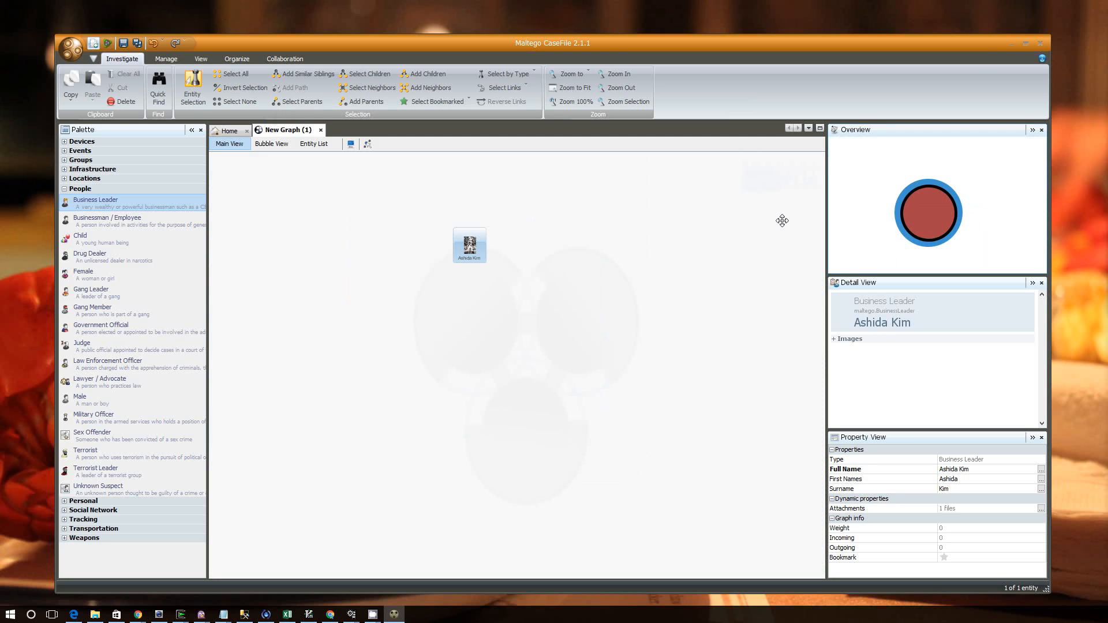
pyautogui.scroll(2, 700, 247)
pyautogui.scroll(-4, 462, 291)
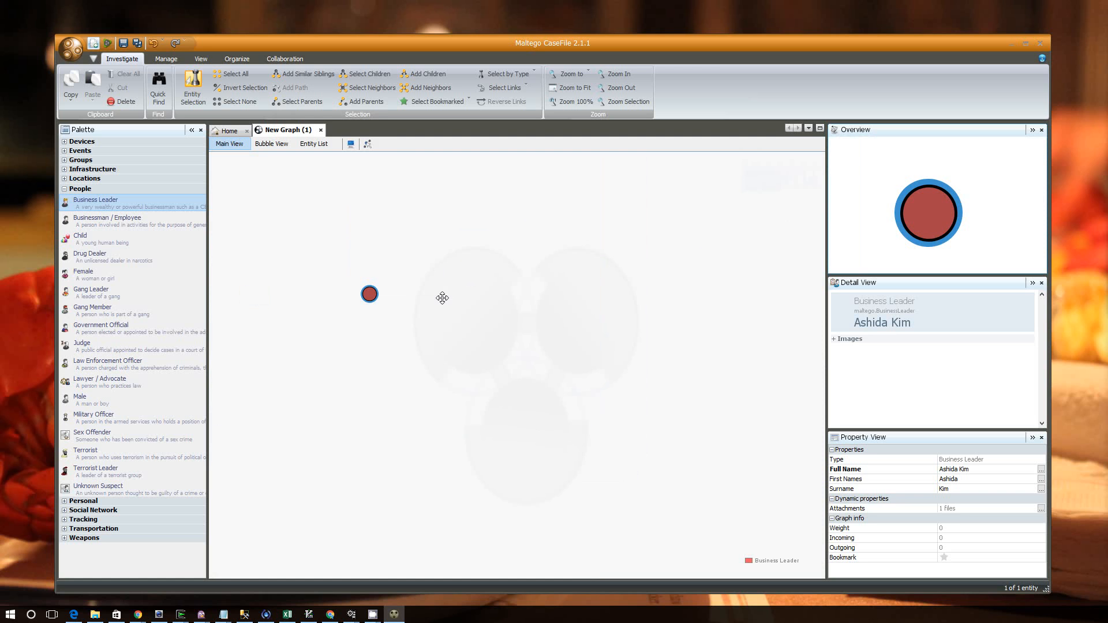
pyautogui.scroll(3, 403, 321)
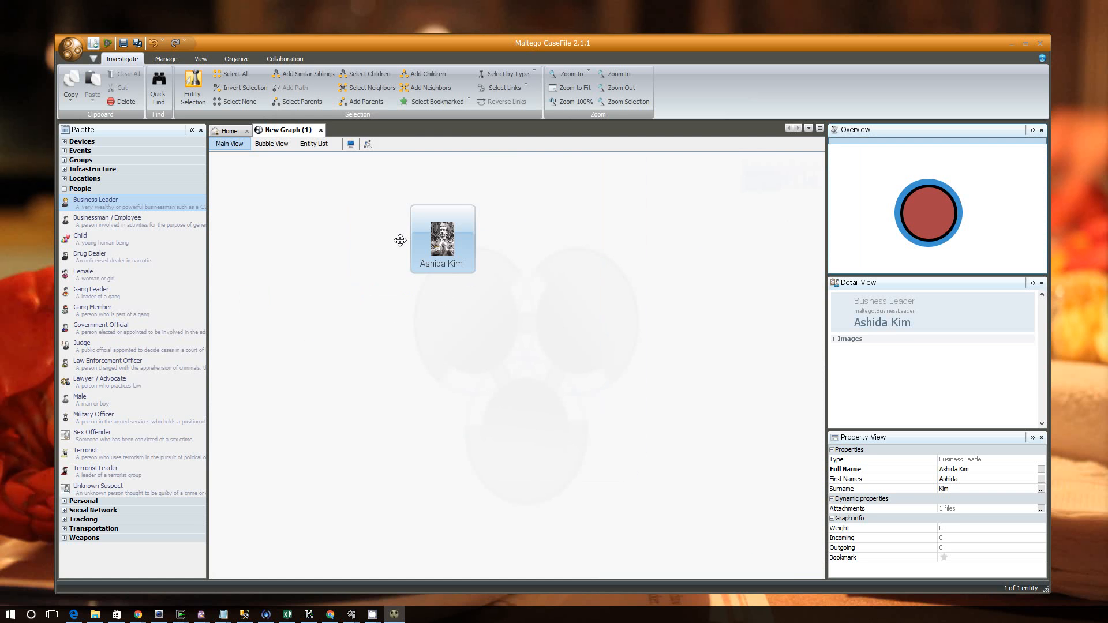
pyautogui.scroll(2, 400, 240)
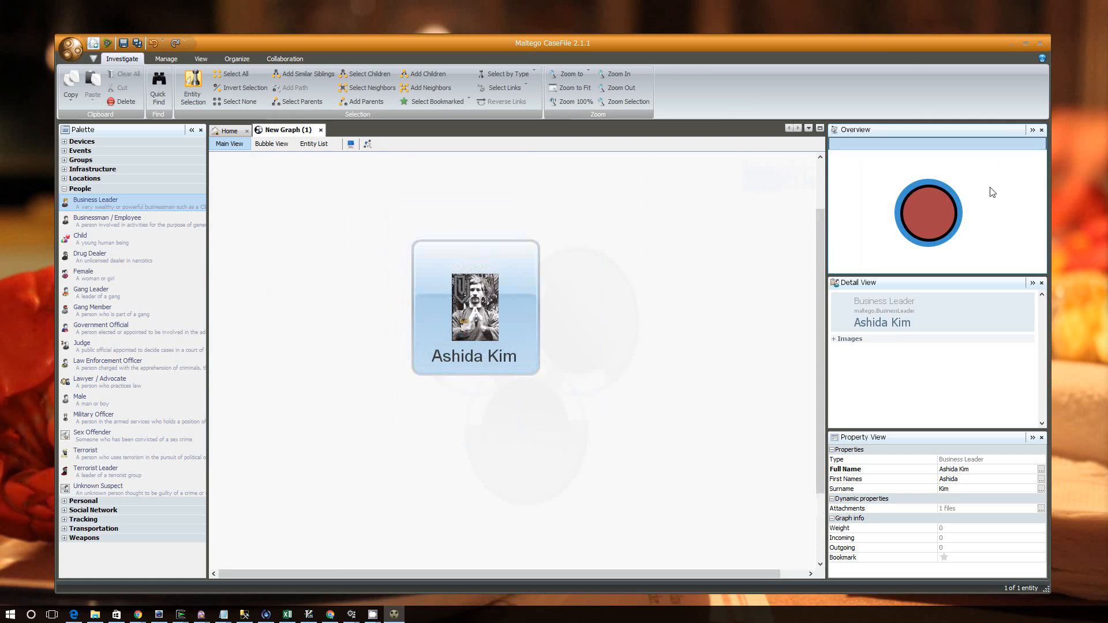
pyautogui.moveTo(992, 192)
pyautogui.mouseDown()
pyautogui.moveTo(988, 205)
pyautogui.moveTo(894, 196)
pyautogui.moveTo(972, 191)
pyautogui.mouseUp()
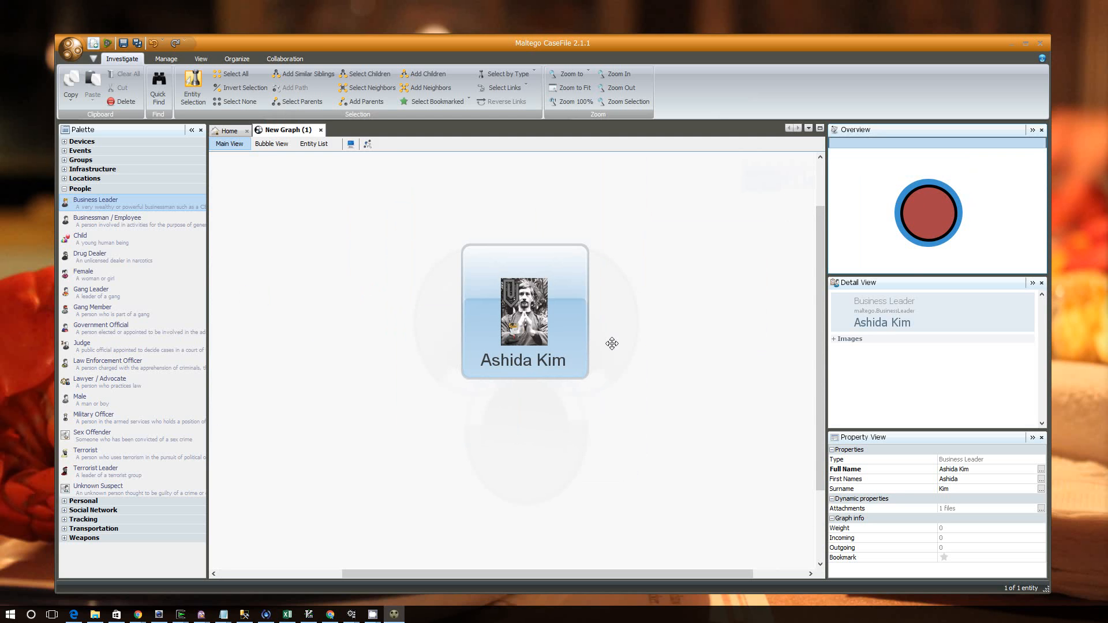
# - Collapse the People category and review the entity types in the Locations, Infrastructure and Groups palette categories
pyautogui.click(64, 189)
pyautogui.click(65, 180)
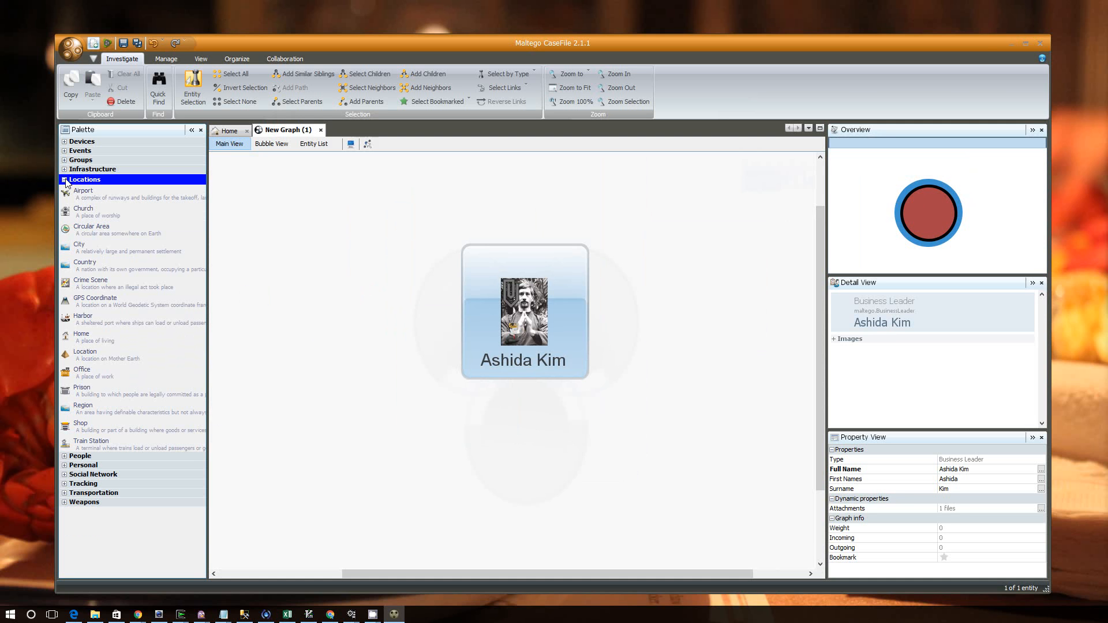
pyautogui.click(64, 179)
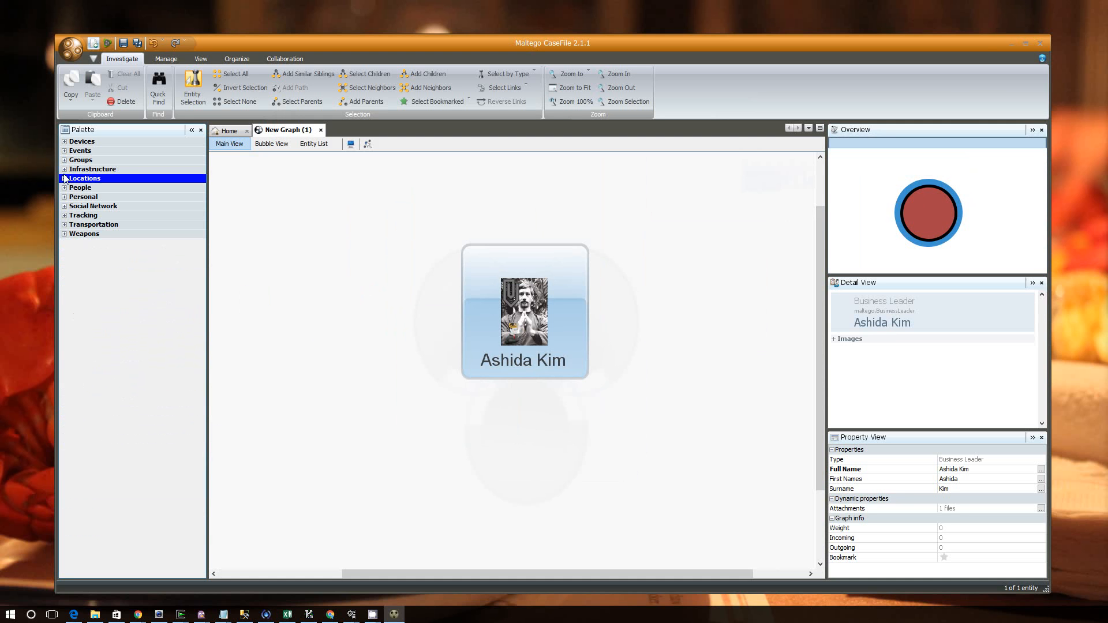
pyautogui.click(65, 169)
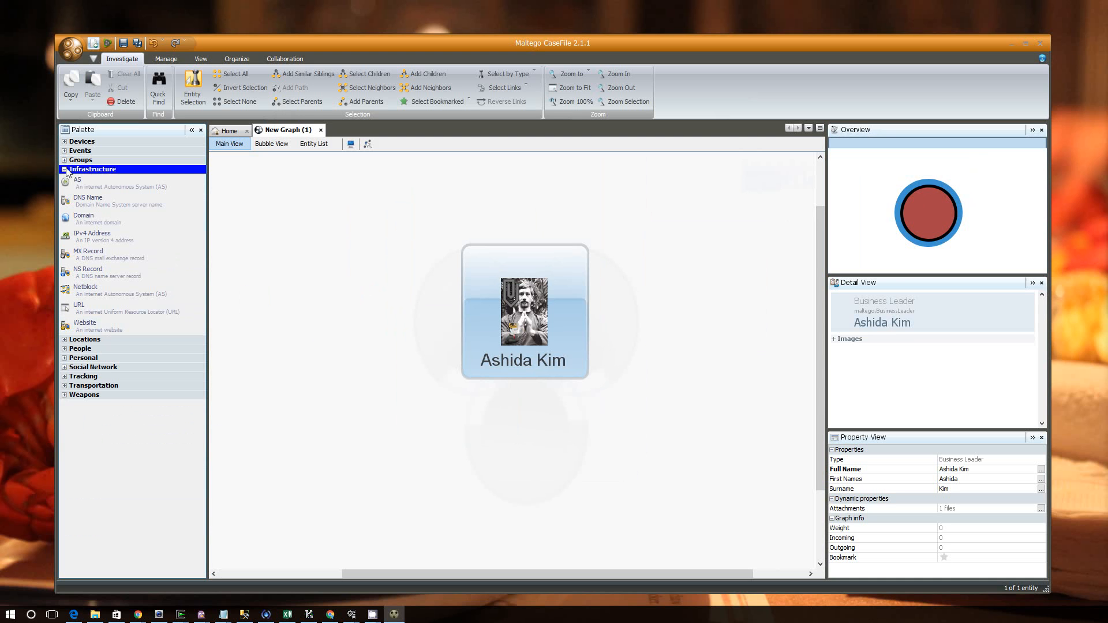
pyautogui.click(64, 169)
pyautogui.click(64, 160)
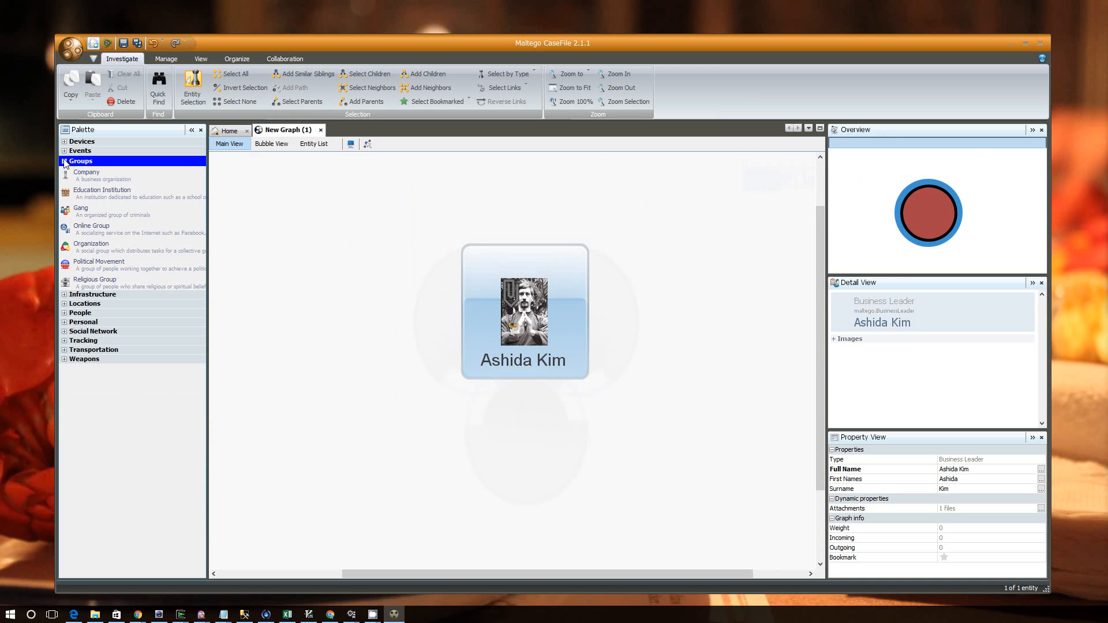
pyautogui.click(64, 161)
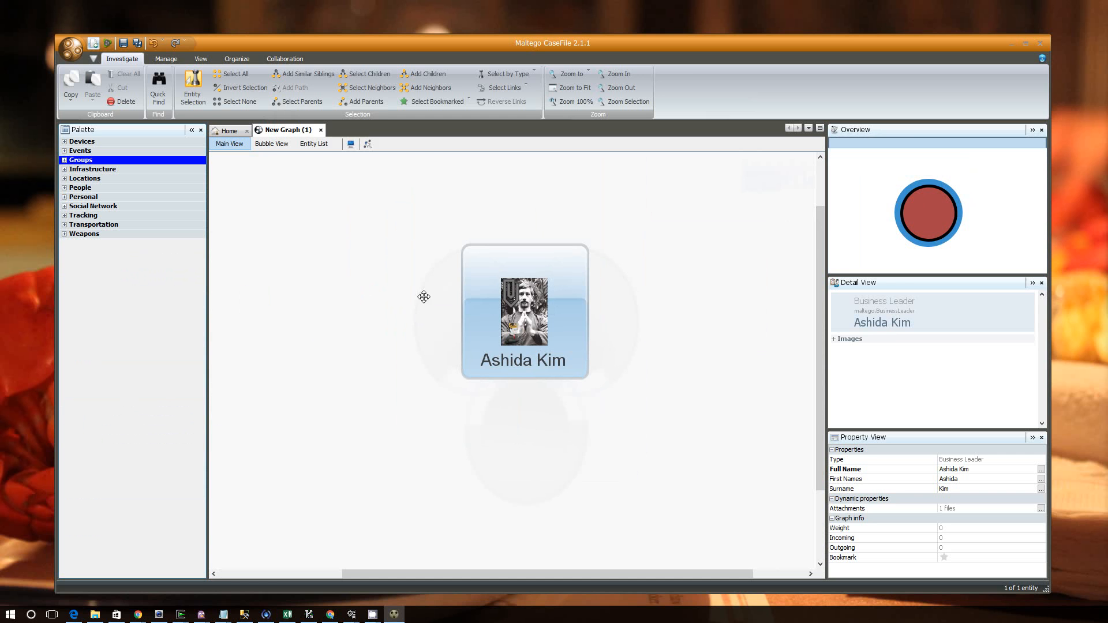
pyautogui.click(446, 508)
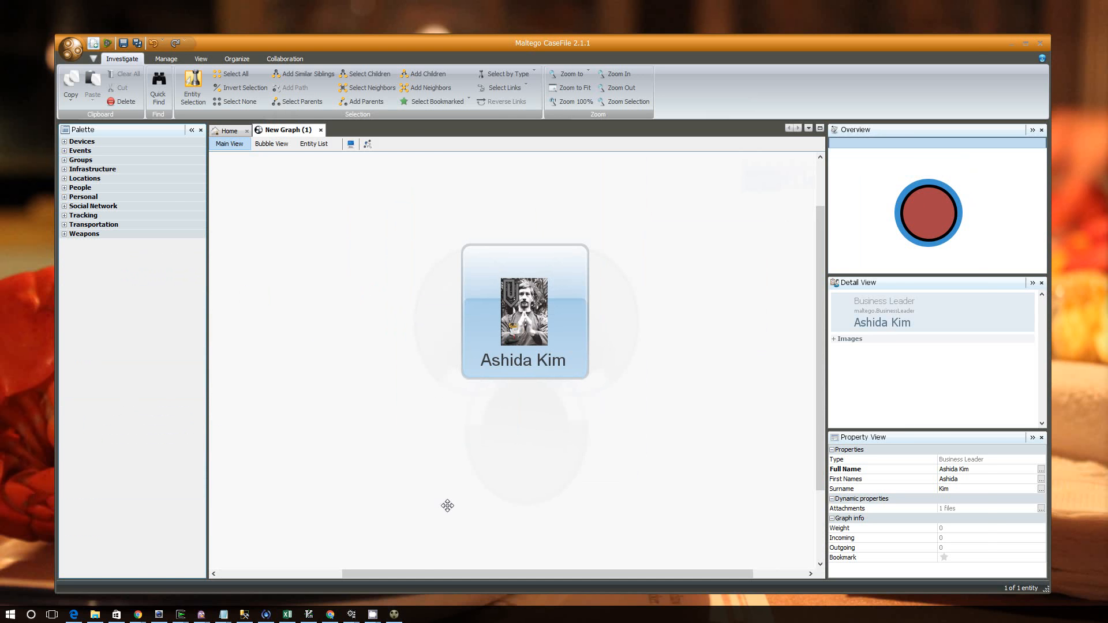
# - Switch to Chrome, open the ashidakim.com homepage by removing pics/photo.gif from the address, and reposition the browser window
pyautogui.hotkey('alt', 'Tab')
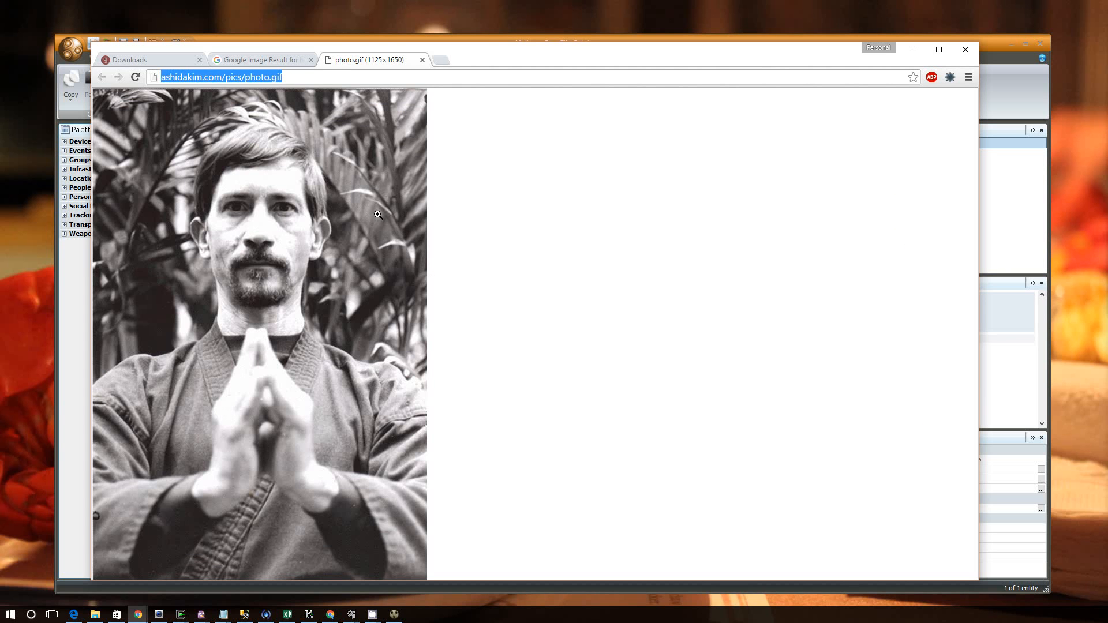
pyautogui.click(263, 74)
pyautogui.moveTo(224, 77); pyautogui.dragTo(282, 77)
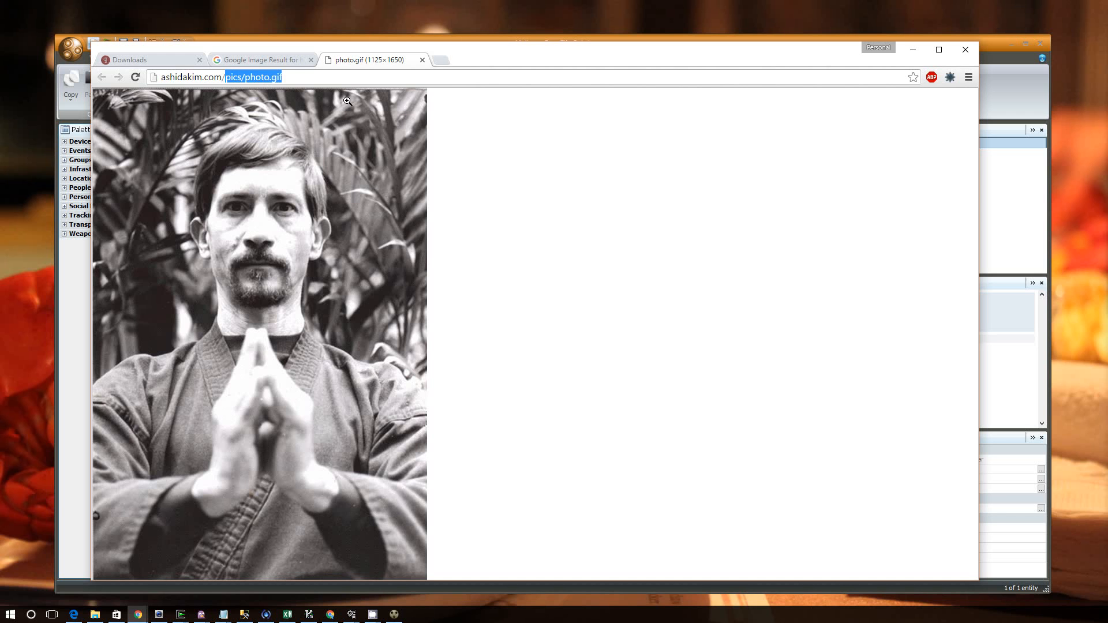
pyautogui.press('BackSpace')
pyautogui.press('Return')
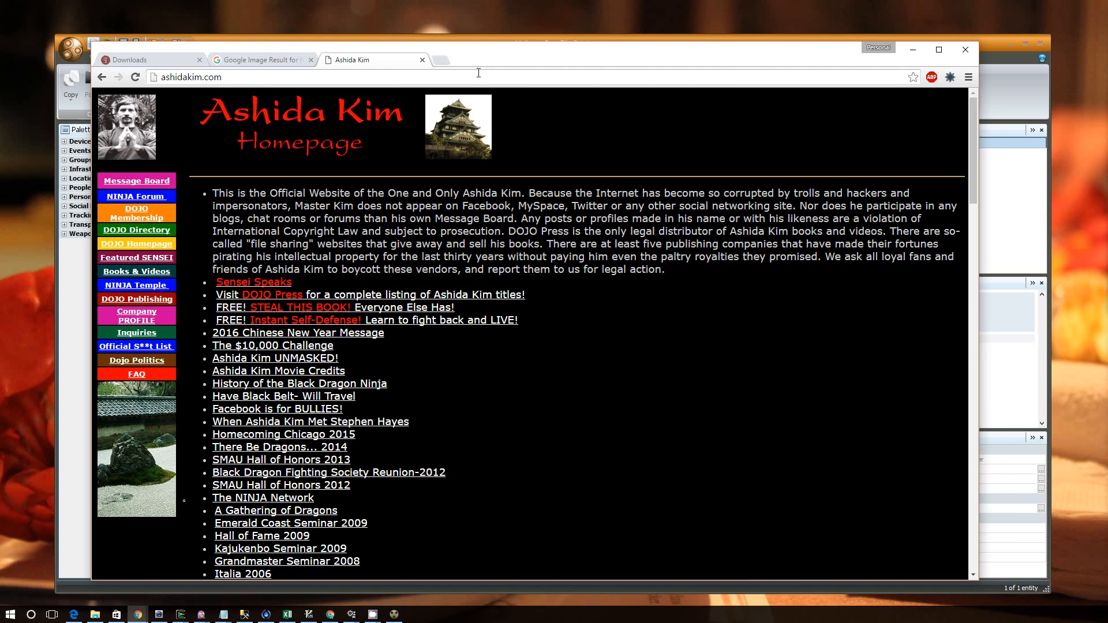
pyautogui.moveTo(519, 65); pyautogui.dragTo(556, 267)
pyautogui.moveTo(555, 205); pyautogui.dragTo(537, 58)
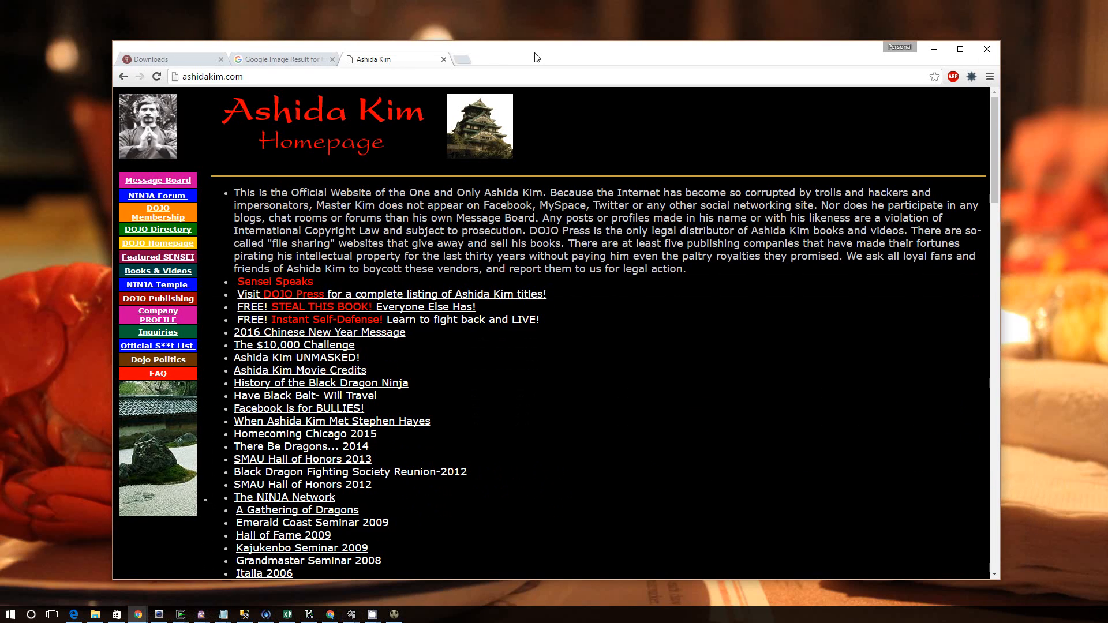
# - Return to CaseFile, switch to the Chrome window with the ICANN WHOIS page, and reposition that window
pyautogui.click(394, 614)
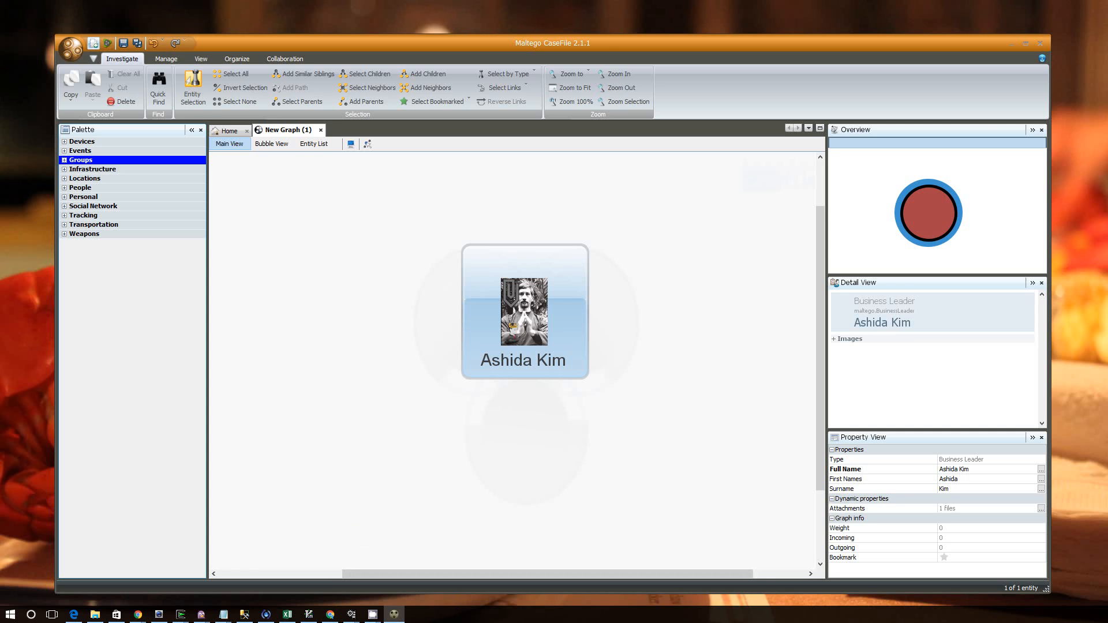
pyautogui.hotkey('alt', 'Tab')
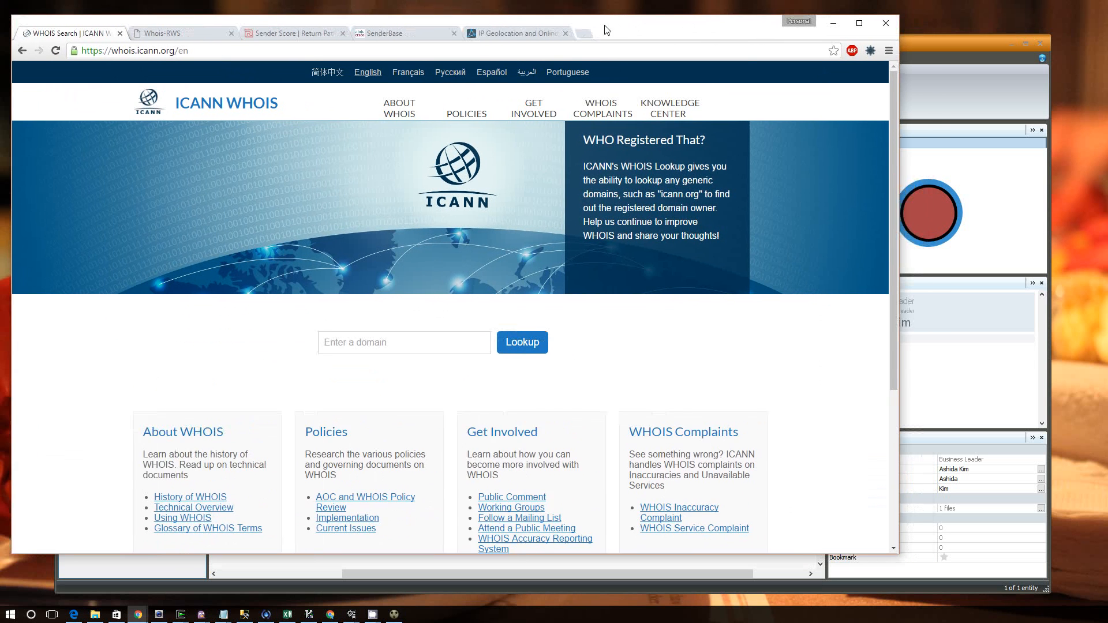
pyautogui.moveTo(606, 30); pyautogui.dragTo(630, 23)
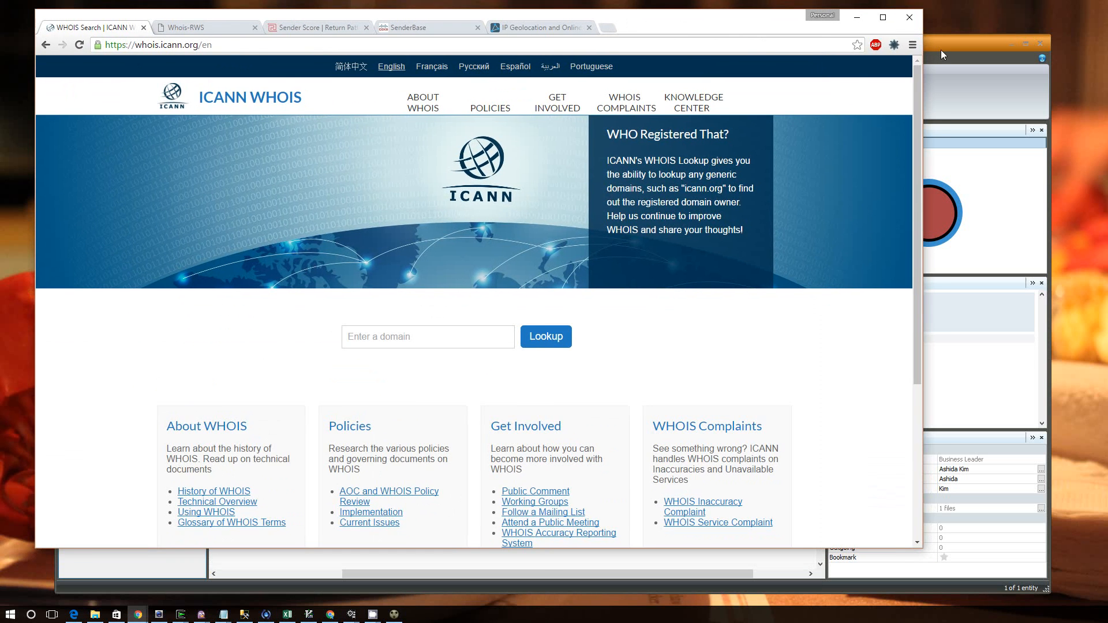
pyautogui.hotkey('alt', 'Tab')
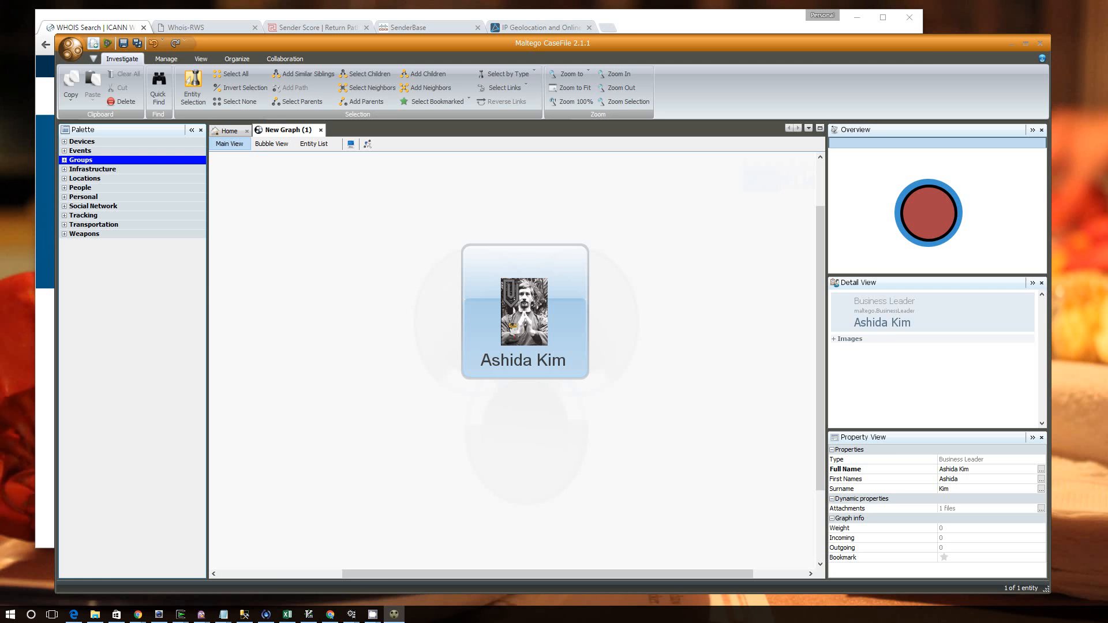
pyautogui.hotkey('alt', 'Tab')
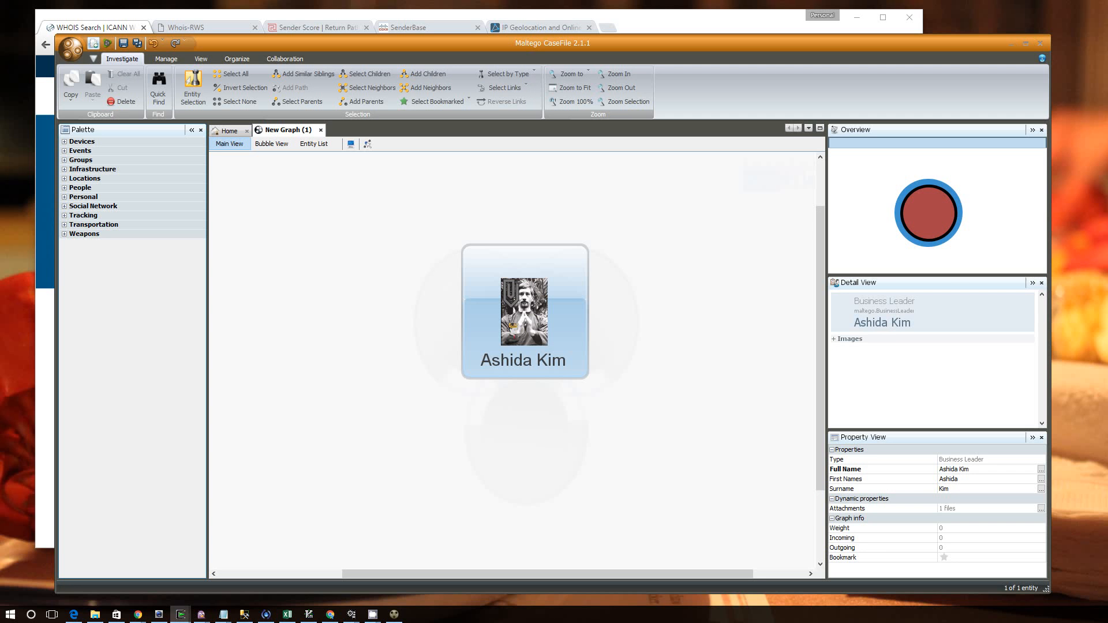
pyautogui.hotkey('alt', 'Tab')
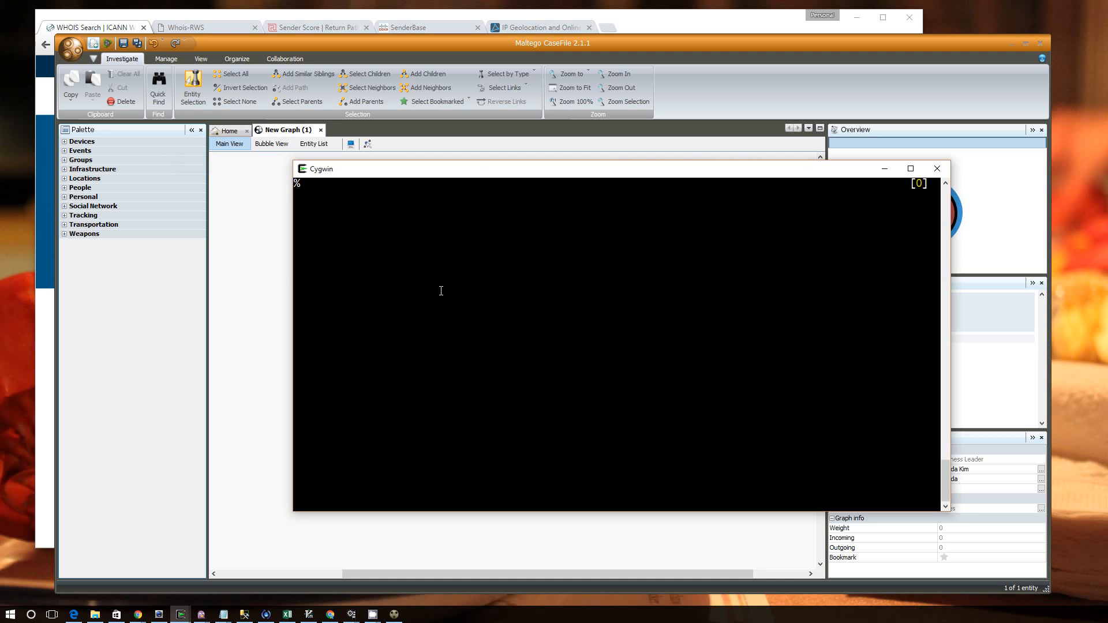
# - In the Chrome window with ICANN WHOIS, look up the domain ashidakim.com and complete the lookup by entering the captcha verification text
pyautogui.click(675, 28)
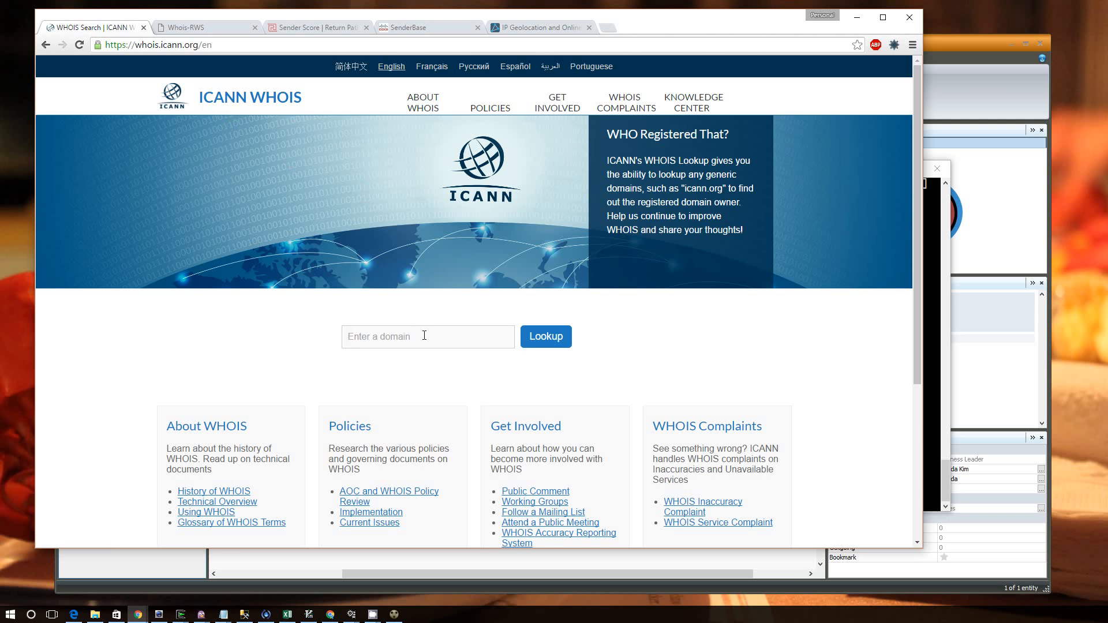
pyautogui.write('ashidakim.com')
pyautogui.click(556, 338)
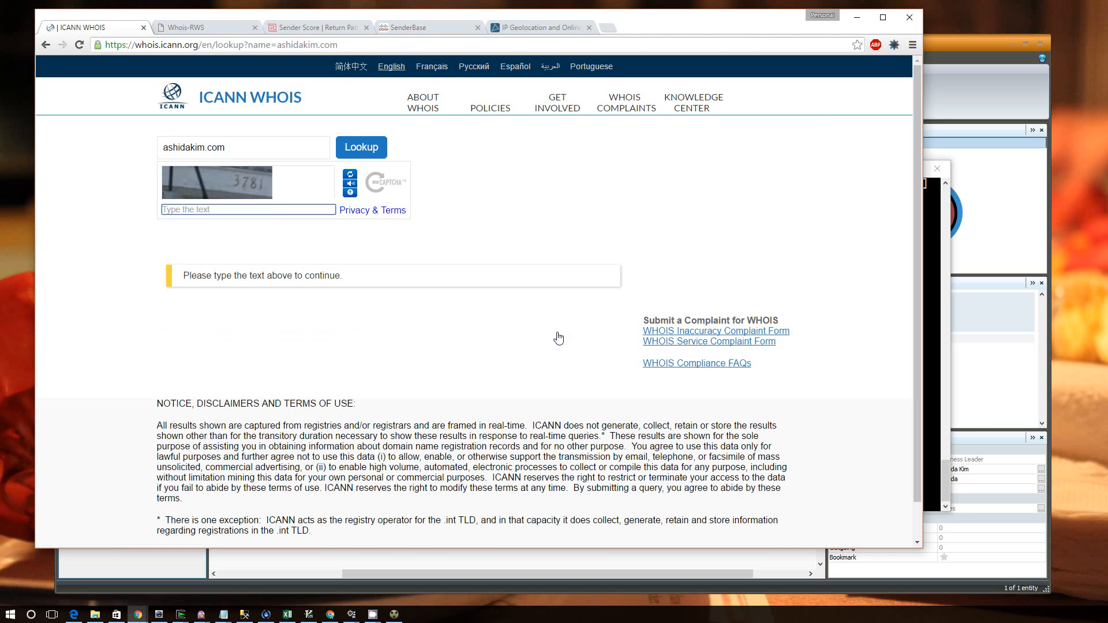
pyautogui.click(272, 209)
pyautogui.write('3781')
pyautogui.click(361, 147)
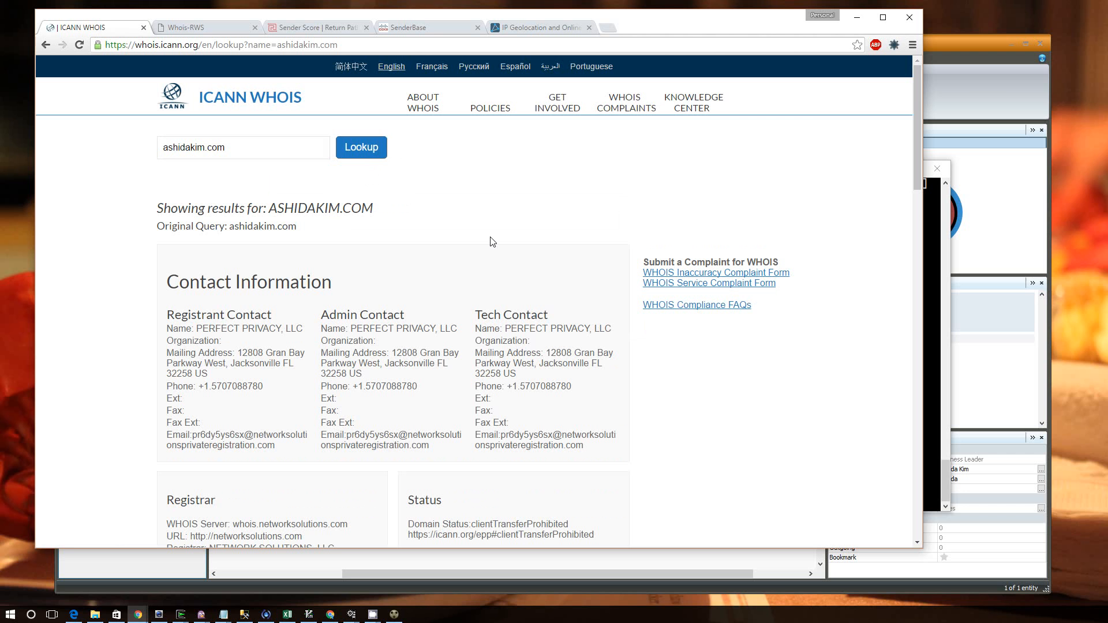
# - Skim the full ICANN WHOIS result for ashidakim.com and examine the registrant, admin and tech contact details
pyautogui.scroll(-7, 491, 241)
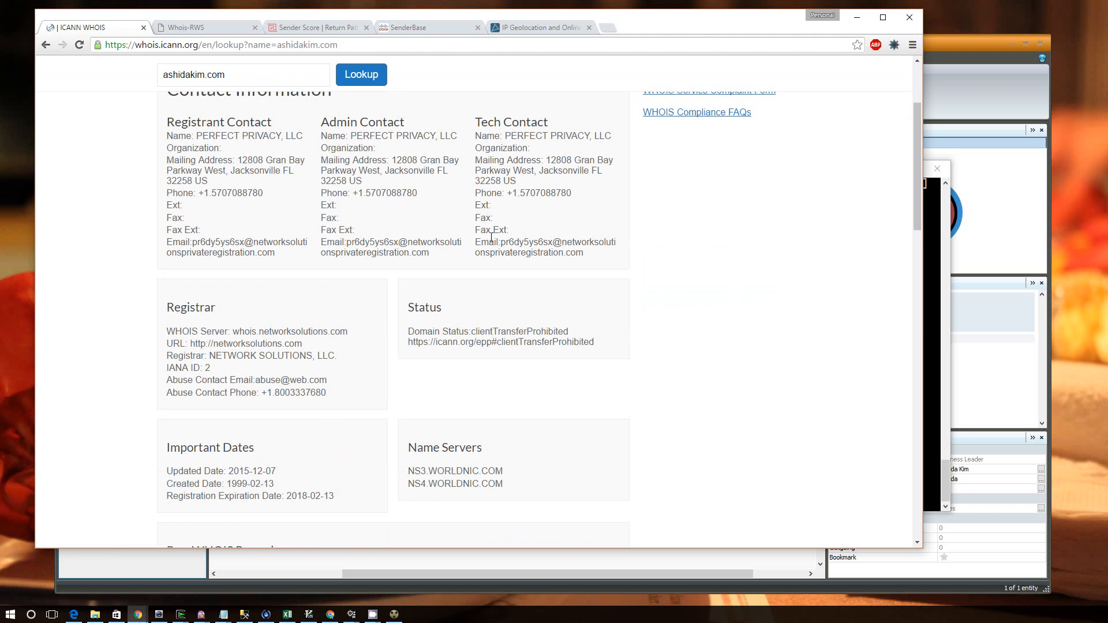
pyautogui.scroll(-5, 491, 241)
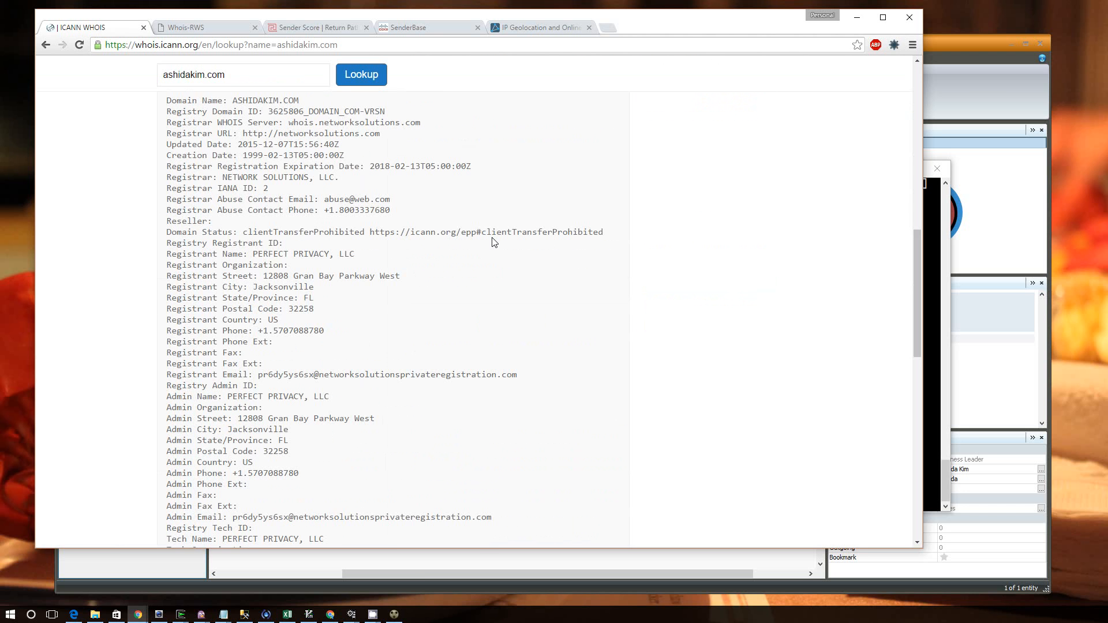
pyautogui.scroll(-11, 492, 242)
pyautogui.scroll(16, 492, 242)
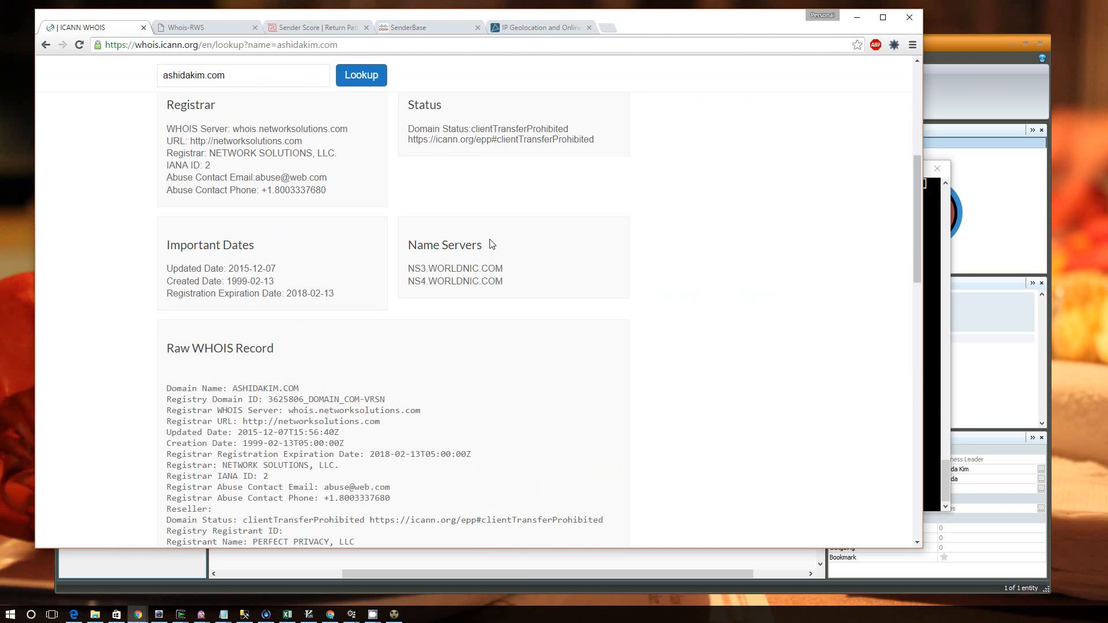
pyautogui.scroll(6, 494, 241)
pyautogui.scroll(1, 485, 240)
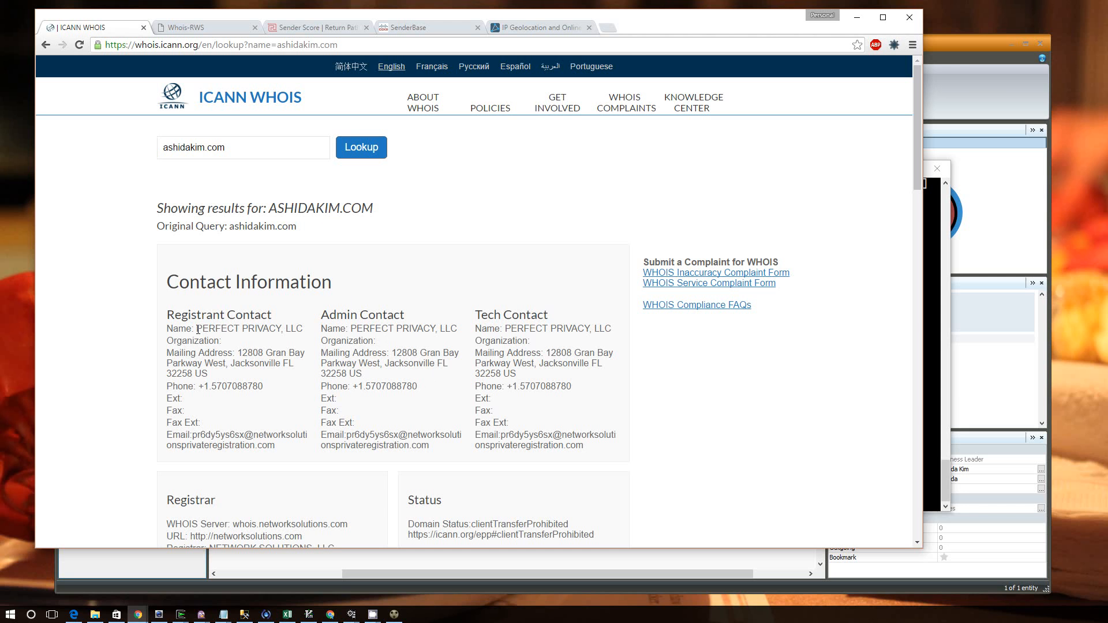
pyautogui.moveTo(197, 330); pyautogui.dragTo(589, 449)
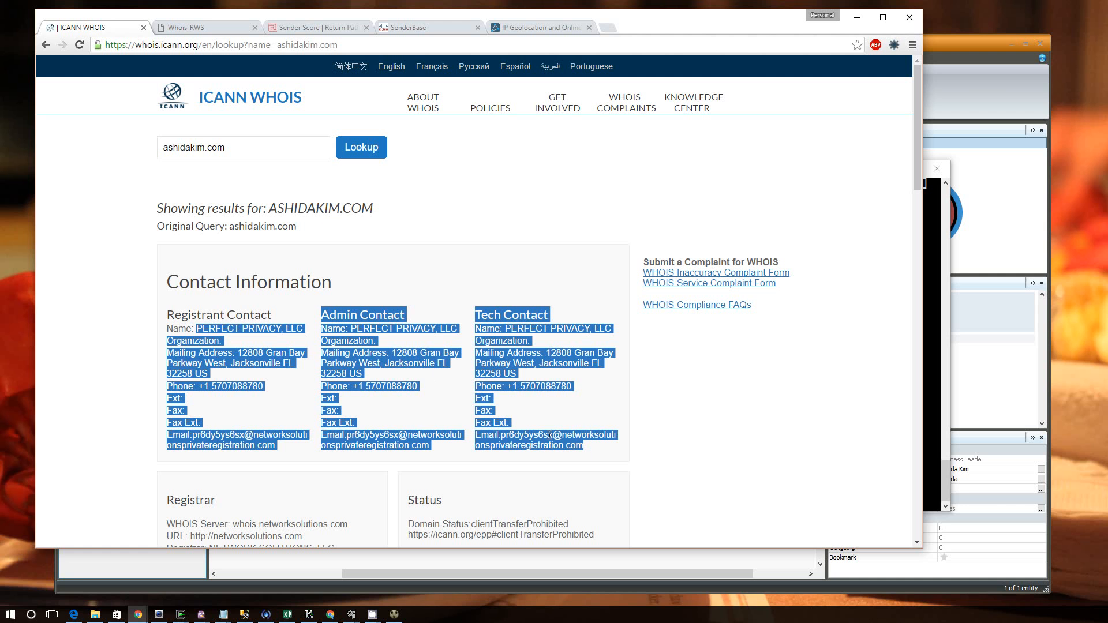
pyautogui.click(418, 403)
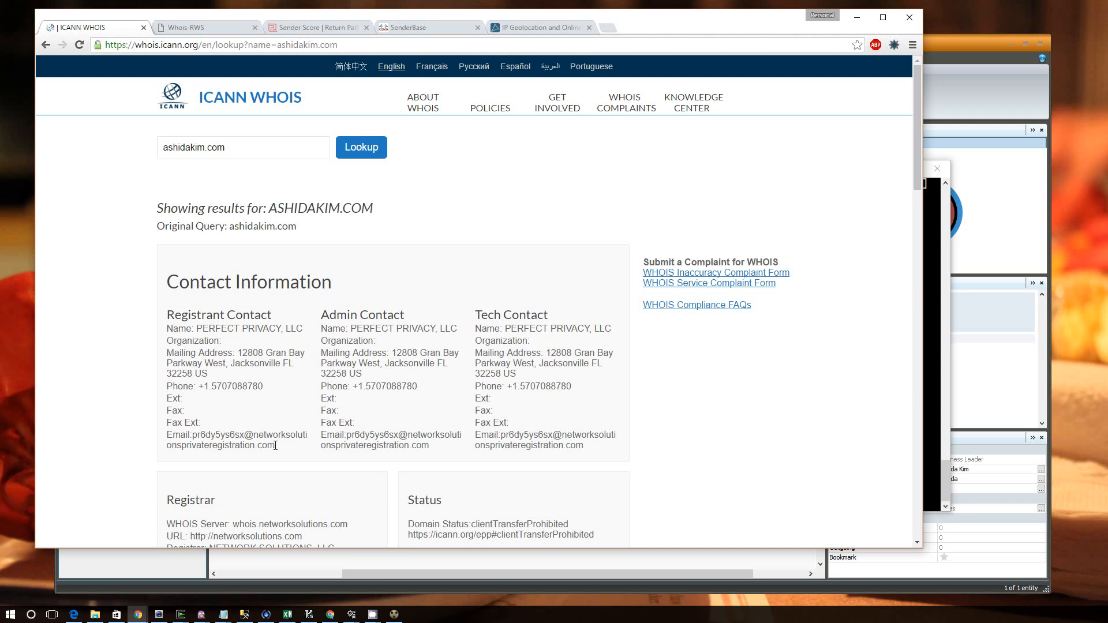
# - Examine the registrar details, name servers and creation date in the ashidakim.com WHOIS result
pyautogui.scroll(-4, 329, 409)
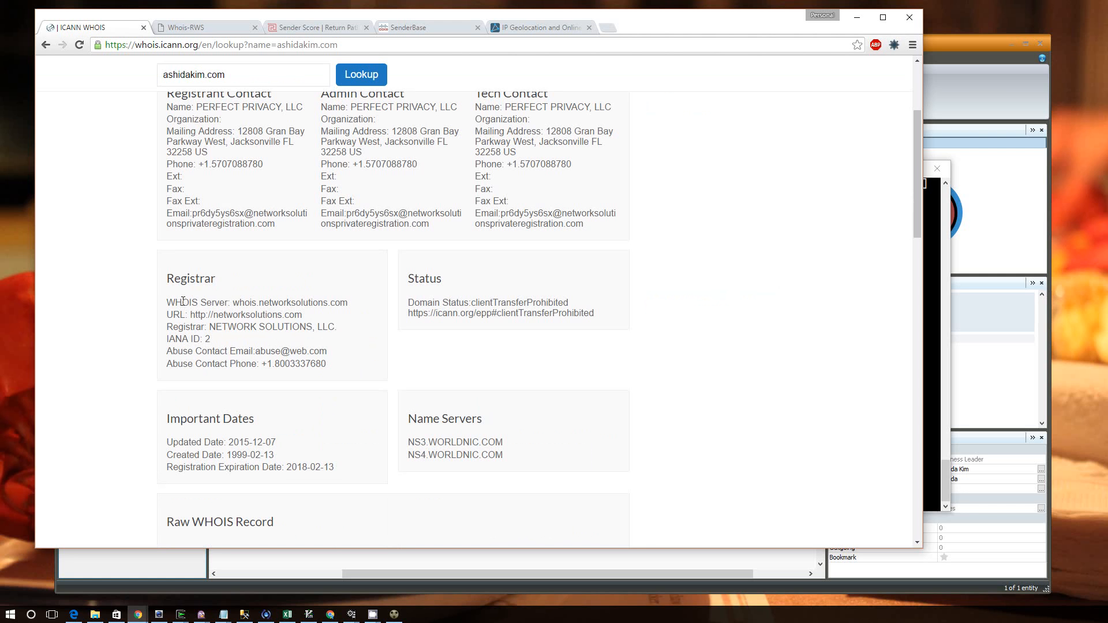
pyautogui.moveTo(182, 303); pyautogui.dragTo(308, 370)
pyautogui.doubleClick(315, 361)
pyautogui.doubleClick(230, 327)
pyautogui.scroll(-1, 230, 326)
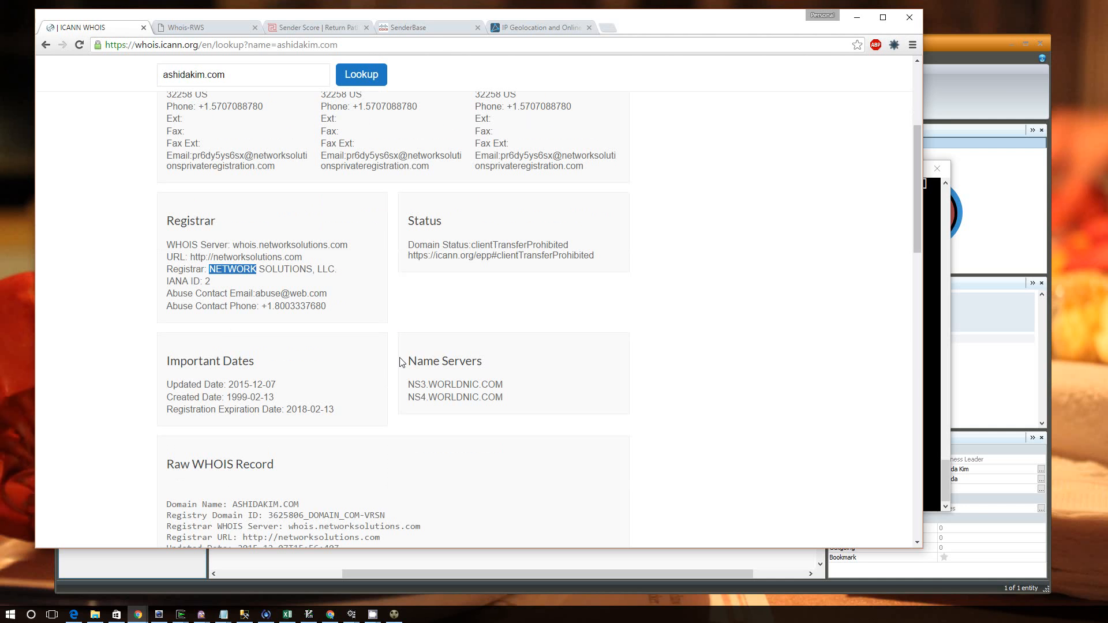
pyautogui.moveTo(413, 384); pyautogui.dragTo(521, 398)
pyautogui.click(525, 394)
pyautogui.moveTo(409, 385); pyautogui.dragTo(497, 397)
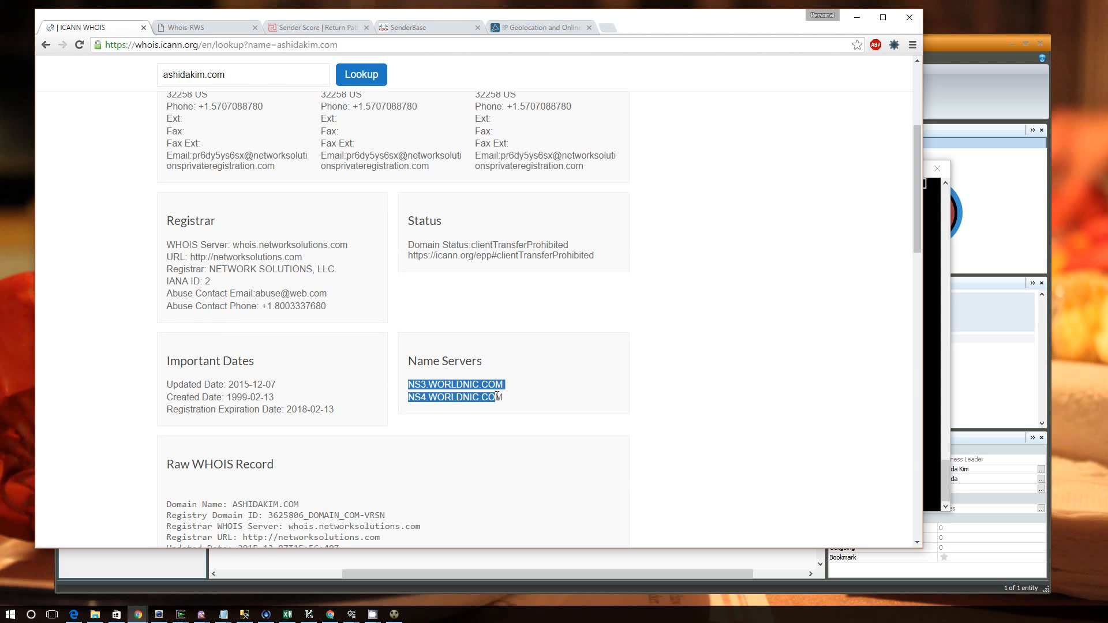
pyautogui.scroll(1, 471, 395)
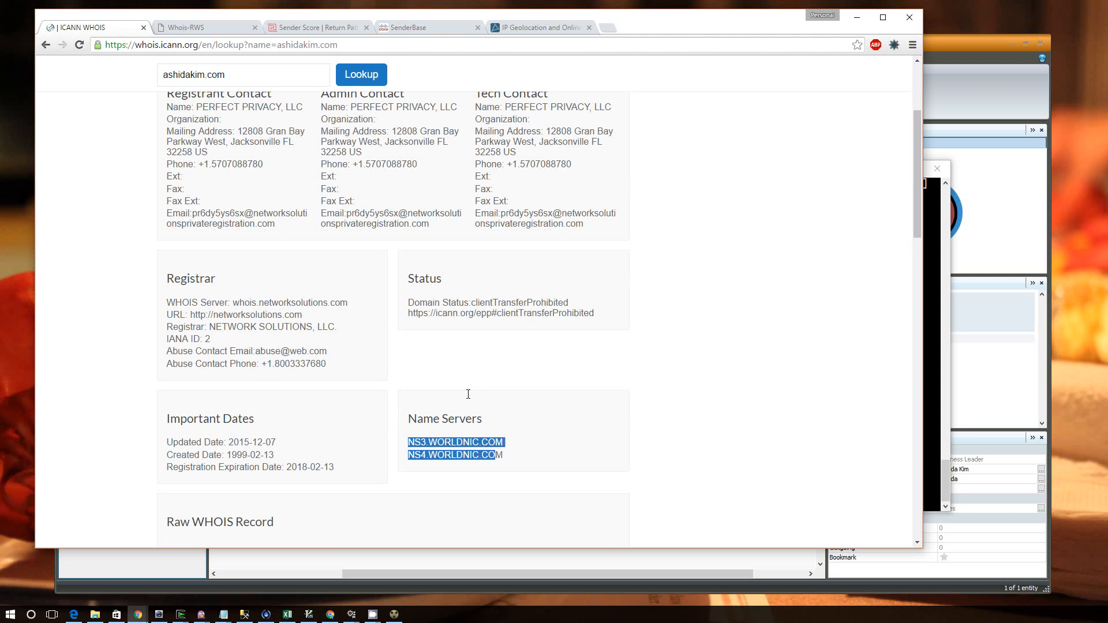
pyautogui.scroll(-2, 456, 401)
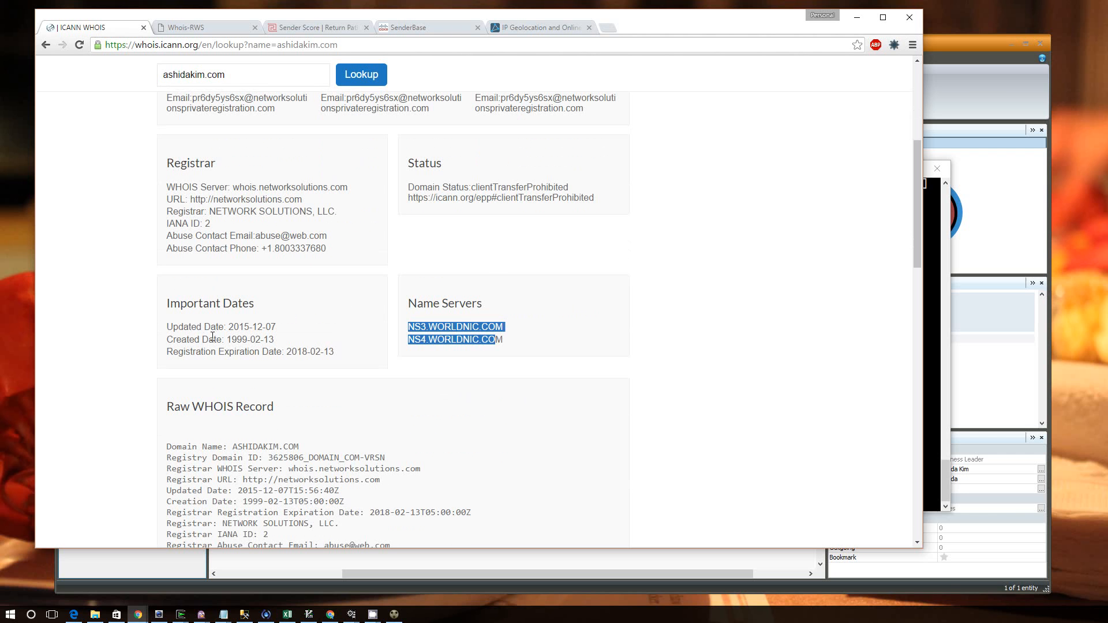
pyautogui.moveTo(213, 339); pyautogui.dragTo(274, 341)
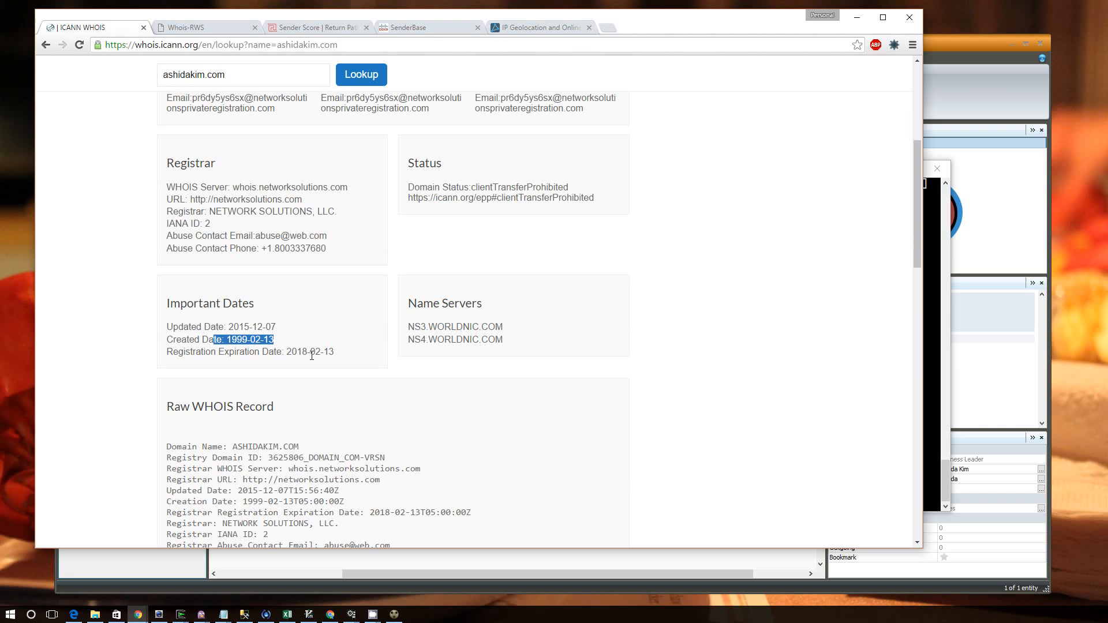
pyautogui.doubleClick(241, 340)
pyautogui.click(274, 343)
pyautogui.moveTo(209, 211); pyautogui.dragTo(312, 212)
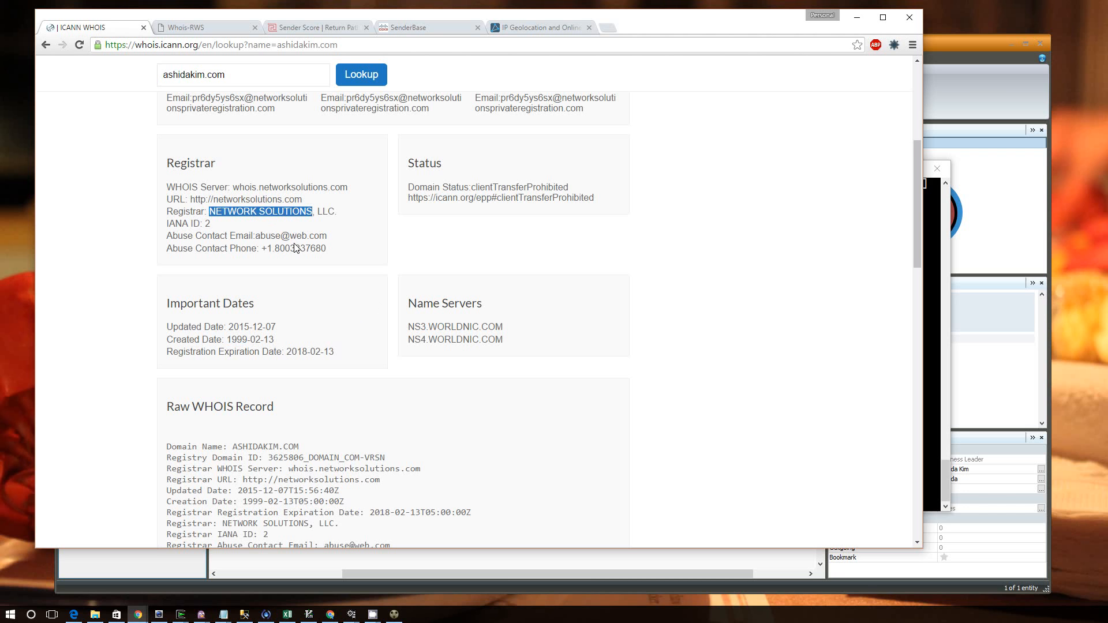
# - Read through the raw WHOIS record for ashidakim.com and compare it with the contact summary
pyautogui.scroll(2, 294, 243)
pyautogui.scroll(2, 294, 243)
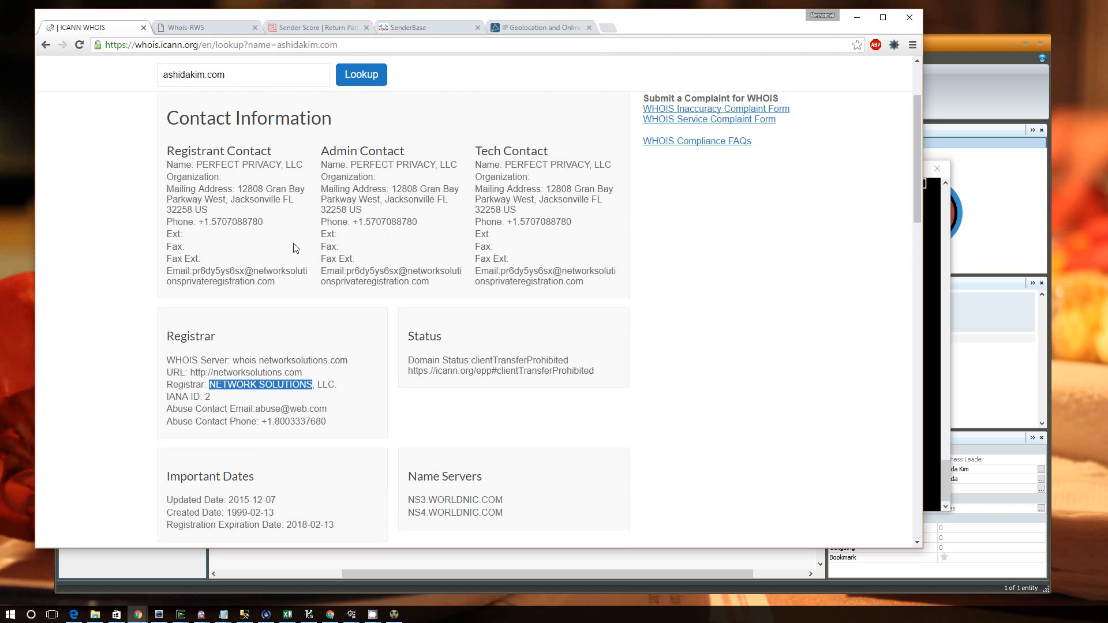
pyautogui.scroll(-3, 294, 247)
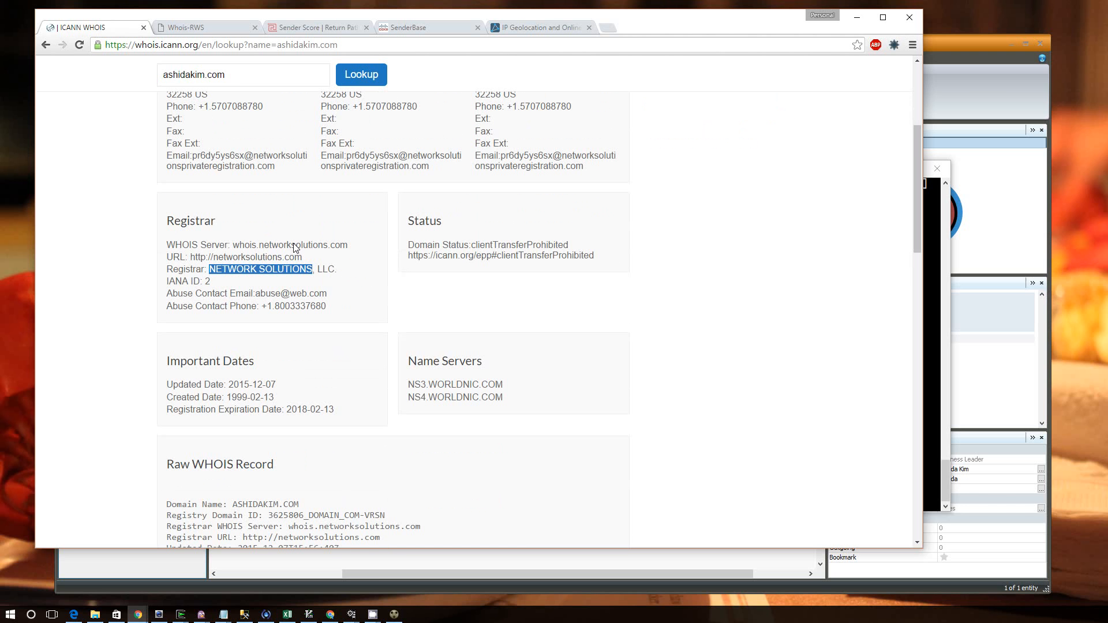
pyautogui.scroll(-5, 294, 245)
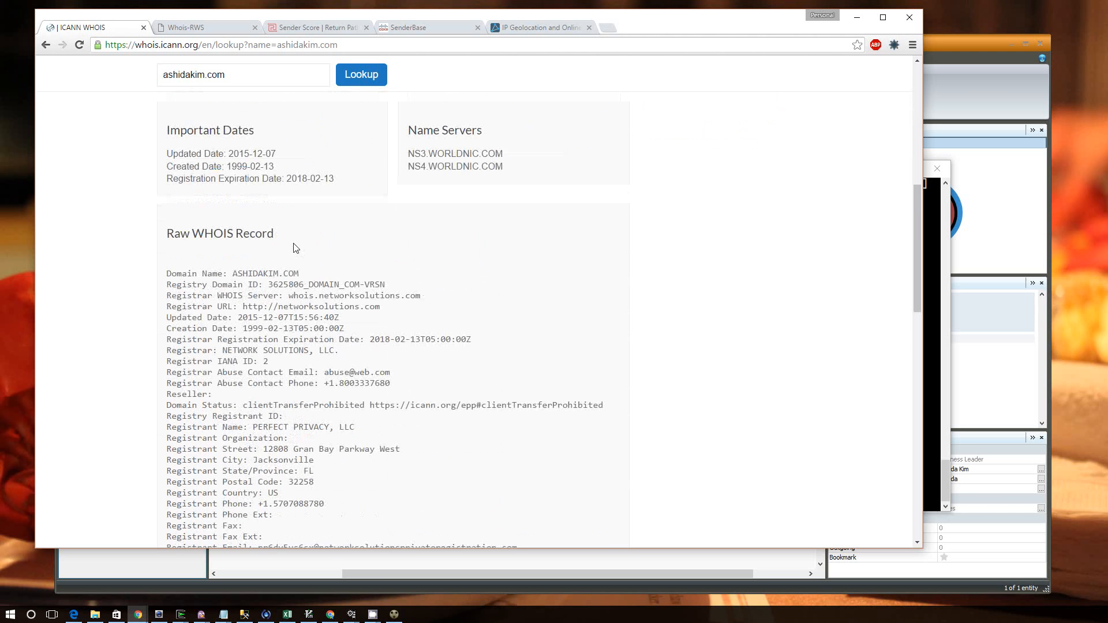
pyautogui.scroll(-1, 294, 243)
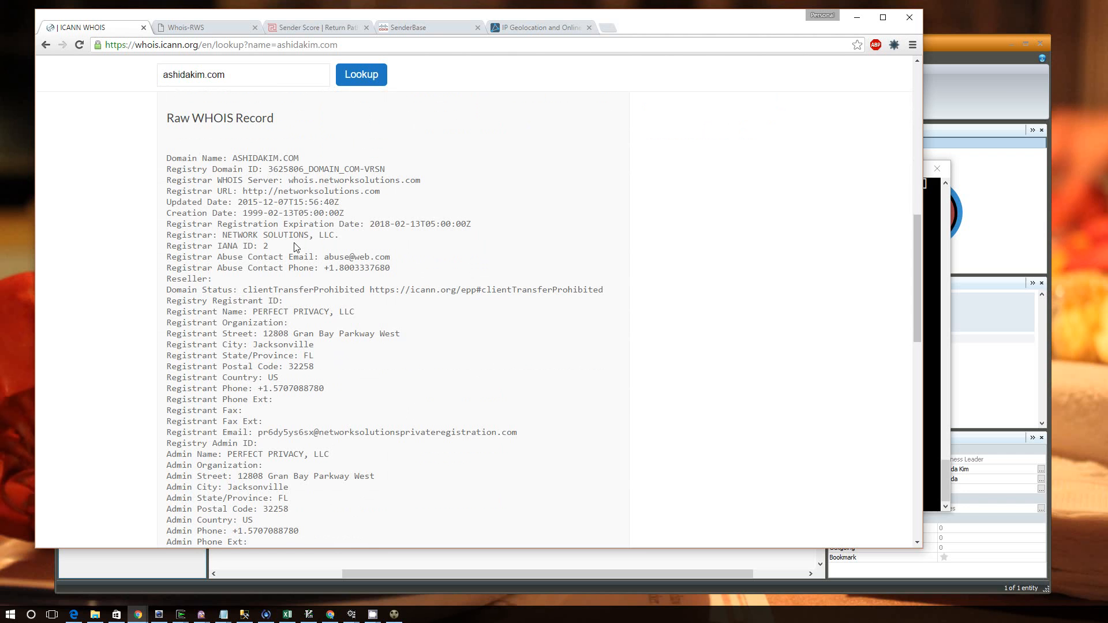
pyautogui.scroll(-2, 294, 247)
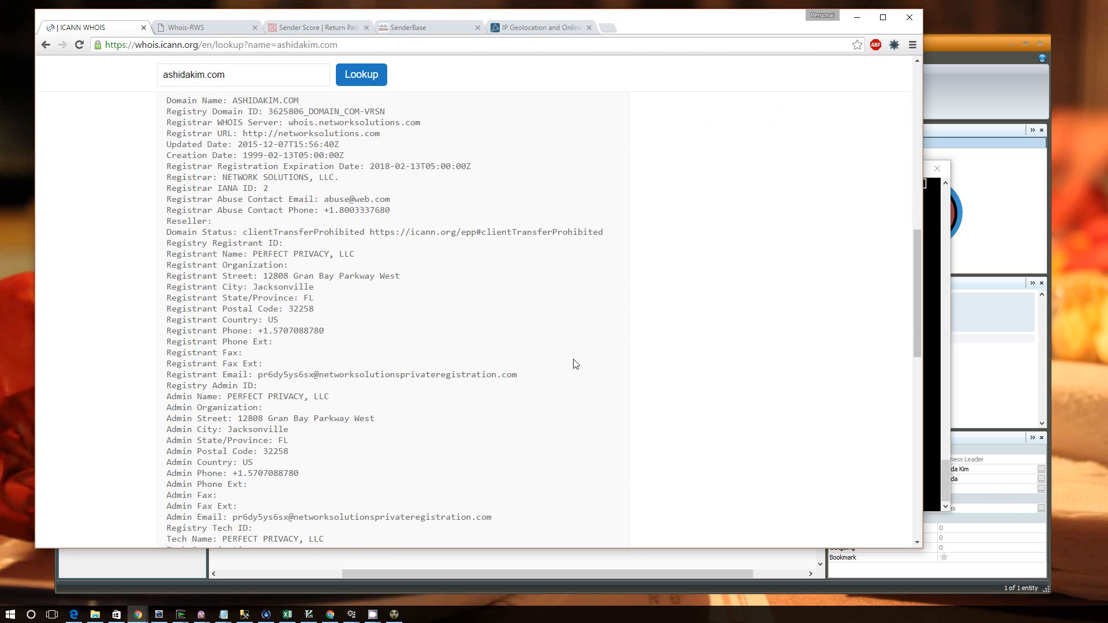
pyautogui.scroll(-12, 510, 362)
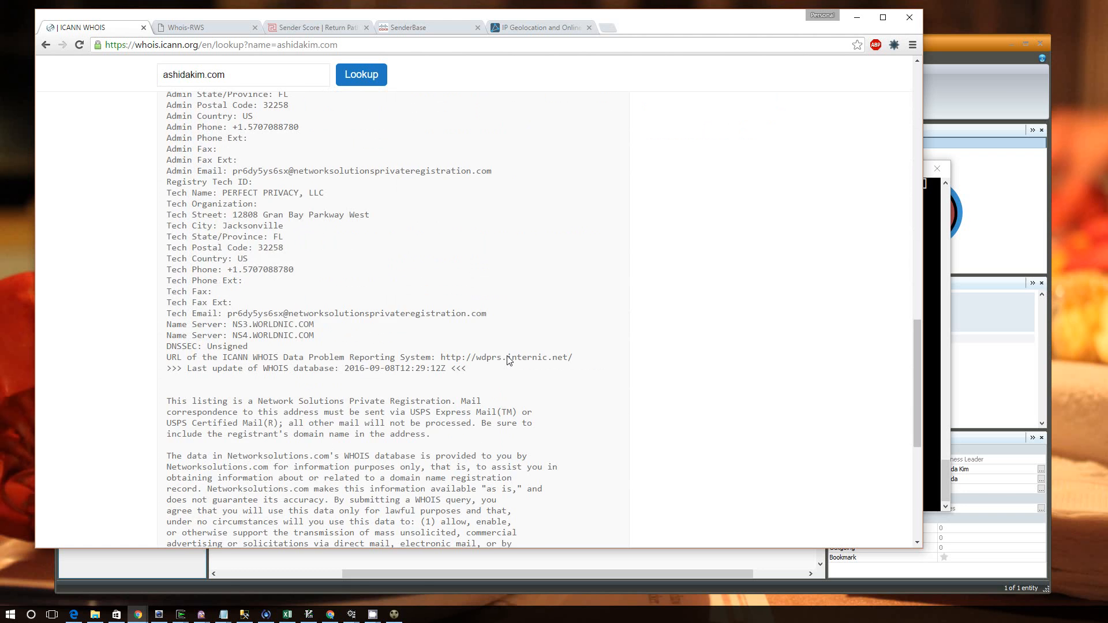
pyautogui.scroll(15, 507, 360)
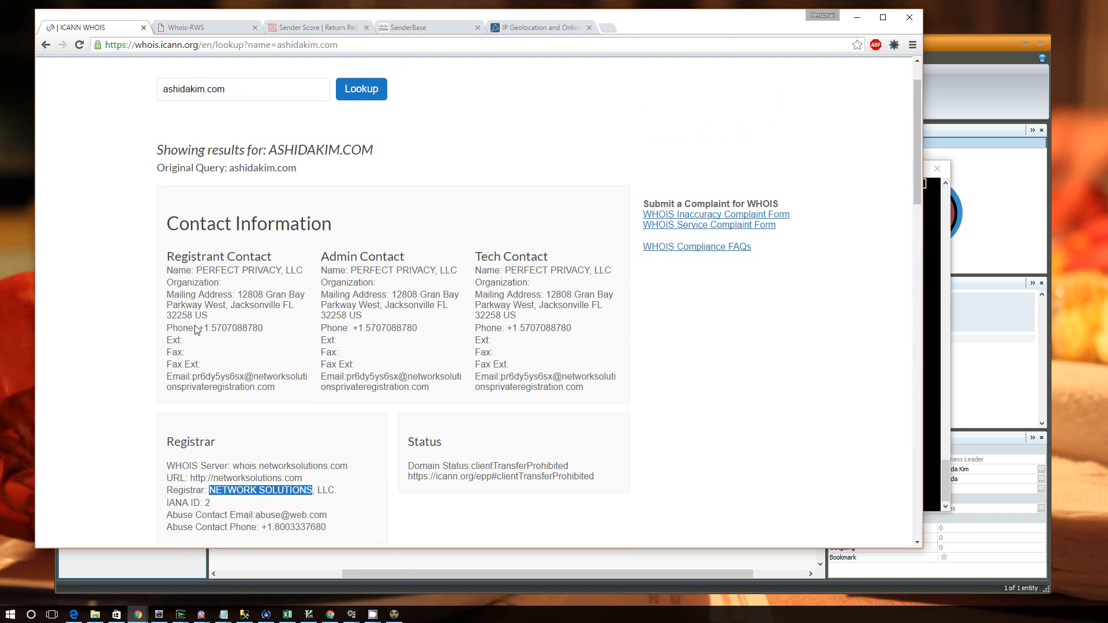
pyautogui.scroll(-10, 408, 331)
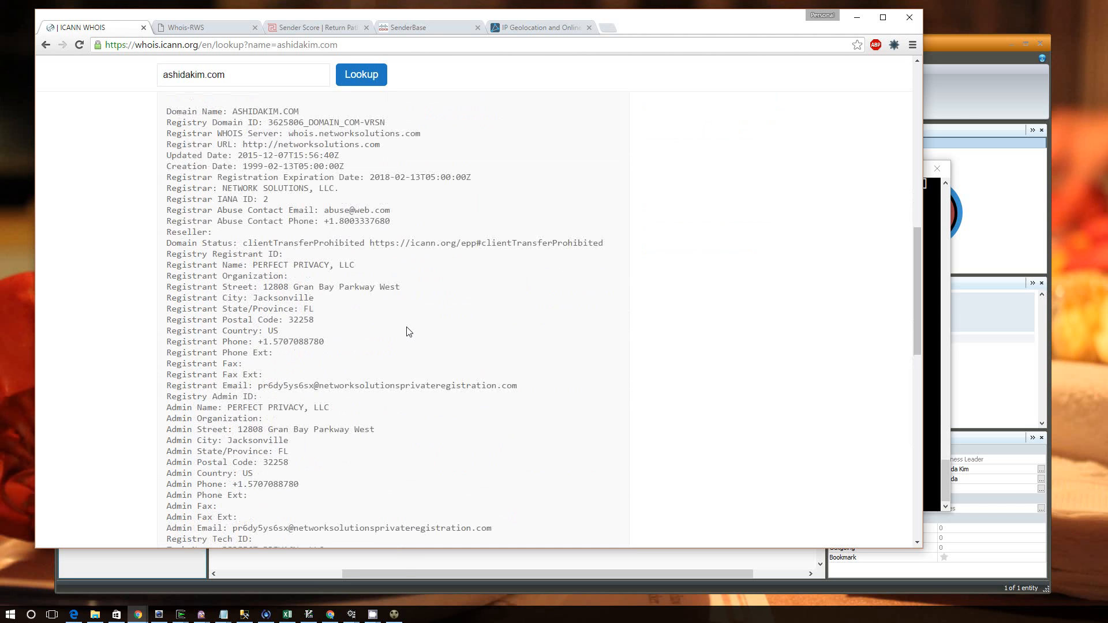
# - Switch to Cygwin, run whois ashidakim.com, and review the returned domain and registrant fields
pyautogui.click(928, 355)
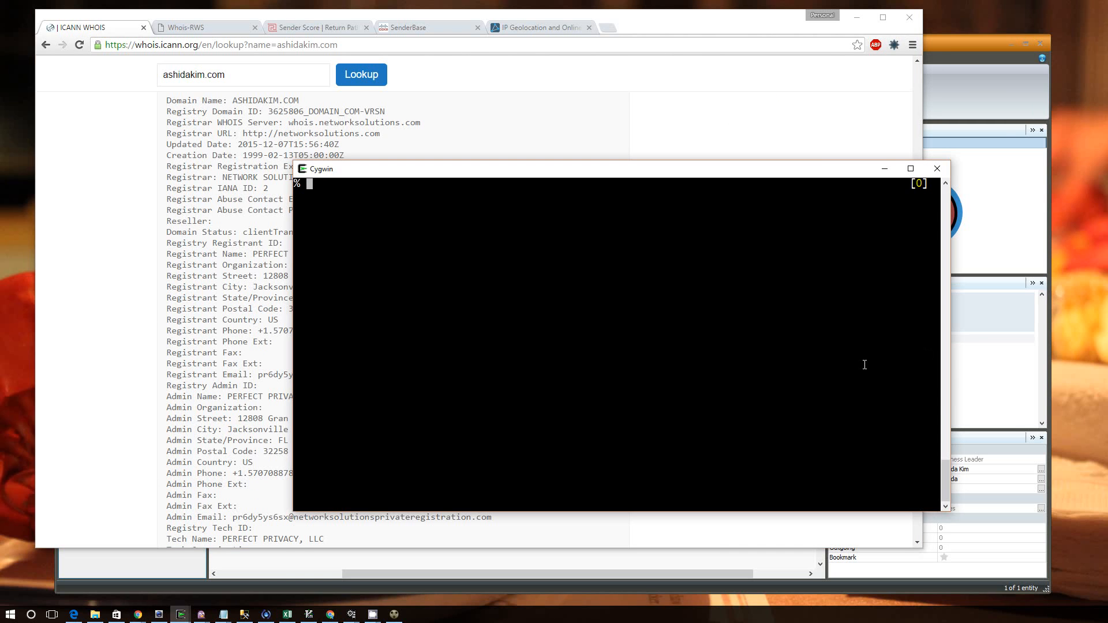
pyautogui.write('whois ashidakim.com')
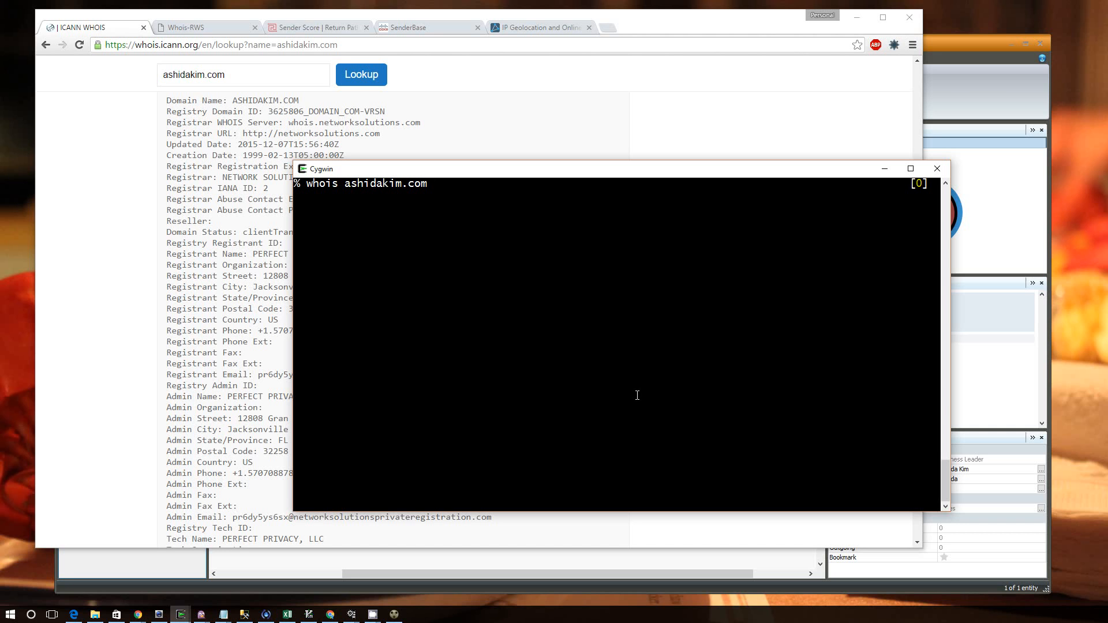
pyautogui.press('Return')
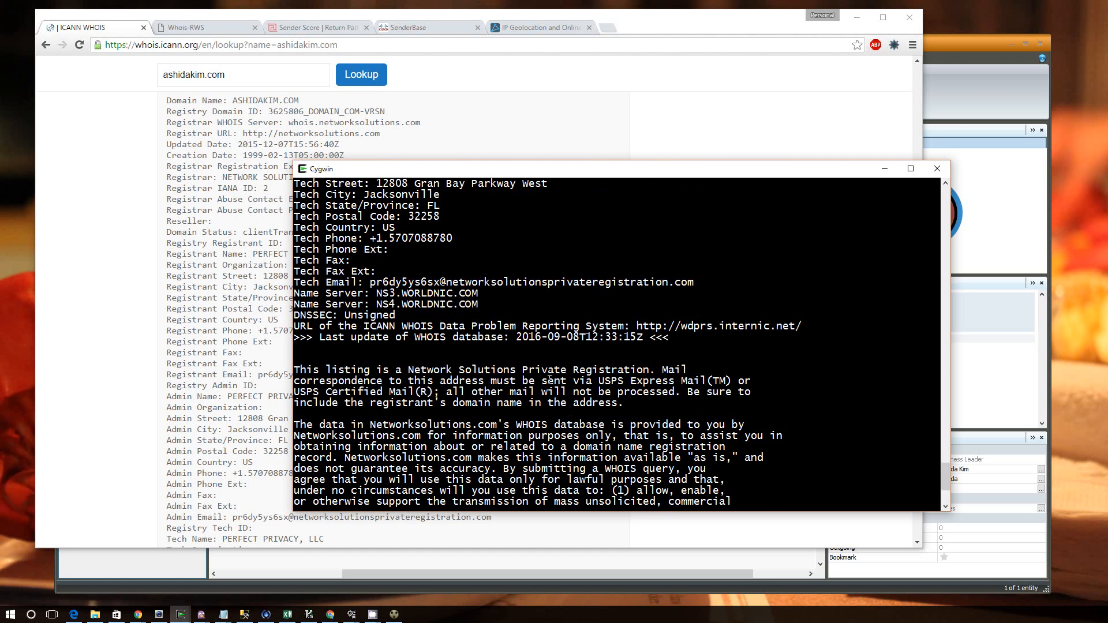
pyautogui.scroll(15, 550, 379)
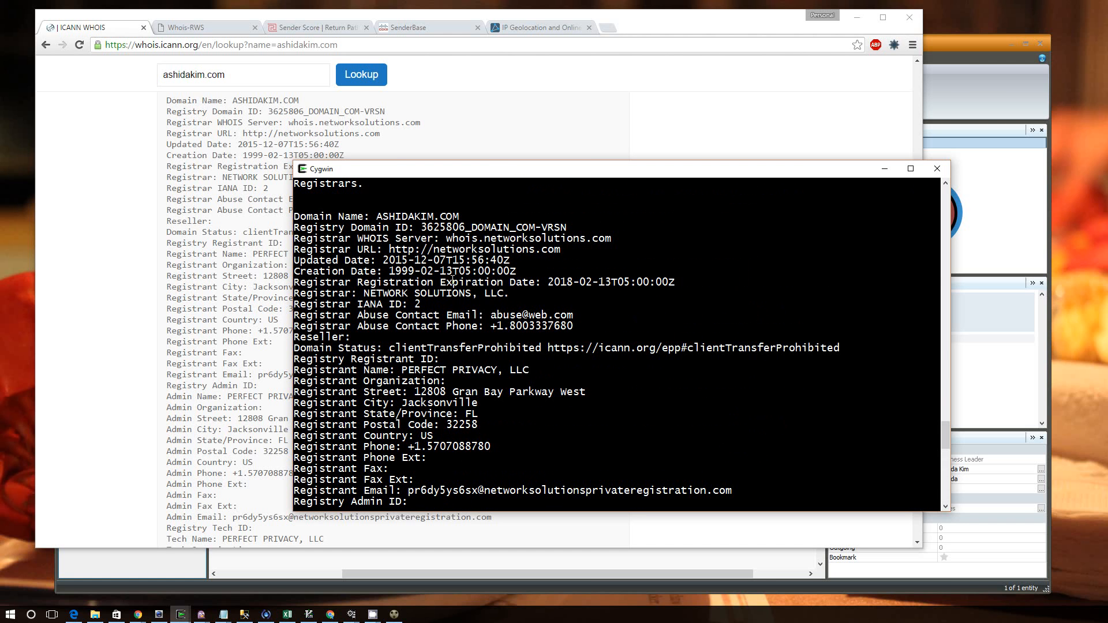
# - Return to Chrome, recheck the ICANN WHOIS record for ashidakim.com, and examine the registrant's contact email
pyautogui.click(239, 117)
pyautogui.scroll(-6, 269, 238)
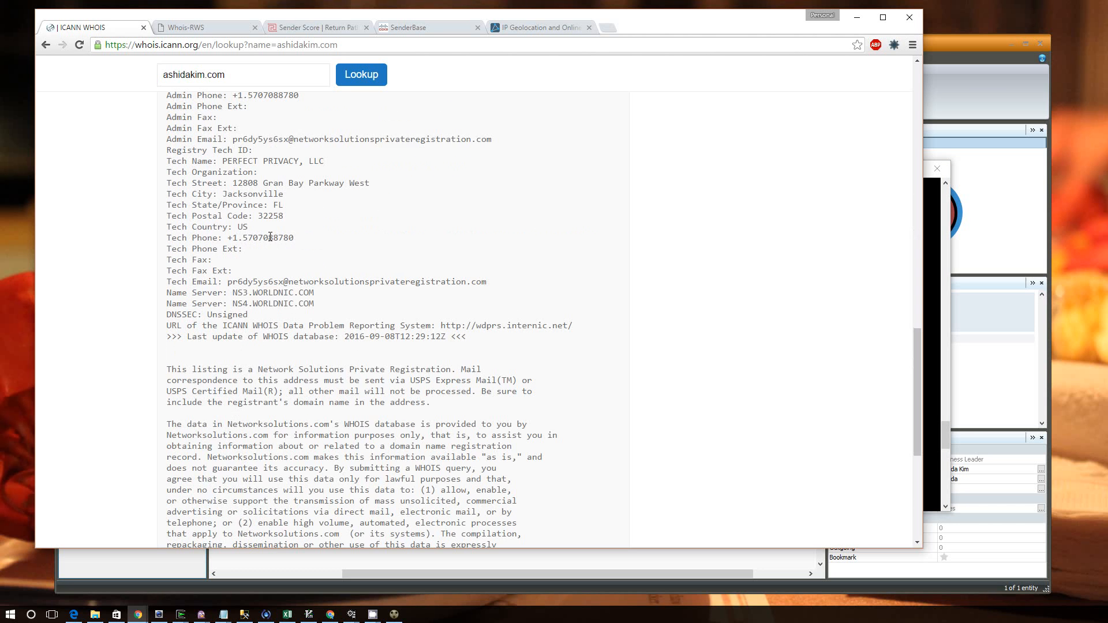
pyautogui.scroll(-4, 270, 237)
pyautogui.scroll(18, 273, 241)
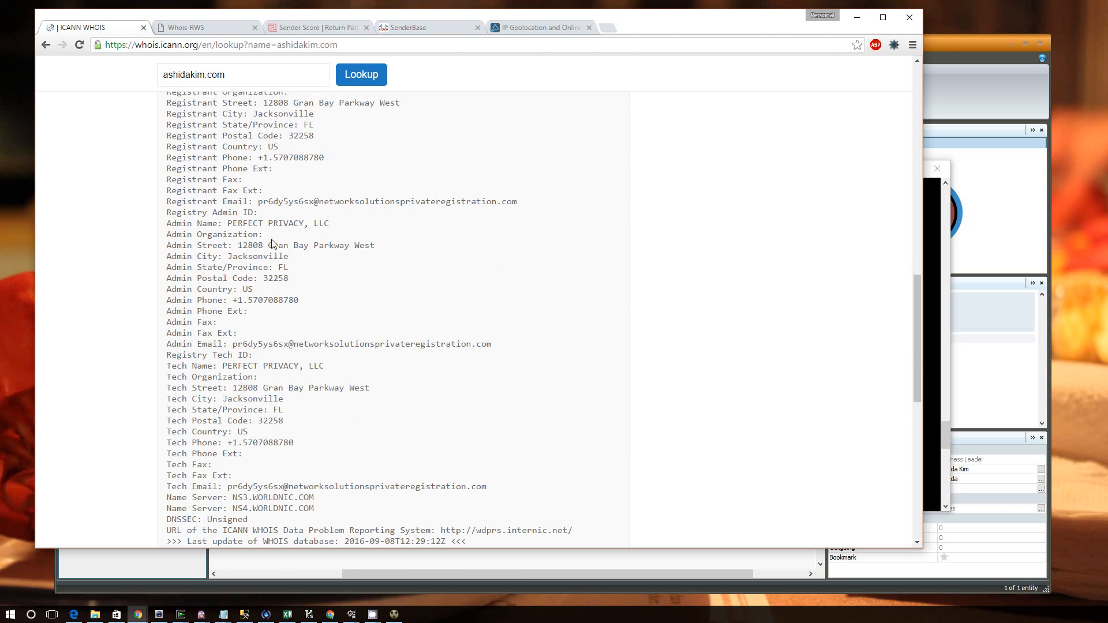
pyautogui.scroll(3, 273, 246)
pyautogui.scroll(-6, 275, 246)
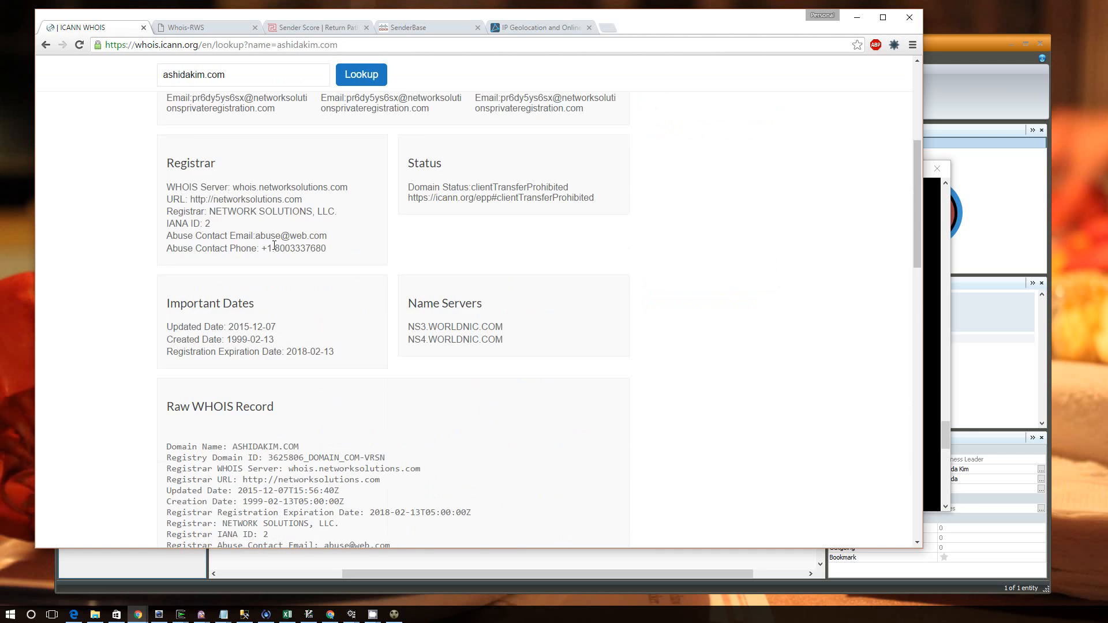
pyautogui.scroll(7, 275, 246)
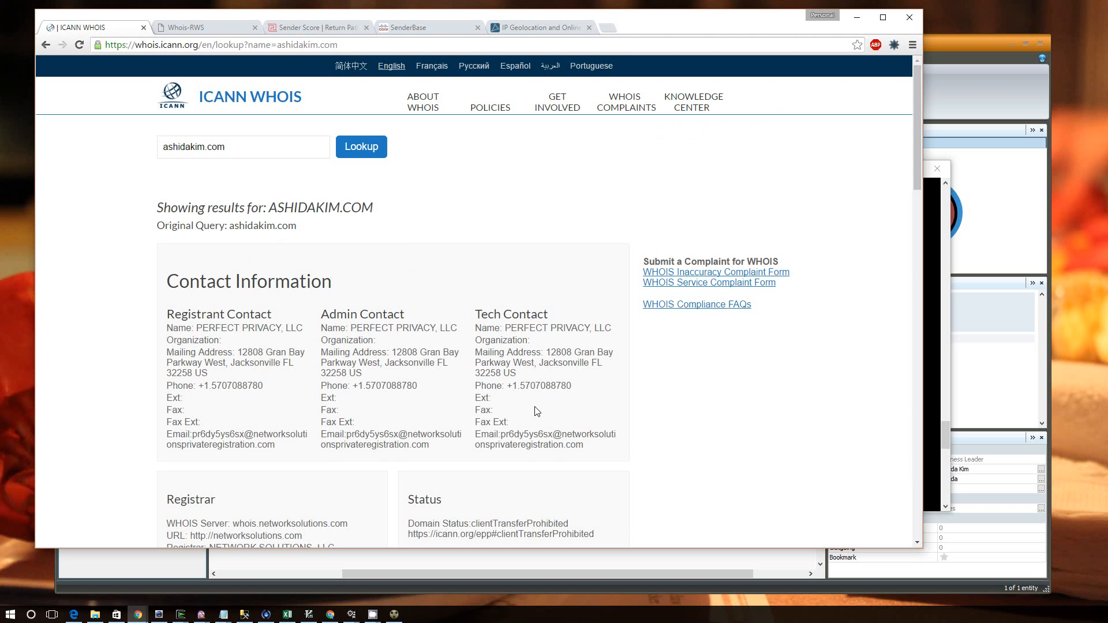
pyautogui.scroll(-6, 413, 382)
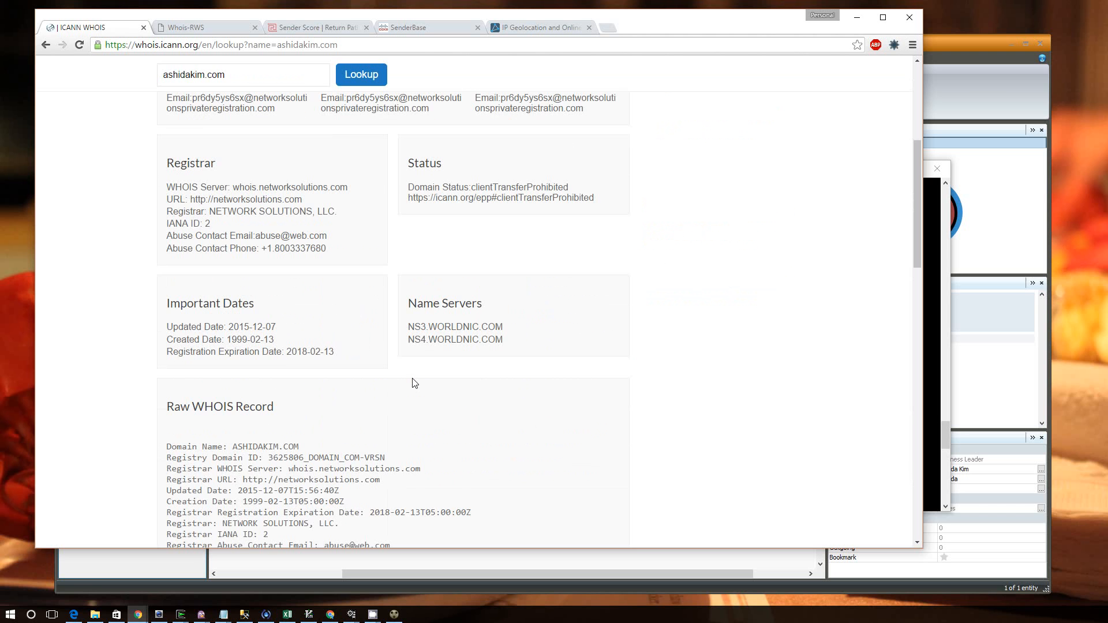
pyautogui.scroll(8, 412, 382)
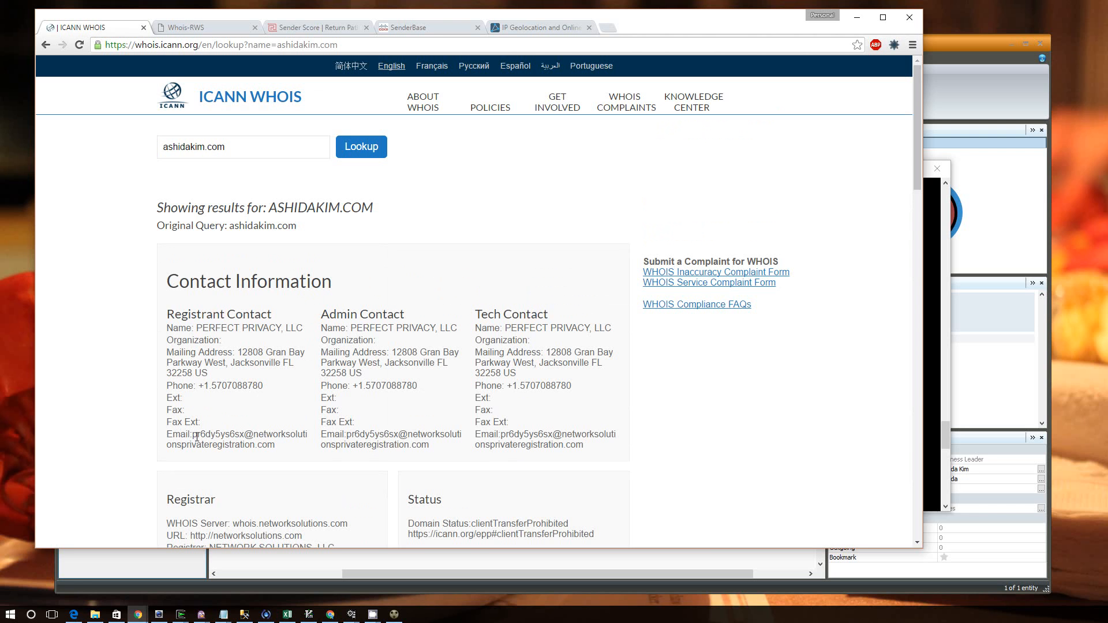
pyautogui.moveTo(193, 437); pyautogui.dragTo(279, 444)
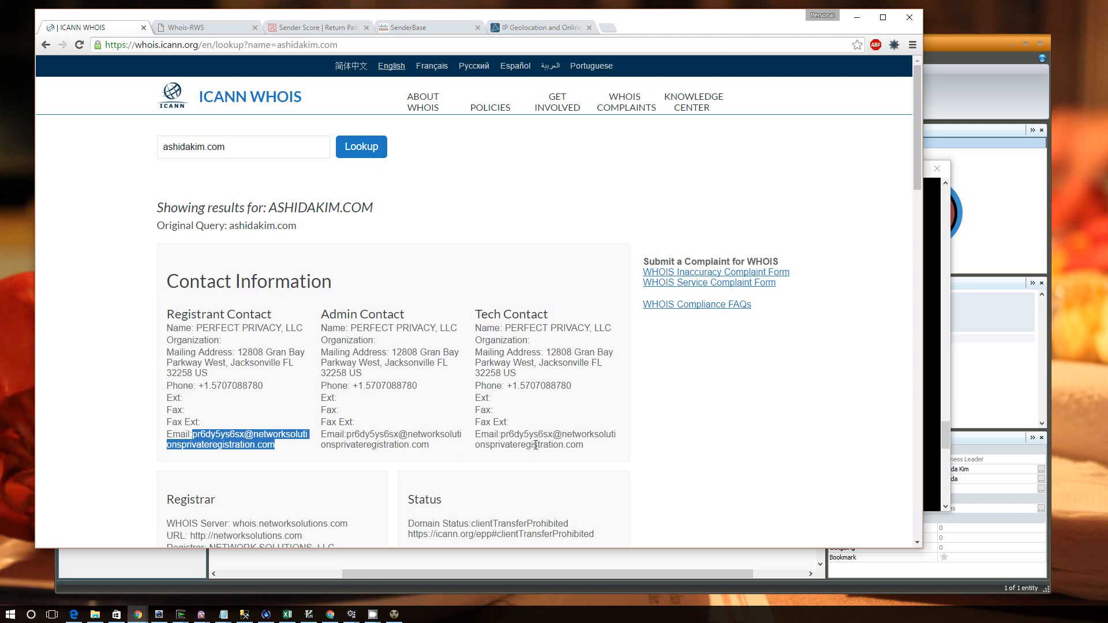
pyautogui.click(426, 387)
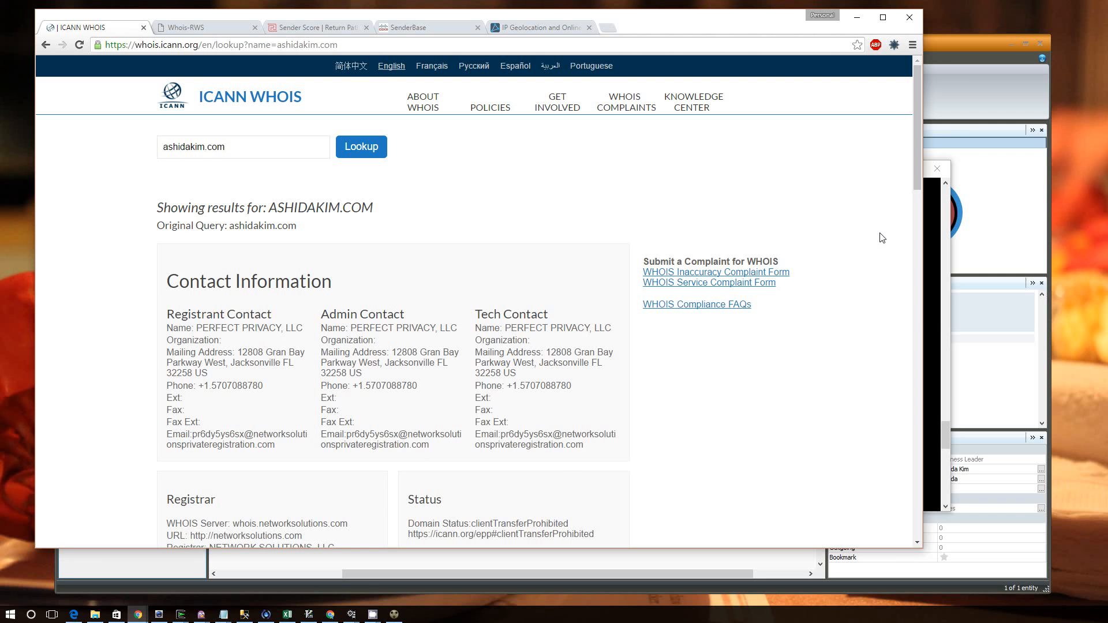
# - Switch to Maltego CaseFile and add an Infrastructure Domain entity to the graph below Ashida Kim
pyautogui.click(931, 74)
pyautogui.moveTo(528, 366); pyautogui.dragTo(450, 309)
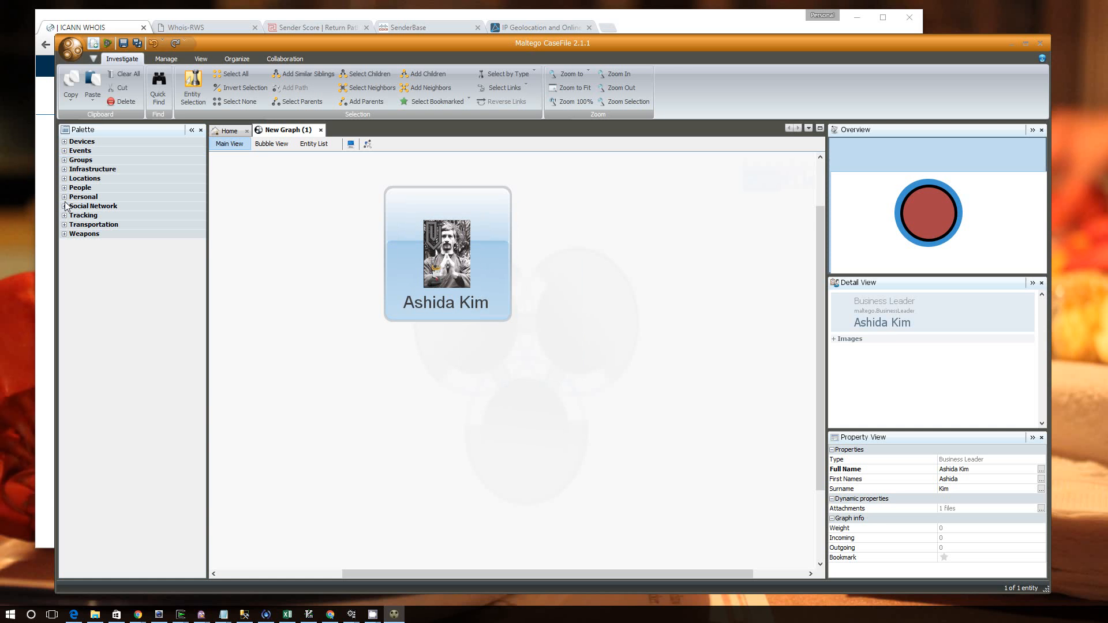
pyautogui.click(65, 169)
pyautogui.click(145, 220)
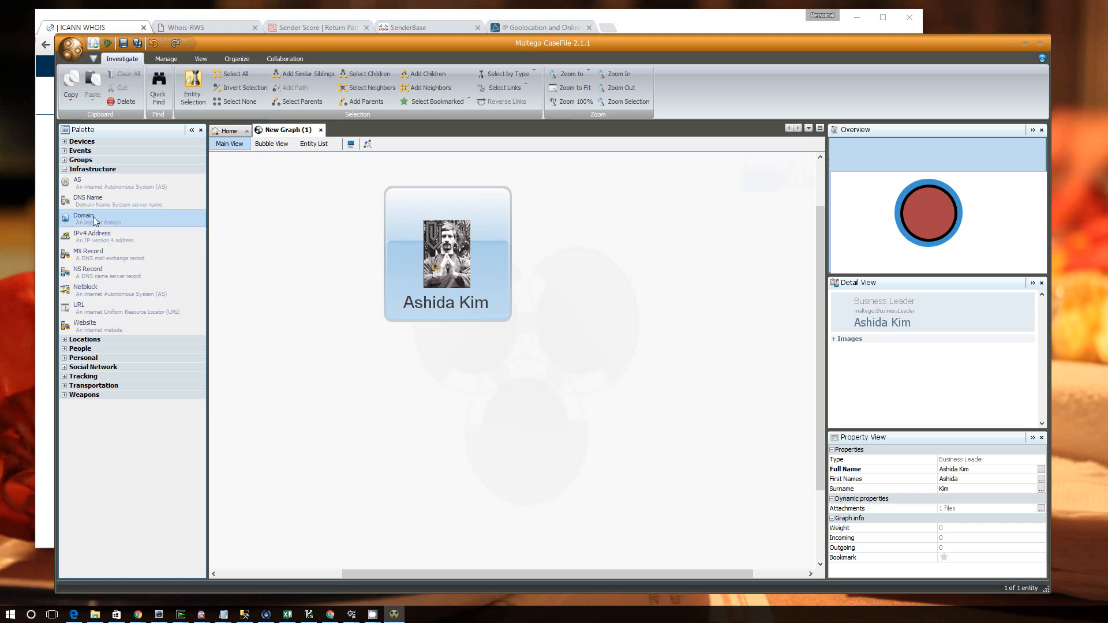
pyautogui.click(140, 197)
pyautogui.moveTo(97, 218); pyautogui.dragTo(452, 393)
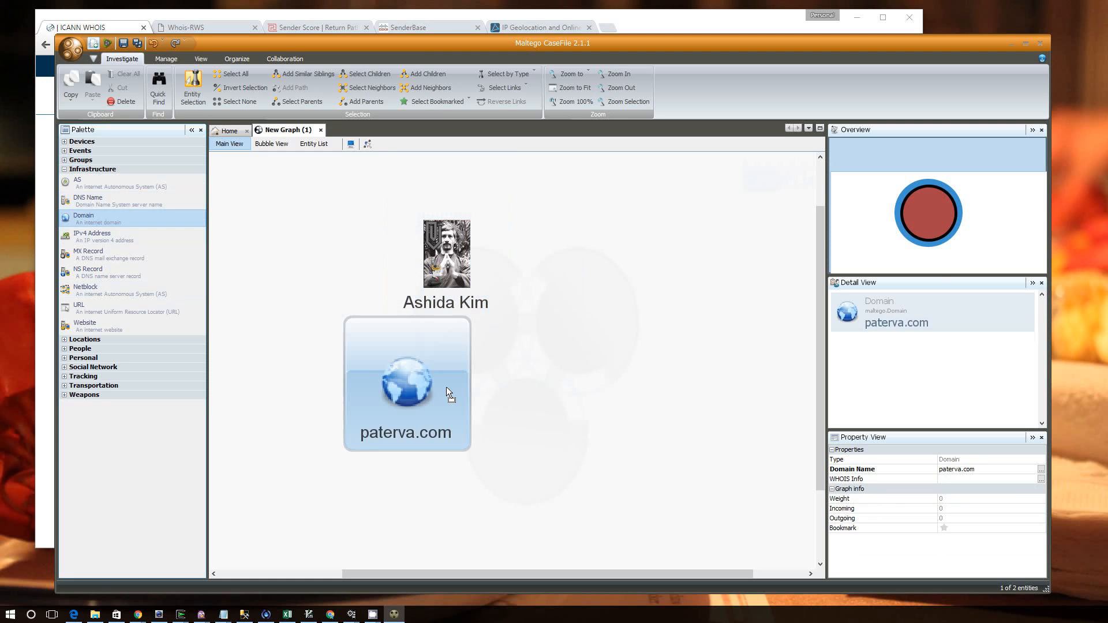
# - Rename the new Domain entity as ashidakim.com
pyautogui.click(445, 435)
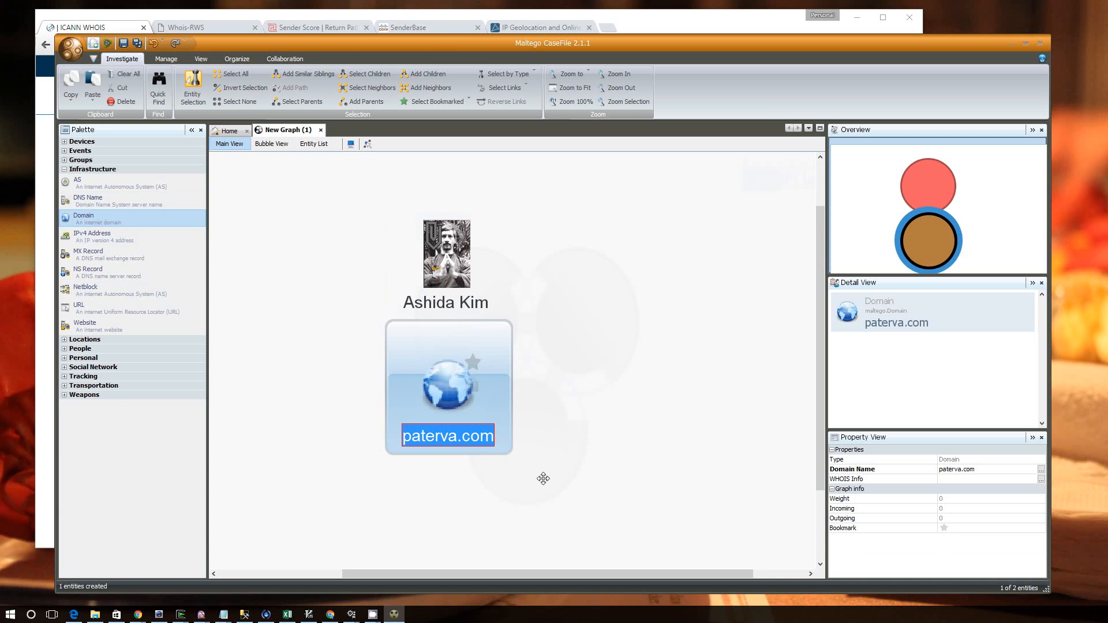
pyautogui.write('ashidakim.co')
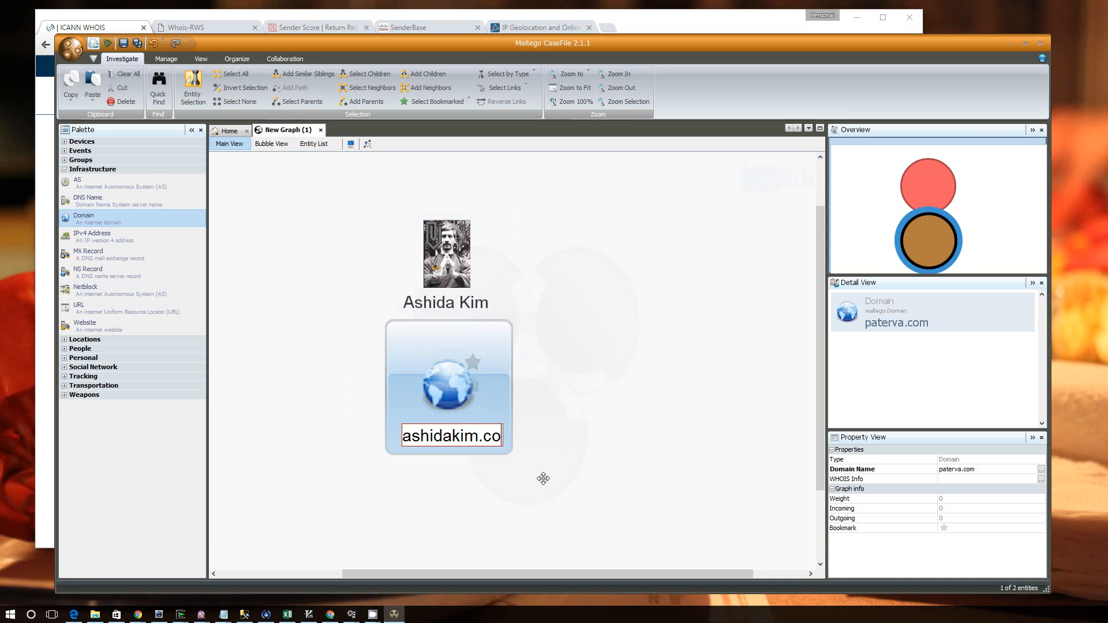
pyautogui.write('m')
pyautogui.press('Return')
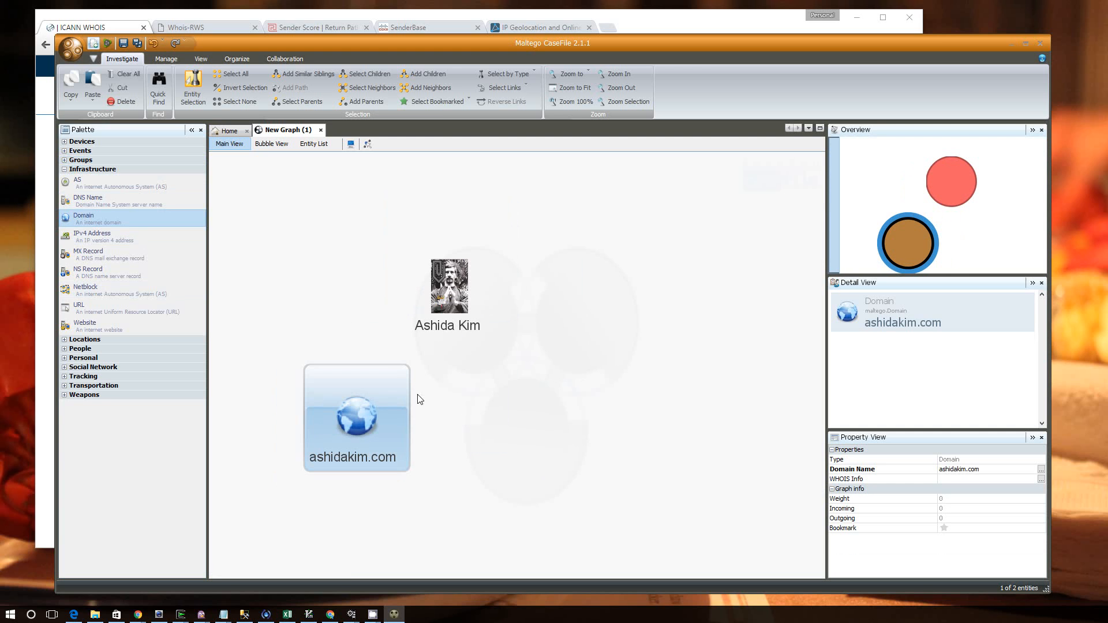
# - Link the ashidakim.com domain to Ashida Kim with default link properties and move the domain farther below the person
pyautogui.click(515, 380)
pyautogui.click(372, 404)
pyautogui.click(488, 388)
pyautogui.moveTo(352, 425); pyautogui.dragTo(446, 297)
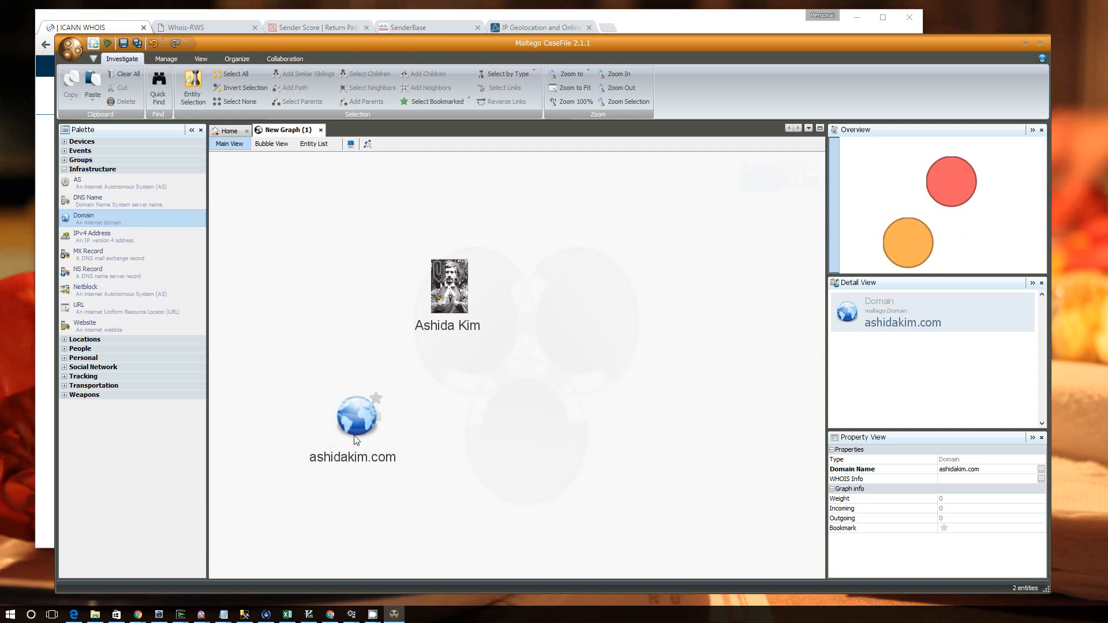
pyautogui.click(356, 427)
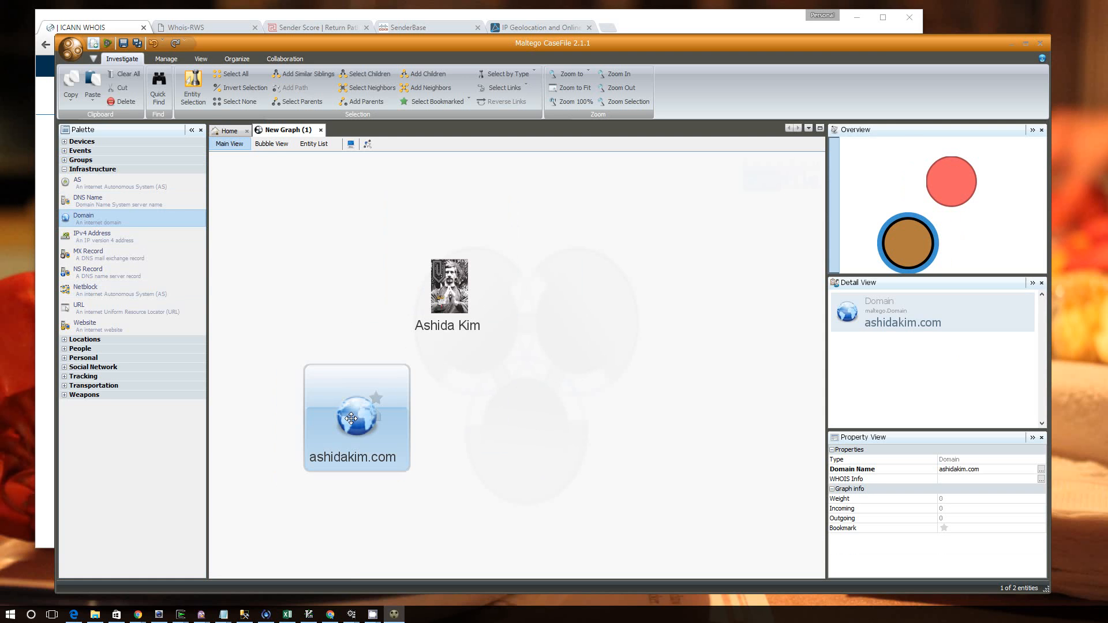
pyautogui.moveTo(351, 418)
pyautogui.mouseDown()
pyautogui.moveTo(339, 395)
pyautogui.moveTo(335, 407)
pyautogui.mouseUp()
pyautogui.click(404, 436)
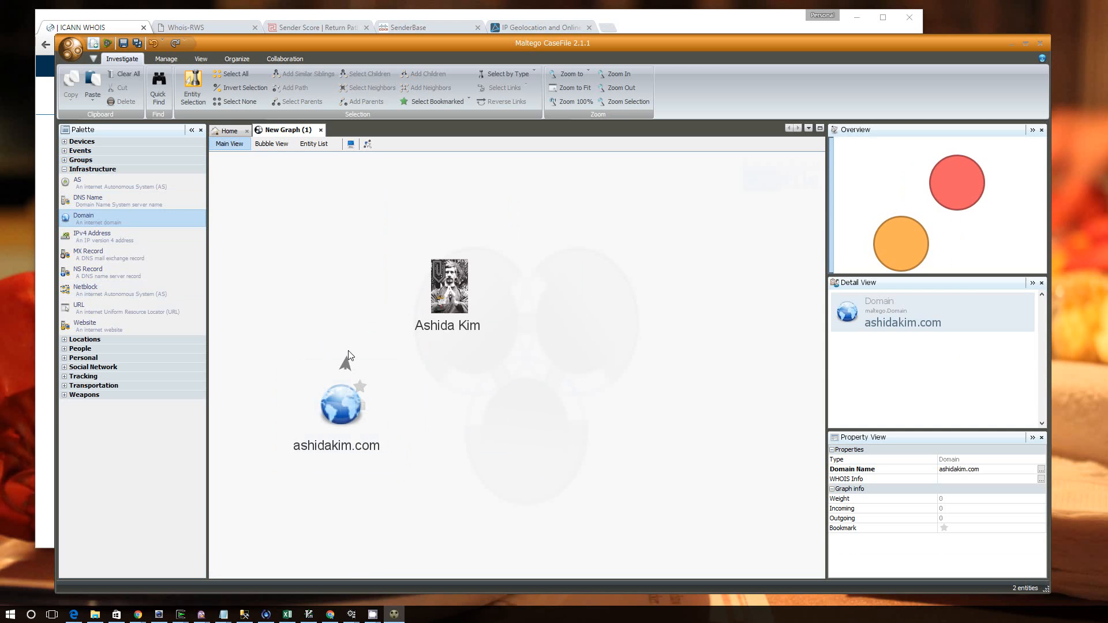
pyautogui.moveTo(348, 355); pyautogui.dragTo(447, 286)
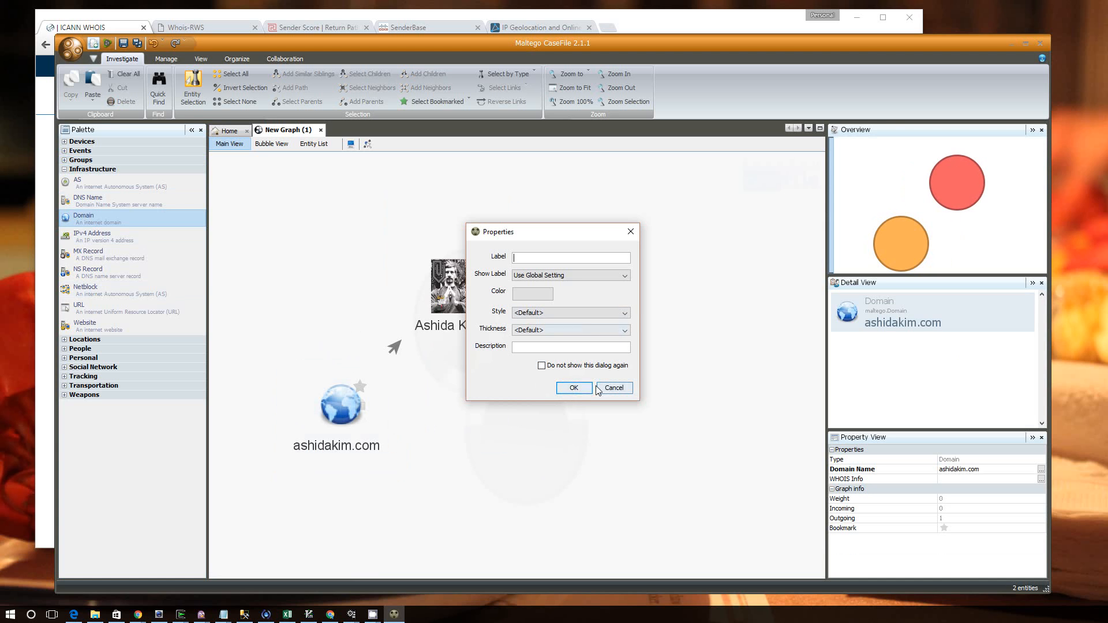
pyautogui.click(573, 387)
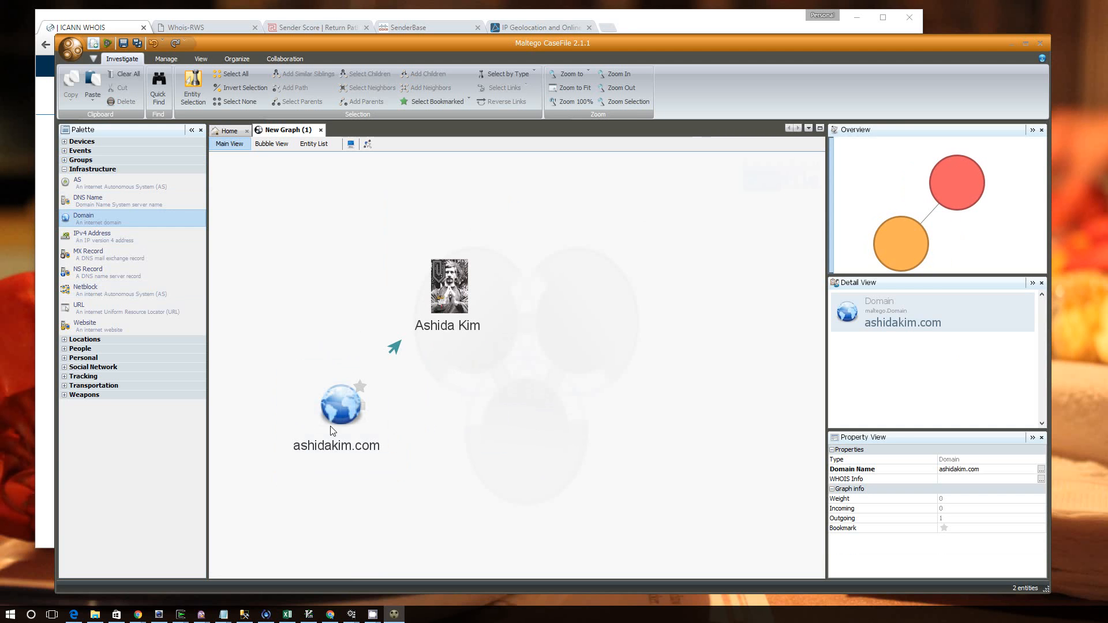
pyautogui.moveTo(341, 409); pyautogui.dragTo(309, 439)
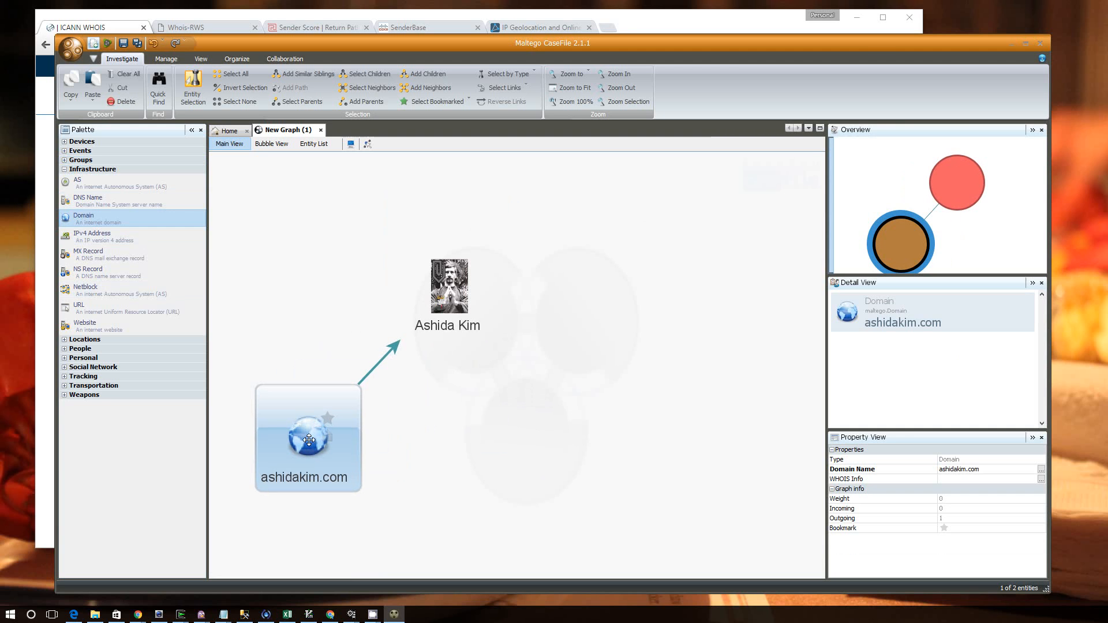
pyautogui.click(487, 411)
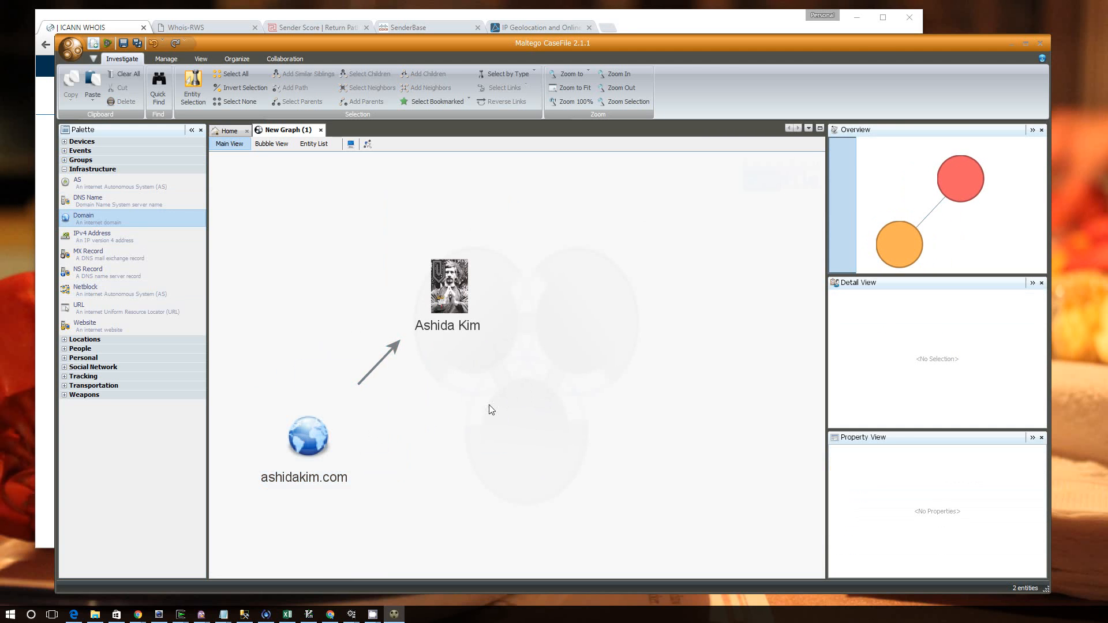
# - Select the ashidakim.com domain and the Ashida Kim entity alternately to inspect their details and relationship
pyautogui.click(309, 454)
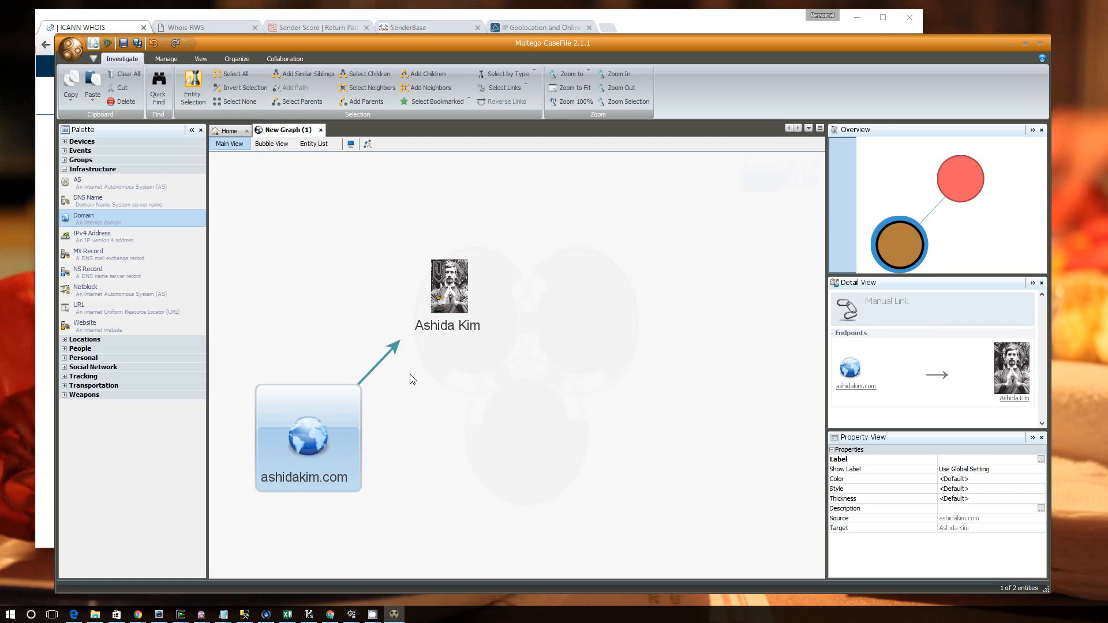
pyautogui.click(484, 428)
pyautogui.click(304, 414)
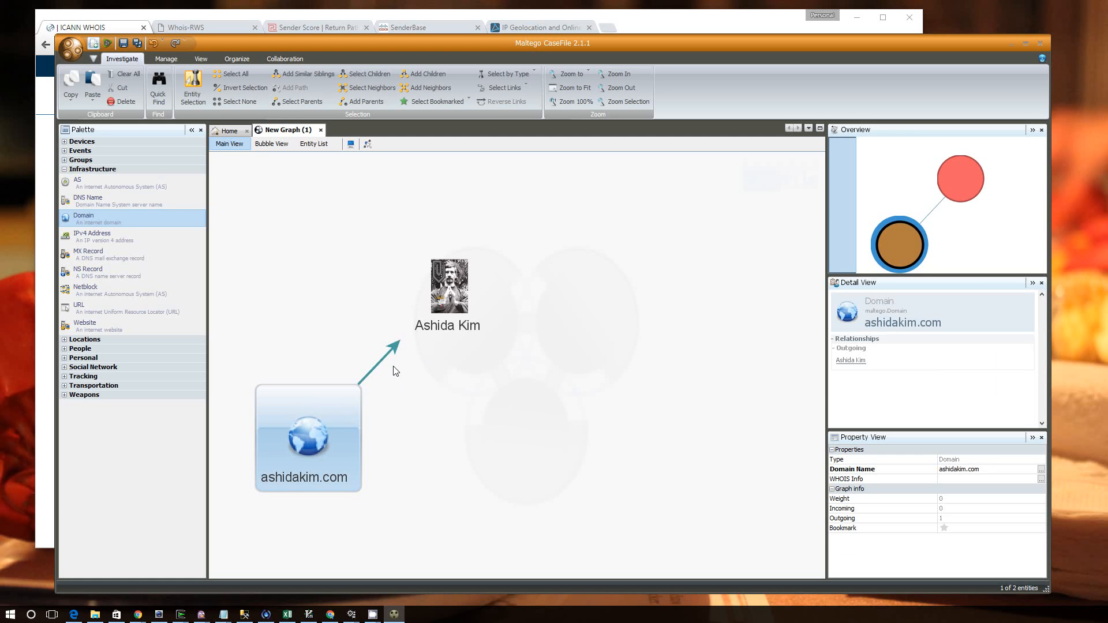
pyautogui.click(413, 382)
pyautogui.click(293, 447)
pyautogui.click(452, 295)
pyautogui.click(309, 427)
pyautogui.click(449, 288)
pyautogui.click(298, 412)
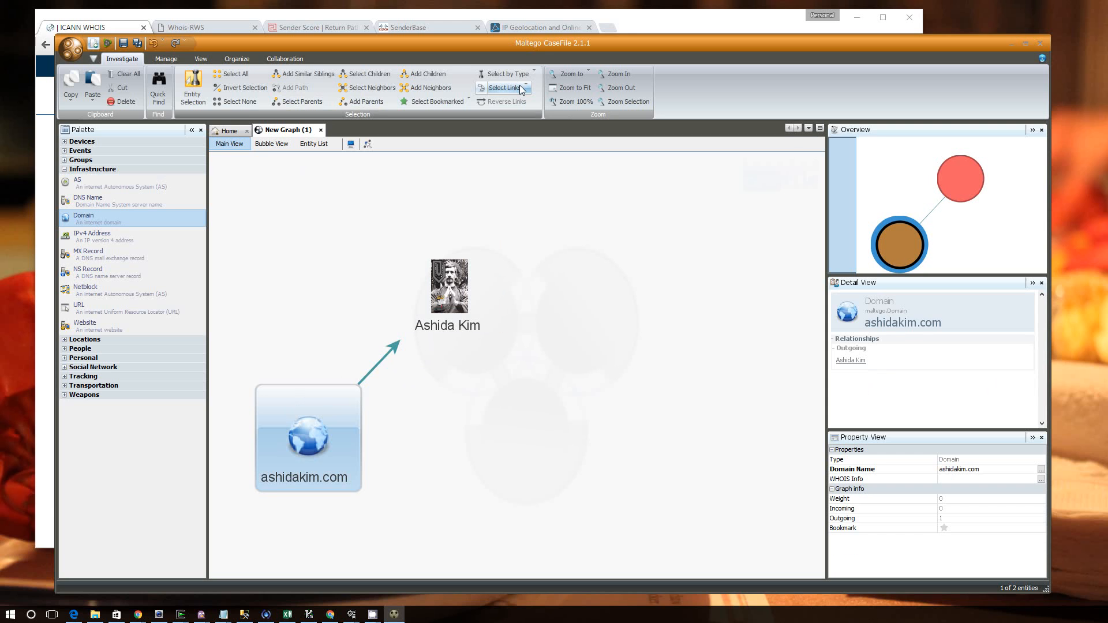
pyautogui.click(192, 83)
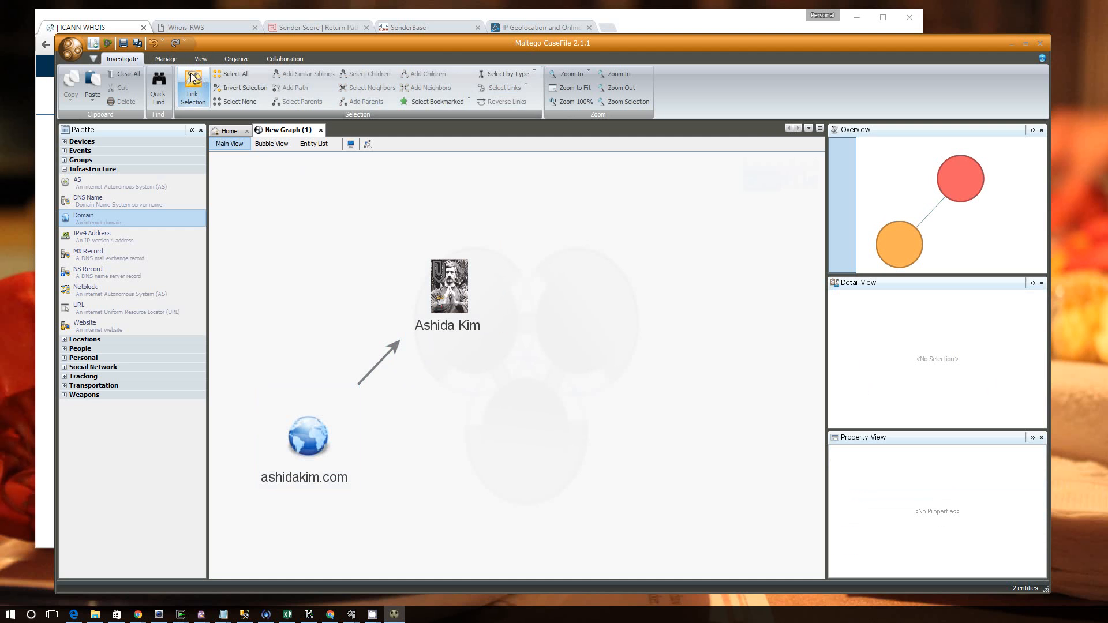
pyautogui.click(502, 77)
pyautogui.click(502, 78)
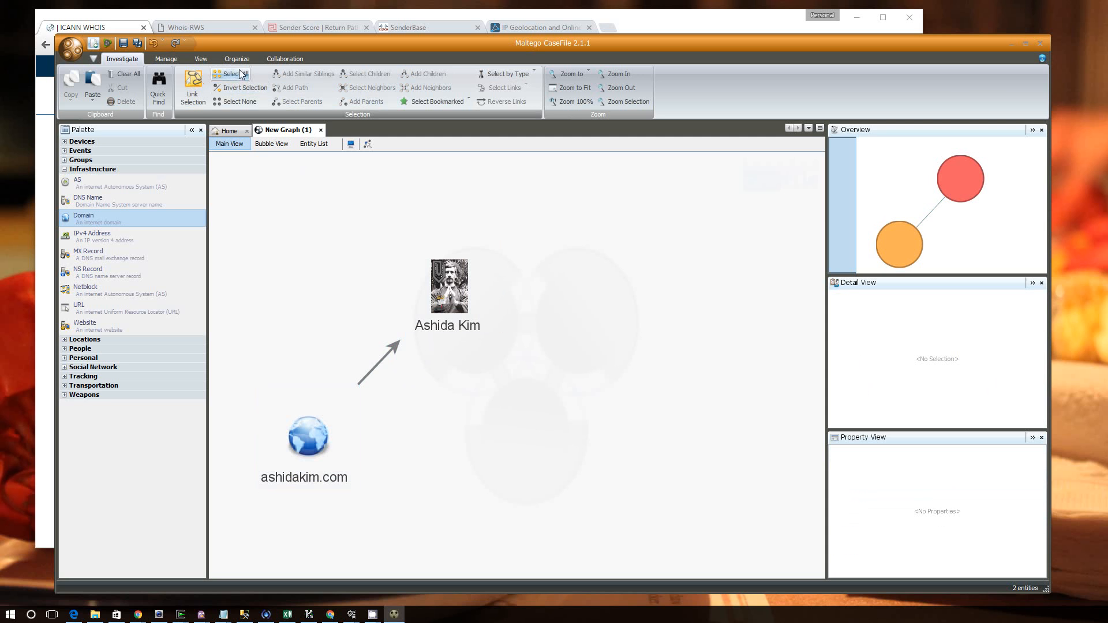
pyautogui.click(194, 88)
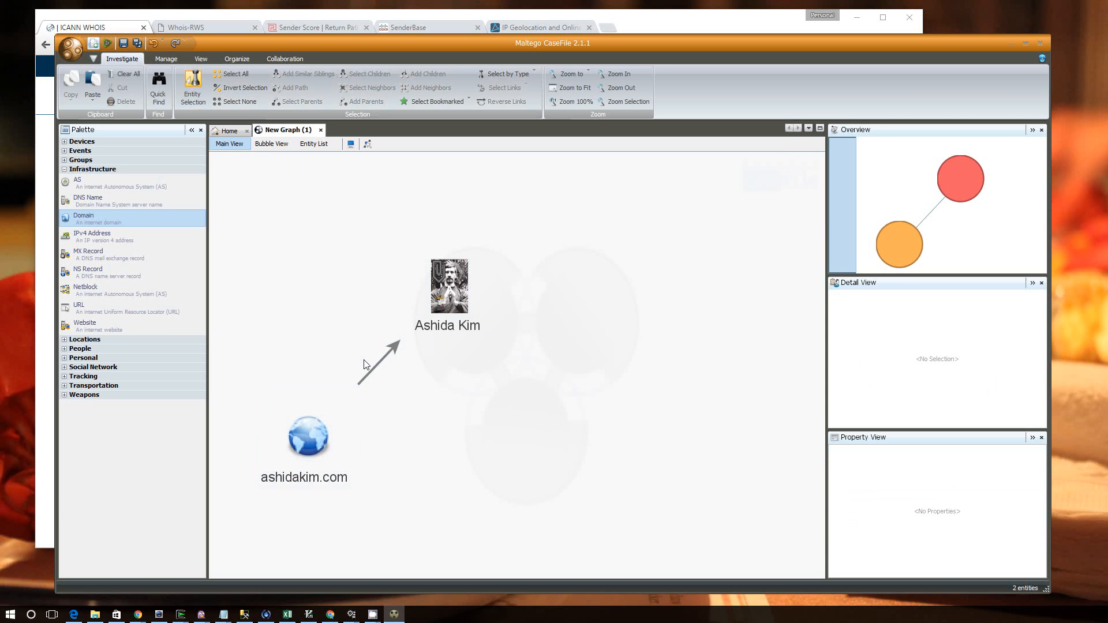
# - Open the details of the link between ashidakim.com and Ashida Kim and review its summary and properties
pyautogui.doubleClick(378, 363)
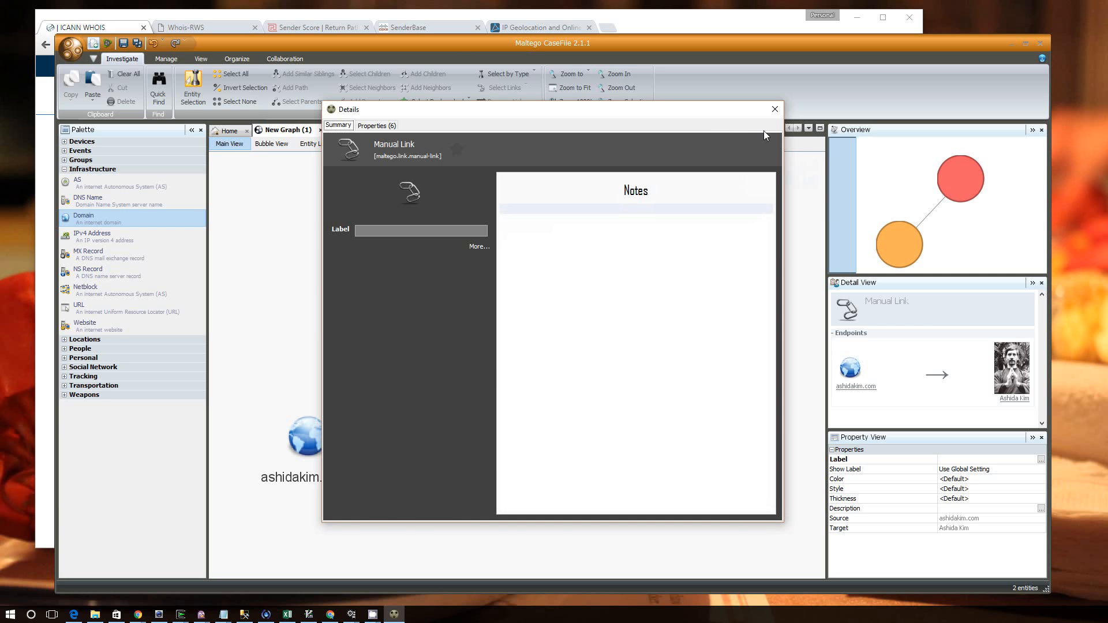
pyautogui.click(774, 110)
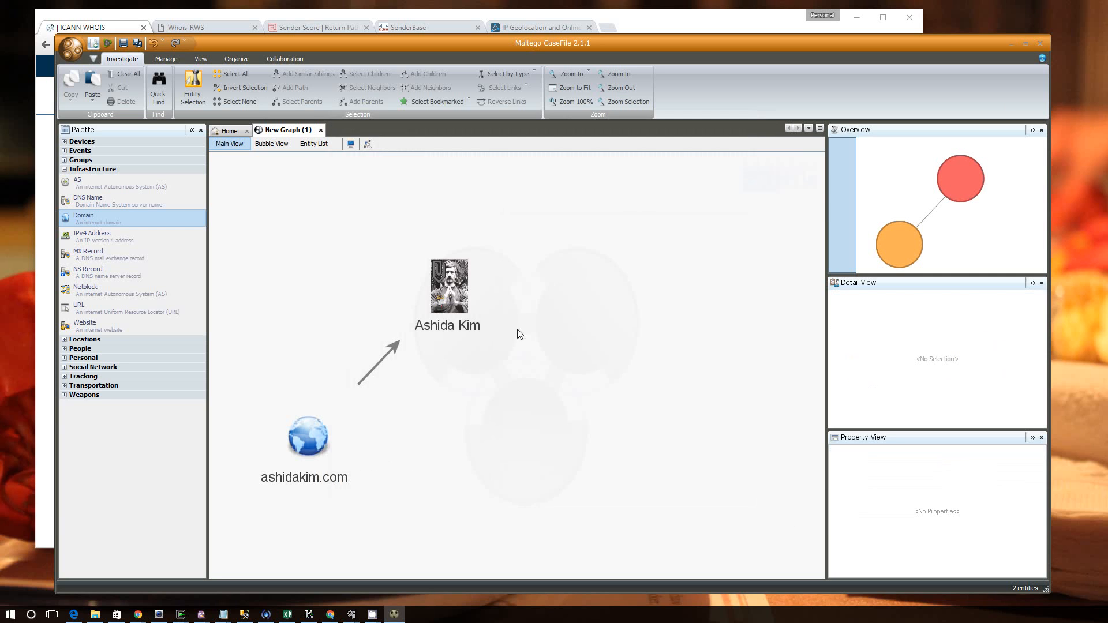
pyautogui.doubleClick(381, 365)
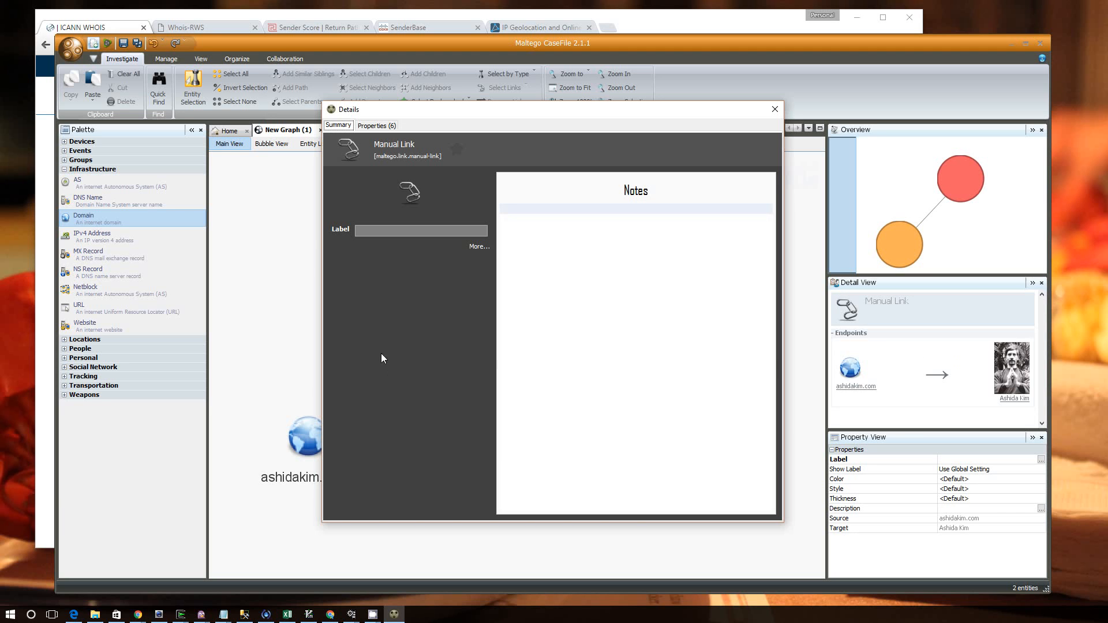
pyautogui.click(376, 127)
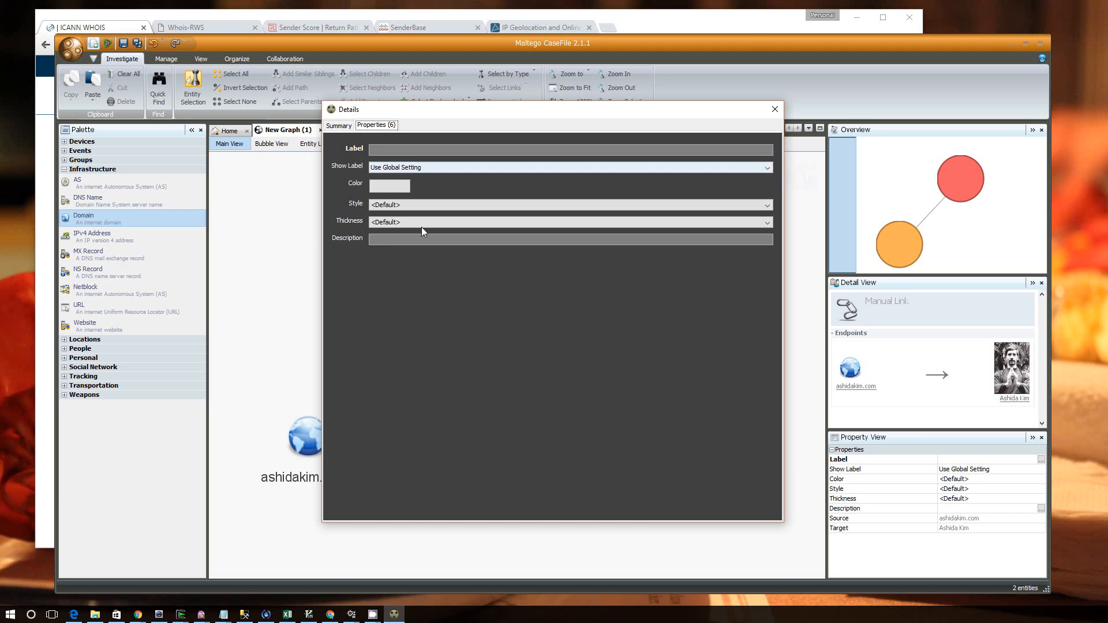
pyautogui.click(774, 109)
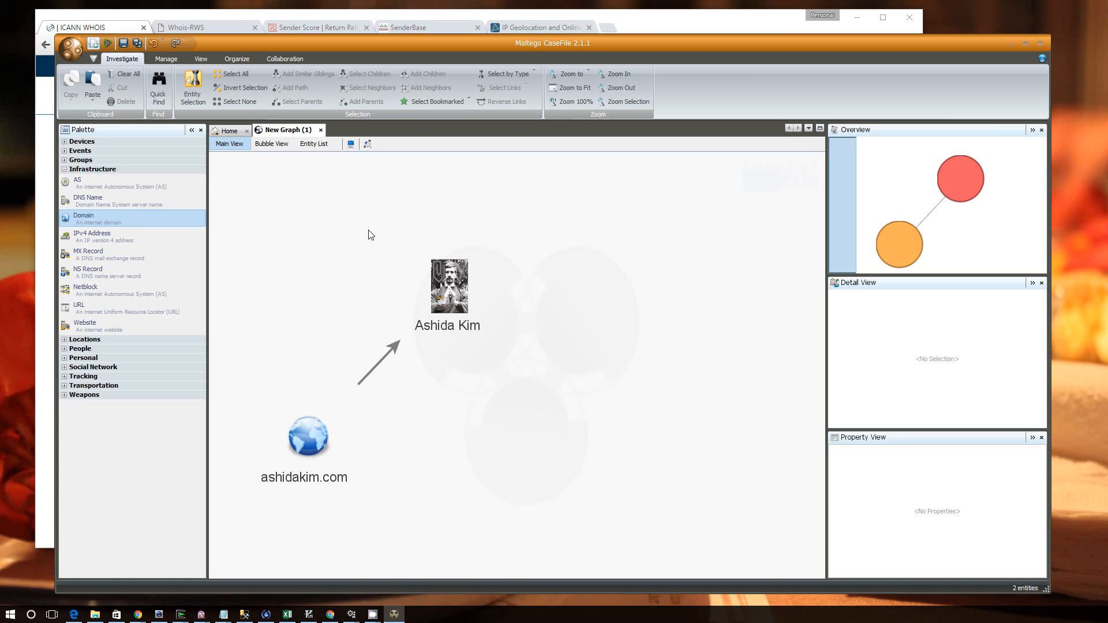
# - Return to Chrome and examine the name servers in the ICANN WHOIS result for ashidakim.com
pyautogui.click(686, 20)
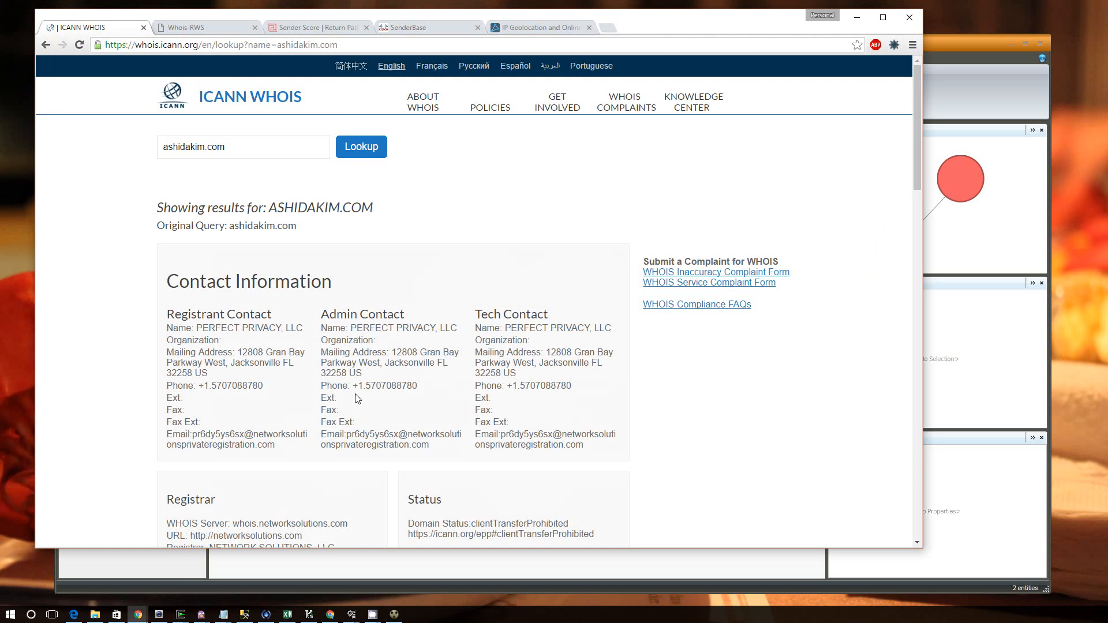
pyautogui.scroll(-7, 356, 398)
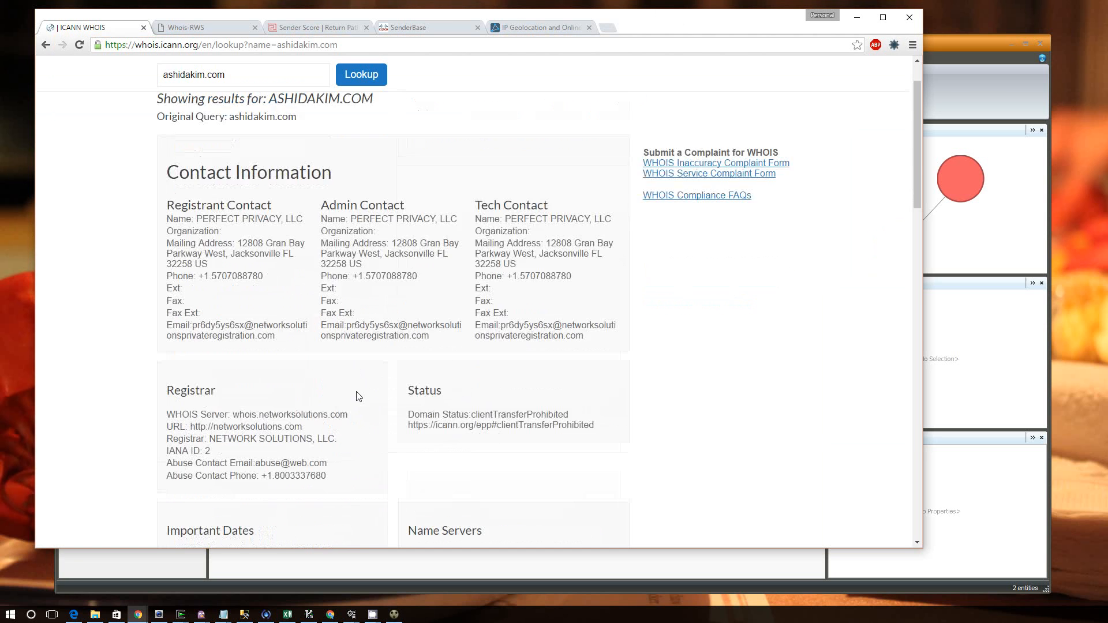
pyautogui.scroll(-1, 357, 398)
pyautogui.moveTo(408, 211); pyautogui.dragTo(492, 212)
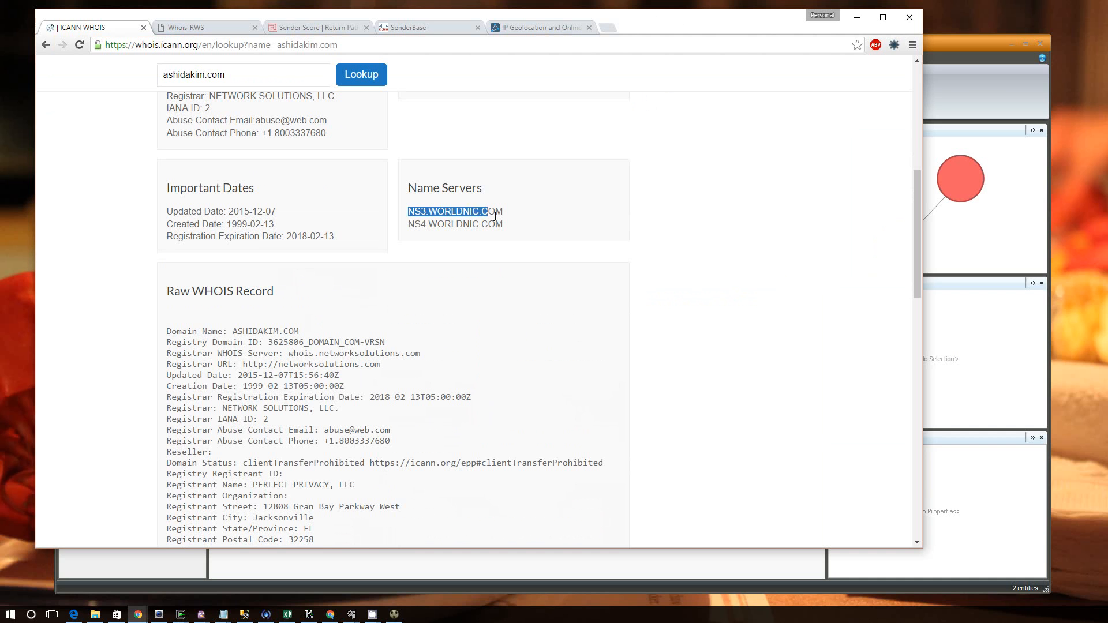
pyautogui.click(474, 225)
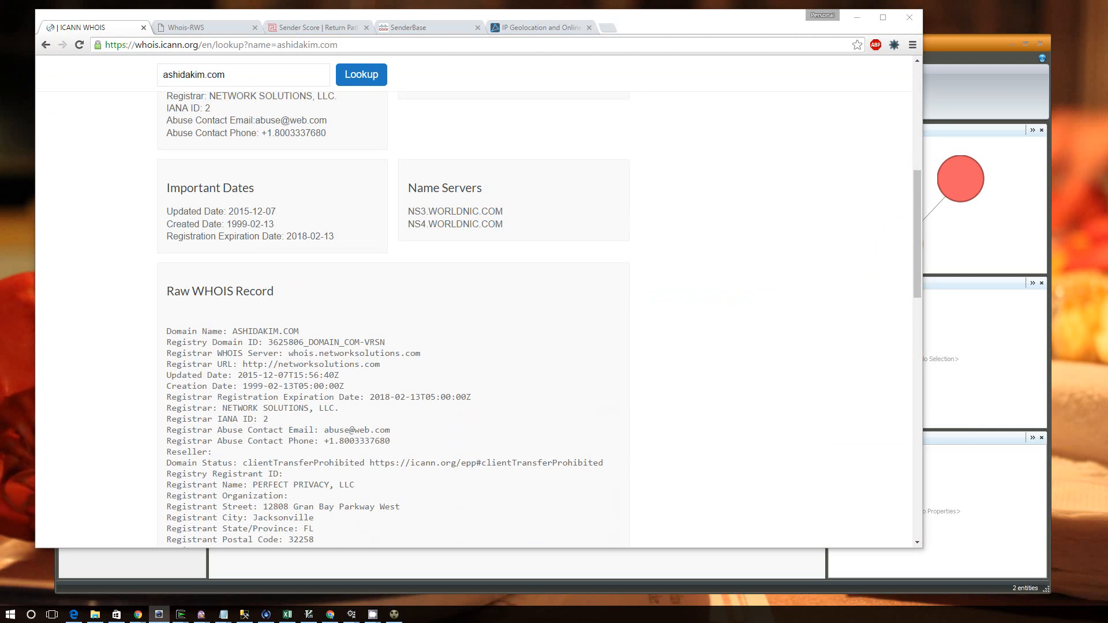
# - Switch to Cygwin and run dig without arguments
pyautogui.hotkey('alt', 'Tab')
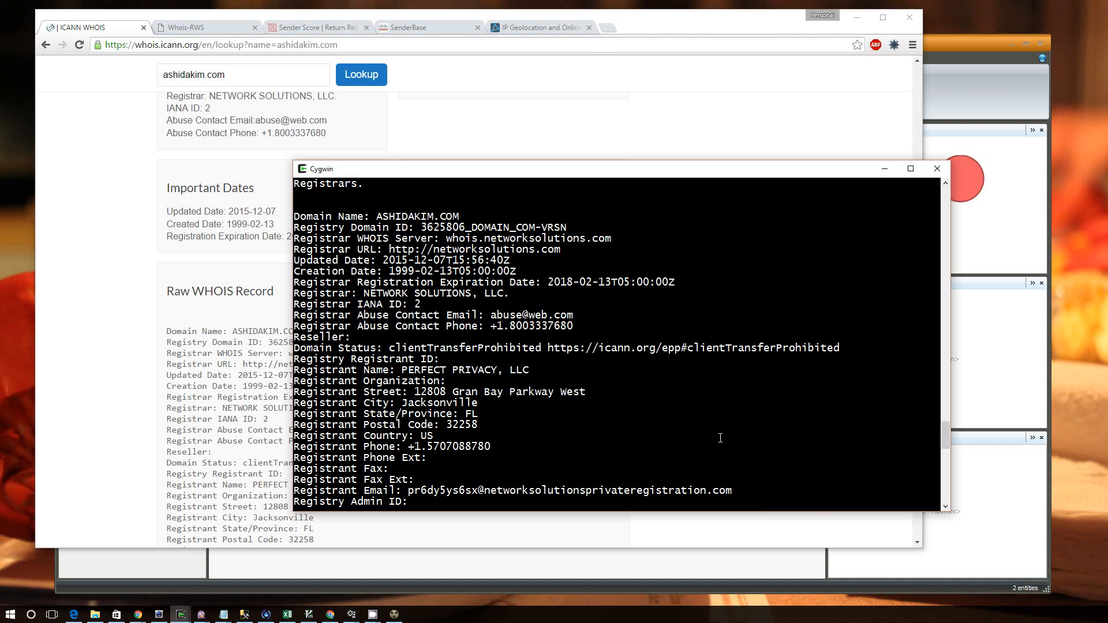
pyautogui.scroll(-15, 719, 437)
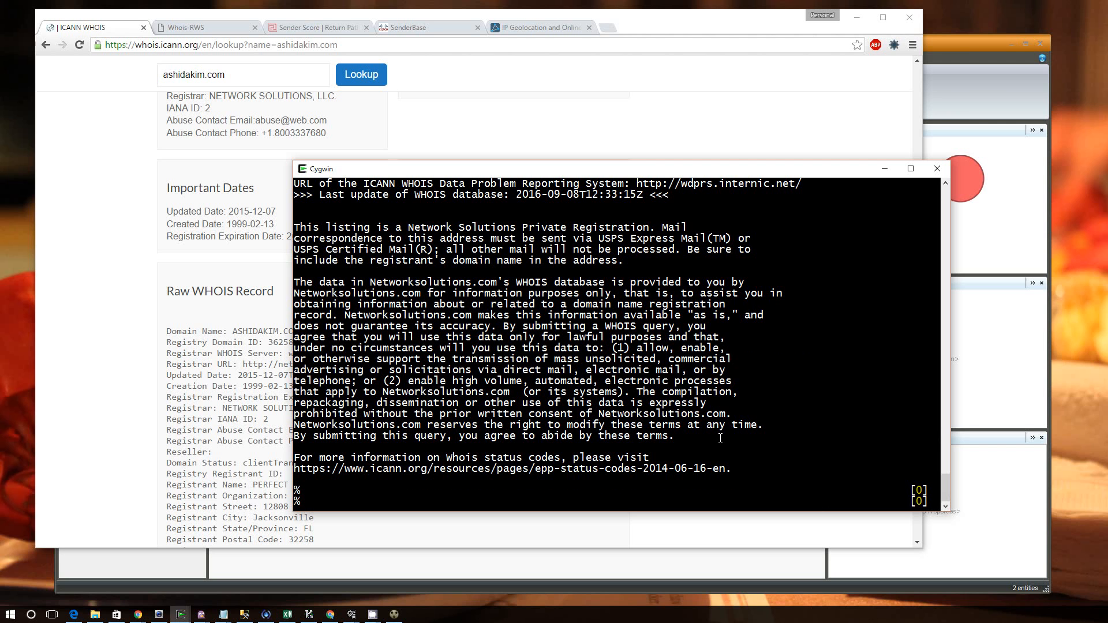
pyautogui.write('dig')
pyautogui.press('Return')
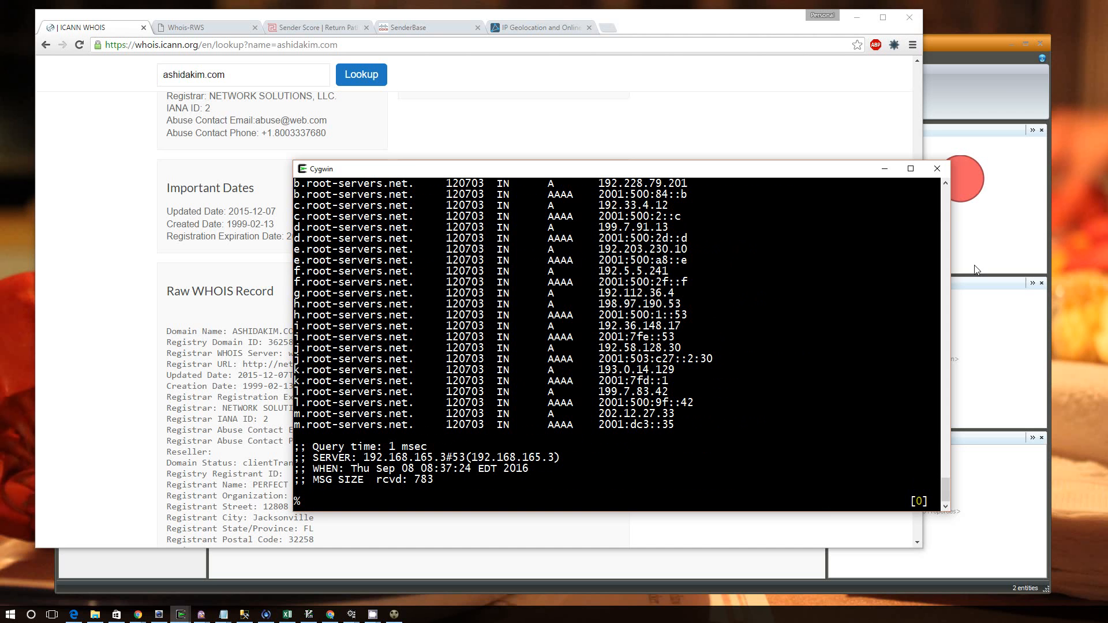
# - Read through the dig output and highlight the name server records in its answer section
pyautogui.scroll(14, 564, 394)
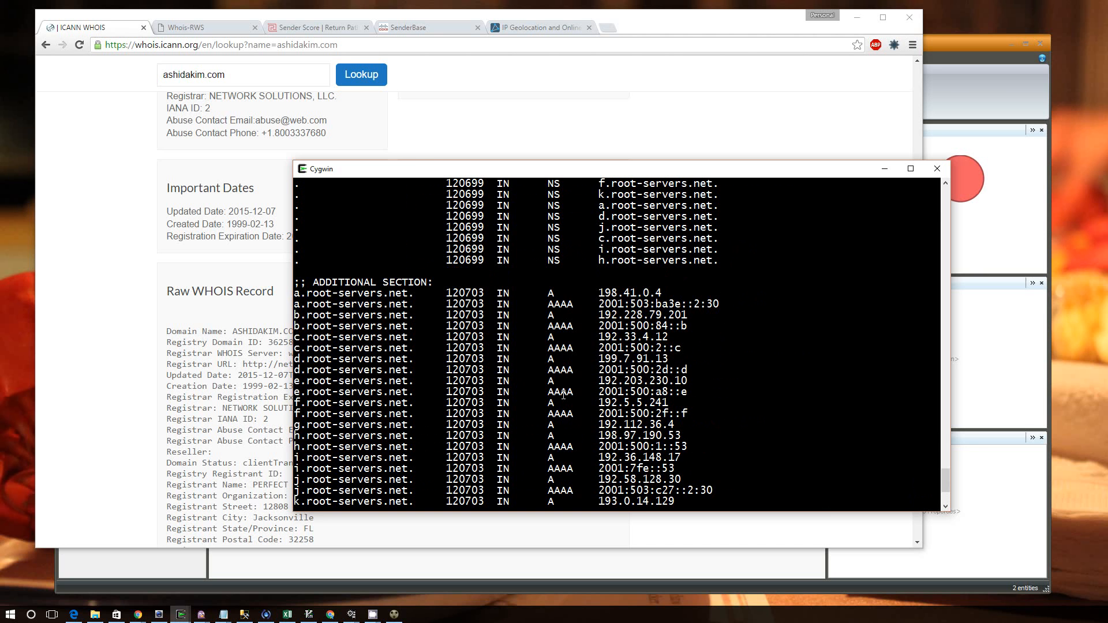
pyautogui.scroll(2, 565, 394)
pyautogui.scroll(-9, 568, 384)
pyautogui.scroll(-4, 569, 380)
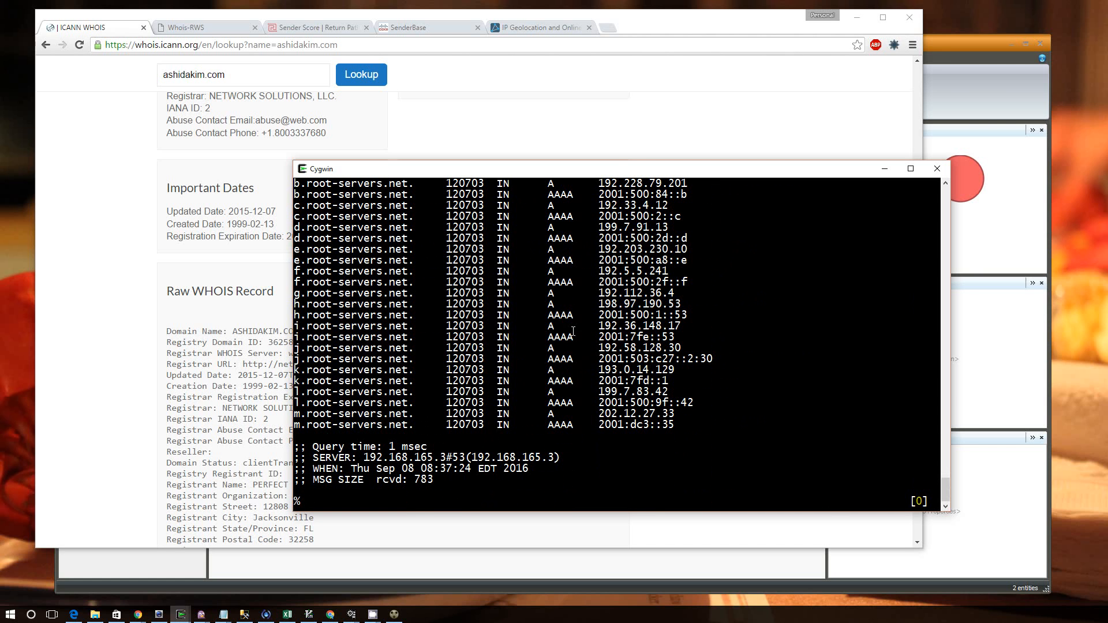
pyautogui.moveTo(612, 163); pyautogui.dragTo(608, 81)
pyautogui.scroll(6, 579, 284)
pyautogui.scroll(1, 578, 285)
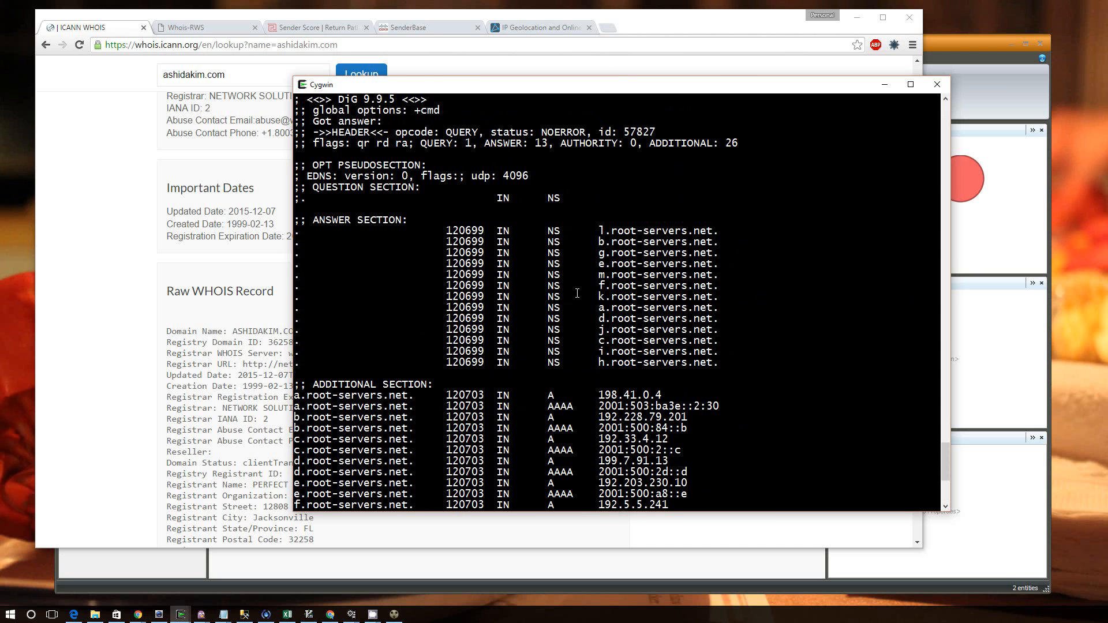
pyautogui.moveTo(469, 230); pyautogui.dragTo(733, 364)
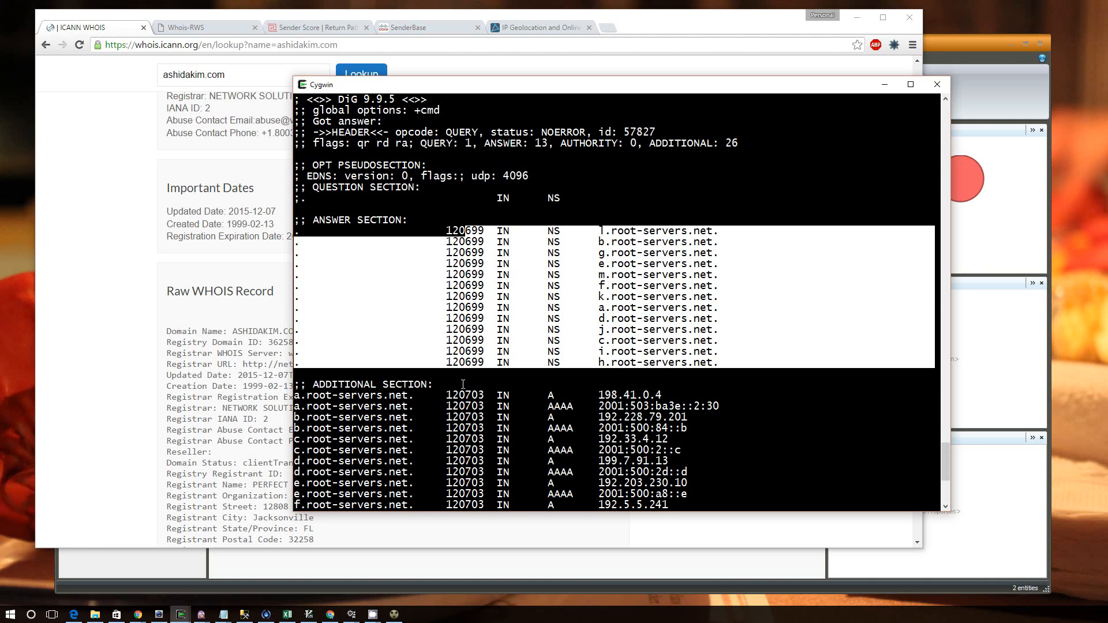
# - Switch to Chrome and examine the two name servers in the ICANN WHOIS result for ashidakim.com
pyautogui.click(255, 319)
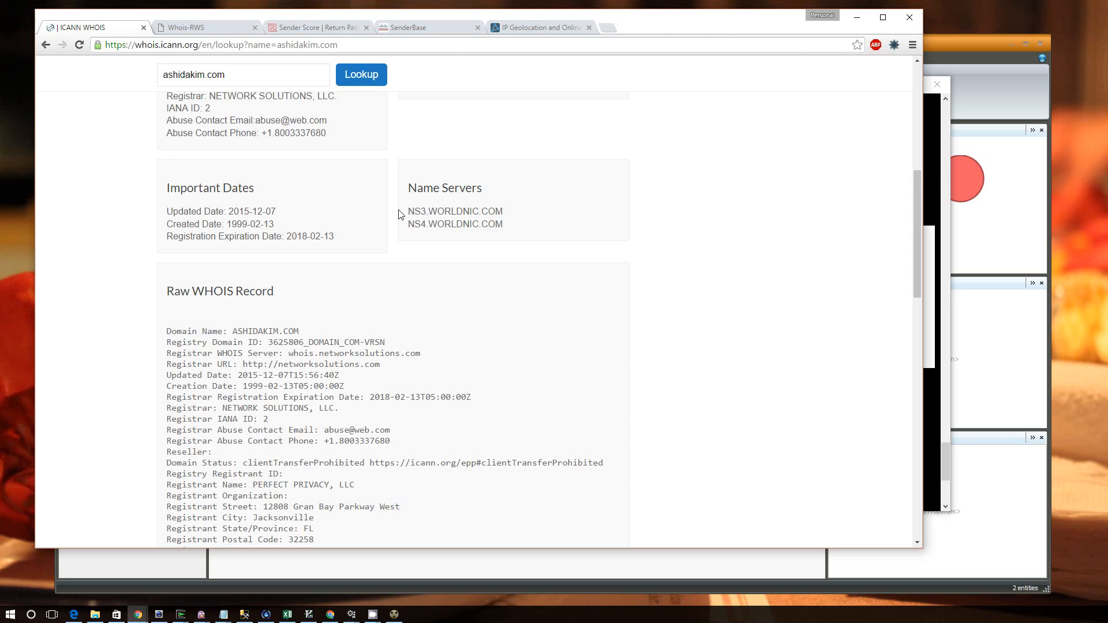
pyautogui.moveTo(404, 212); pyautogui.dragTo(514, 219)
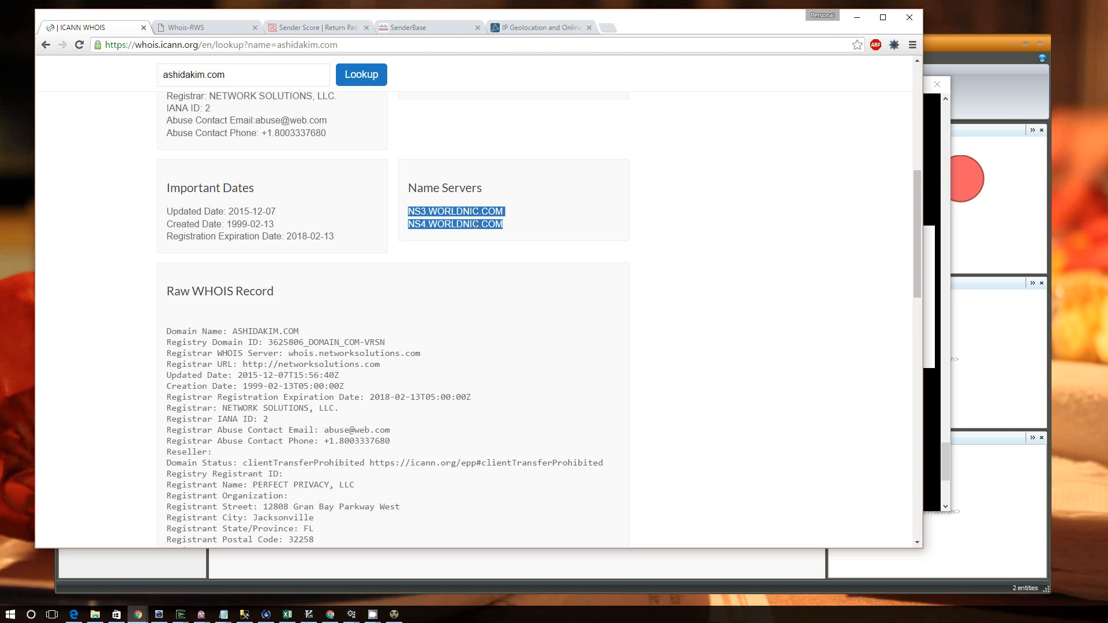
pyautogui.click(429, 224)
pyautogui.tripleClick(430, 211)
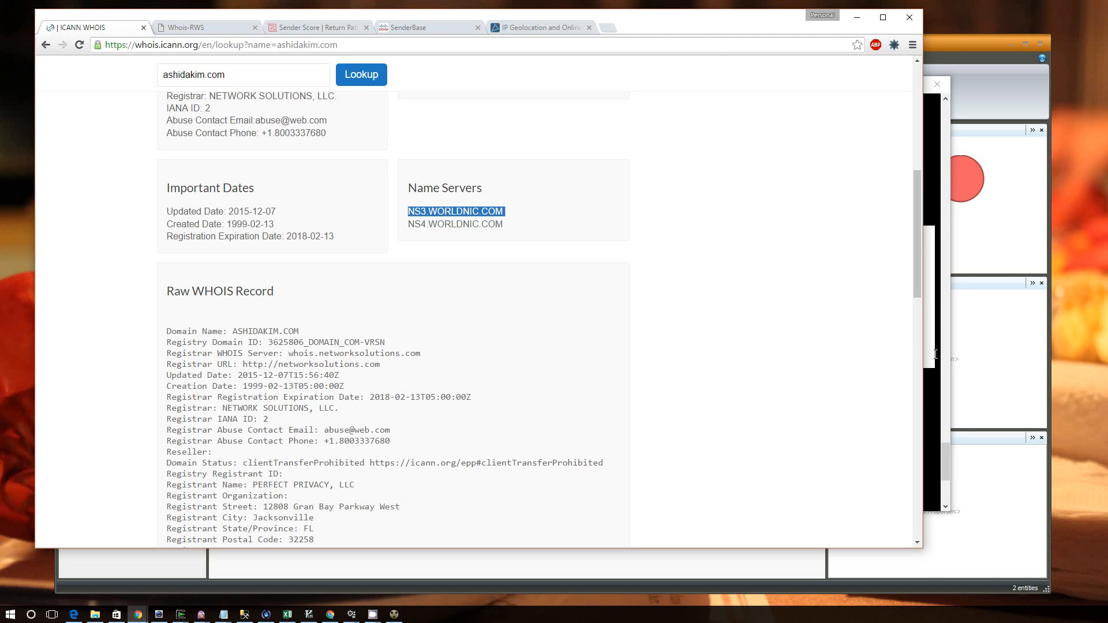
# - Switch to Cygwin and trace DNS resolution of the domain with dig +trace ashidakim.com
pyautogui.click(933, 351)
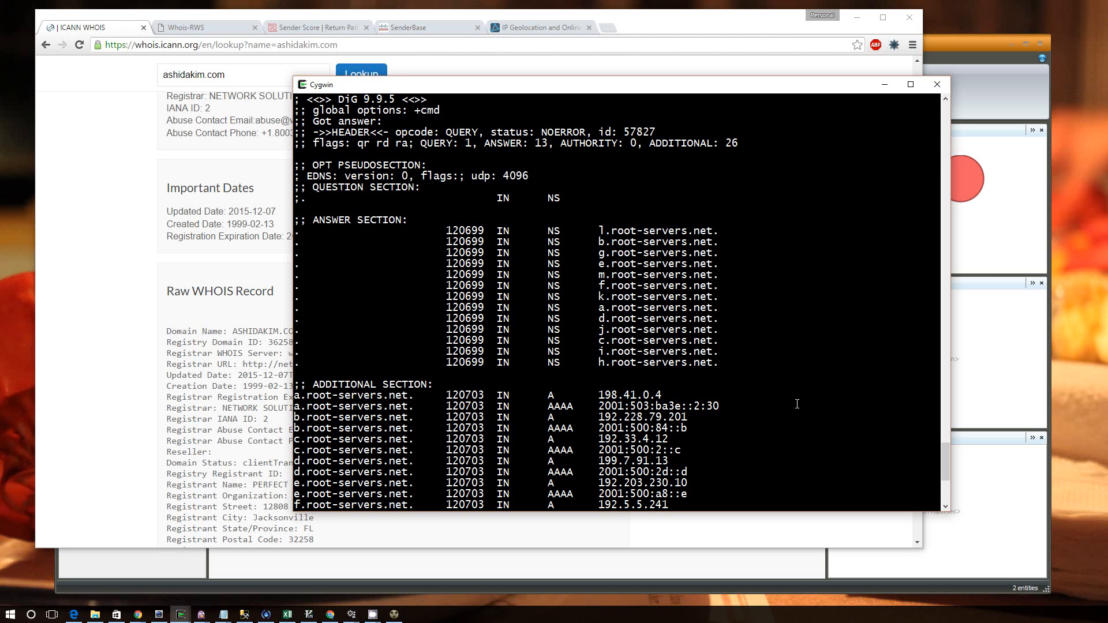
pyautogui.press('Return')
pyautogui.write('dig')
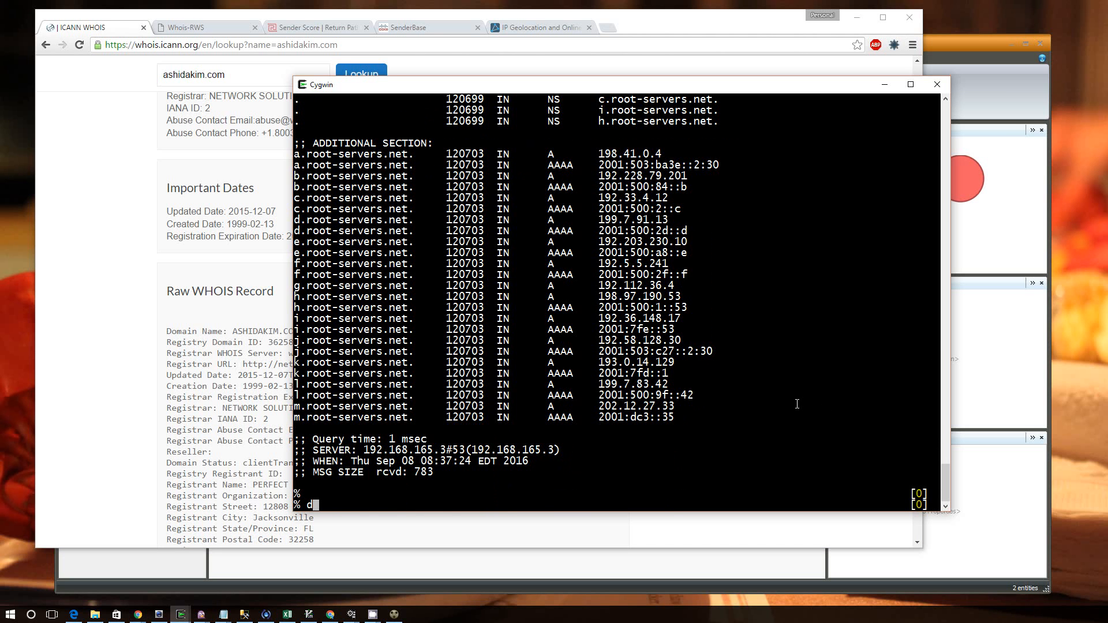
pyautogui.write(' +a')
pyautogui.write('trace')
pyautogui.write('ashid')
pyautogui.write('akim.com')
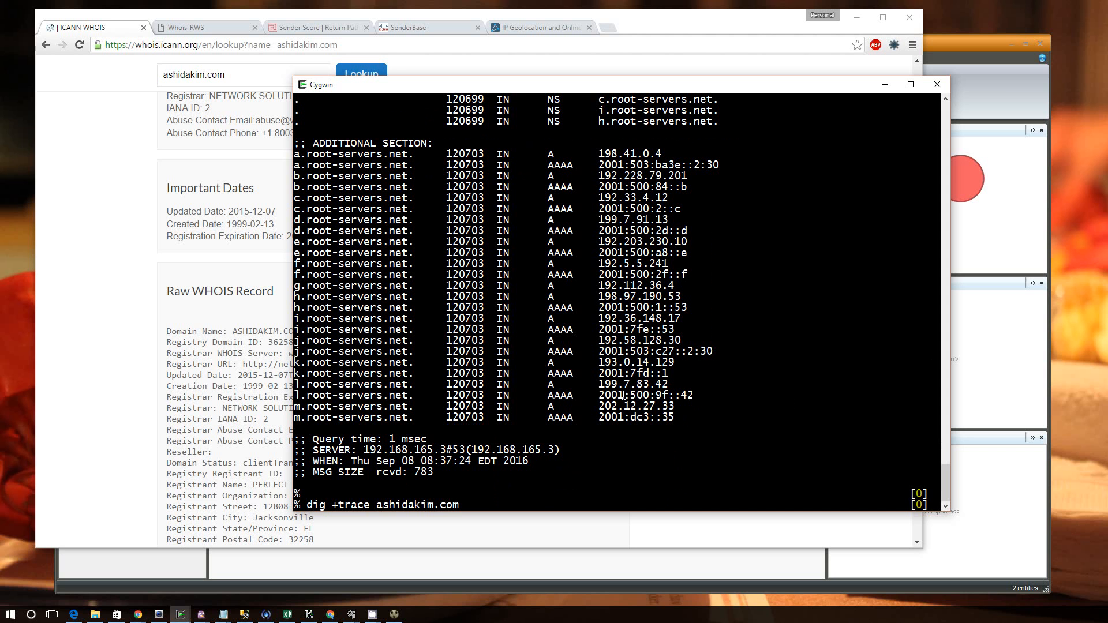
pyautogui.press('Return')
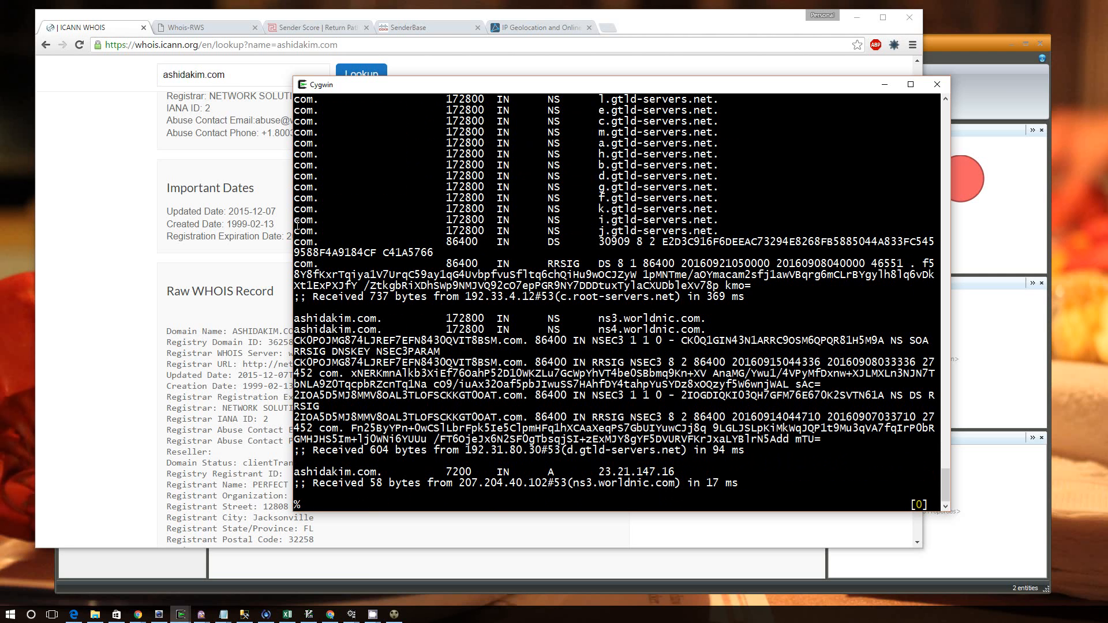
# - Widen the Cygwin window and examine the root and .com gTLD name server records in the trace output
pyautogui.moveTo(295, 225); pyautogui.dragTo(14, 191)
pyautogui.scroll(10, 338, 273)
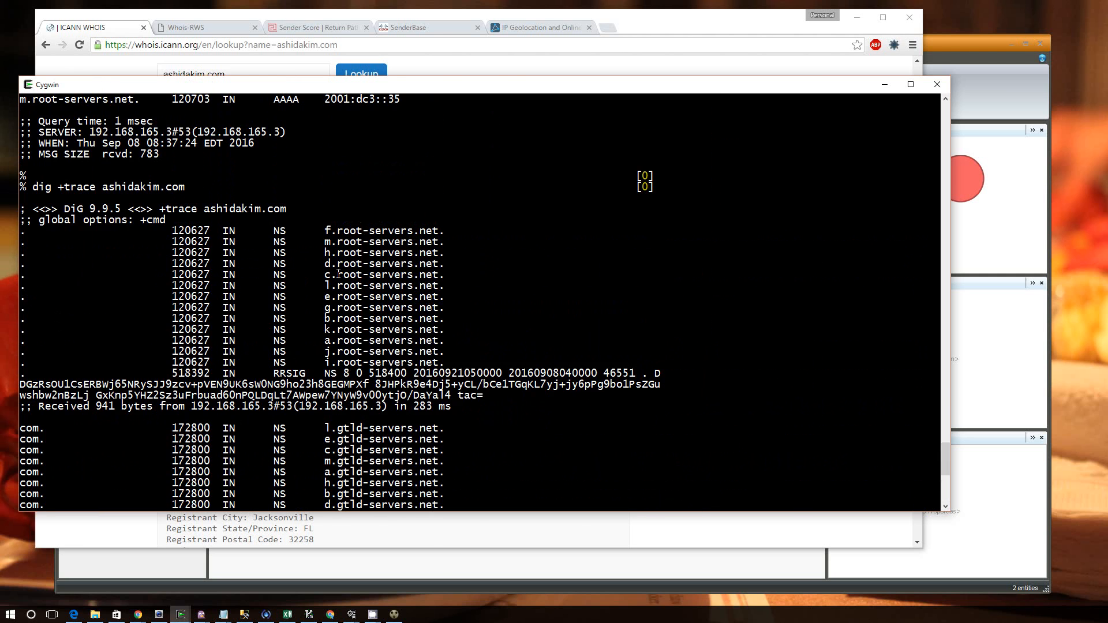
pyautogui.moveTo(324, 231); pyautogui.dragTo(441, 364)
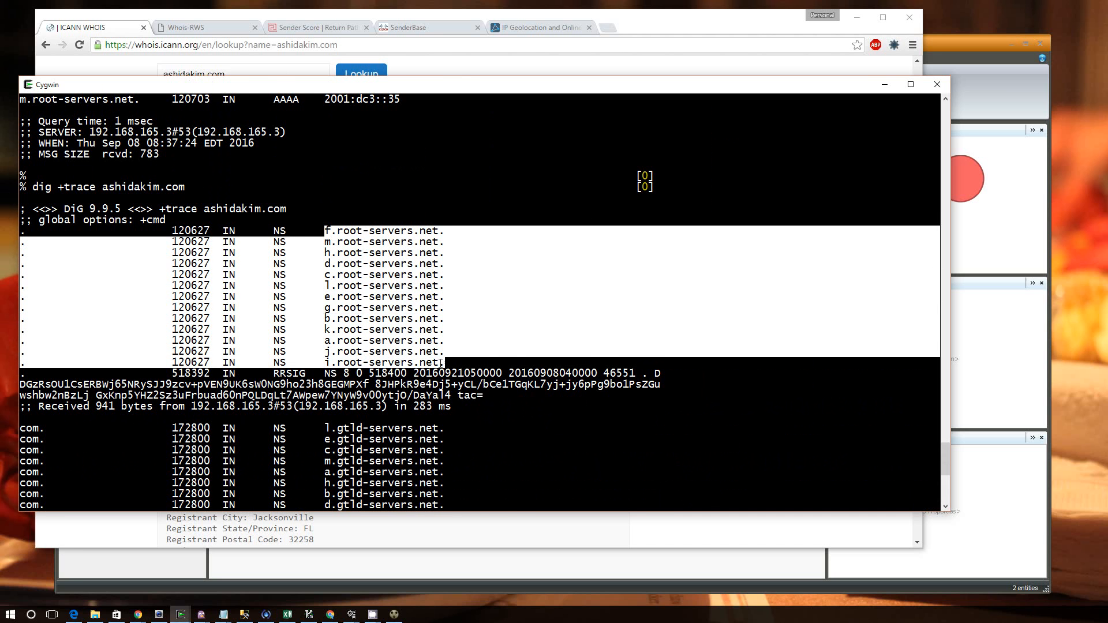
pyautogui.scroll(-5, 344, 332)
pyautogui.moveTo(325, 264); pyautogui.dragTo(475, 392)
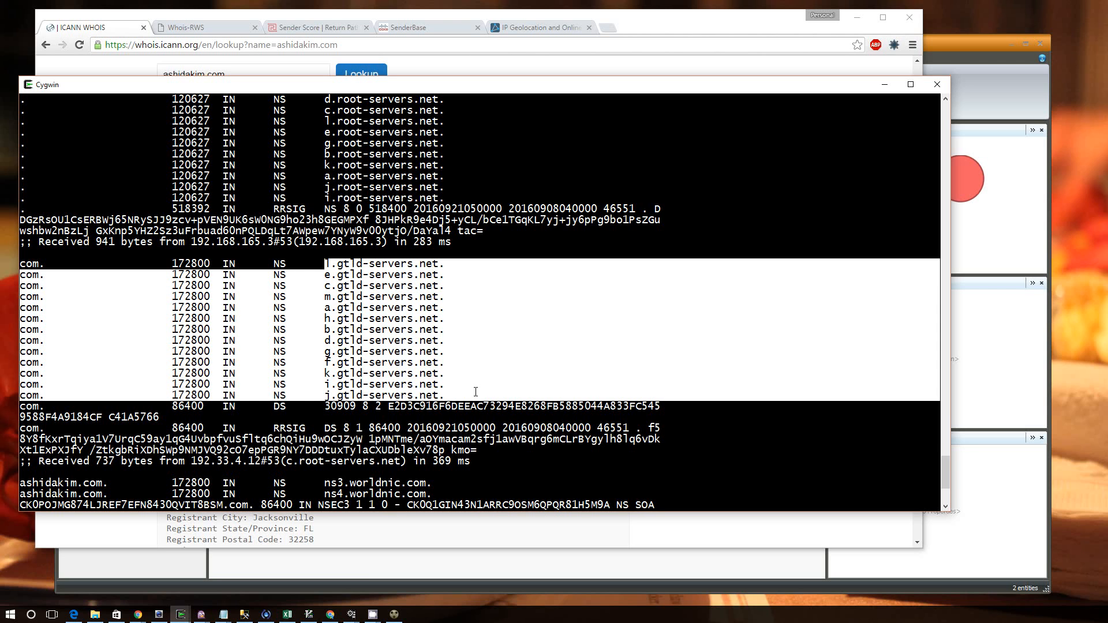
pyautogui.scroll(-2, 488, 383)
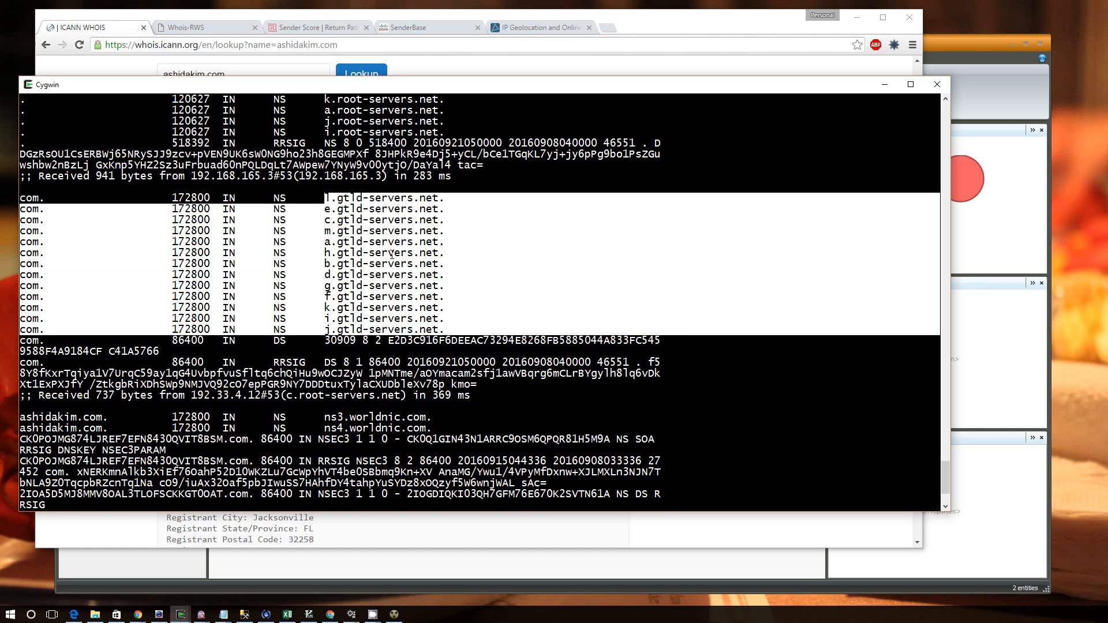
pyautogui.scroll(-1, 391, 255)
pyautogui.scroll(-1, 391, 254)
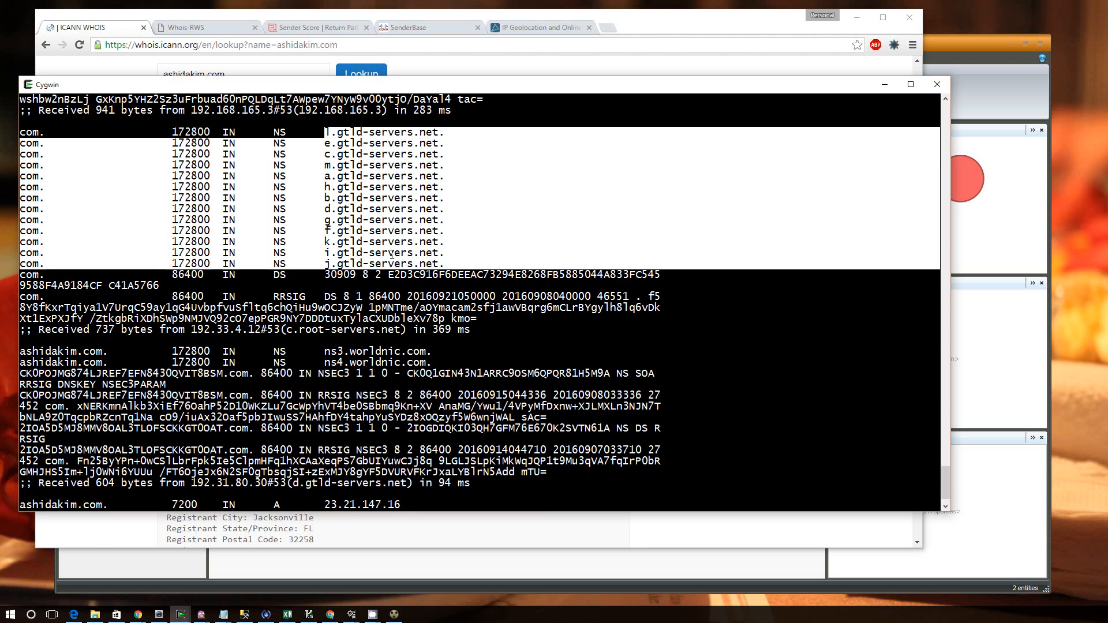
pyautogui.scroll(-1, 392, 255)
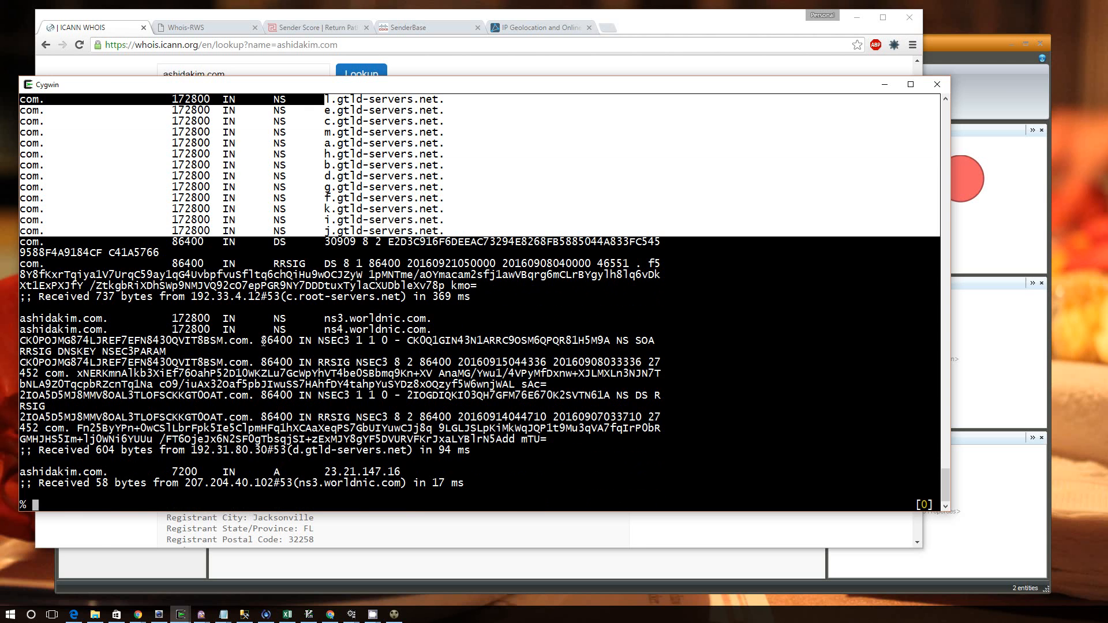
# - Examine the ashidakim.com name server records and its final A record in the trace output
pyautogui.scroll(3, 263, 341)
pyautogui.scroll(-3, 264, 341)
pyautogui.moveTo(20, 318); pyautogui.dragTo(436, 331)
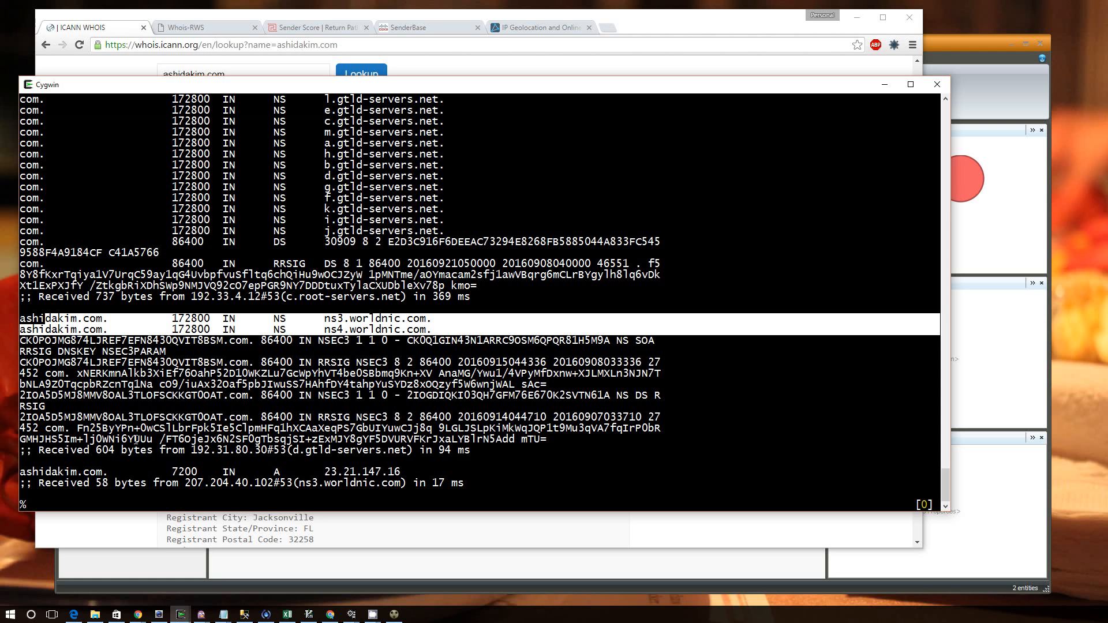
pyautogui.doubleClick(87, 472)
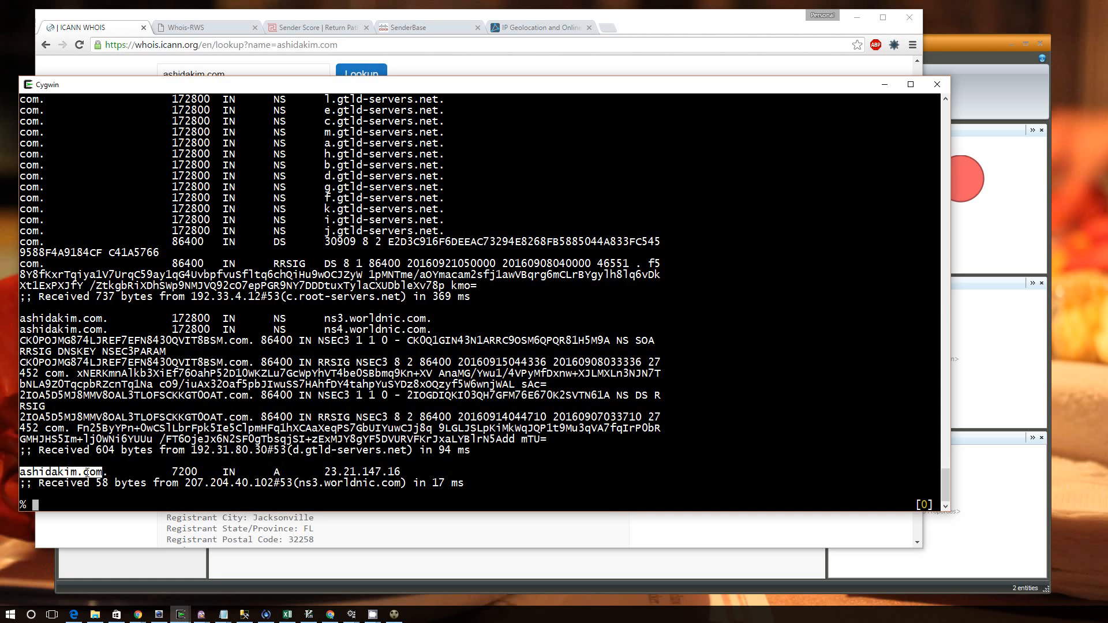
pyautogui.tripleClick(86, 472)
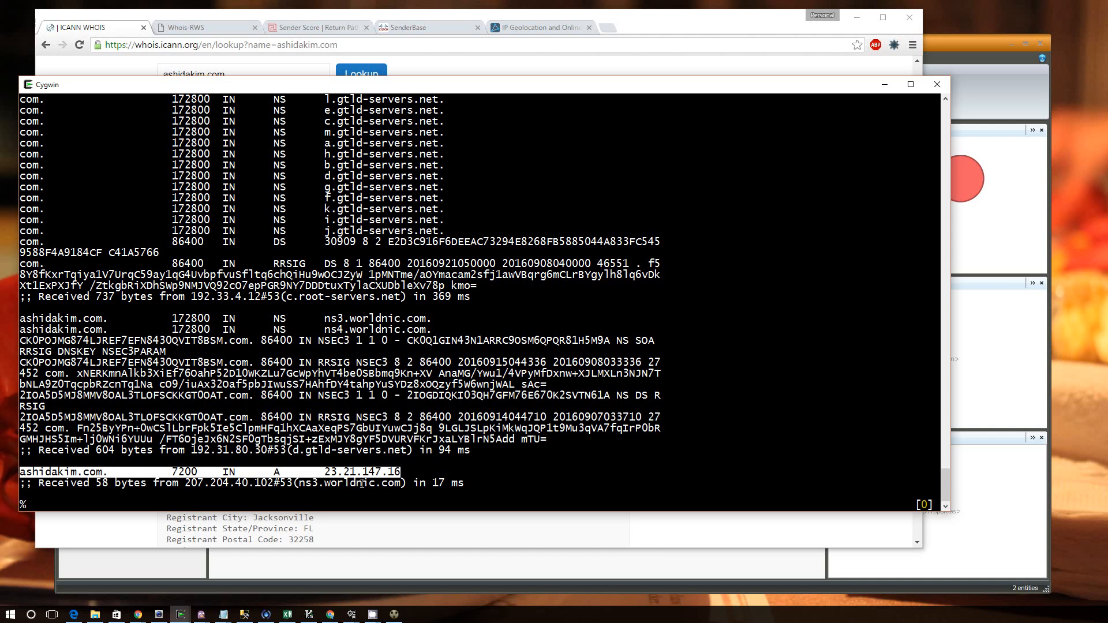
pyautogui.click(480, 473)
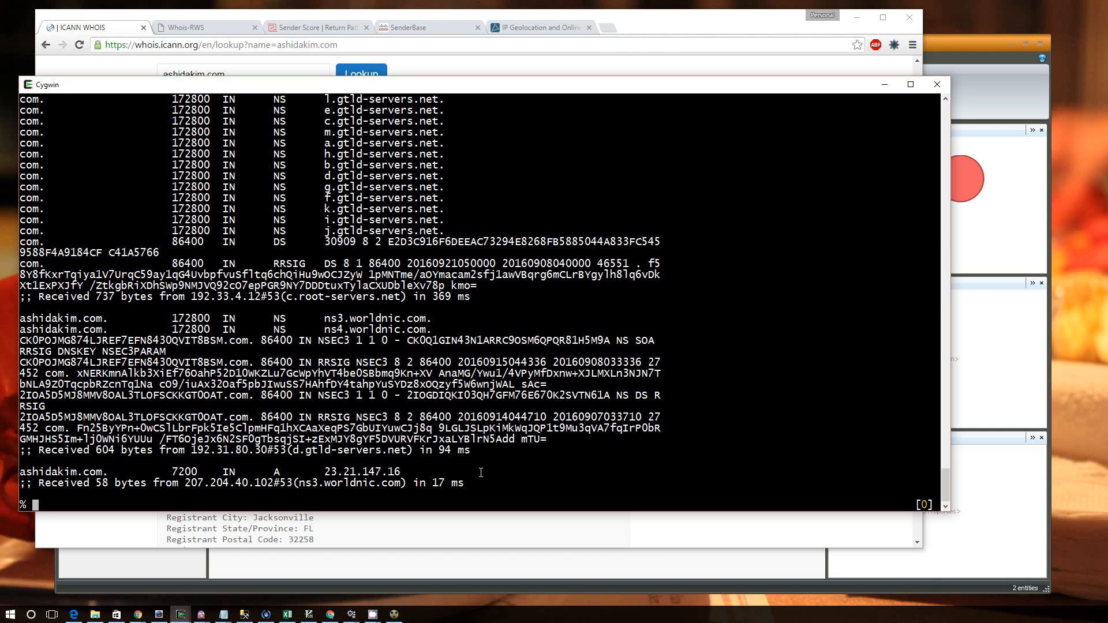
pyautogui.press('Up')
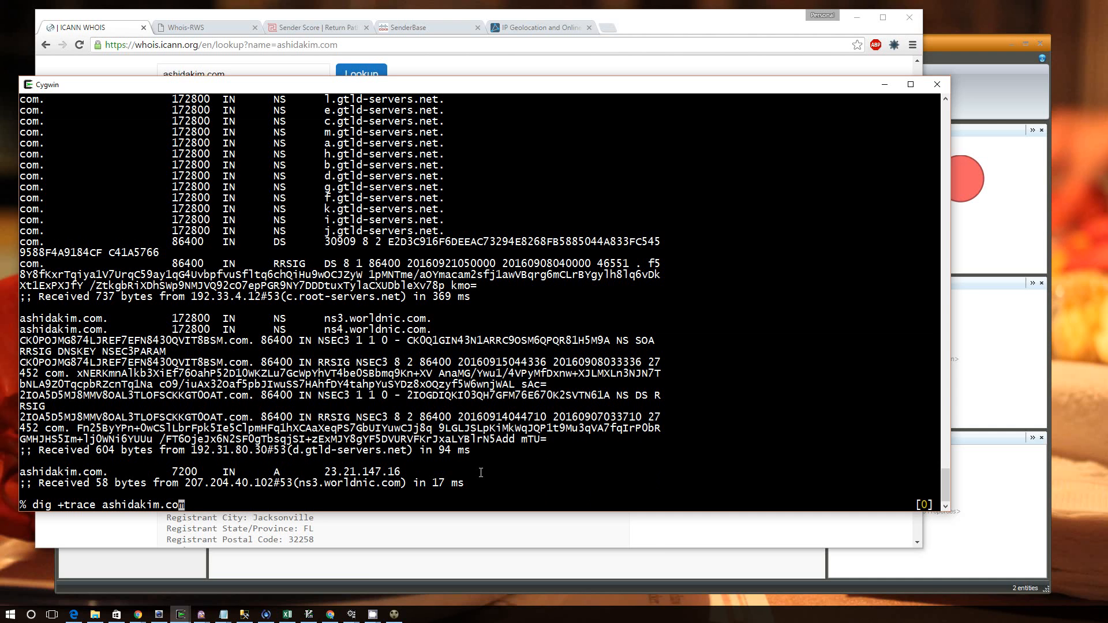
pyautogui.hotkey('ctrl', 'Left')
pyautogui.write('www.')
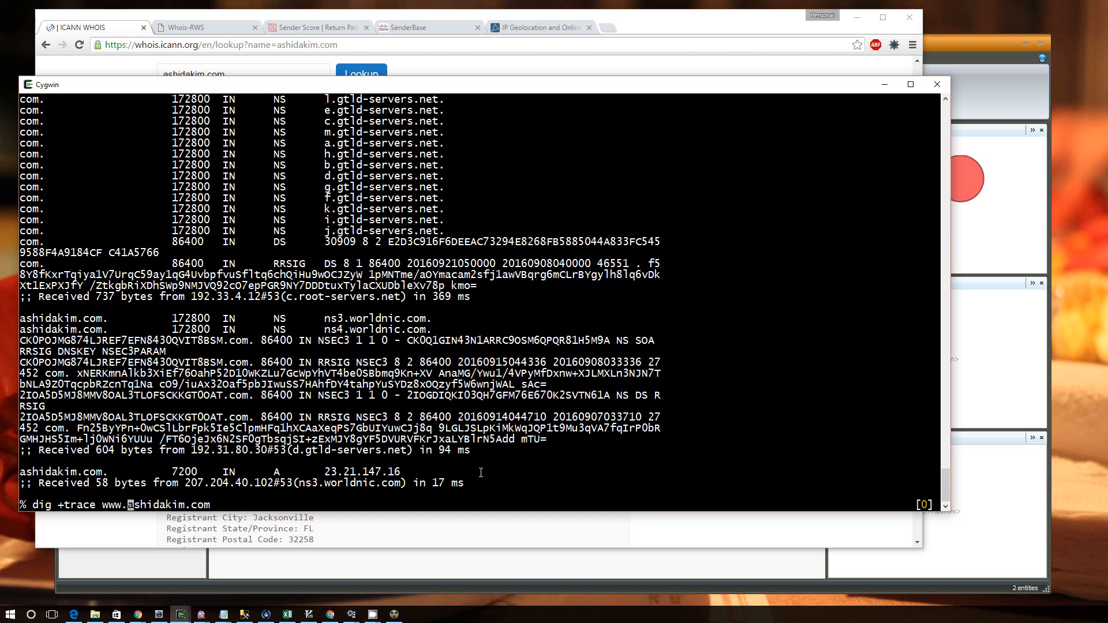
pyautogui.press('Home')
pyautogui.press('Right')
pyautogui.press('Right')
pyautogui.press('Right')
pyautogui.press('Right')
pyautogui.press('Delete')
pyautogui.press('Delete')
pyautogui.press('Delete')
pyautogui.press('Delete')
pyautogui.press('Delete')
pyautogui.press('Delete')
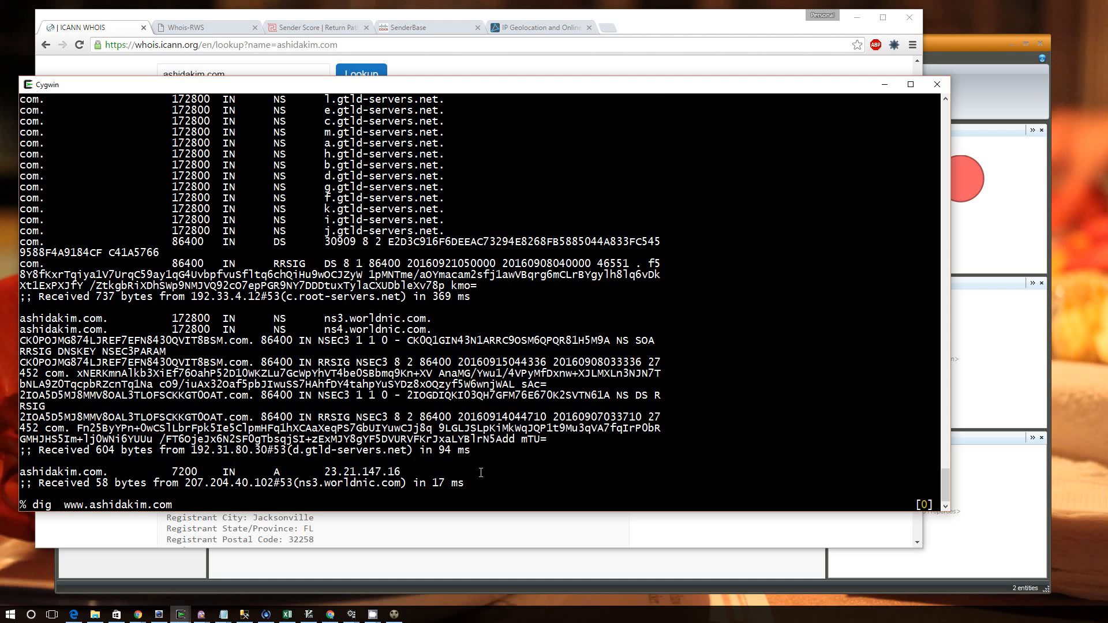
pyautogui.press('Return')
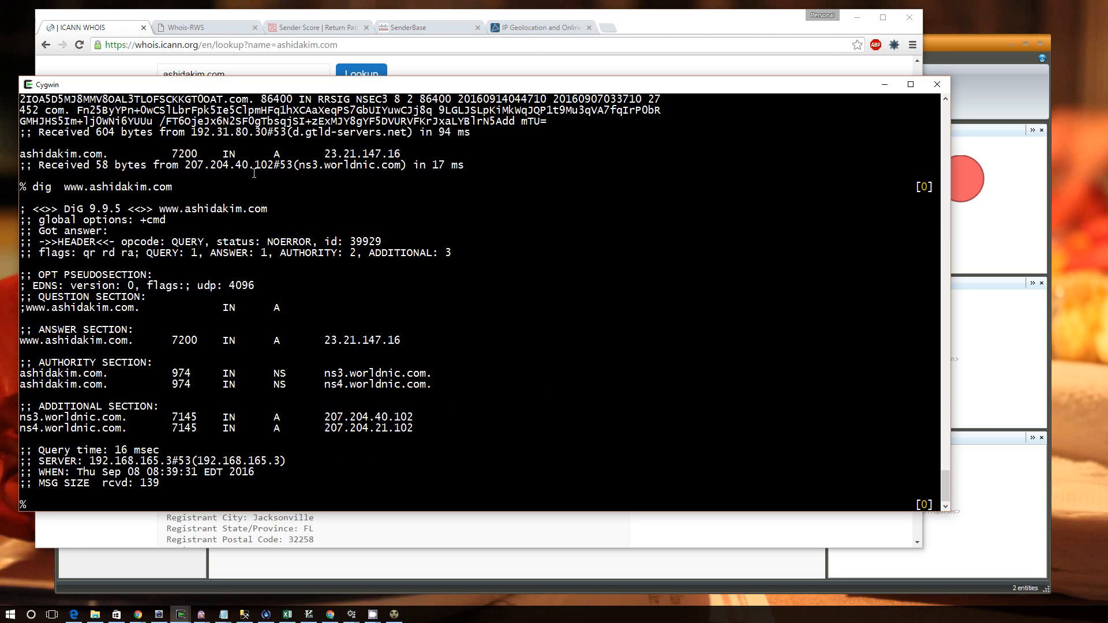
pyautogui.moveTo(298, 166); pyautogui.dragTo(397, 166)
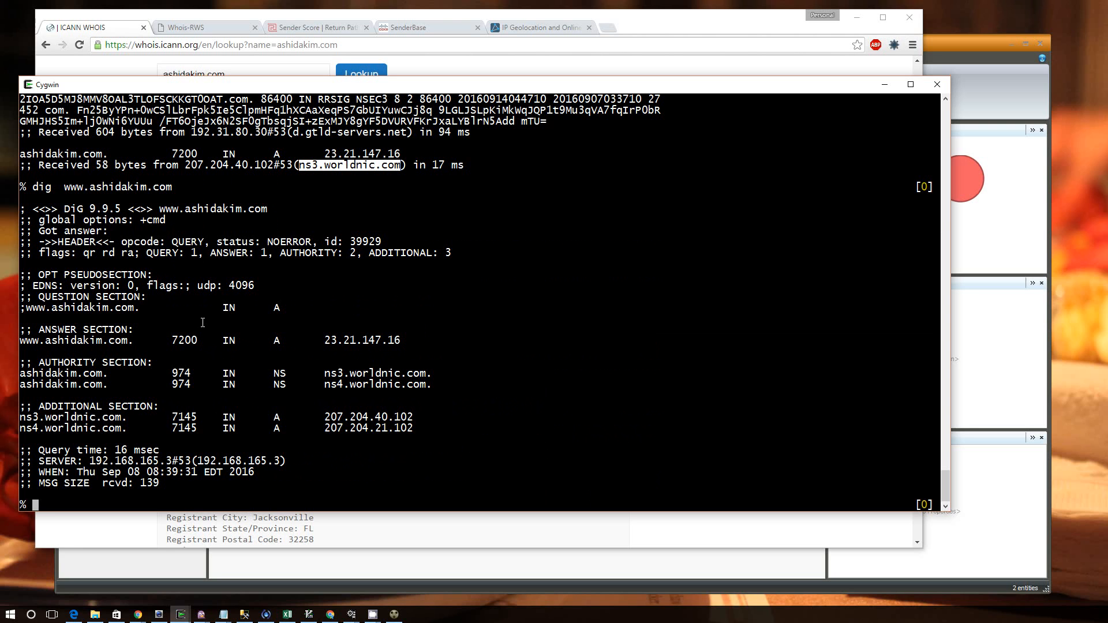
pyautogui.doubleClick(365, 343)
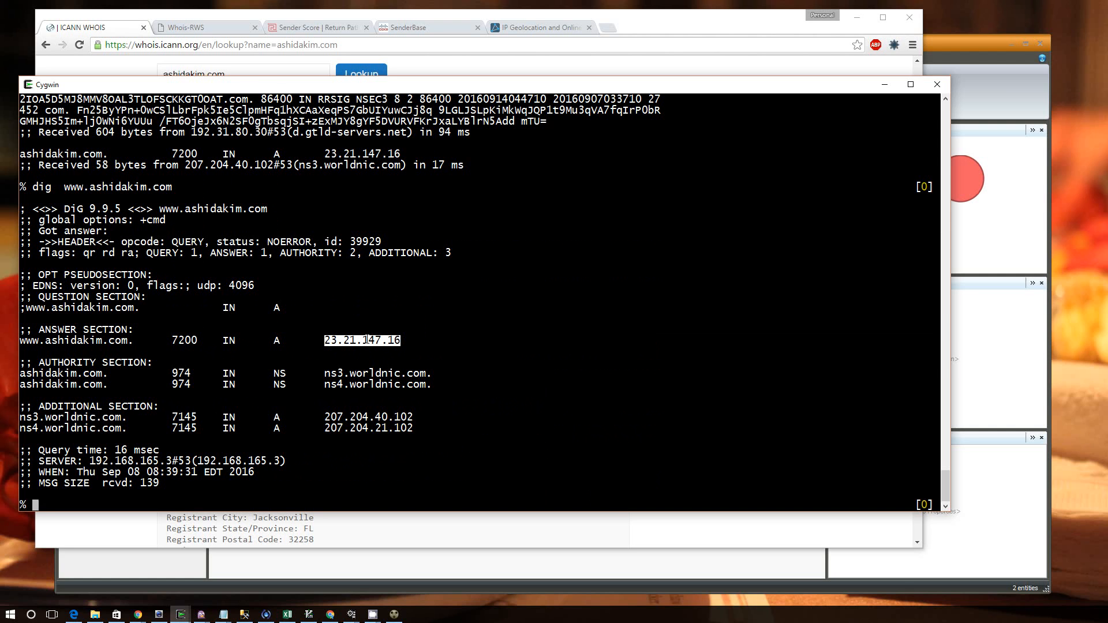
pyautogui.tripleClick(365, 343)
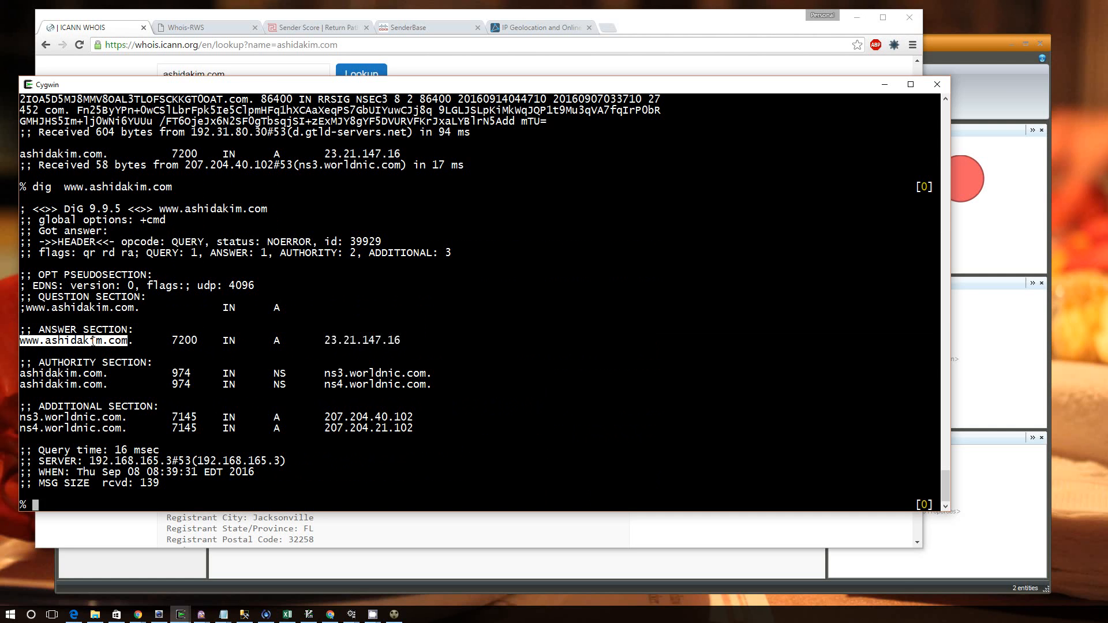
pyautogui.doubleClick(364, 344)
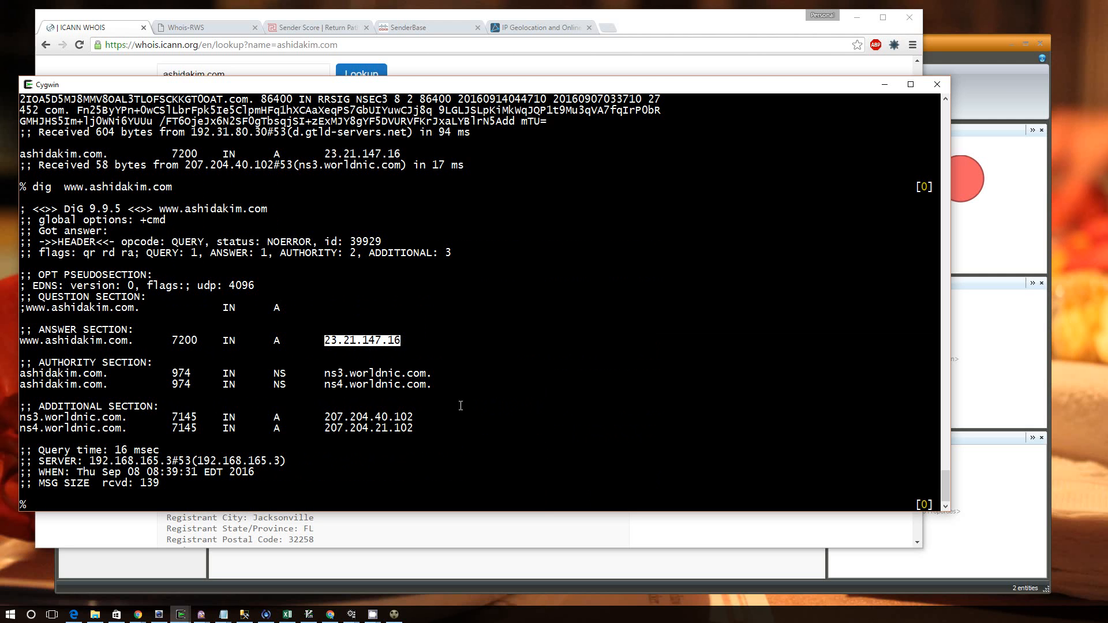
# - Switch to Maltego CaseFile and add an IPv4 Address entity for 23.21.147.16 to the graph
pyautogui.click(950, 49)
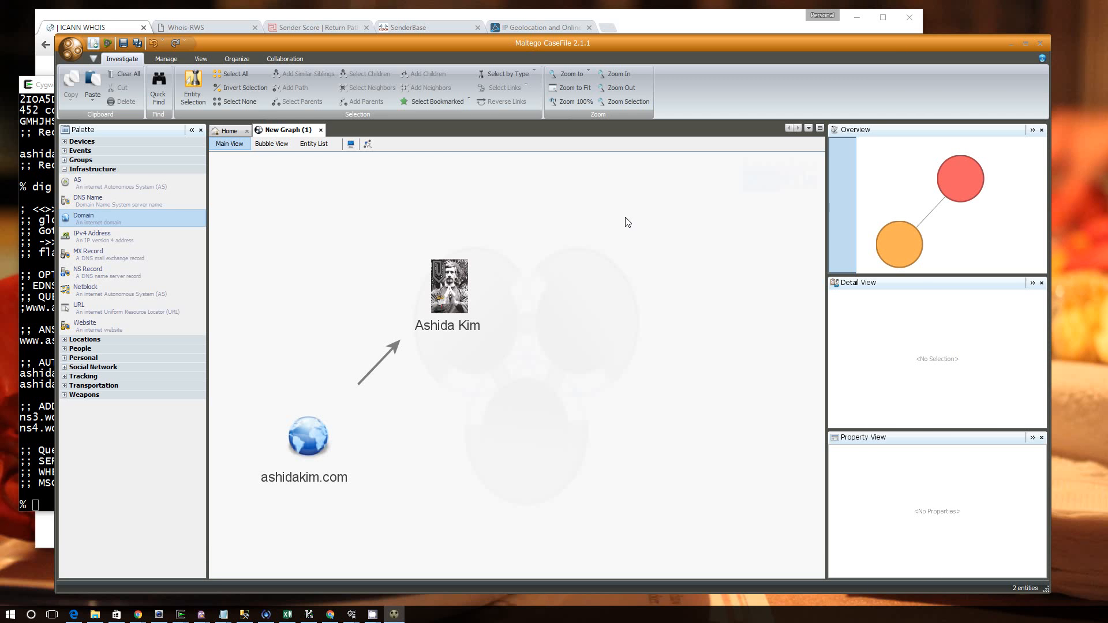
pyautogui.click(109, 235)
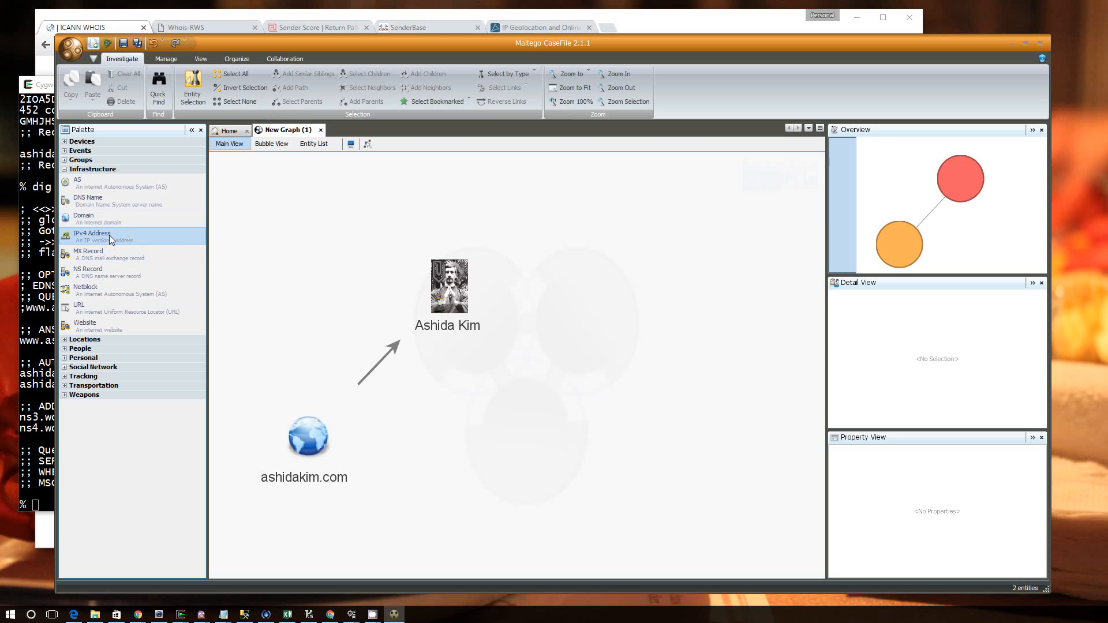
pyautogui.moveTo(109, 234); pyautogui.dragTo(678, 491)
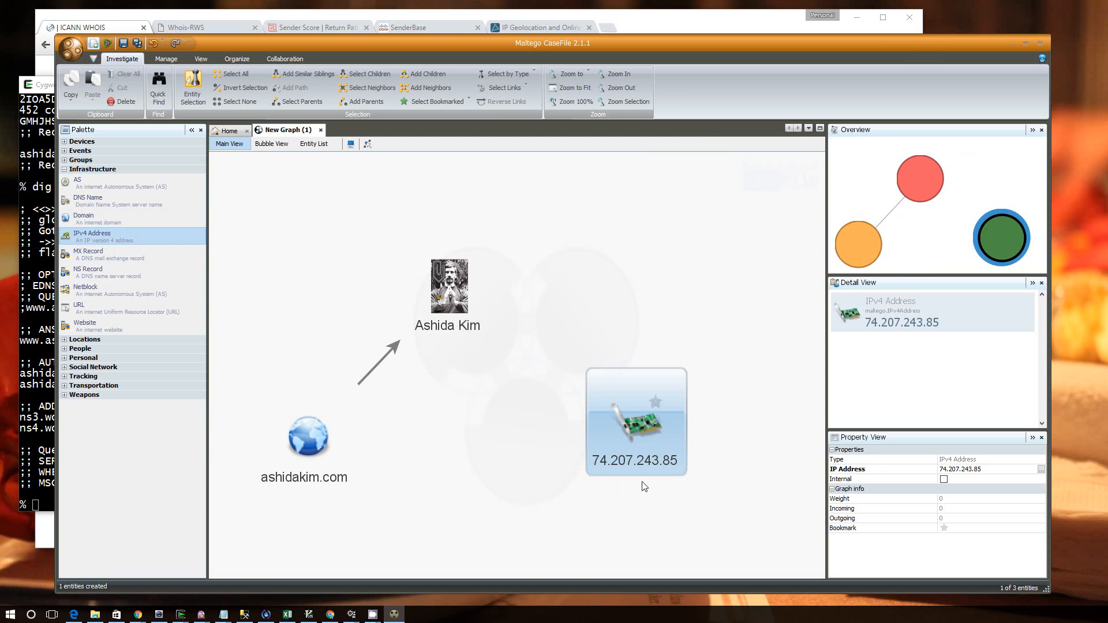
pyautogui.doubleClick(628, 463)
pyautogui.write('23.21.147.16')
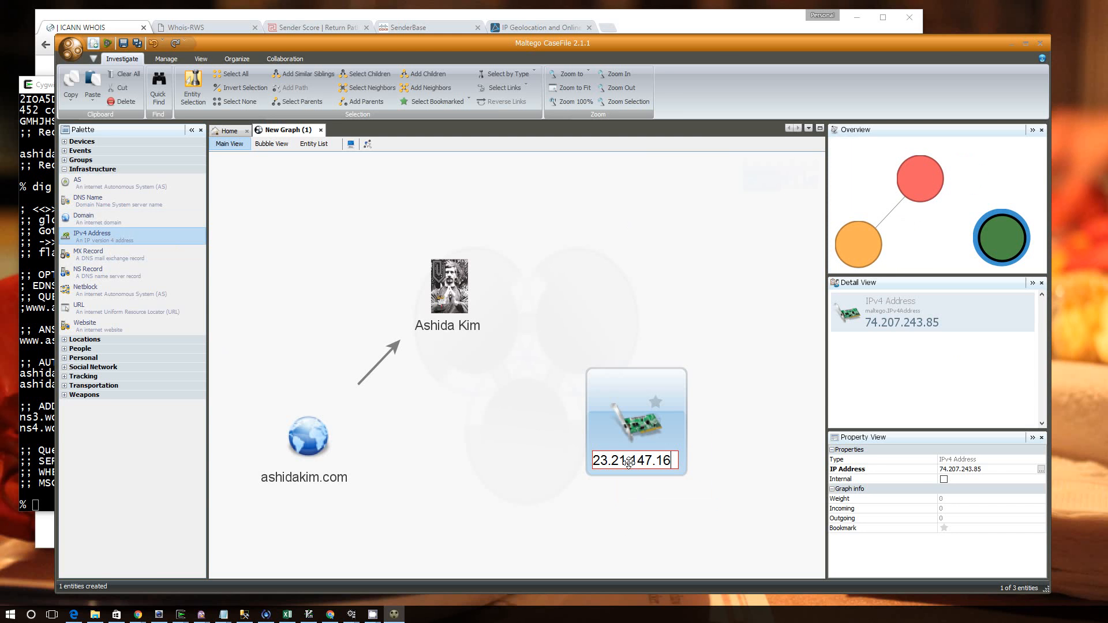
pyautogui.press('Return')
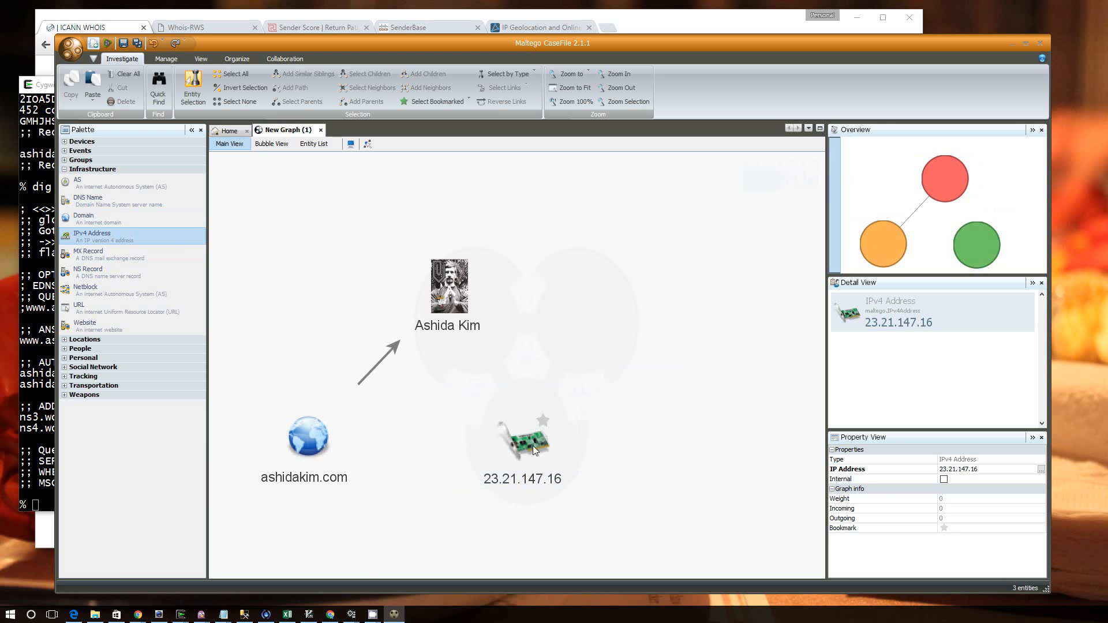
# - Link the 23.21.147.16 entity to ashidakim.com, keeping the default link properties
pyautogui.moveTo(532, 445); pyautogui.dragTo(300, 437)
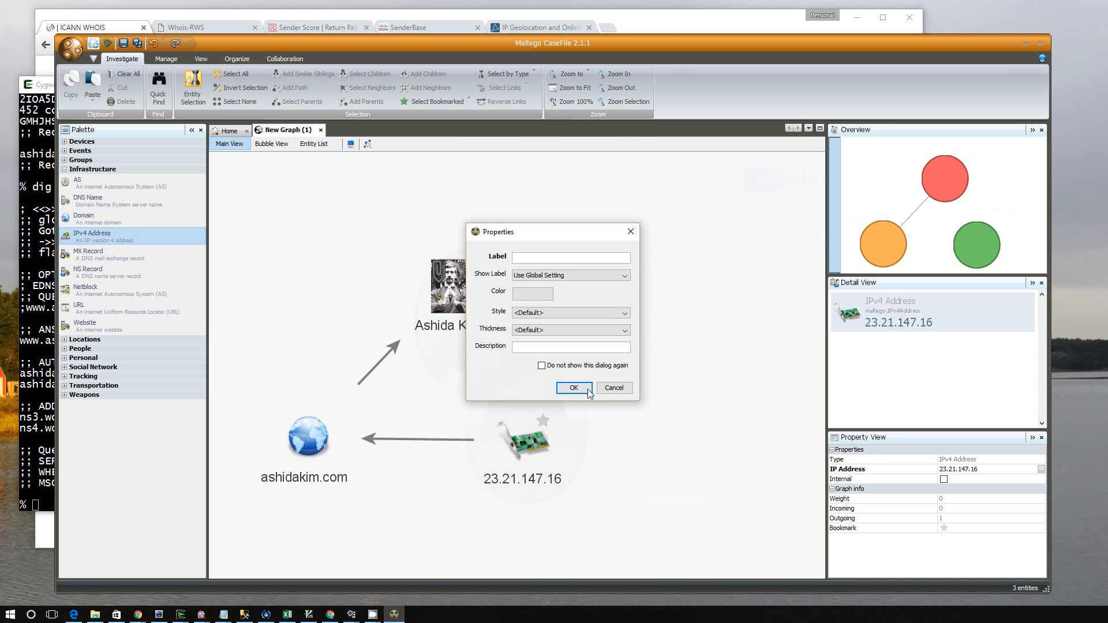
pyautogui.press('Return')
pyautogui.click(564, 434)
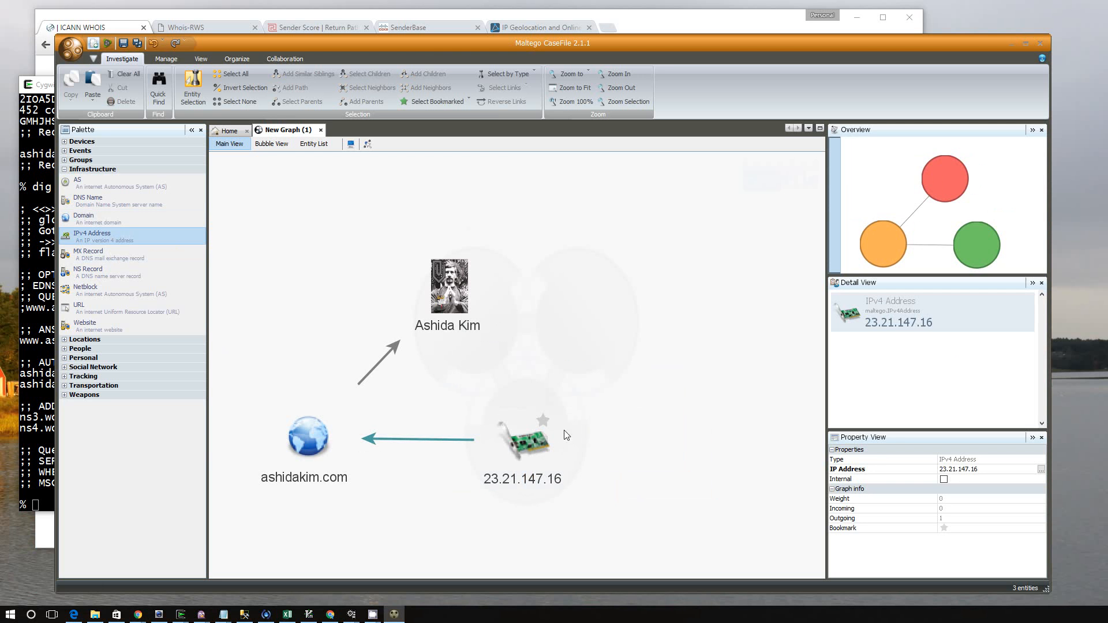
pyautogui.click(483, 185)
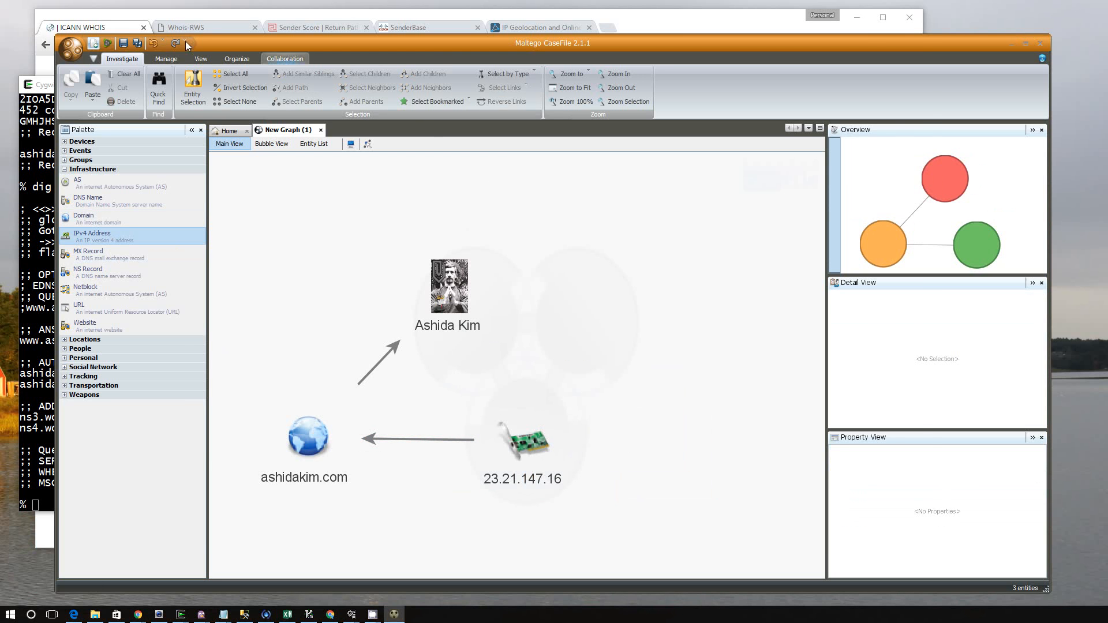
# - Switch to the browser, search Google for "ripe ipv4" in a new tab, and open RIPE NCC's IPv4 Exhaustion page
pyautogui.click(209, 17)
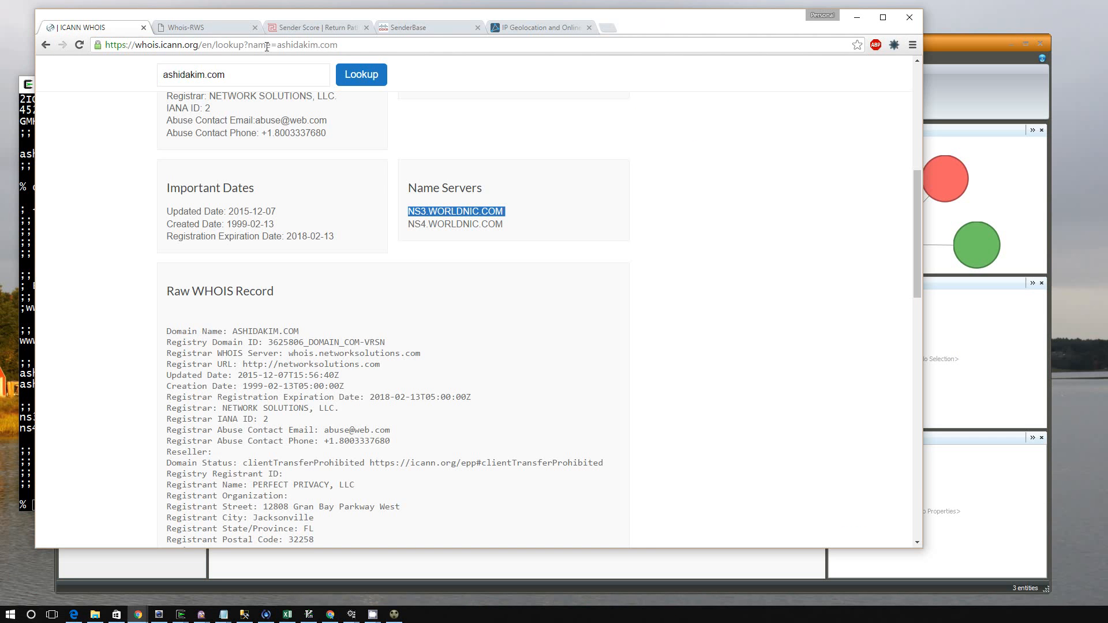
pyautogui.click(212, 28)
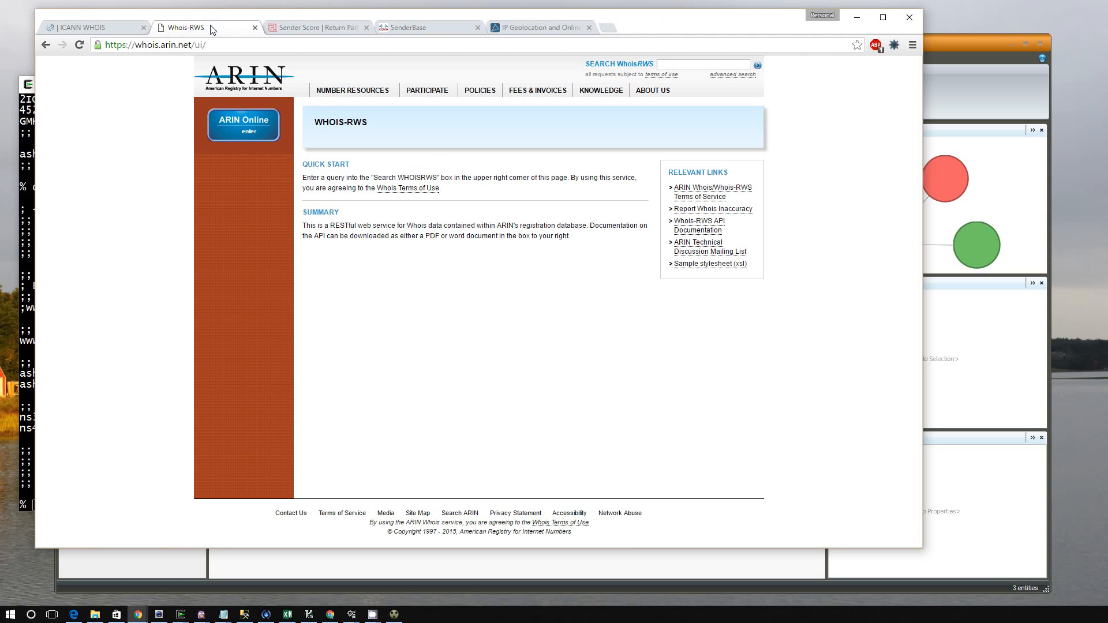
pyautogui.click(608, 28)
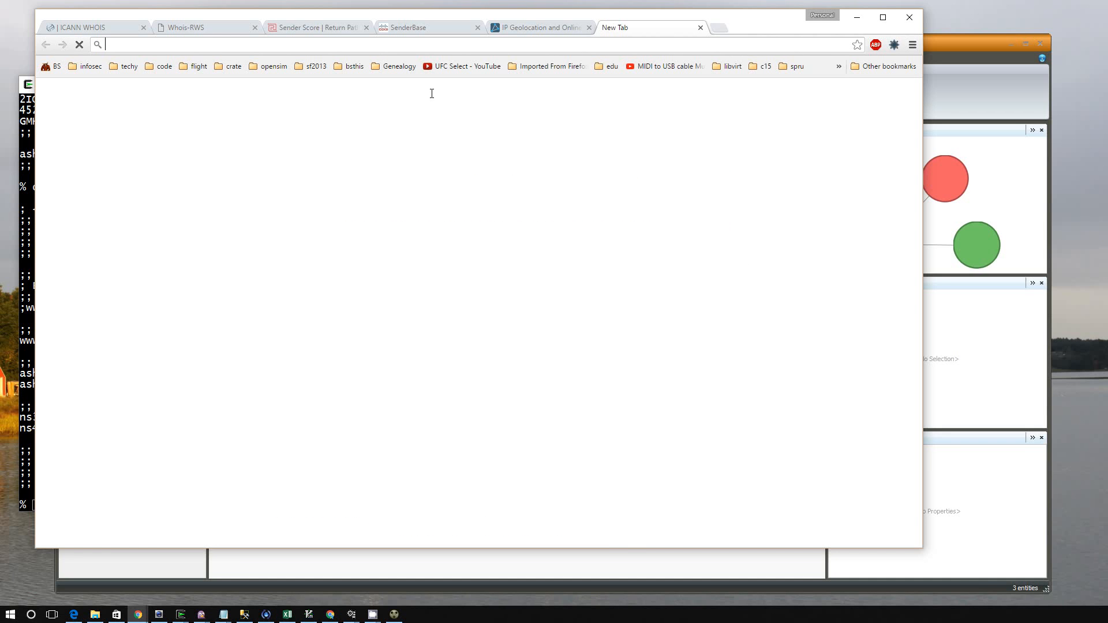
pyautogui.write('ripe')
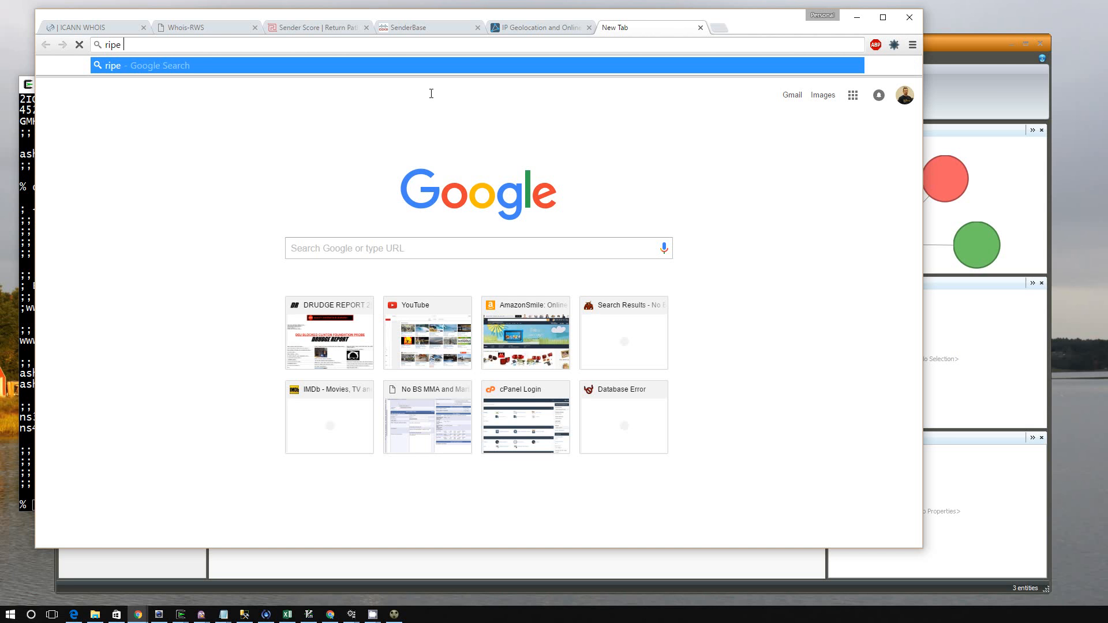
pyautogui.write(' ipv4')
pyautogui.press('Return')
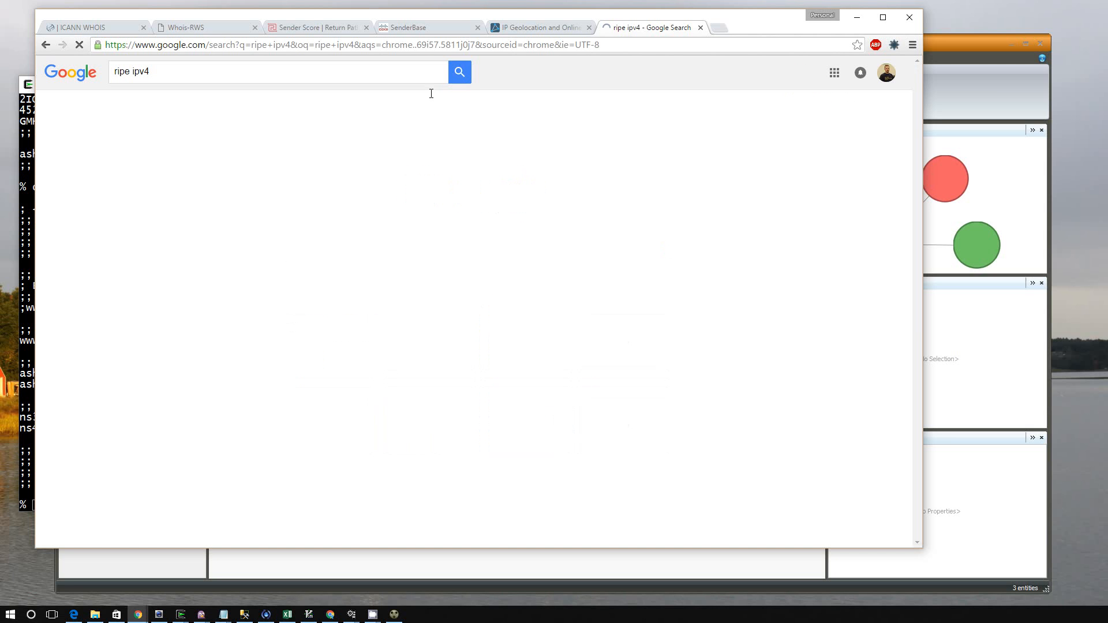
pyautogui.click(259, 164)
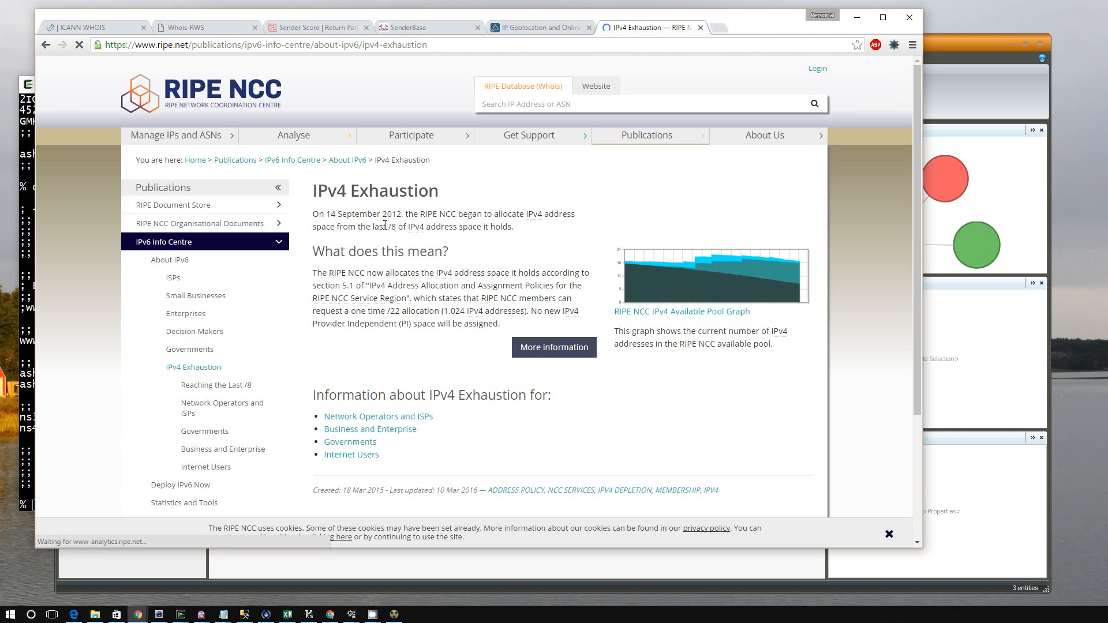
# - Look up the IP address 23.21.147.16 in ARIN's WHOIS-RWS search
pyautogui.click(220, 31)
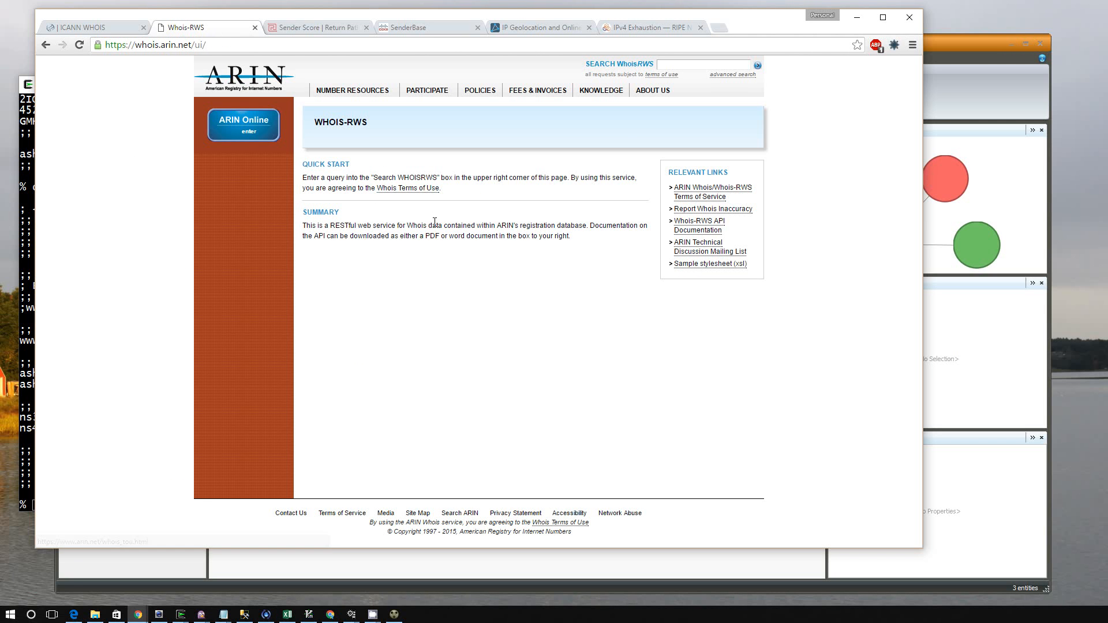
pyautogui.click(704, 64)
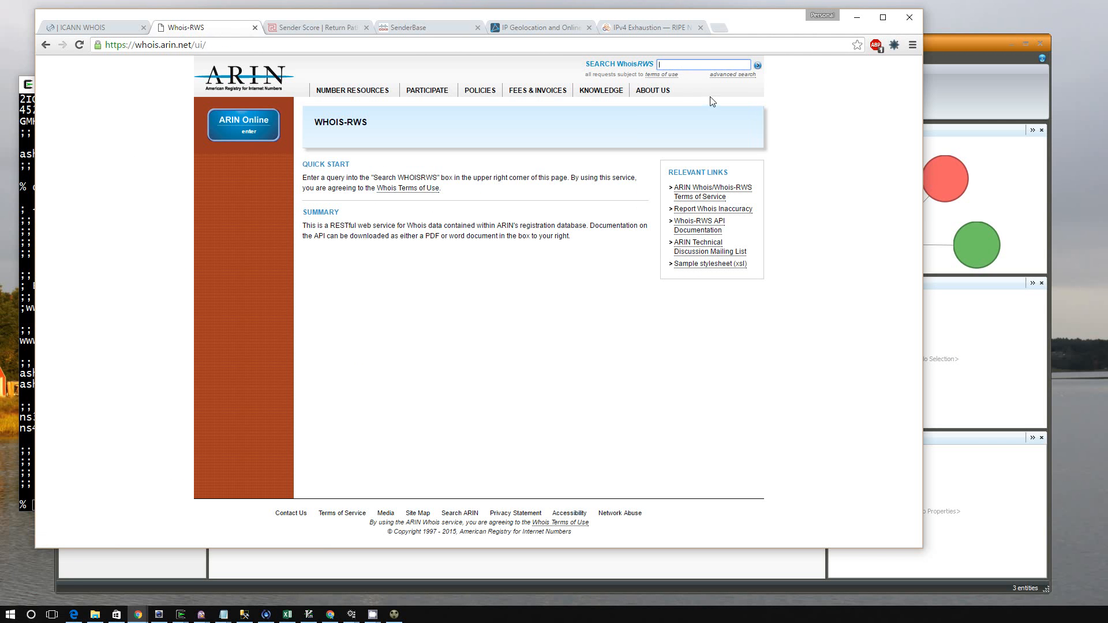
pyautogui.write('23.21.147.18')
pyautogui.press('Return')
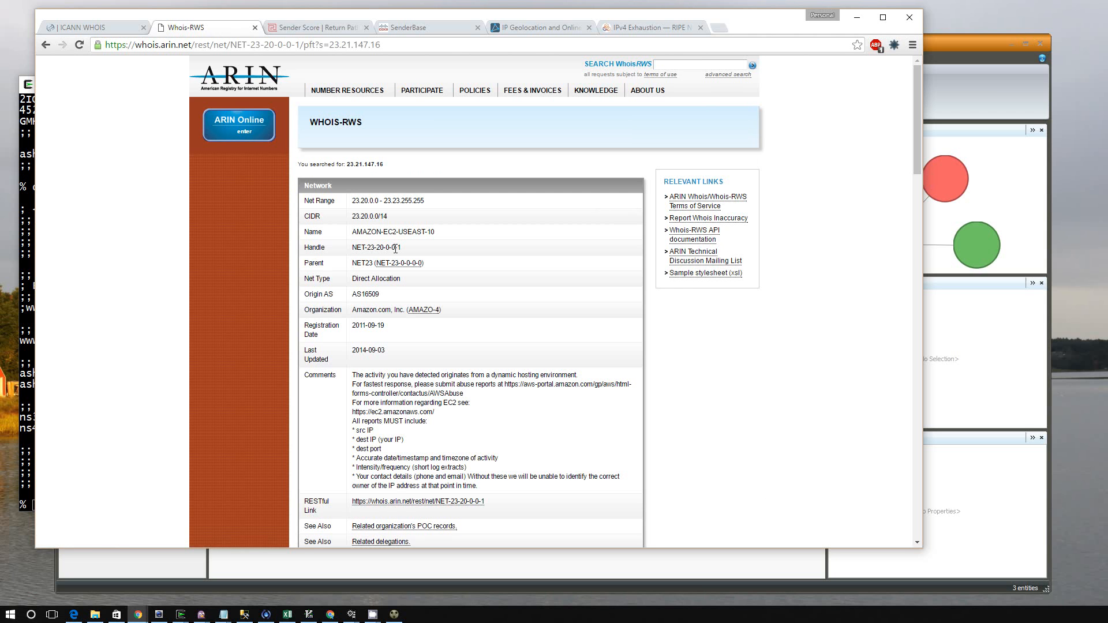
# - Examine the net range, CIDR, network name and comments in ARIN's Network record for the IP address
pyautogui.scroll(-10, 395, 248)
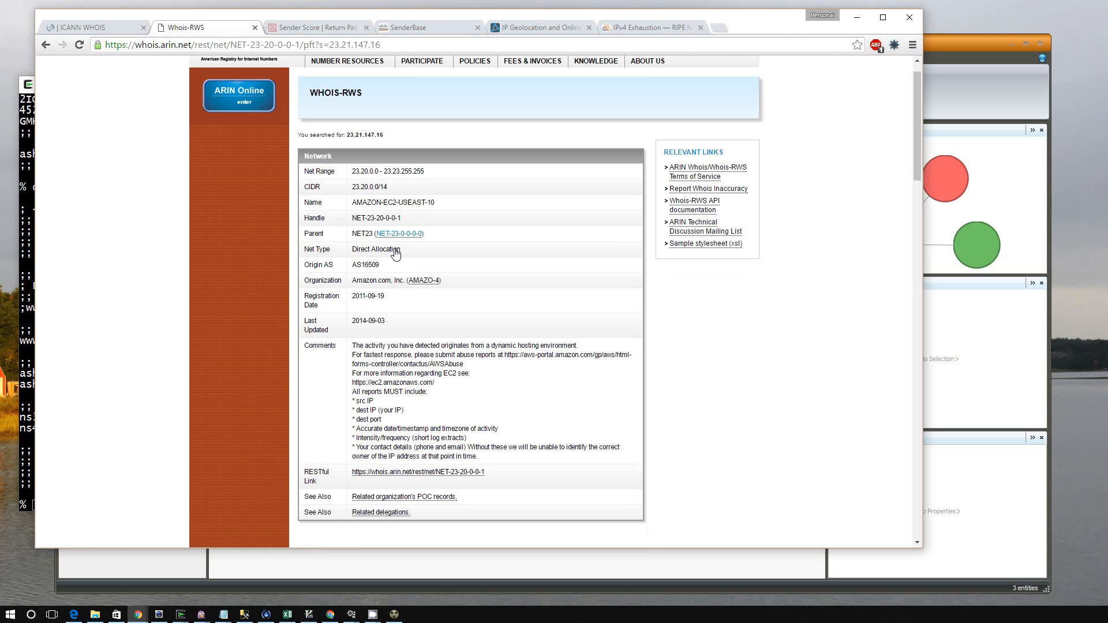
pyautogui.scroll(10, 396, 252)
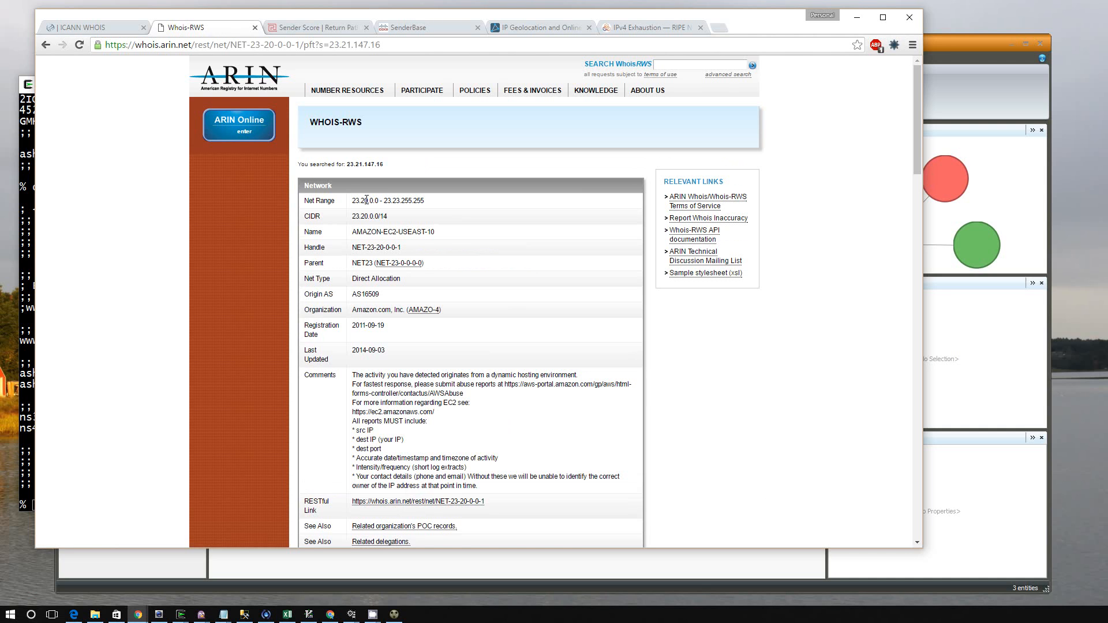
pyautogui.doubleClick(319, 186)
pyautogui.moveTo(351, 203); pyautogui.dragTo(428, 202)
pyautogui.moveTo(381, 217); pyautogui.dragTo(388, 219)
pyautogui.click(402, 219)
pyautogui.doubleClick(353, 200)
pyautogui.click(395, 242)
pyautogui.moveTo(353, 232); pyautogui.dragTo(436, 232)
pyautogui.click(430, 267)
pyautogui.doubleClick(392, 233)
pyautogui.doubleClick(419, 235)
pyautogui.click(430, 345)
pyautogui.scroll(-1, 424, 350)
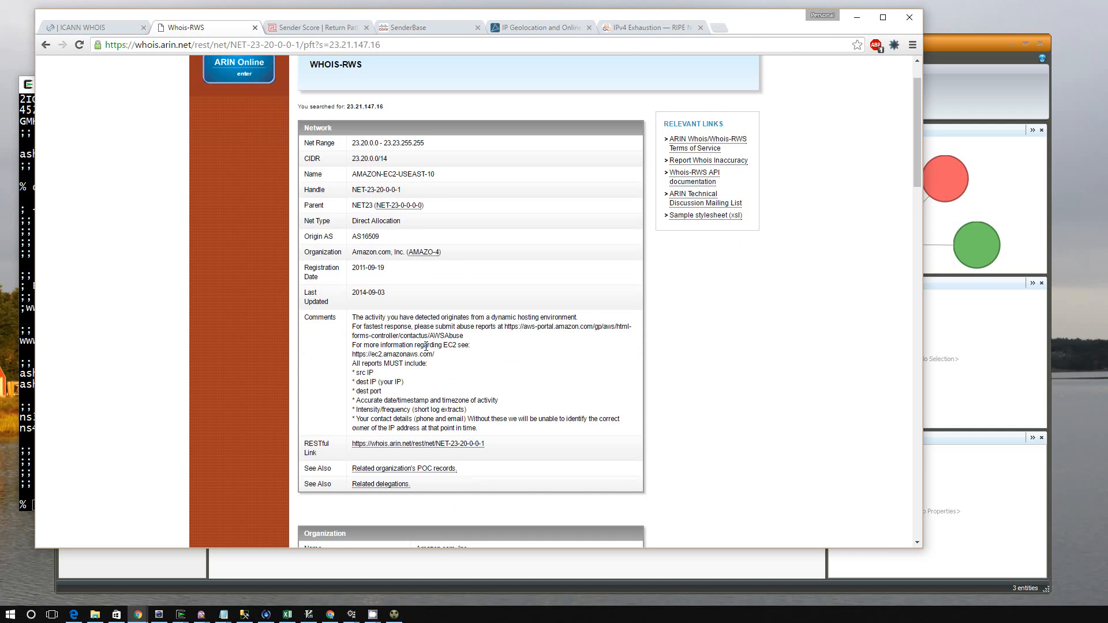
pyautogui.scroll(-1, 426, 346)
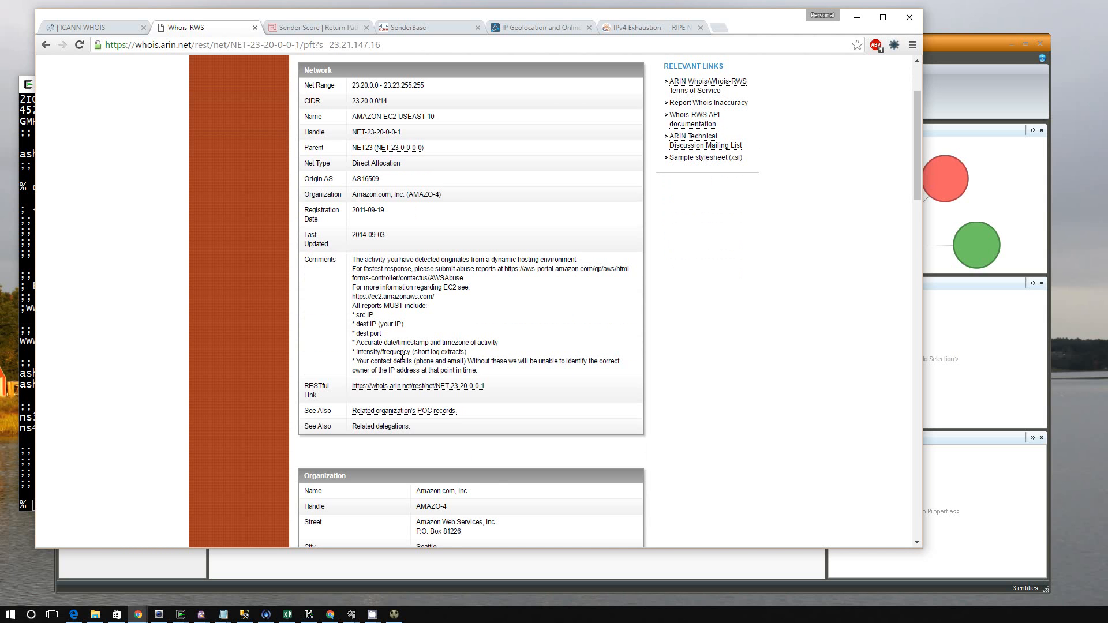
# - Review the Organization record that owns the network, including its address details and points of contact
pyautogui.scroll(-6, 402, 357)
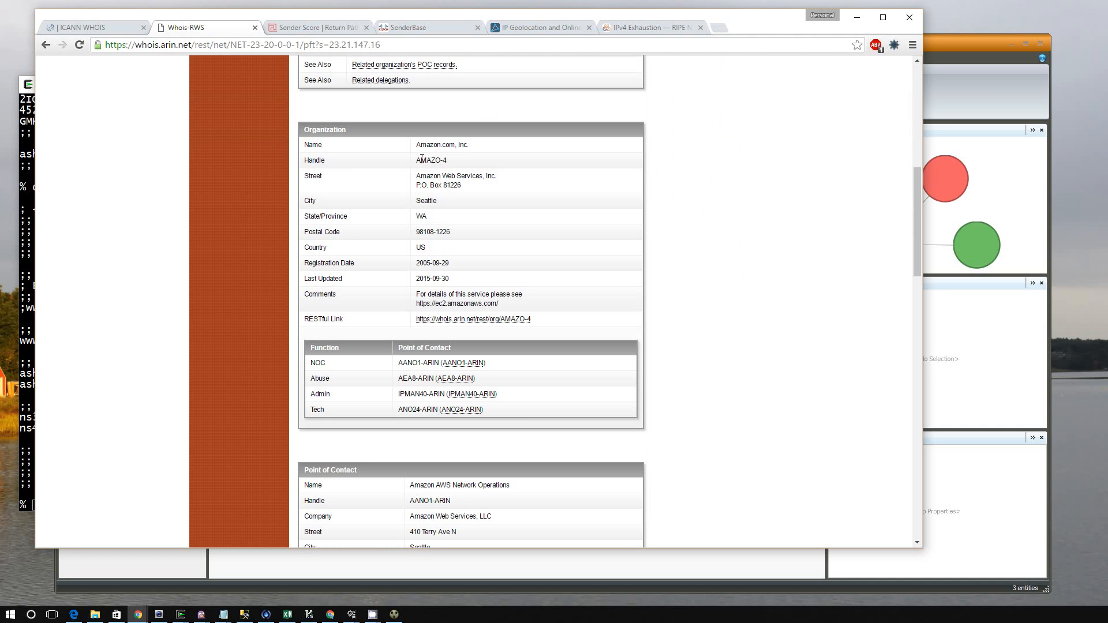
pyautogui.moveTo(422, 152); pyautogui.dragTo(573, 322)
pyautogui.click(569, 324)
pyautogui.scroll(-2, 545, 338)
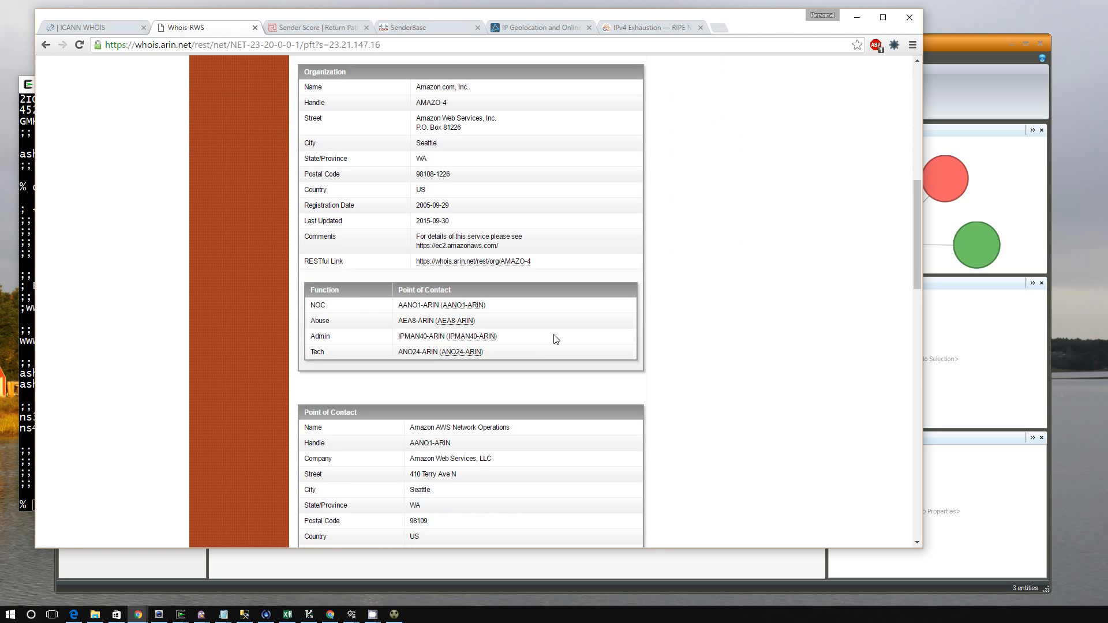
pyautogui.scroll(-2, 426, 318)
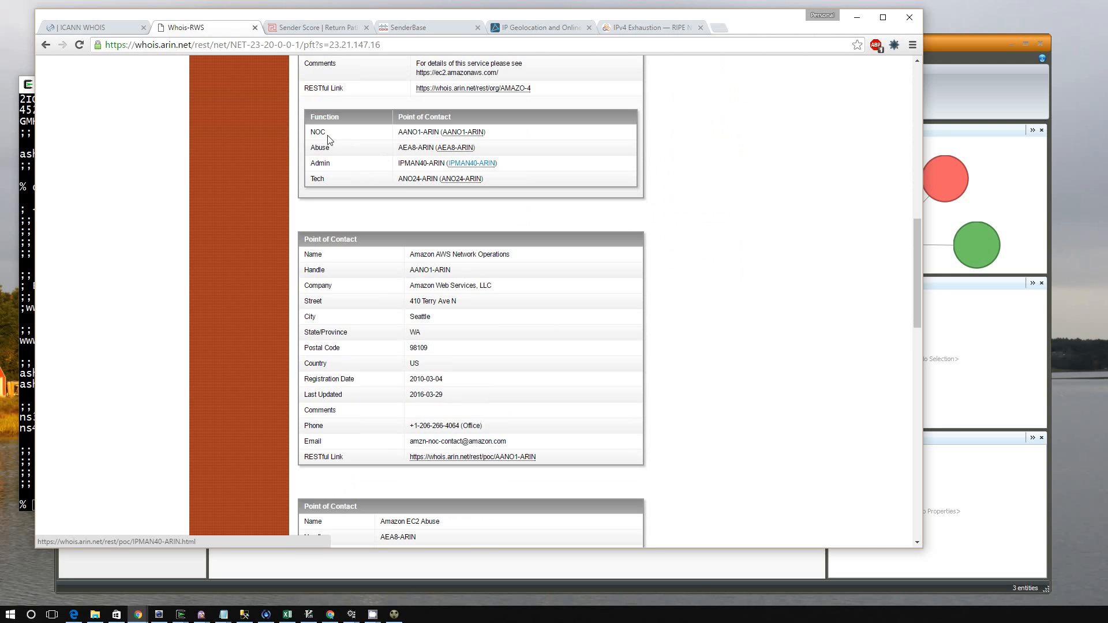
# - Compare ICANN's domain contacts with ARIN's NOC, Abuse, Admin and Tech contacts, and open the ANO24-ARIN contact record separately
pyautogui.click(79, 29)
pyautogui.scroll(10, 336, 339)
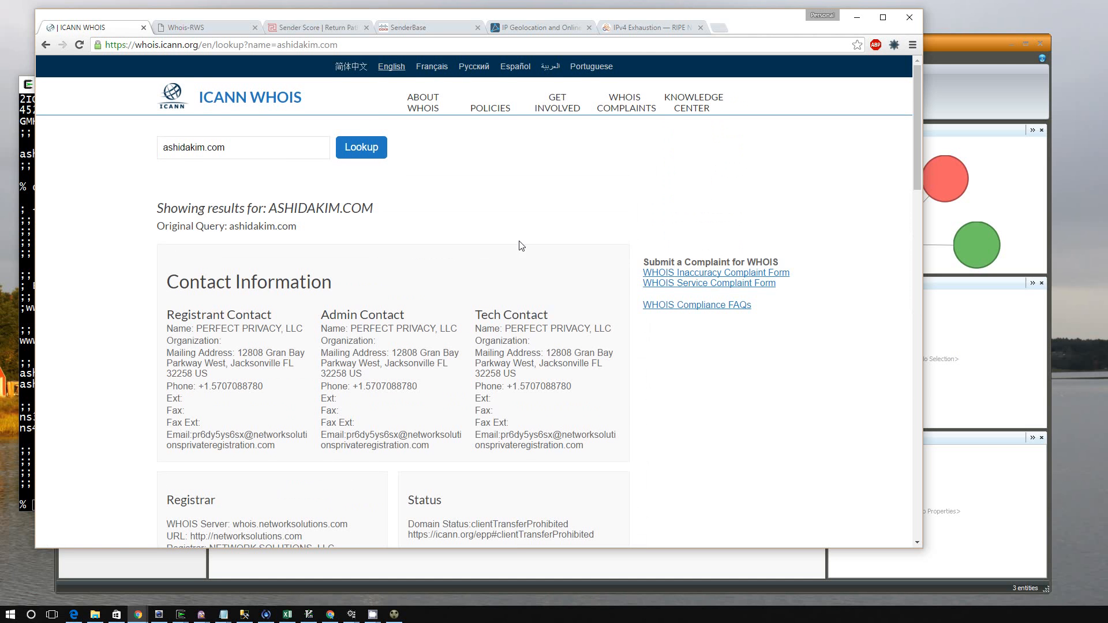
pyautogui.click(238, 30)
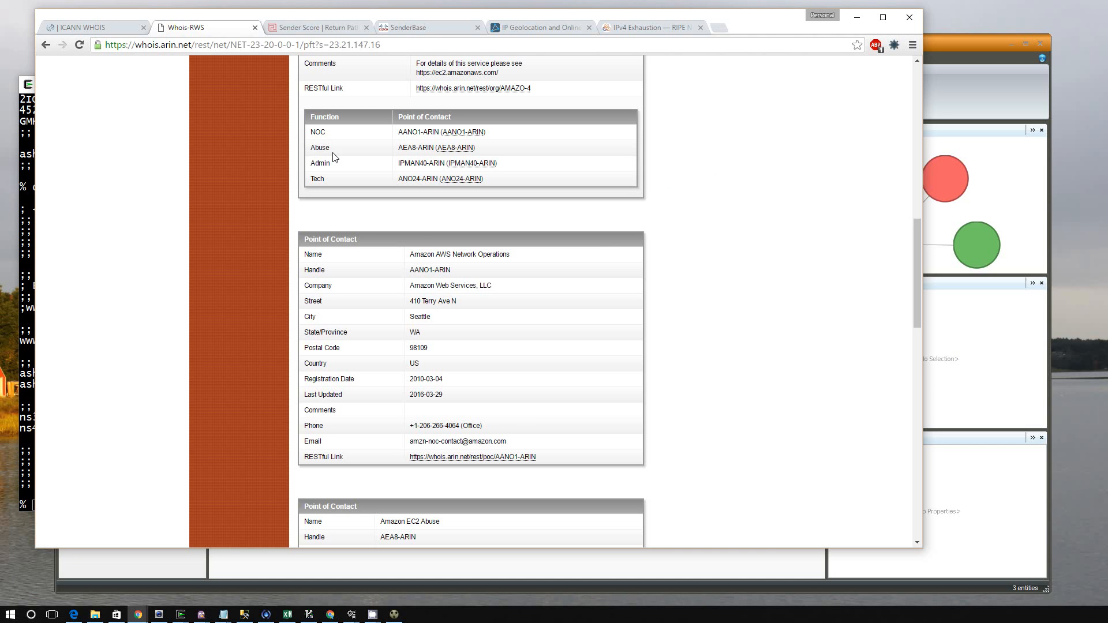
pyautogui.doubleClick(320, 133)
pyautogui.doubleClick(320, 148)
pyautogui.doubleClick(320, 164)
pyautogui.doubleClick(319, 179)
pyautogui.middleClick(470, 184)
pyautogui.click(321, 29)
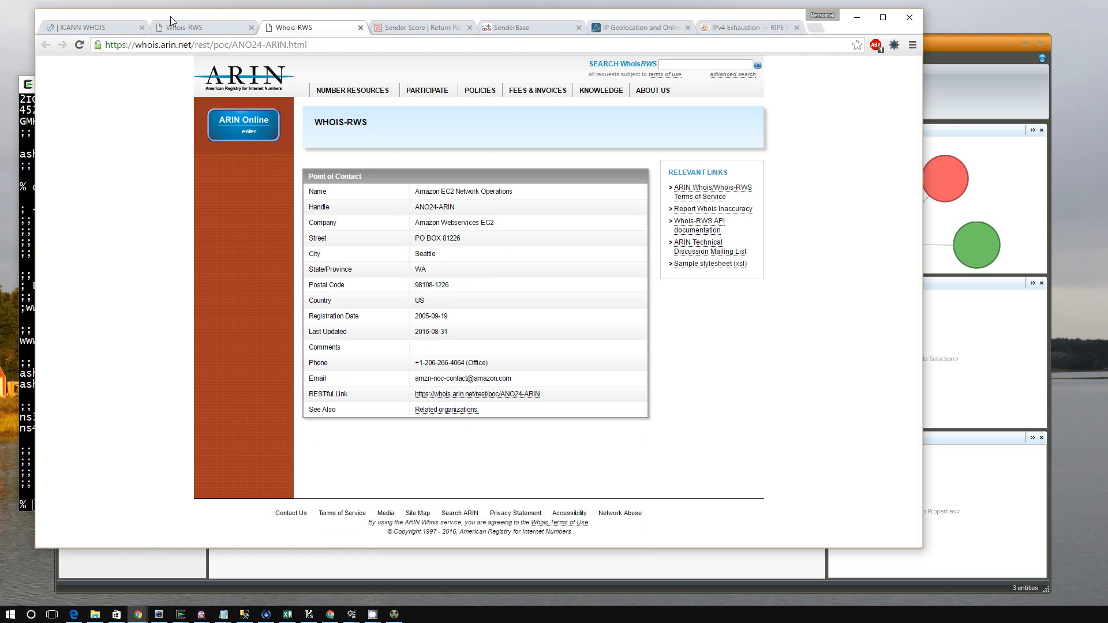
# - Read through the detailed Point of Contact records on the ARIN results page for 23.21.147.16
pyautogui.click(182, 28)
pyautogui.scroll(-7, 394, 283)
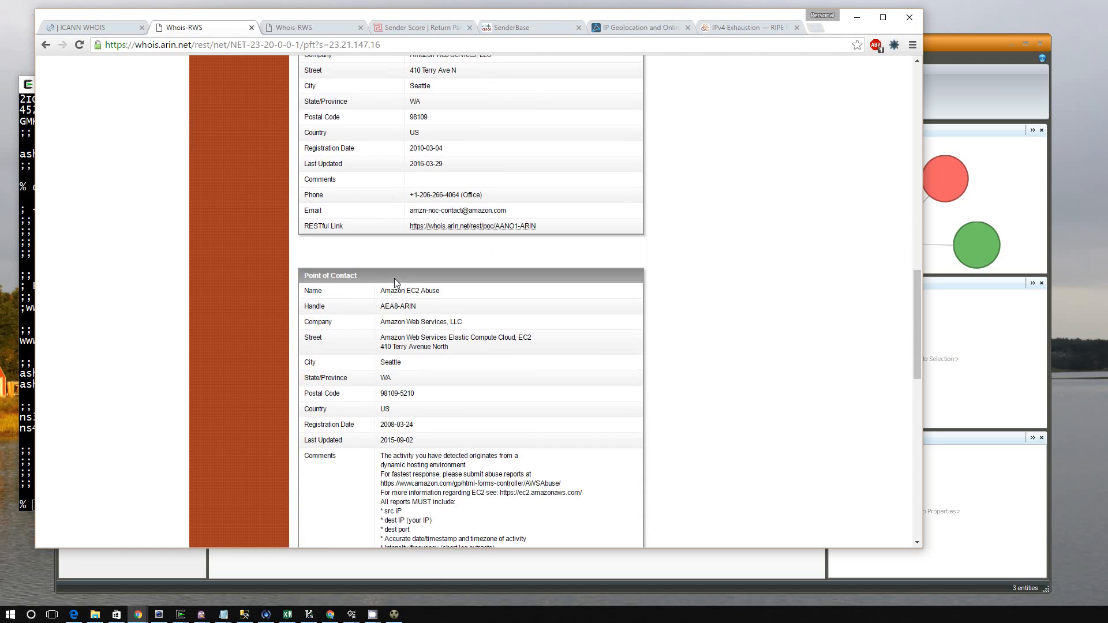
pyautogui.scroll(-9, 397, 279)
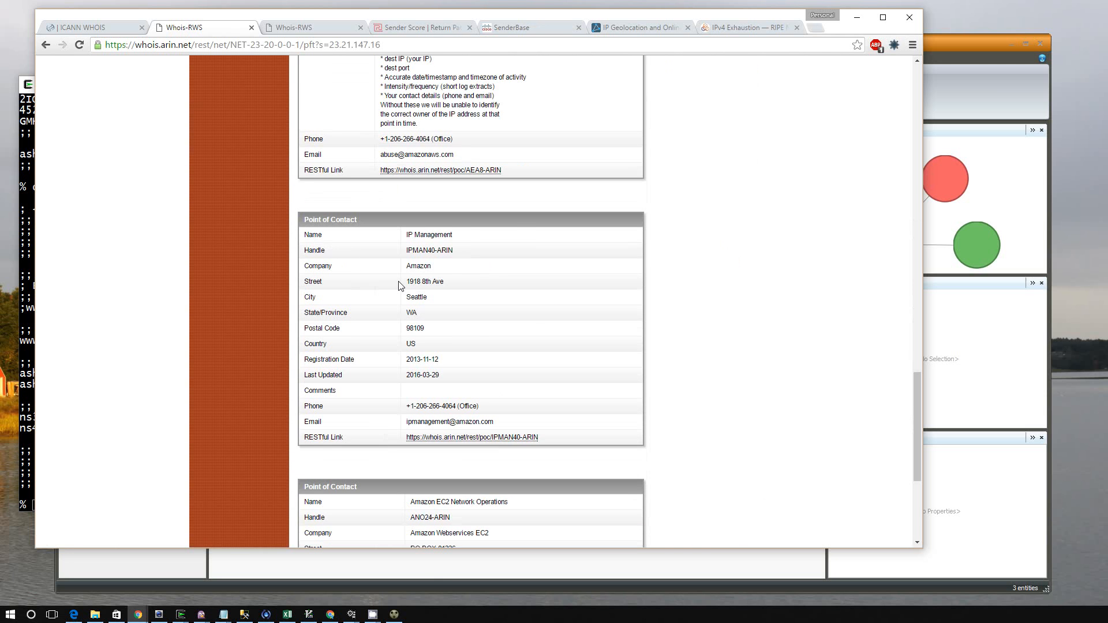
pyautogui.scroll(15, 407, 283)
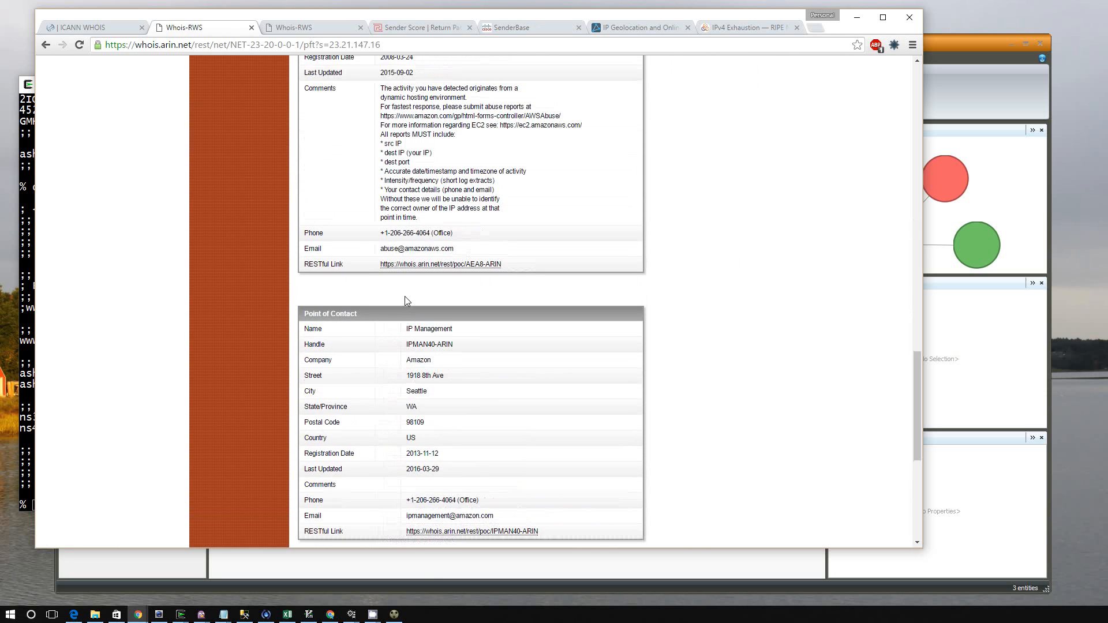
pyautogui.scroll(-8, 406, 301)
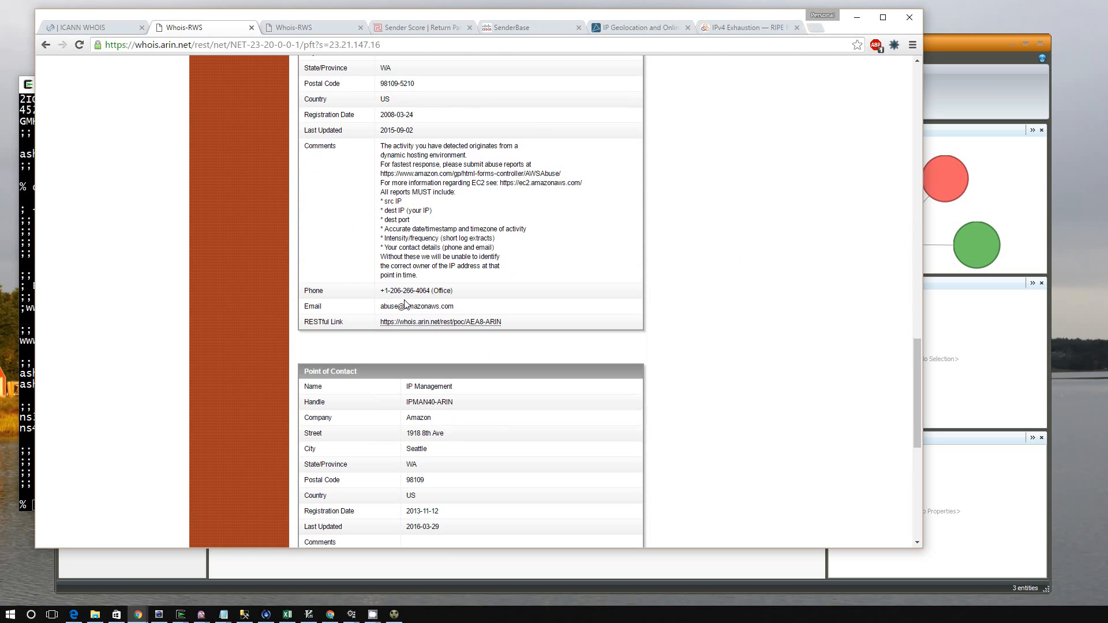
pyautogui.scroll(20, 405, 304)
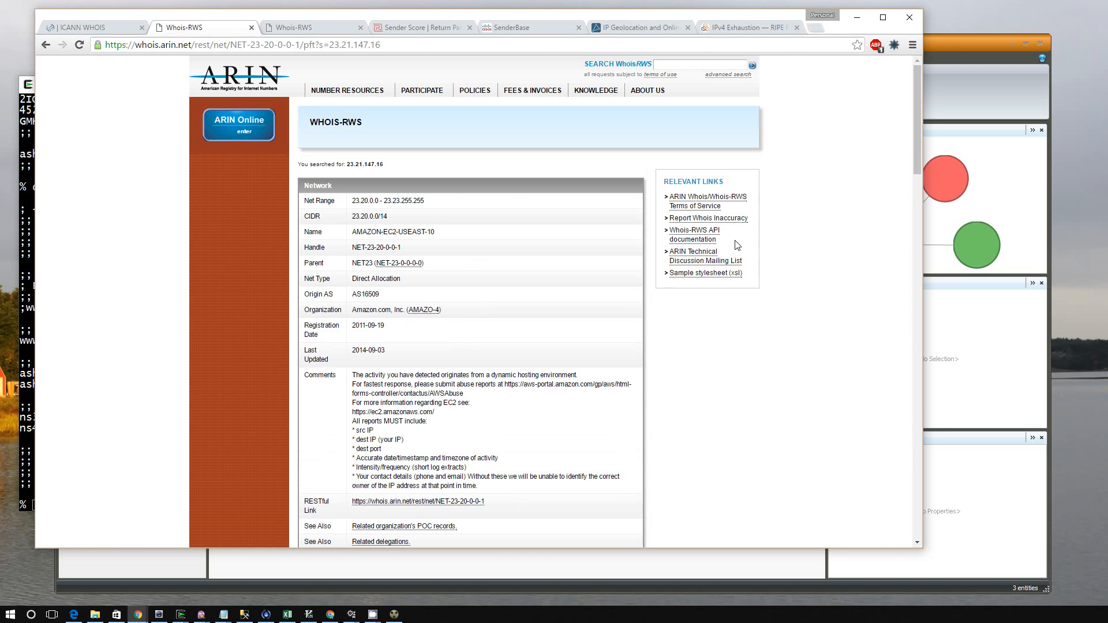
# - Switch to Maltego CaseFile and add a Netblock entity with the range 23.20.0.0 - 23.23.255.255, copied from the ARIN record
pyautogui.click(944, 45)
pyautogui.click(440, 439)
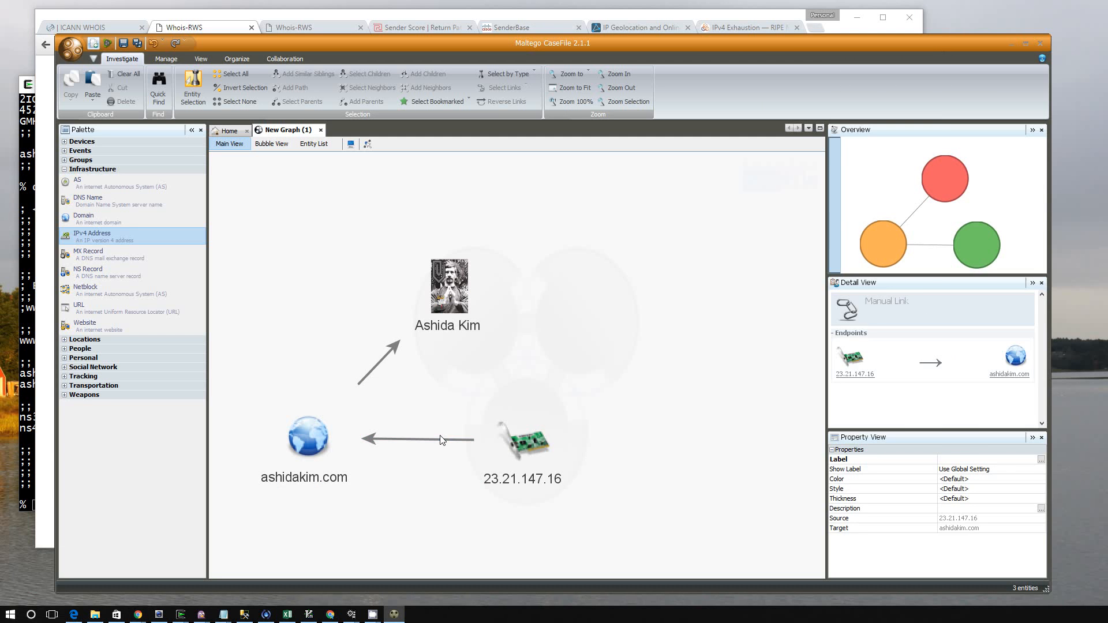
pyautogui.click(302, 437)
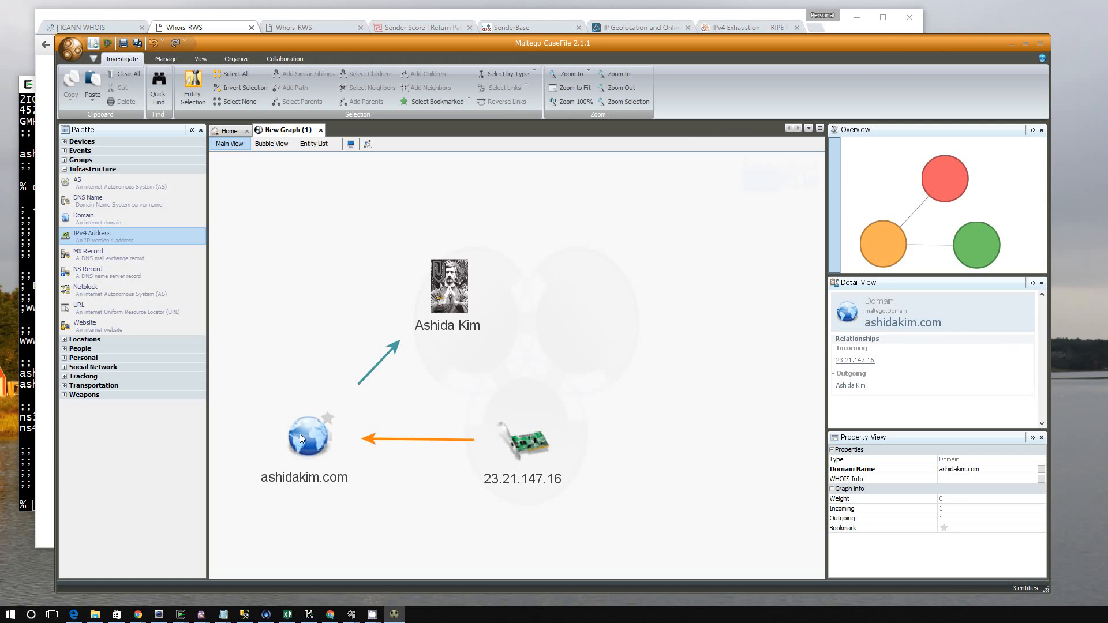
pyautogui.click(242, 375)
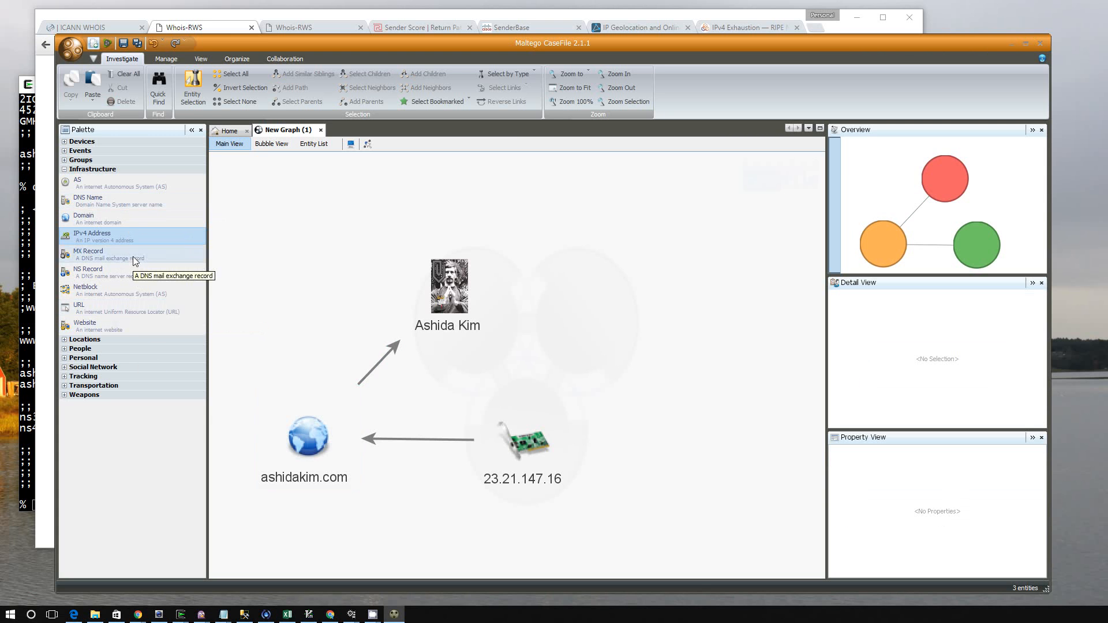
pyautogui.moveTo(125, 295); pyautogui.dragTo(320, 210)
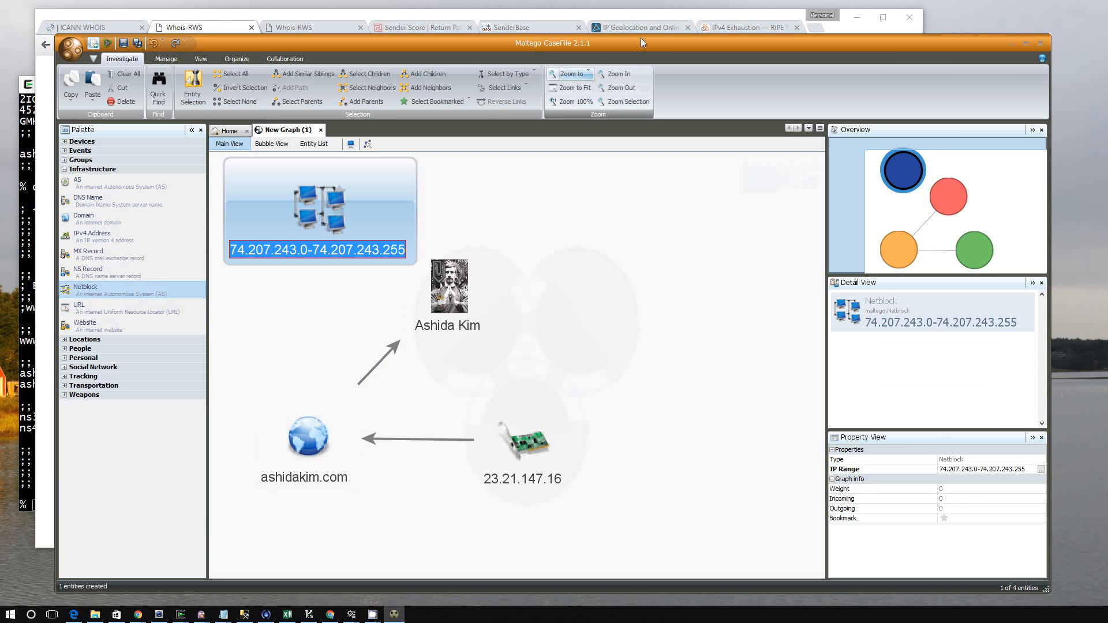
pyautogui.click(214, 27)
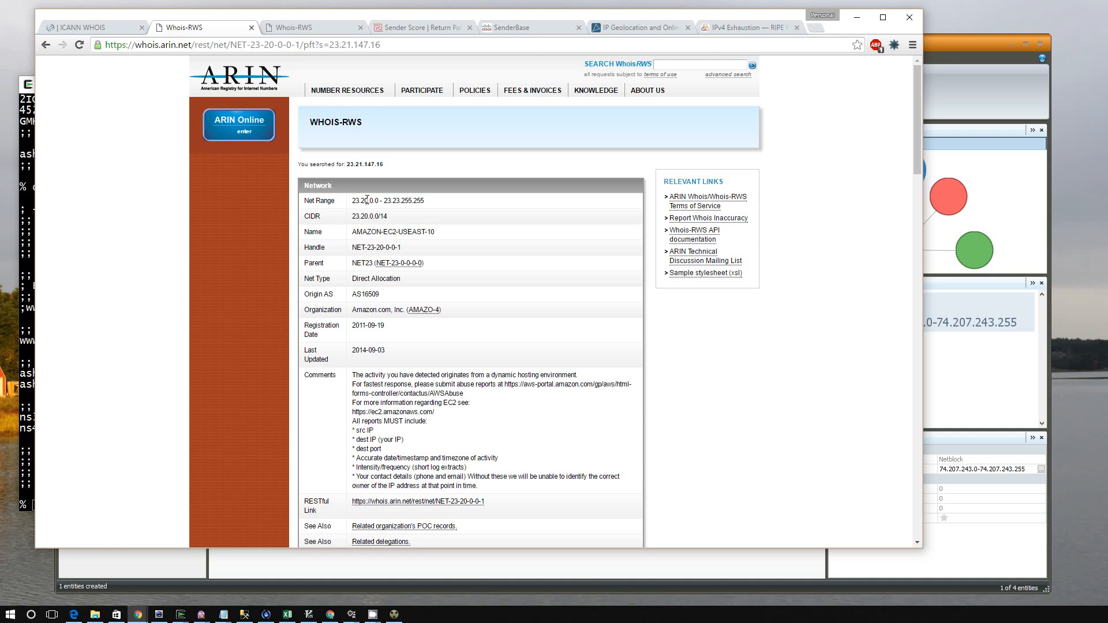
pyautogui.moveTo(353, 201); pyautogui.dragTo(456, 199)
pyautogui.hotkey('ctrl', 'c')
pyautogui.hotkey('alt', 'Tab')
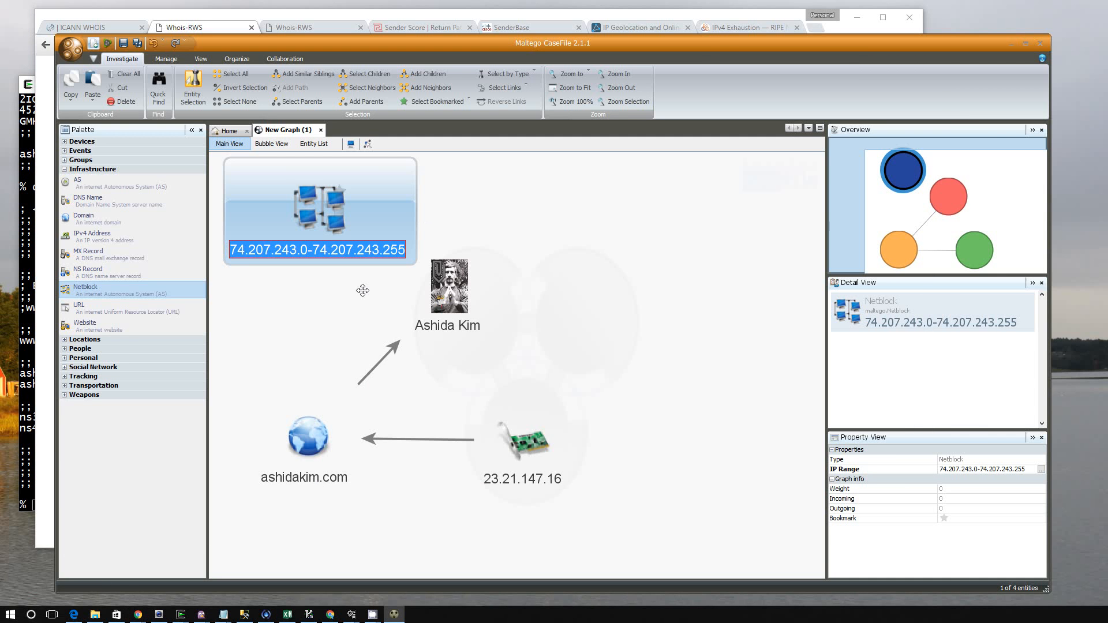
pyautogui.hotkey('ctrl', 'v')
pyautogui.press('Return')
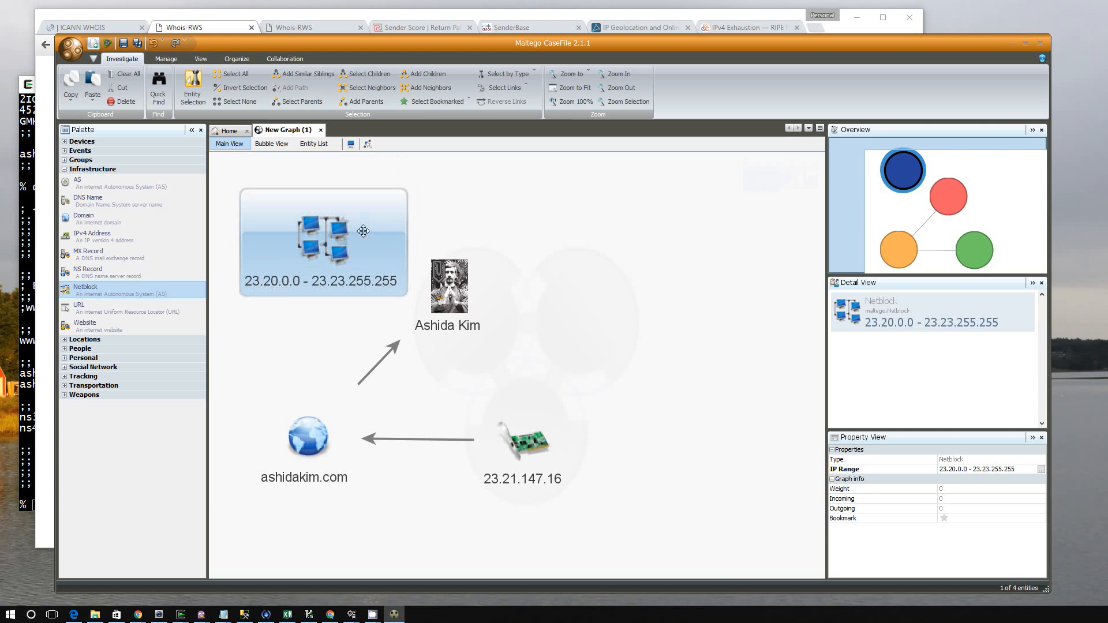
# - Add a Company entity named Amazon to the upper part of the graph, apart from the Ashida Kim entity
pyautogui.click(64, 160)
pyautogui.click(94, 176)
pyautogui.moveTo(94, 176); pyautogui.dragTo(617, 225)
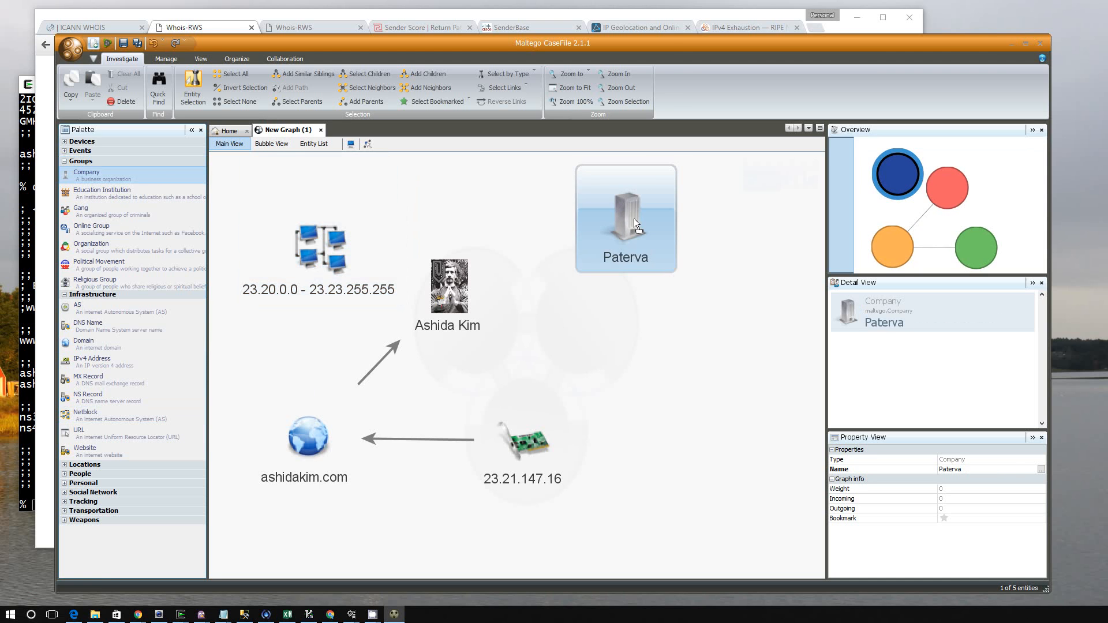
pyautogui.doubleClick(635, 257)
pyautogui.write('Amazon')
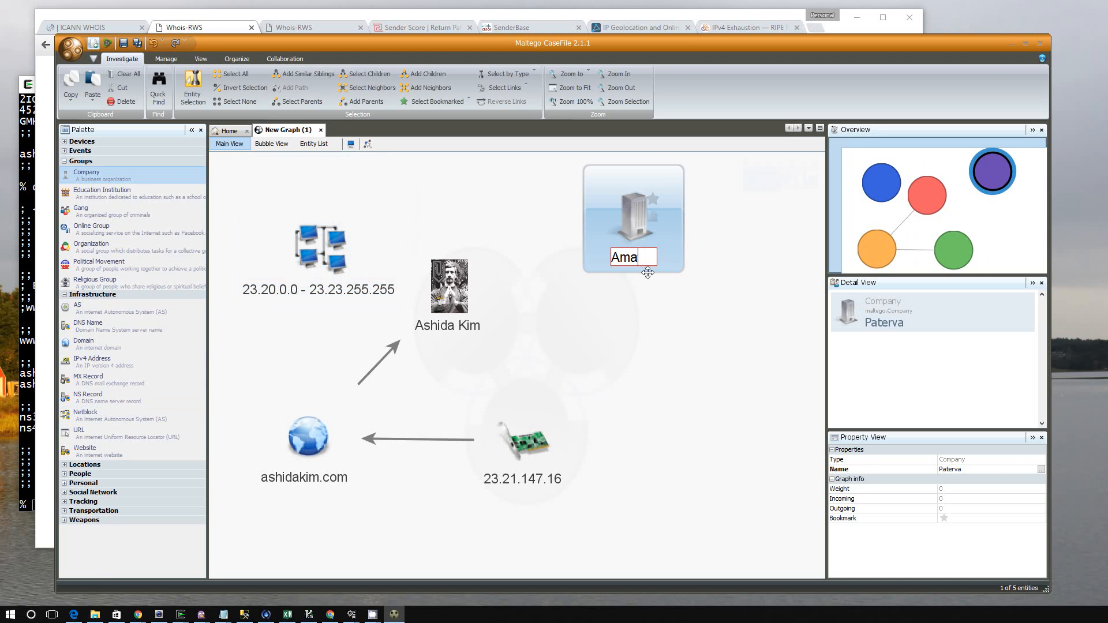
pyautogui.press('Return')
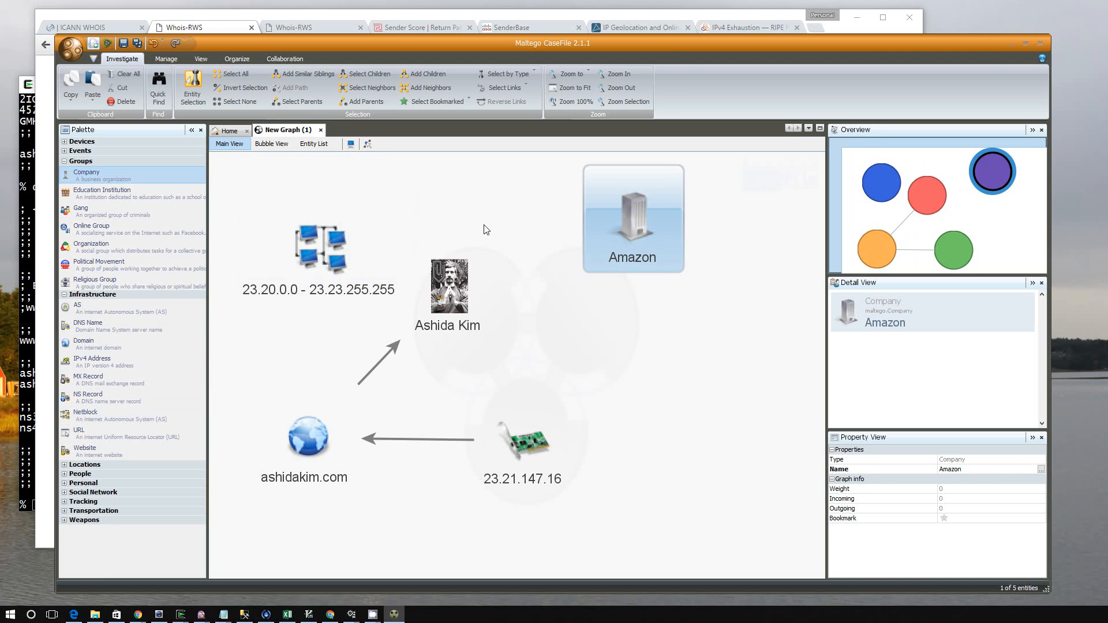
pyautogui.click(337, 424)
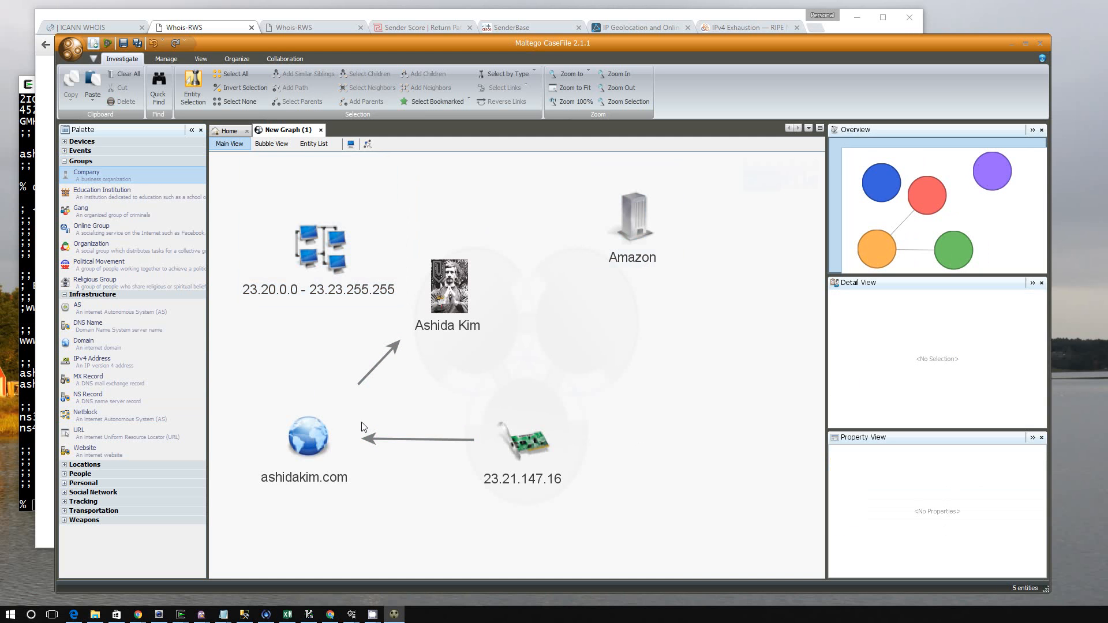
# - Move ashidakim.com to the right of Ashida Kim and link 23.21.147.16 to the 23.20.0.0 - 23.23.255.255 netblock with default link properties
pyautogui.moveTo(326, 441); pyautogui.dragTo(742, 343)
pyautogui.moveTo(522, 441); pyautogui.dragTo(322, 258)
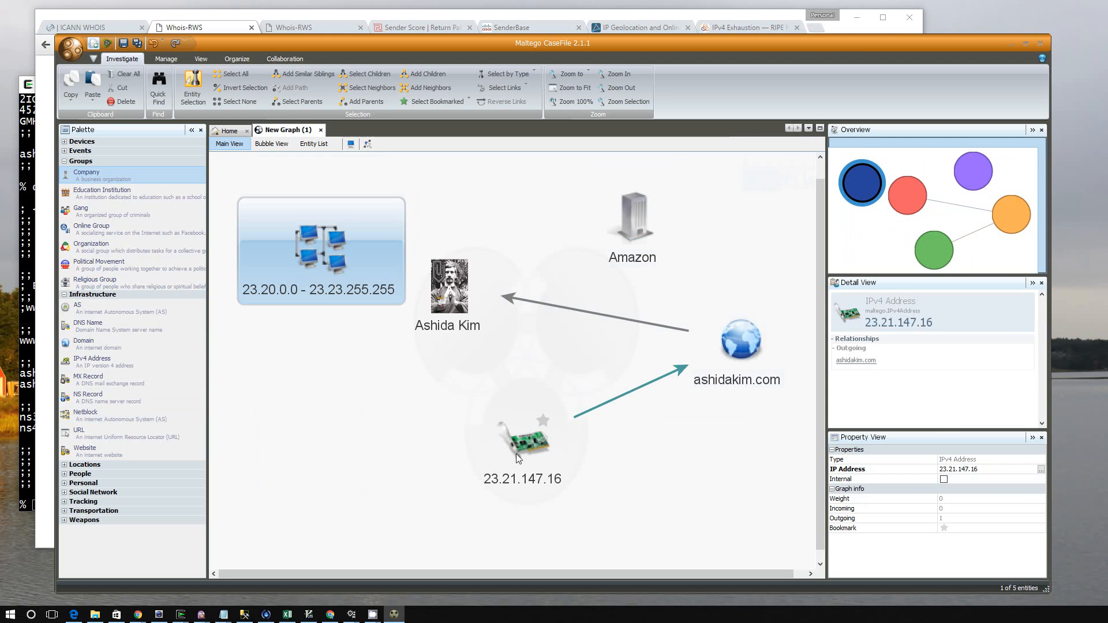
pyautogui.moveTo(525, 445); pyautogui.dragTo(317, 259)
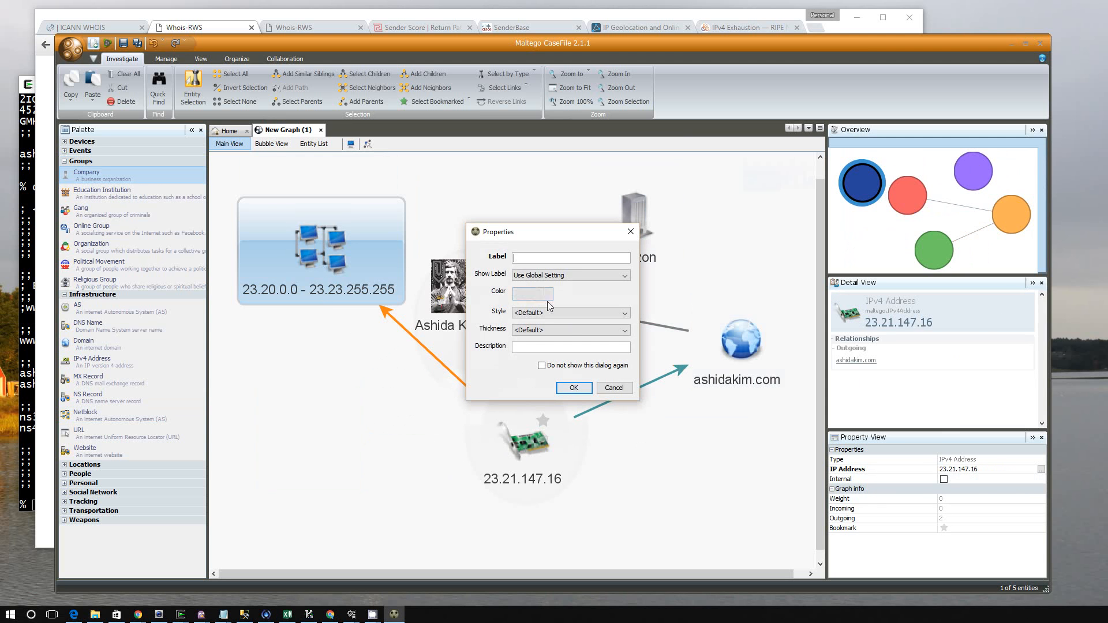
pyautogui.click(573, 387)
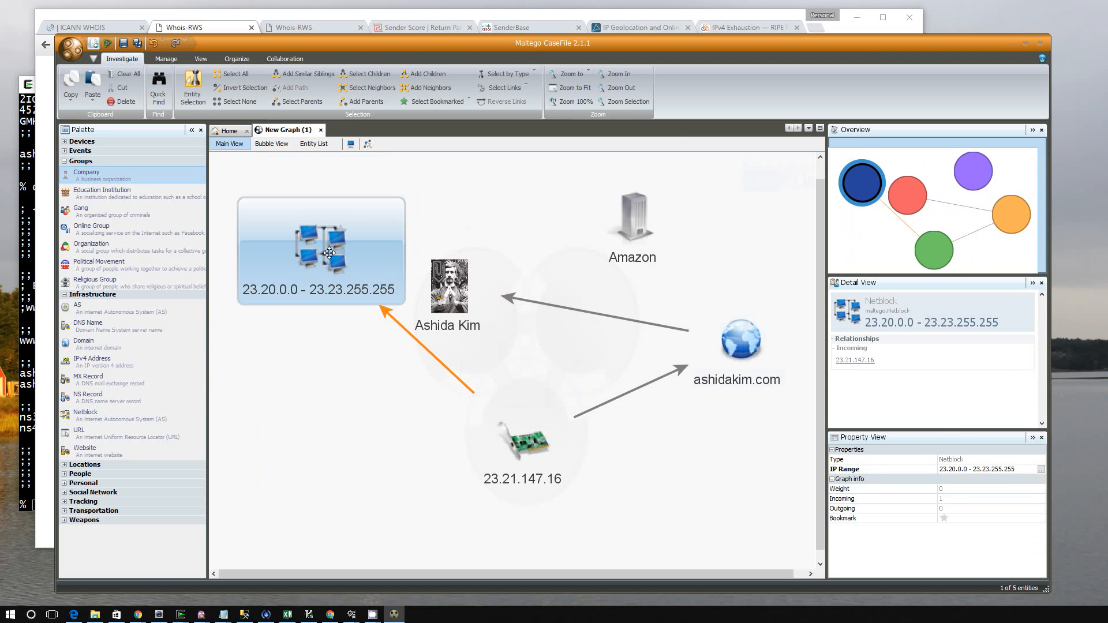
# - Link the netblock to the Amazon company with default link properties, and move the 23.21.147.16 entity directly beneath the netblock
pyautogui.moveTo(329, 252); pyautogui.dragTo(629, 212)
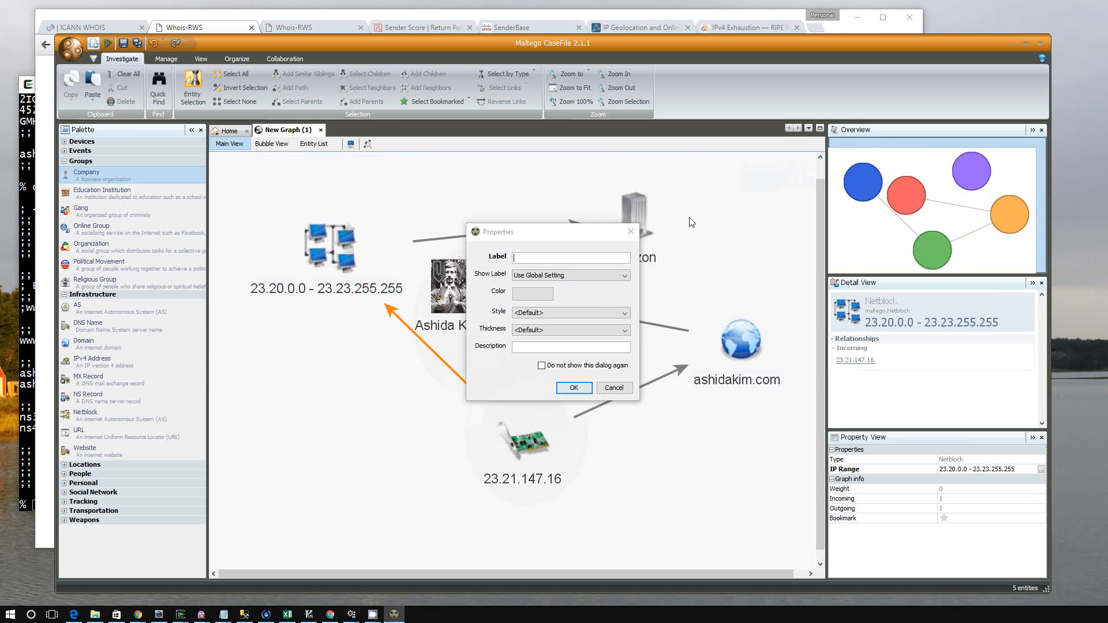
pyautogui.click(577, 388)
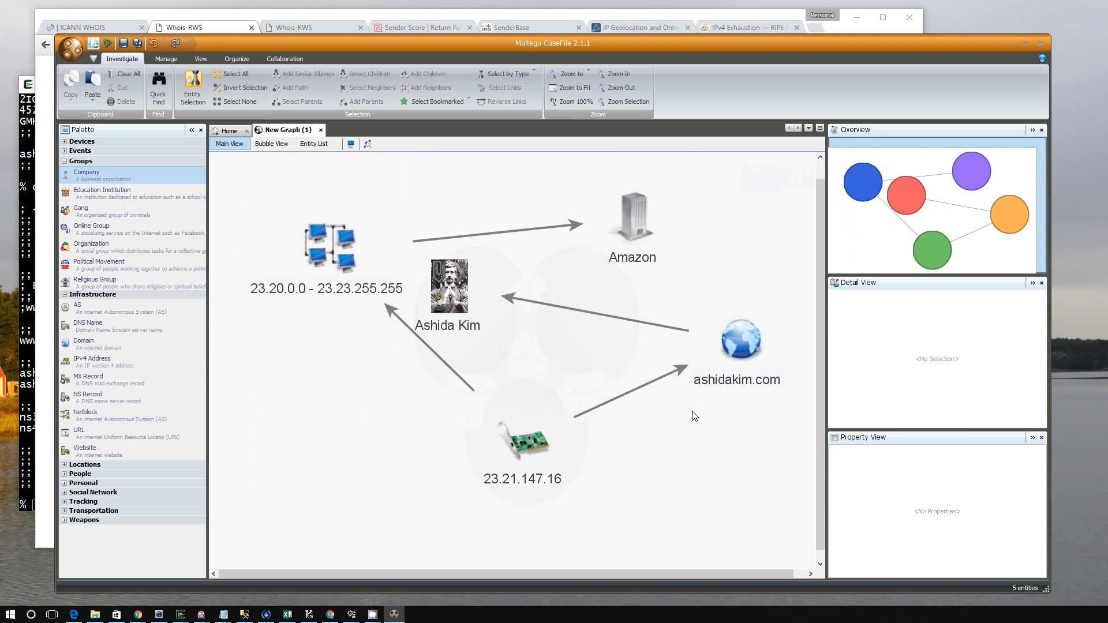
pyautogui.click(506, 444)
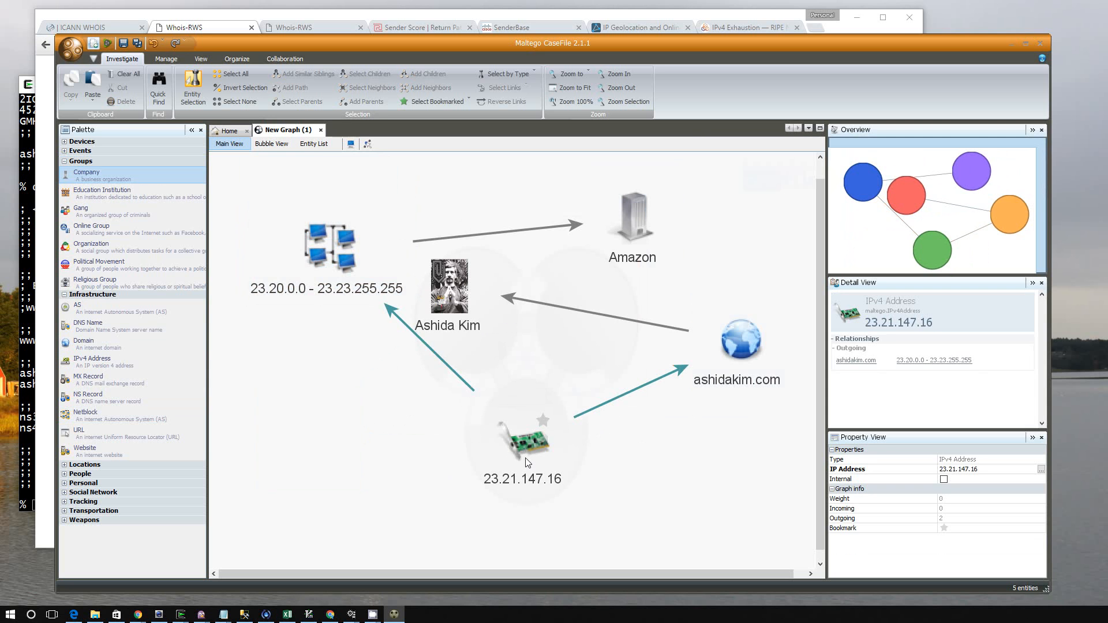
pyautogui.moveTo(526, 462); pyautogui.dragTo(350, 478)
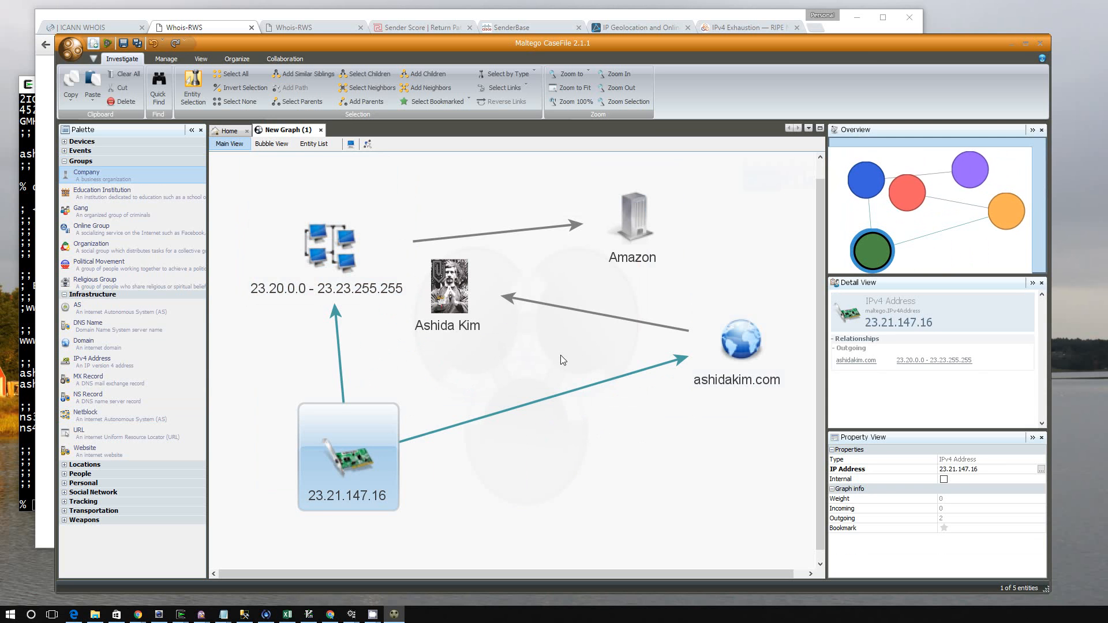
# - Try the automatic layouts on the whole graph, including Circular, and arrange the entities with the Organic layout
pyautogui.click(200, 58)
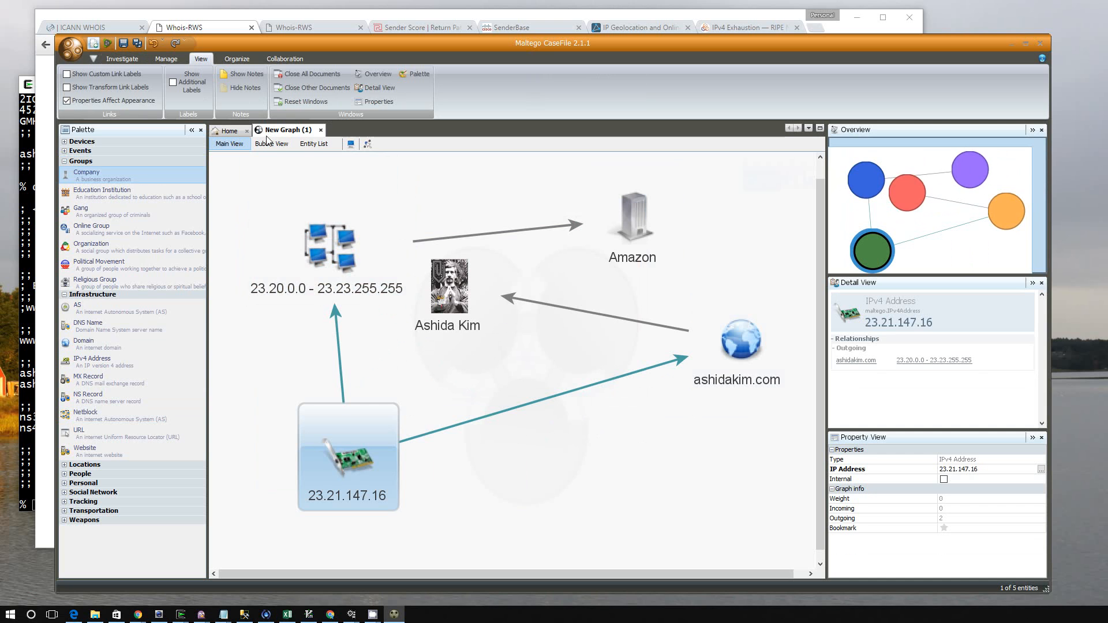
pyautogui.click(166, 60)
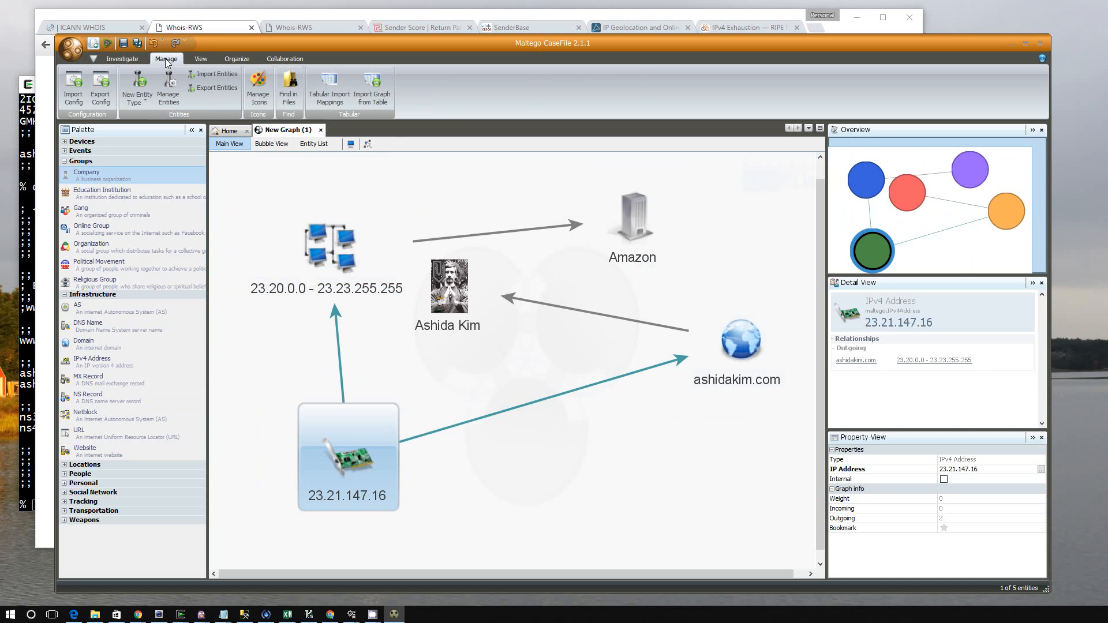
pyautogui.click(239, 60)
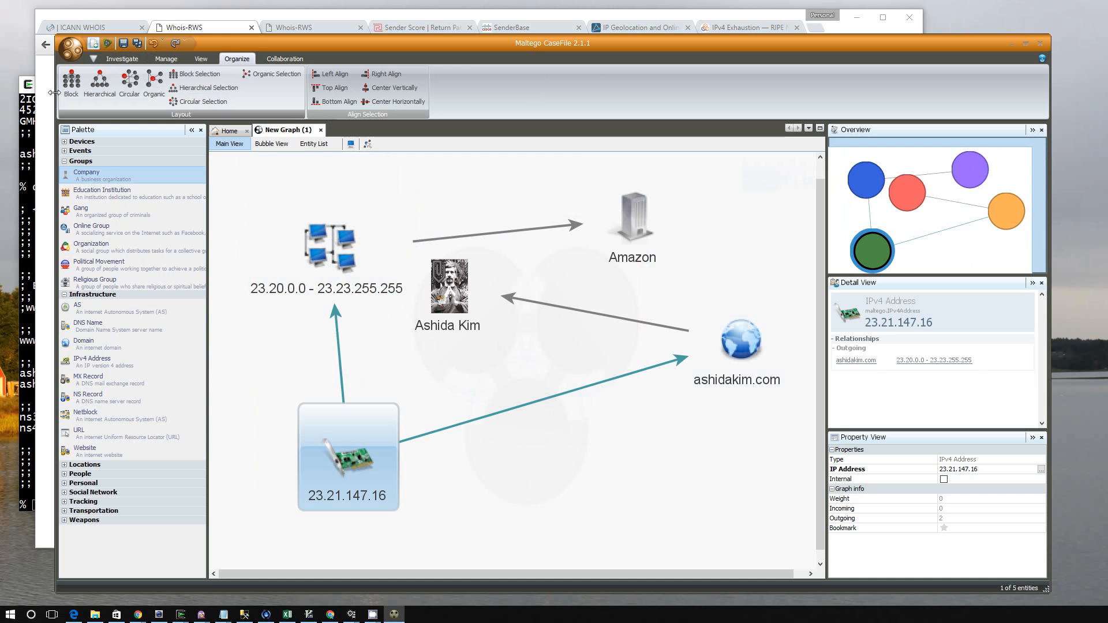
pyautogui.click(72, 84)
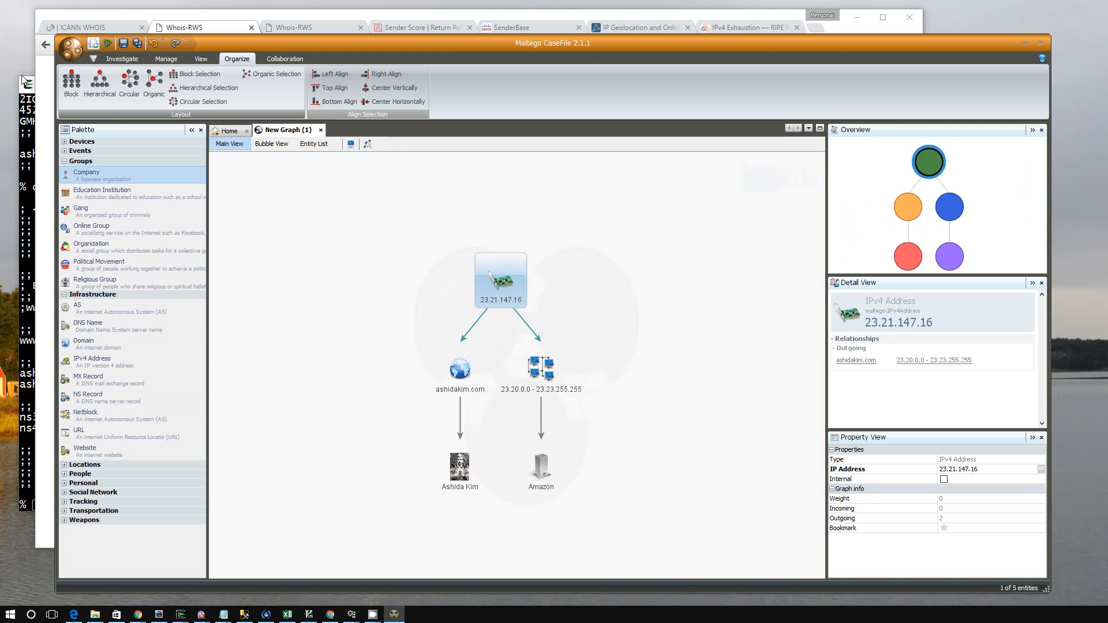
pyautogui.click(129, 84)
pyautogui.click(131, 86)
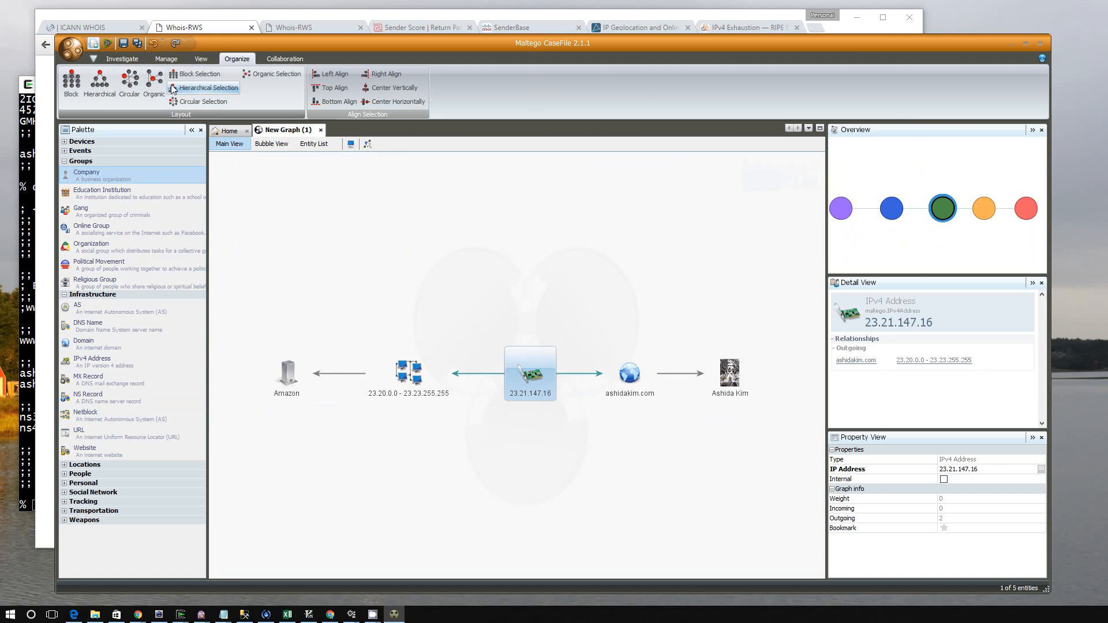
pyautogui.click(152, 92)
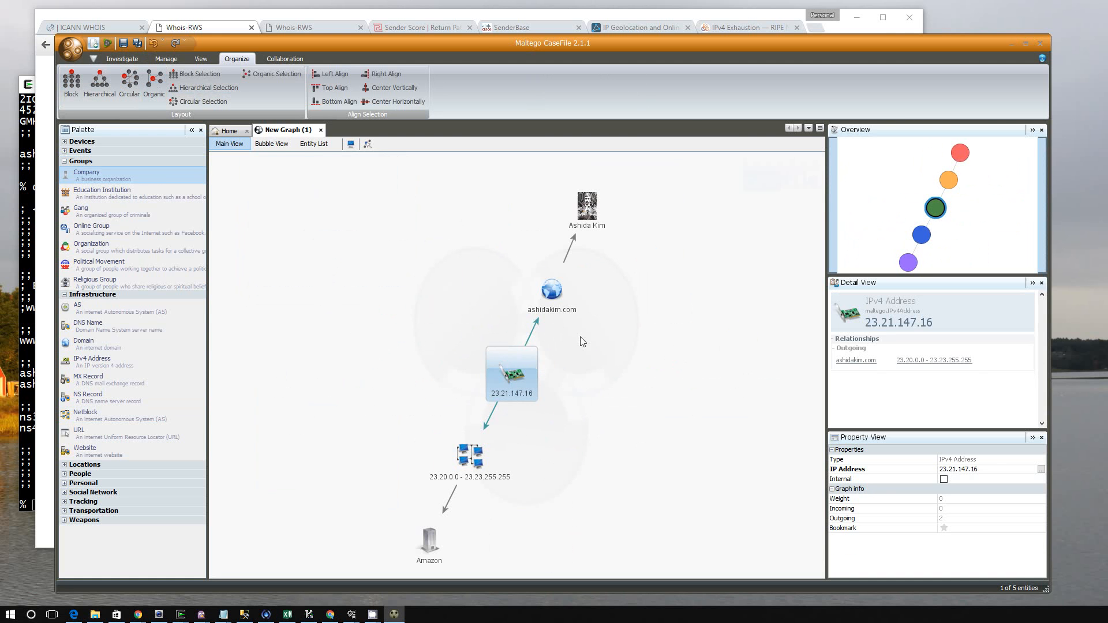
pyautogui.click(584, 369)
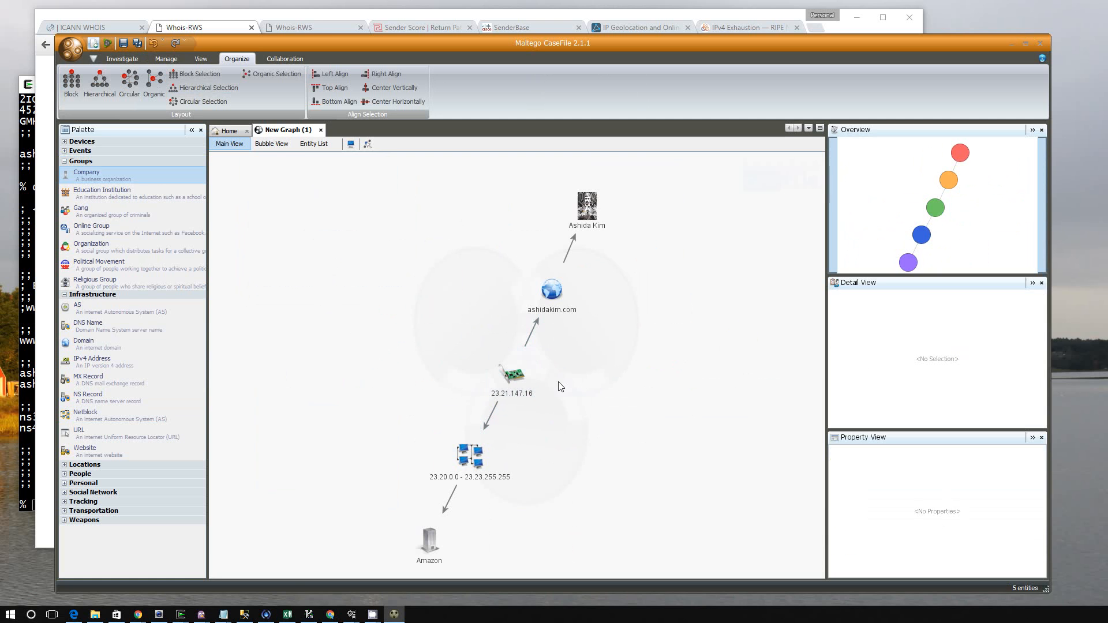
pyautogui.click(510, 375)
pyautogui.click(287, 220)
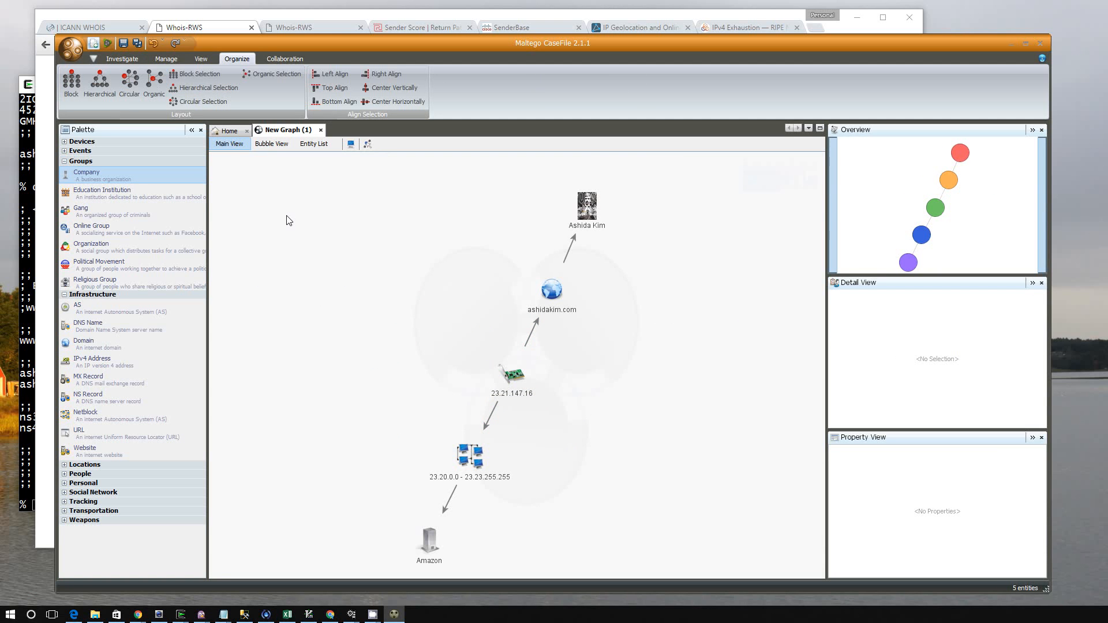
# - Switch to the browser, revisit the ARIN network record for 23.21.147.16 and bring up the MaxMind home page
pyautogui.click(209, 29)
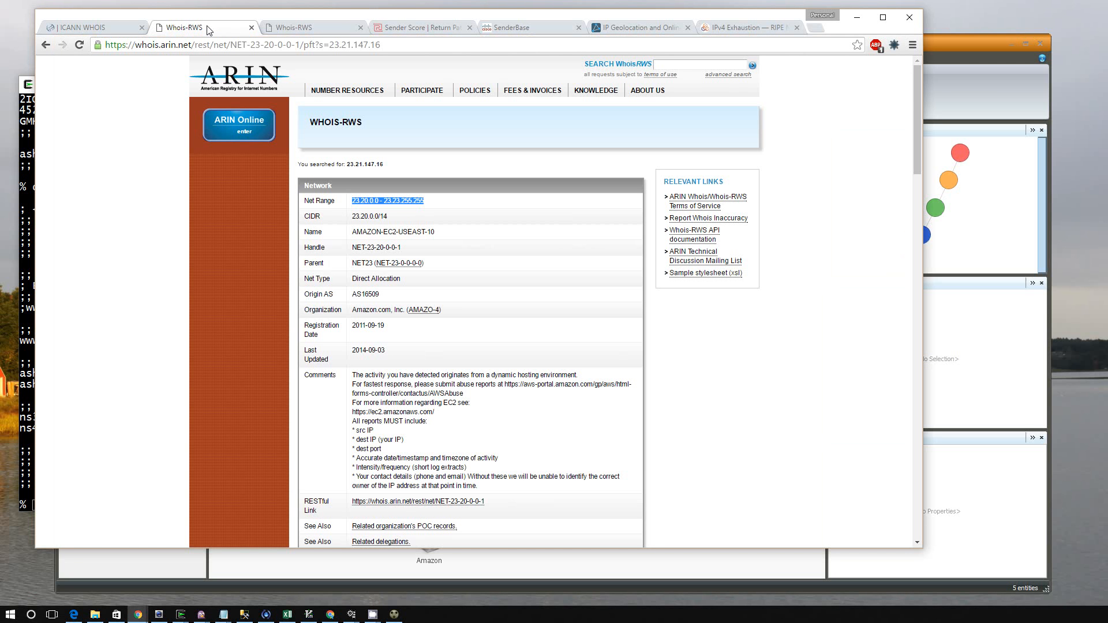
pyautogui.click(520, 311)
pyautogui.click(620, 26)
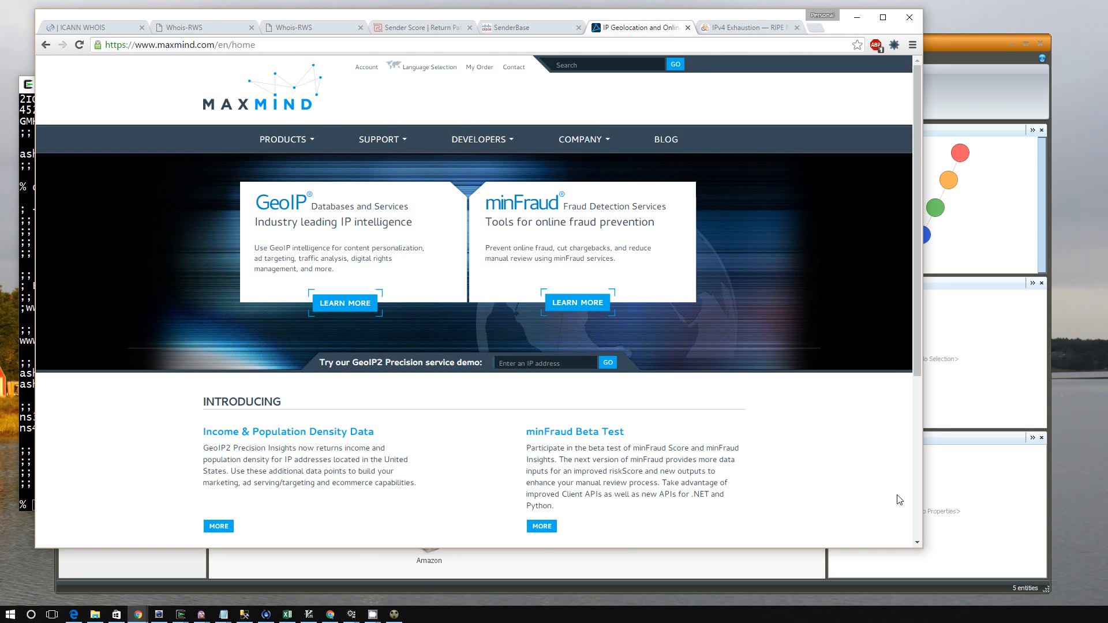
# - Return to Maltego CaseFile and copy the address 23.21.147.16 from the IPv4 entity's details
pyautogui.click(1037, 421)
pyautogui.click(513, 393)
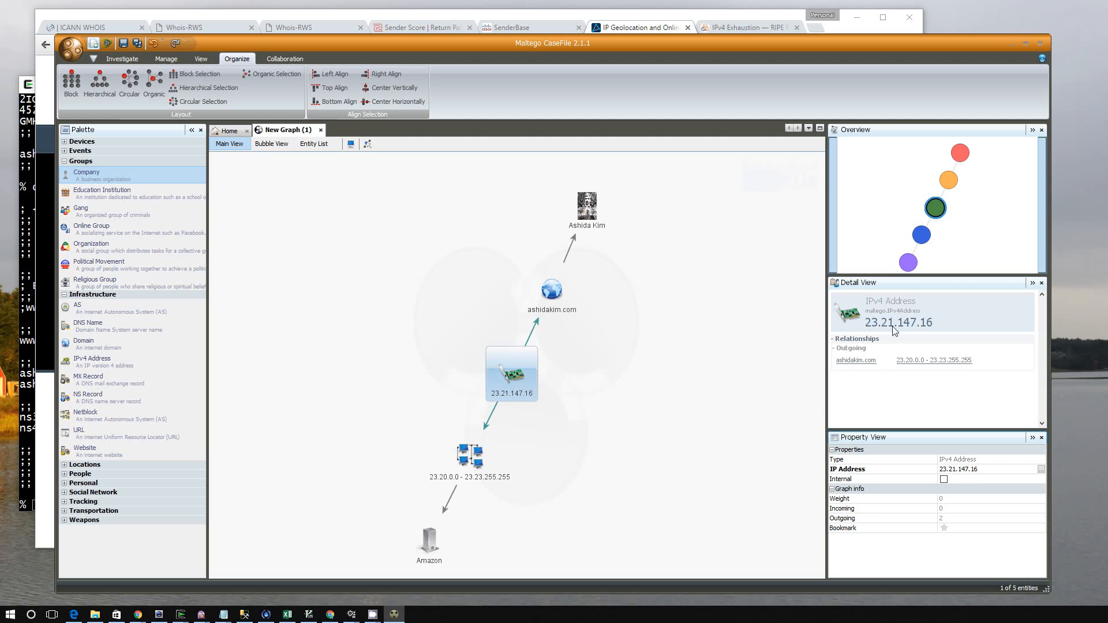
pyautogui.moveTo(865, 327)
pyautogui.mouseDown()
pyautogui.moveTo(932, 326)
pyautogui.moveTo(871, 326)
pyautogui.mouseUp()
pyautogui.hotkey('ctrl', 'c')
pyautogui.click(945, 317)
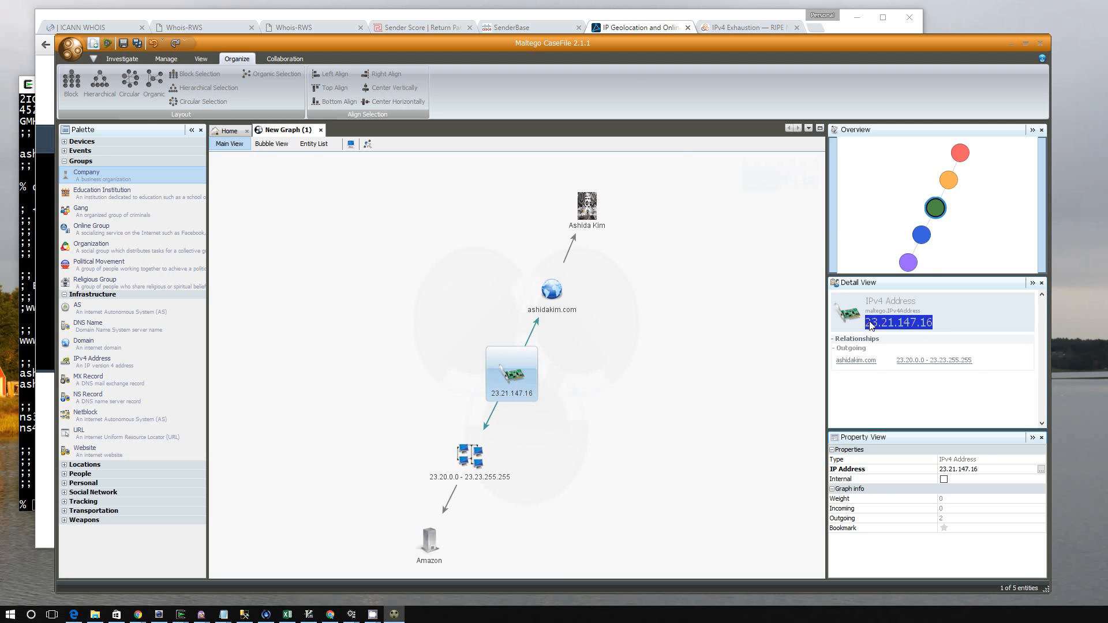
# - Switch to MaxMind in the browser, look up 23.21.147.16 in the GeoIP2 Precision demo and highlight the location result
pyautogui.click(612, 29)
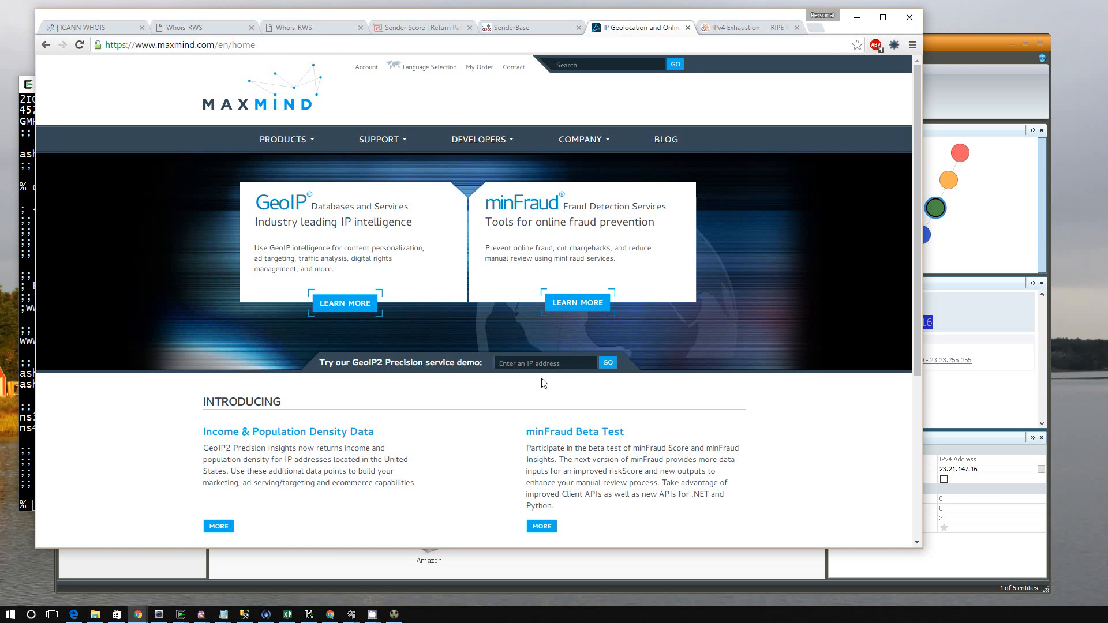
pyautogui.hotkey('ctrl', 'v')
pyautogui.click(607, 362)
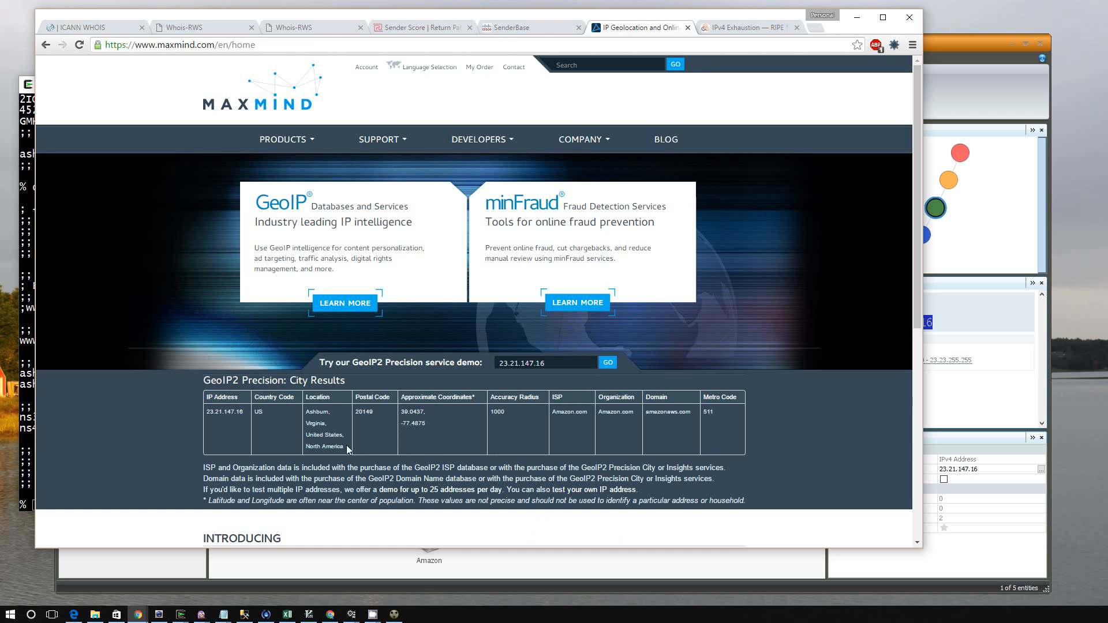
pyautogui.moveTo(310, 413); pyautogui.dragTo(343, 449)
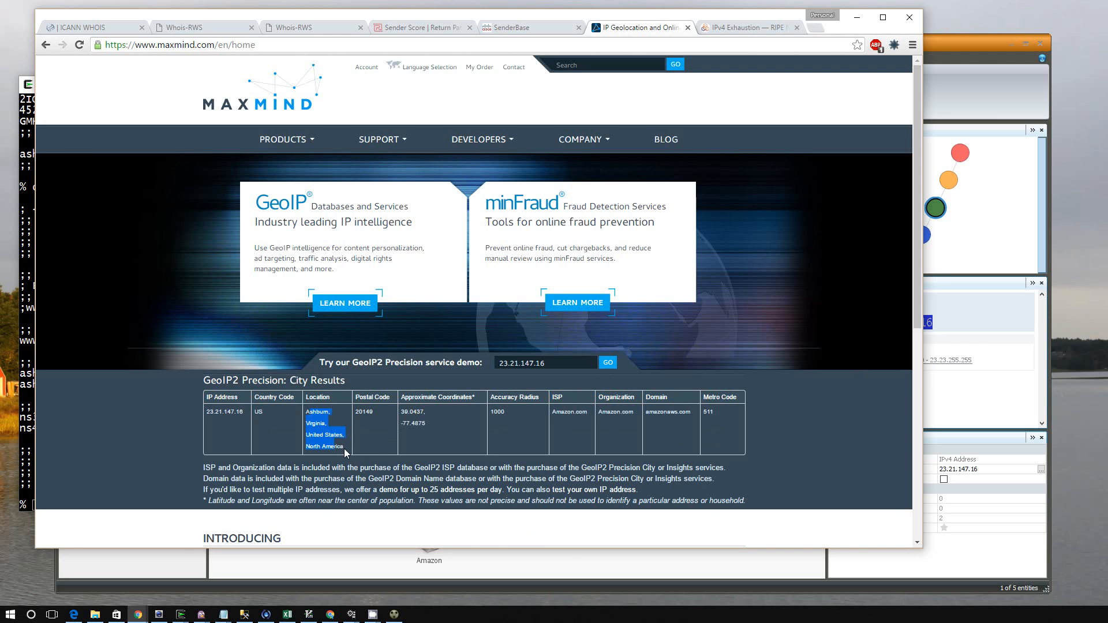
# - Switch to Maltego CaseFile and add a City entity named Ashburn, VA, USA to the graph, left of Ashida Kim
pyautogui.click(943, 61)
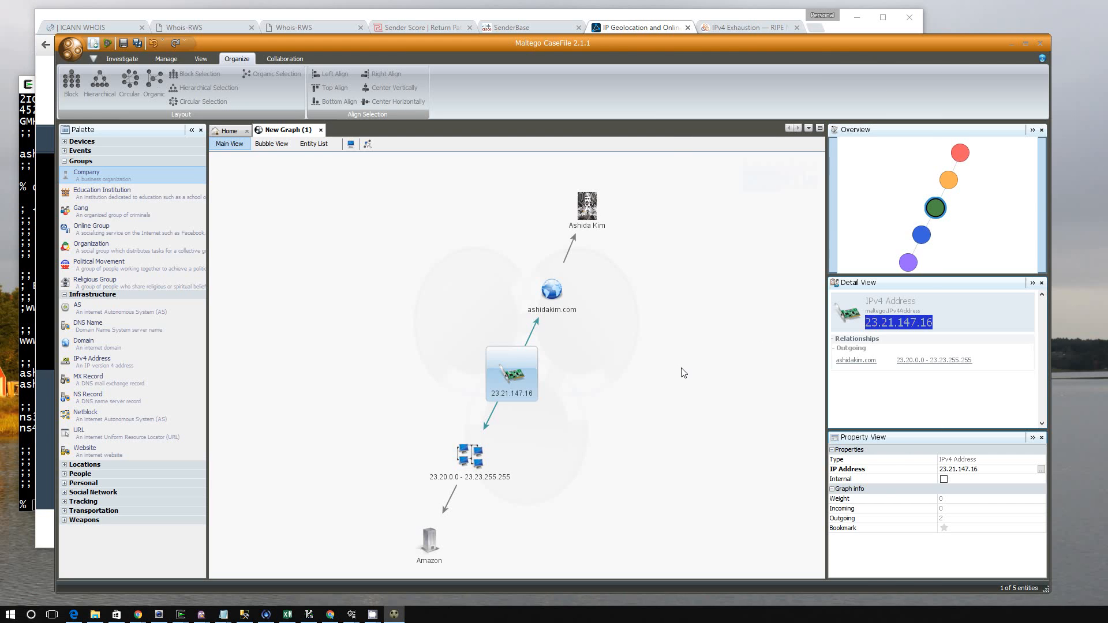
pyautogui.click(329, 298)
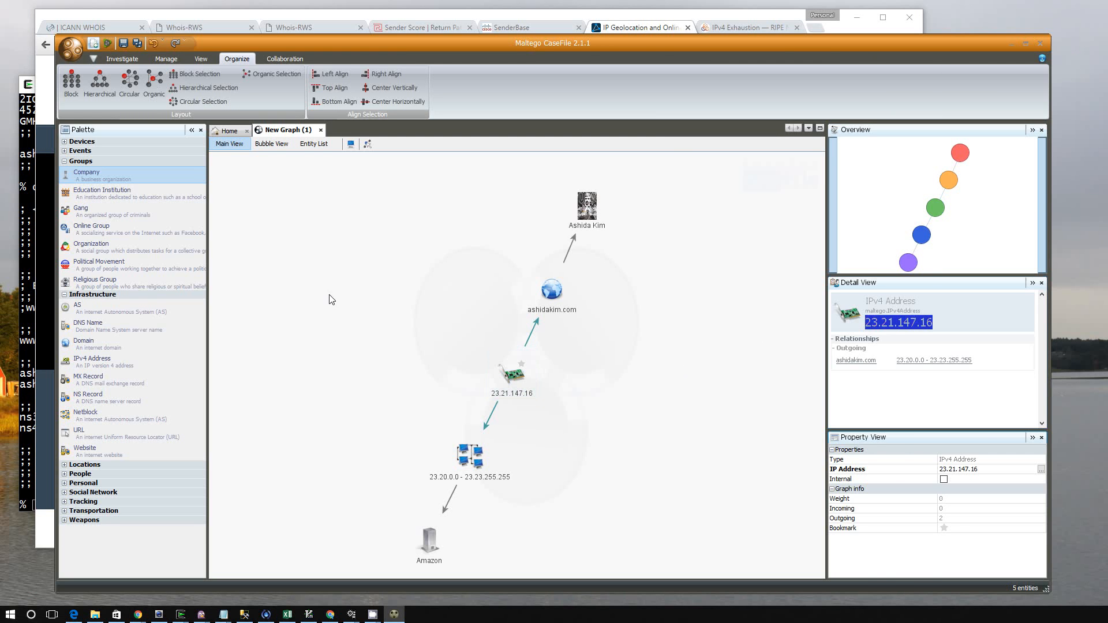
pyautogui.click(65, 295)
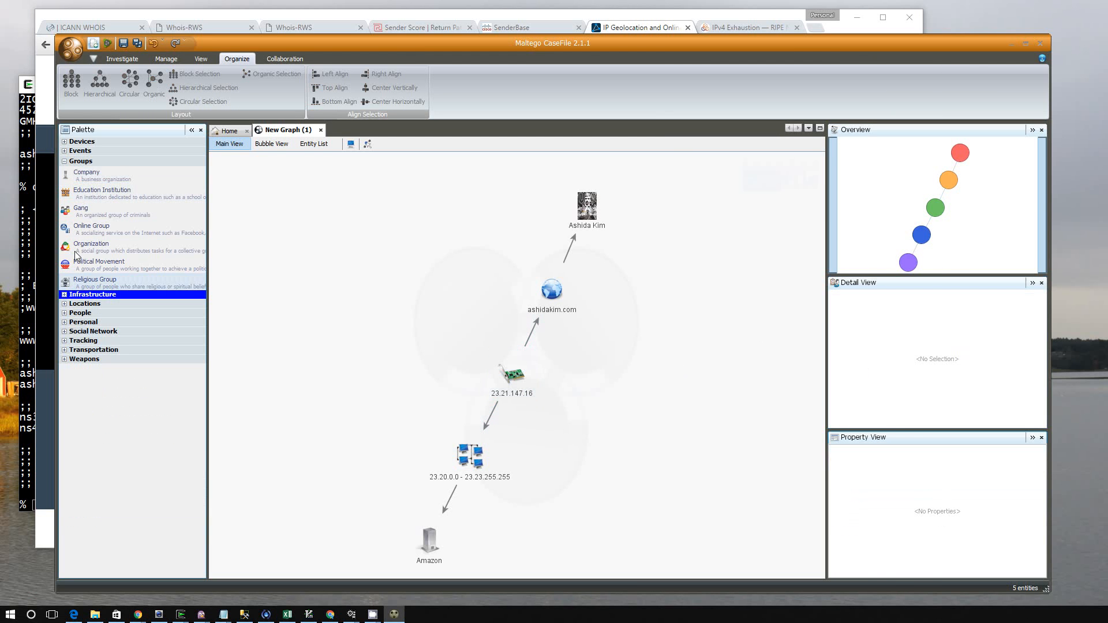
pyautogui.click(64, 162)
pyautogui.click(64, 179)
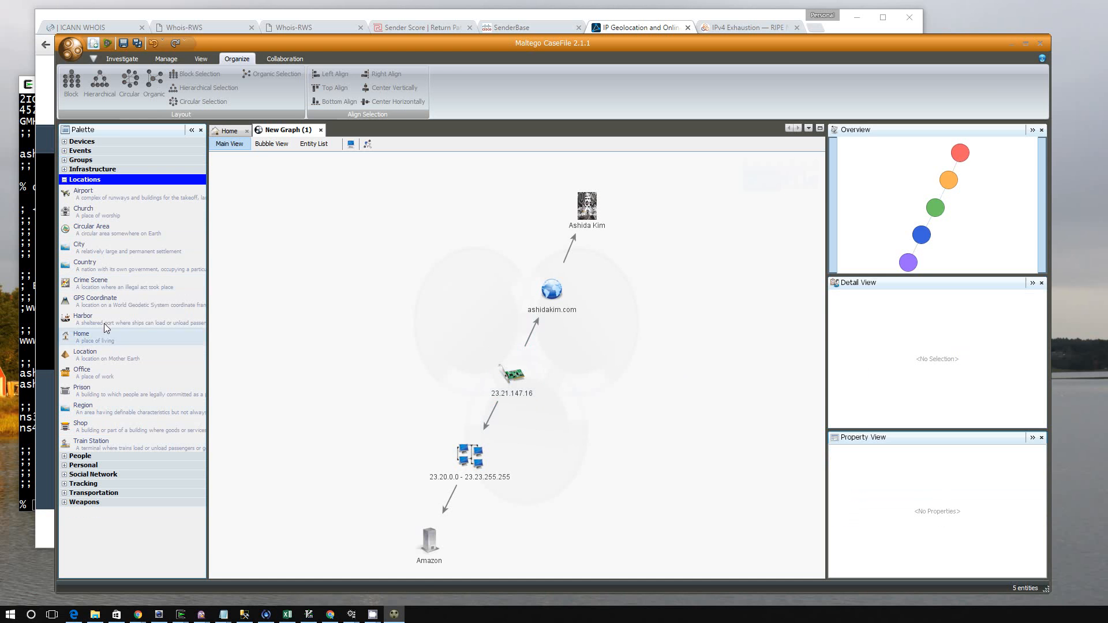
pyautogui.click(96, 237)
pyautogui.click(87, 253)
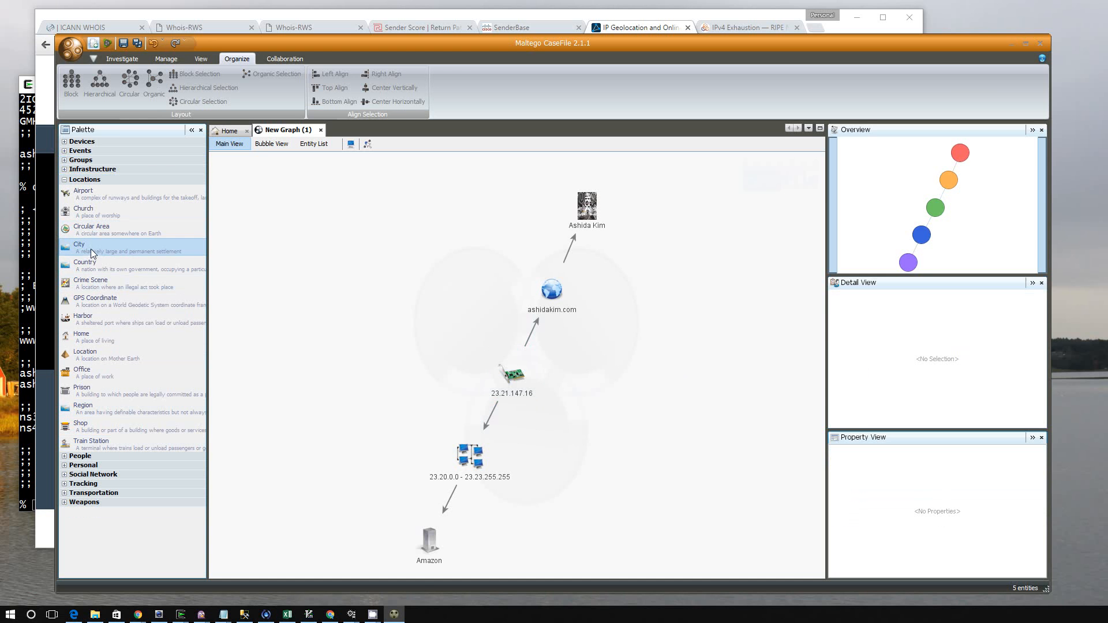
pyautogui.moveTo(88, 249); pyautogui.dragTo(430, 220)
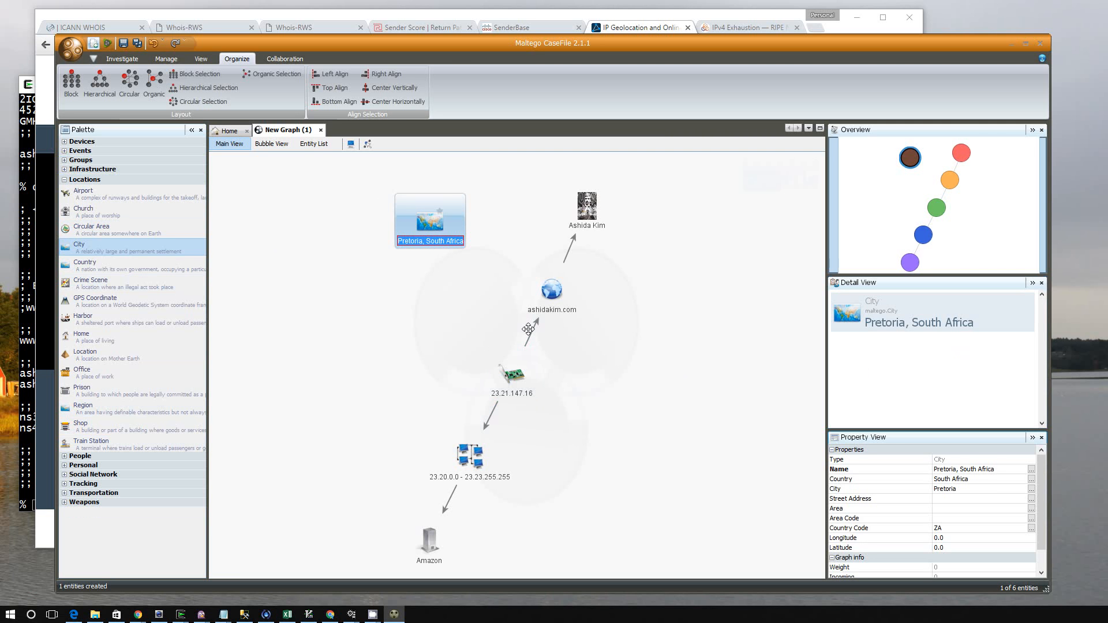
pyautogui.write('Ashburn, VA')
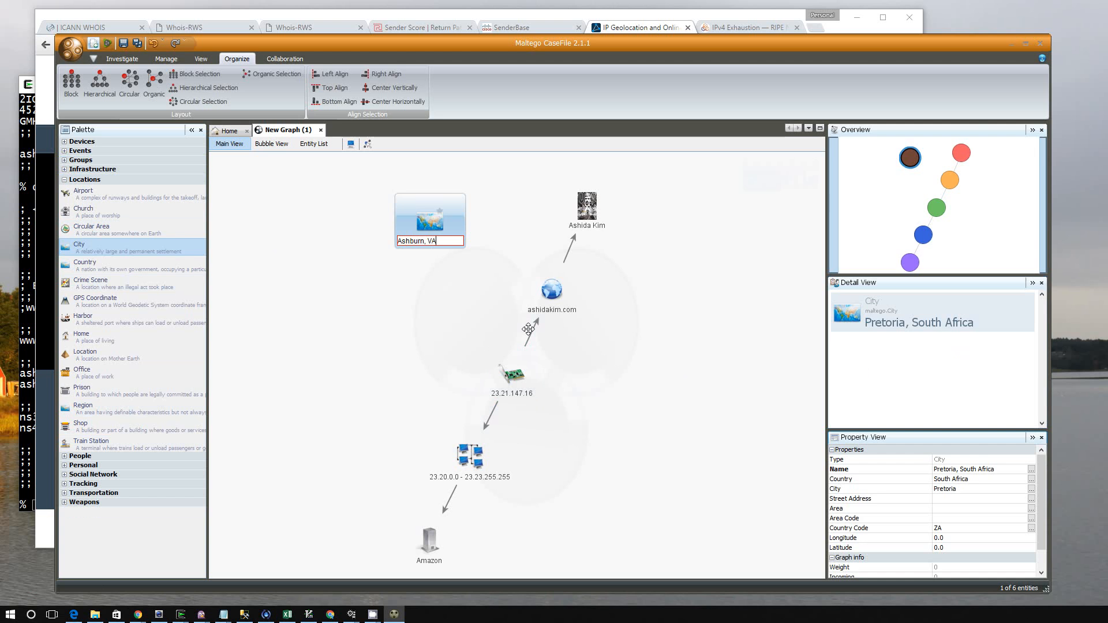
pyautogui.write(', USA')
pyautogui.press('Return')
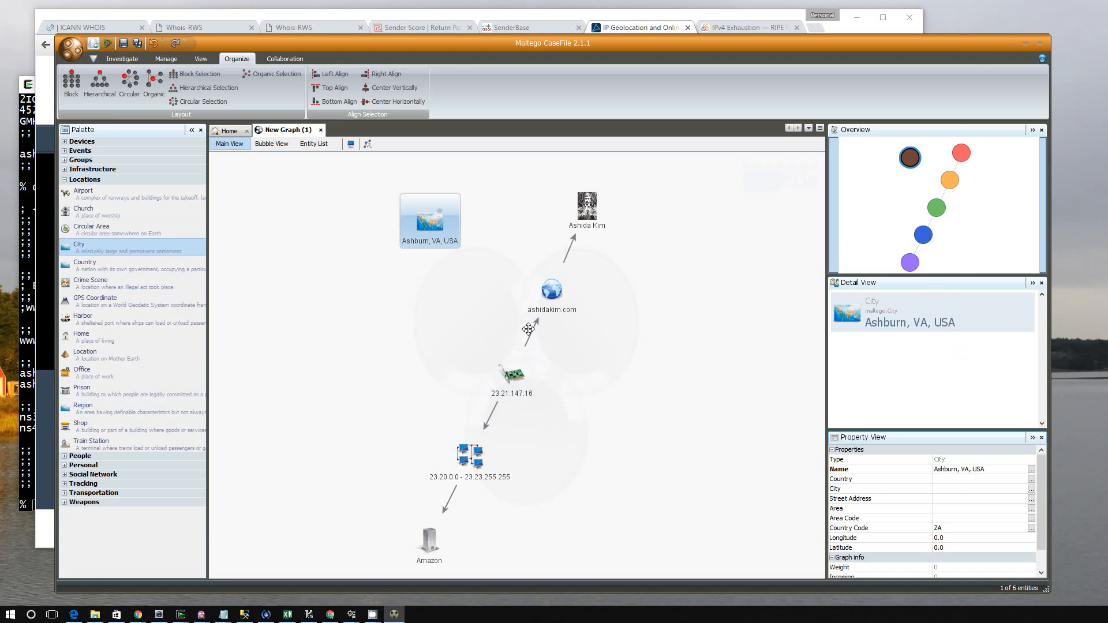
# - Link the 23.20.0.0 - 23.23.255.255 netblock to the Ashburn, VA, USA city with default link properties
pyautogui.click(411, 418)
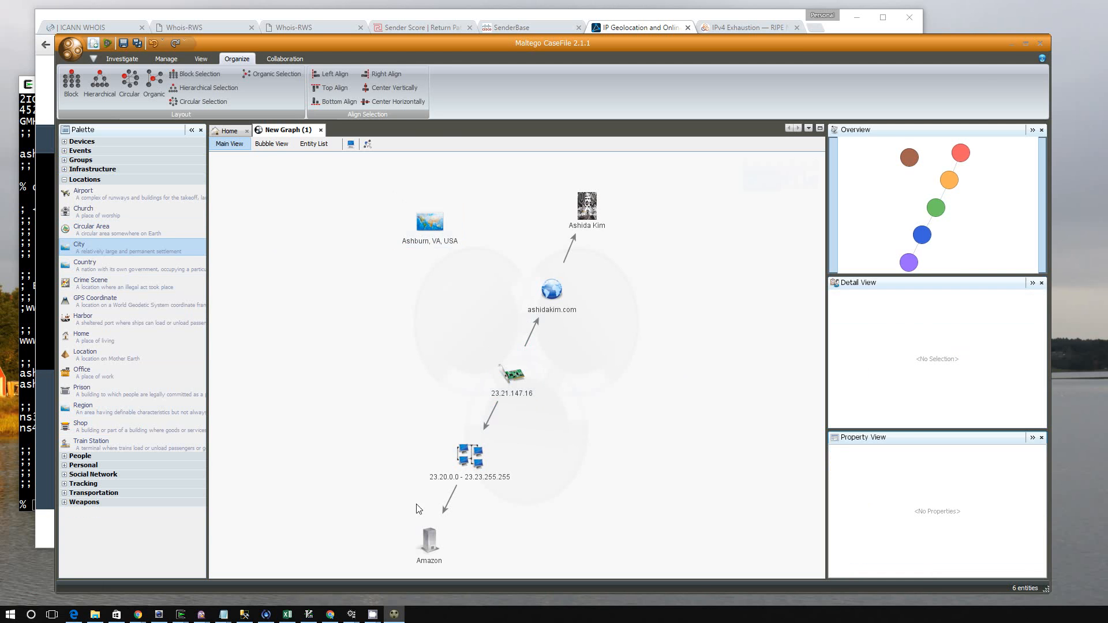
pyautogui.click(469, 453)
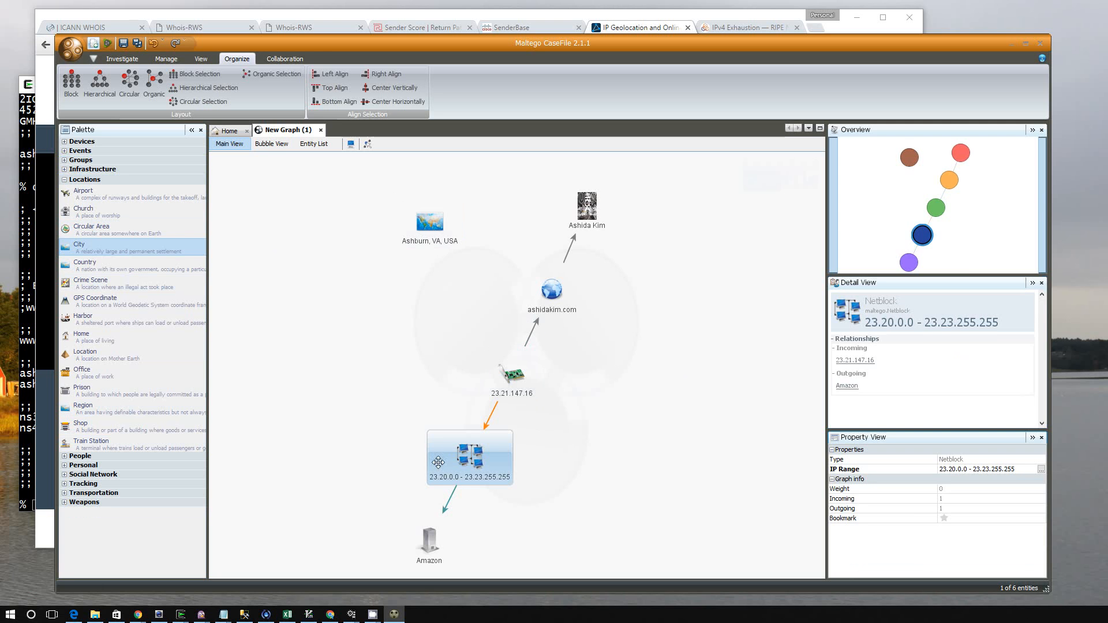
pyautogui.click(440, 373)
pyautogui.click(474, 460)
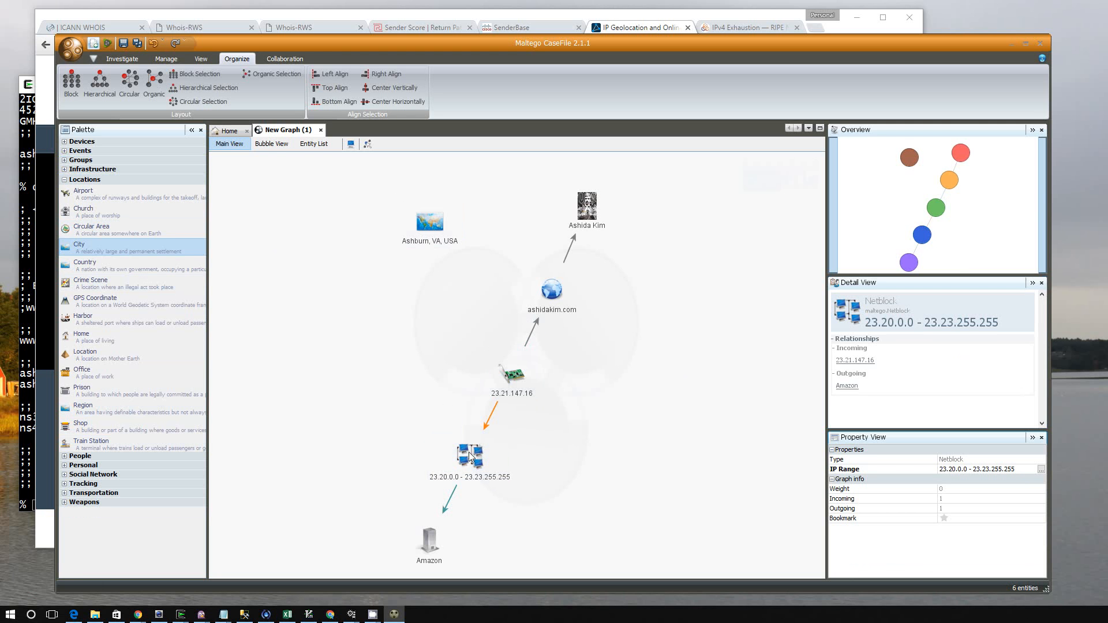
pyautogui.moveTo(471, 456); pyautogui.dragTo(417, 207)
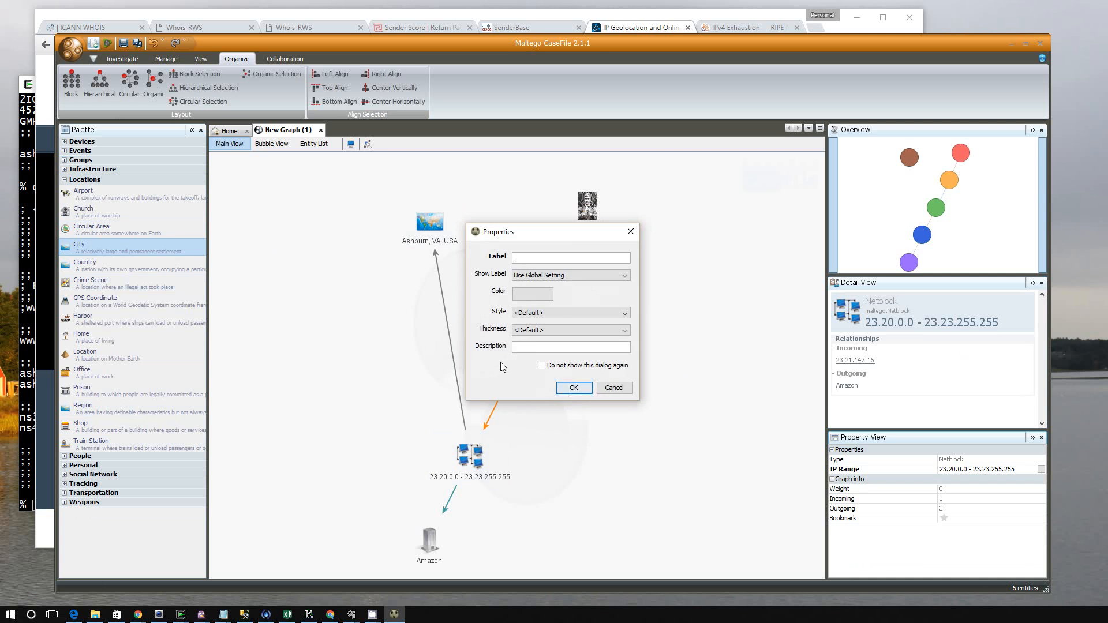
pyautogui.click(574, 389)
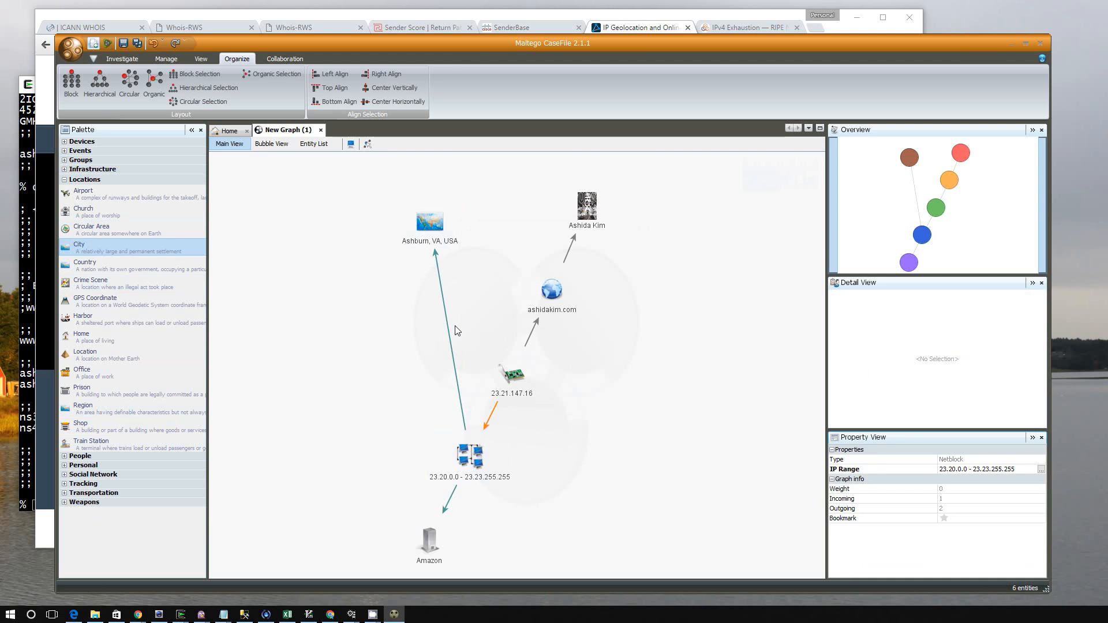
# - Move the Ashburn, VA, USA city down beside the 23.20.0.0 - 23.23.255.255 netblock and select Amazon
pyautogui.moveTo(422, 233); pyautogui.dragTo(369, 378)
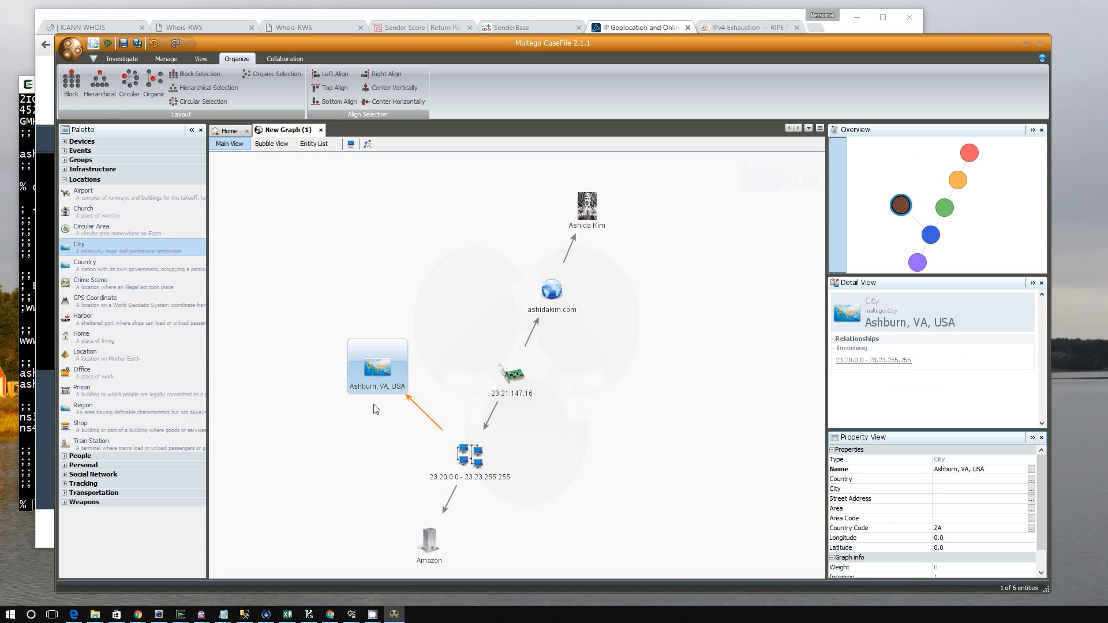
pyautogui.click(425, 551)
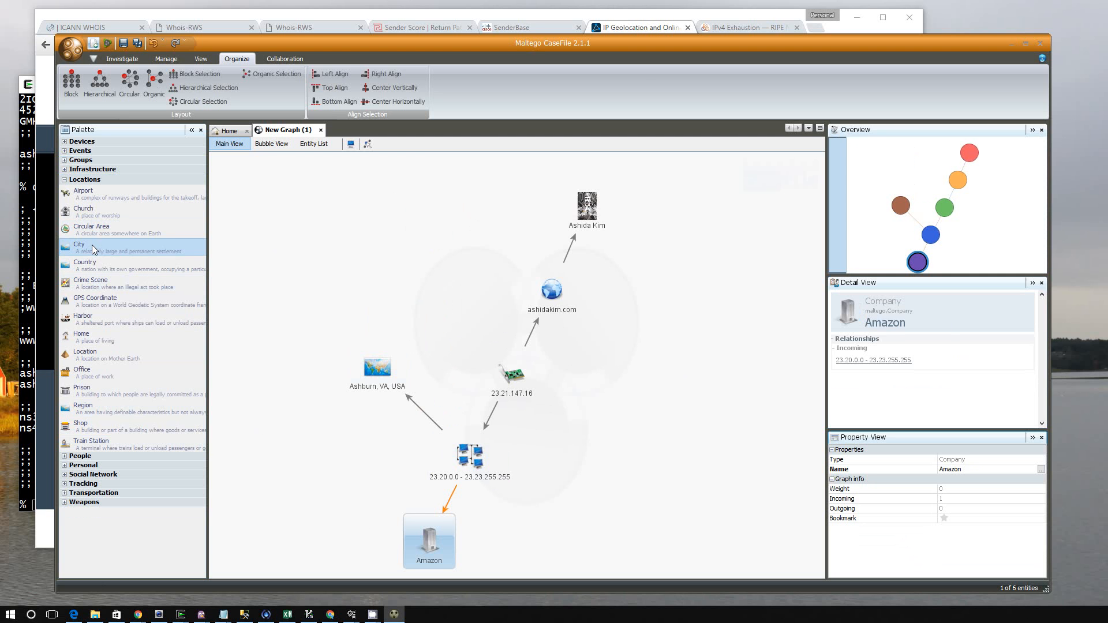
# - Switch to the MaxMind results in the browser and examine the accuracy radius and approximate coordinates for 23.21.147.16
pyautogui.click(643, 27)
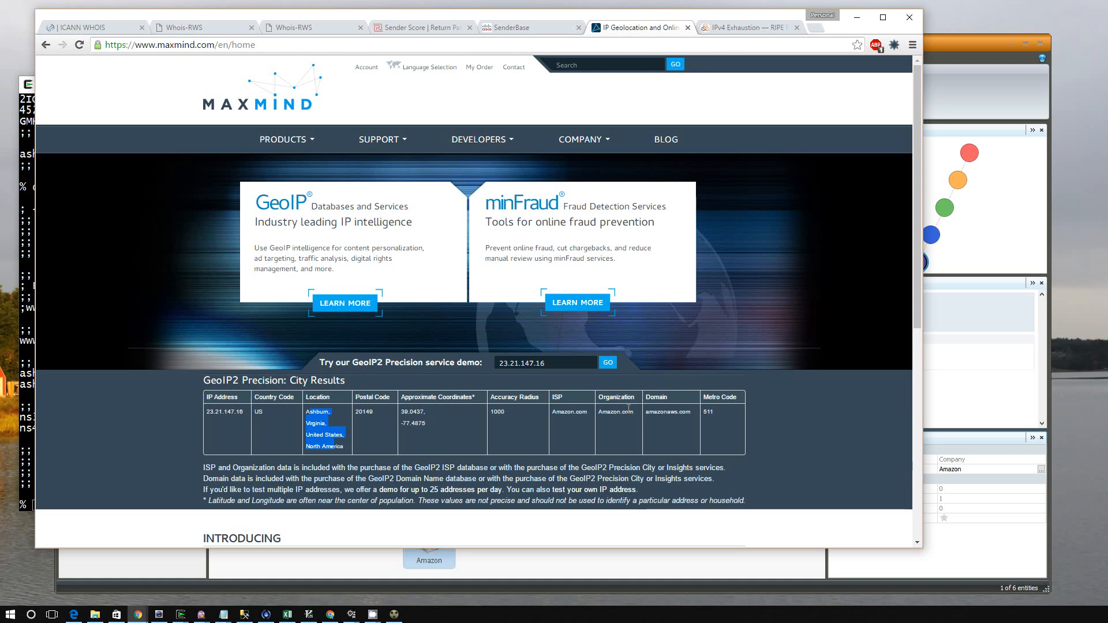
pyautogui.click(491, 431)
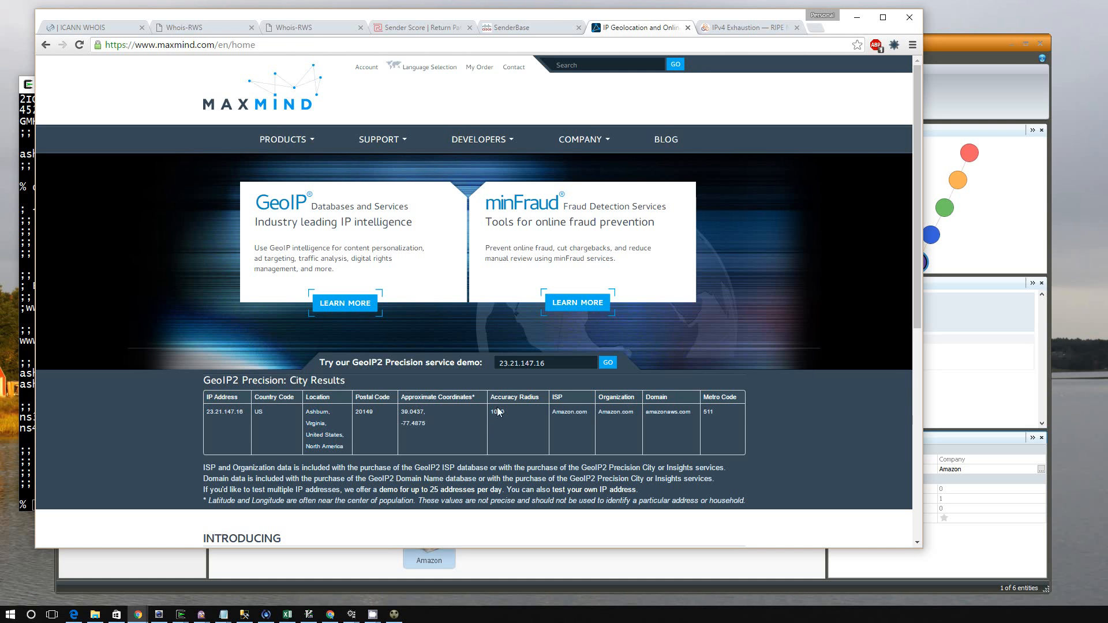
pyautogui.doubleClick(498, 411)
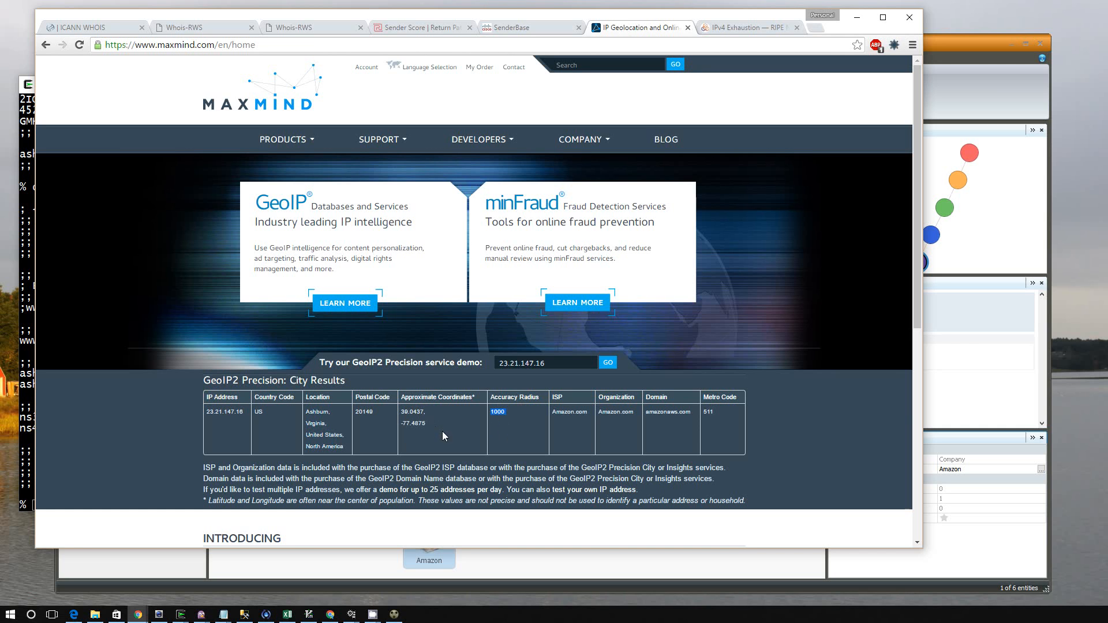
pyautogui.moveTo(441, 428); pyautogui.dragTo(381, 409)
# - Return to Maltego CaseFile and spread out the graph, moving Ashburn, VA, USA upward and Amazon to the left of the netblock
pyautogui.click(934, 47)
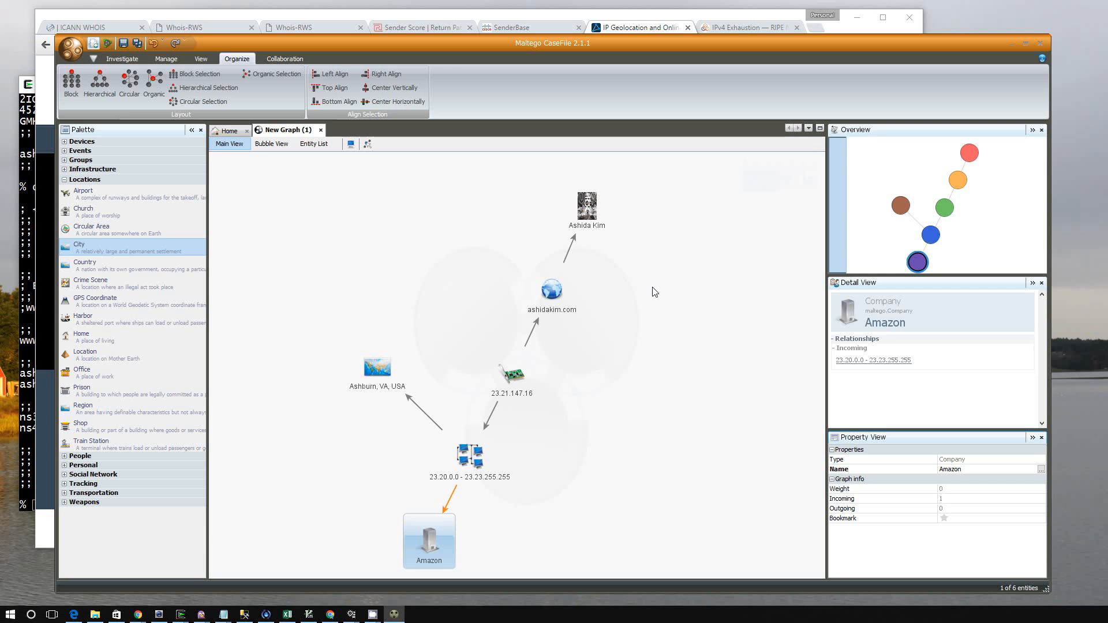
pyautogui.click(366, 373)
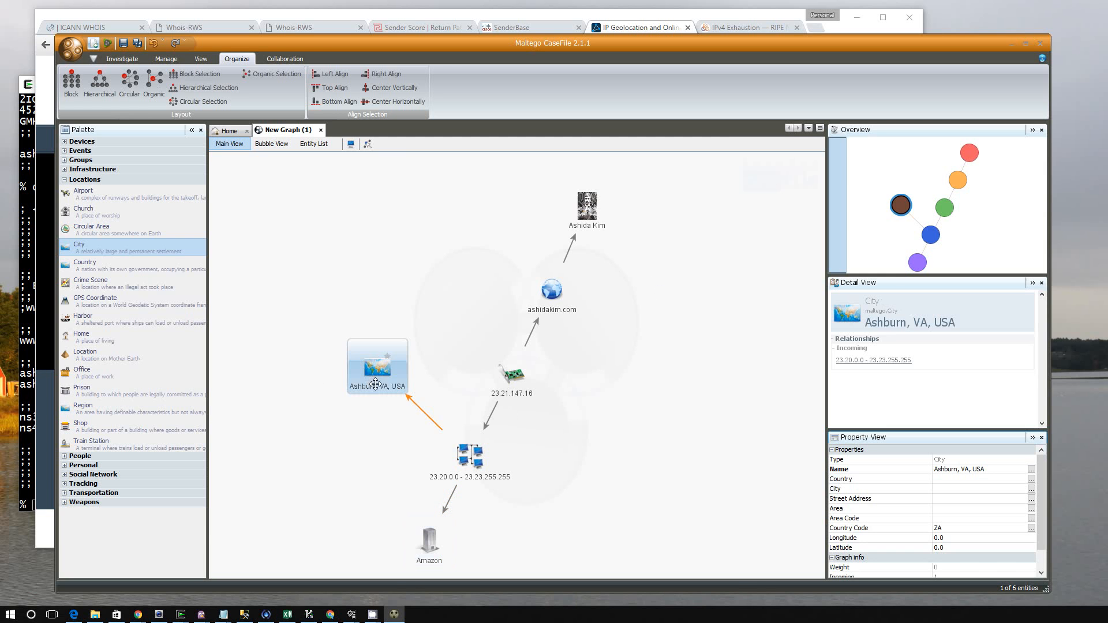
pyautogui.moveTo(372, 382); pyautogui.dragTo(364, 262)
pyautogui.click(429, 541)
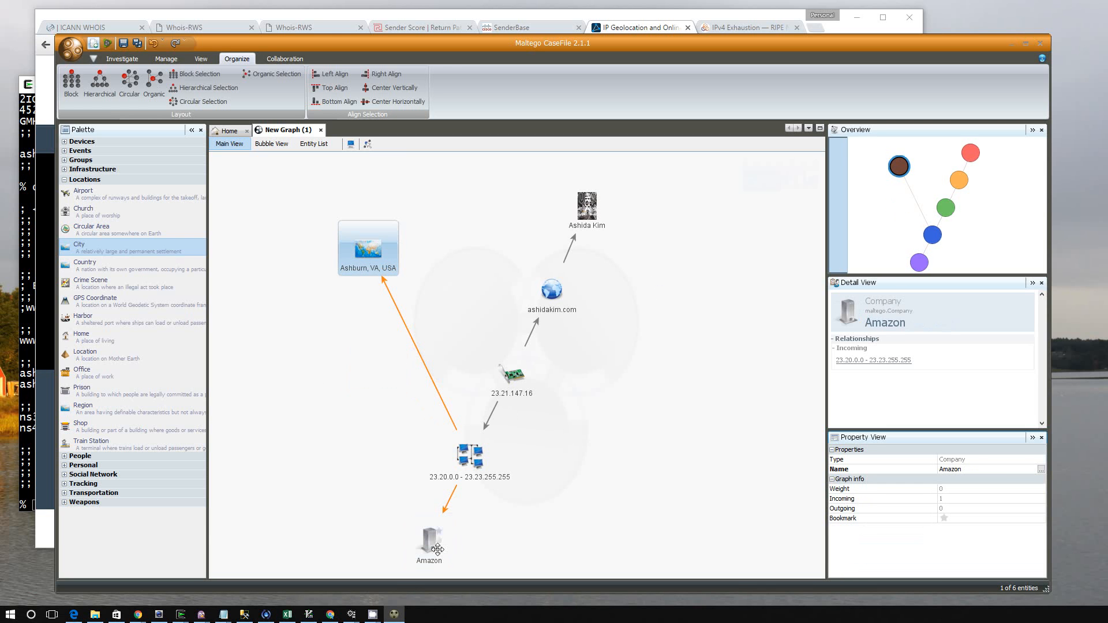
pyautogui.moveTo(429, 541); pyautogui.dragTo(316, 430)
pyautogui.click(606, 420)
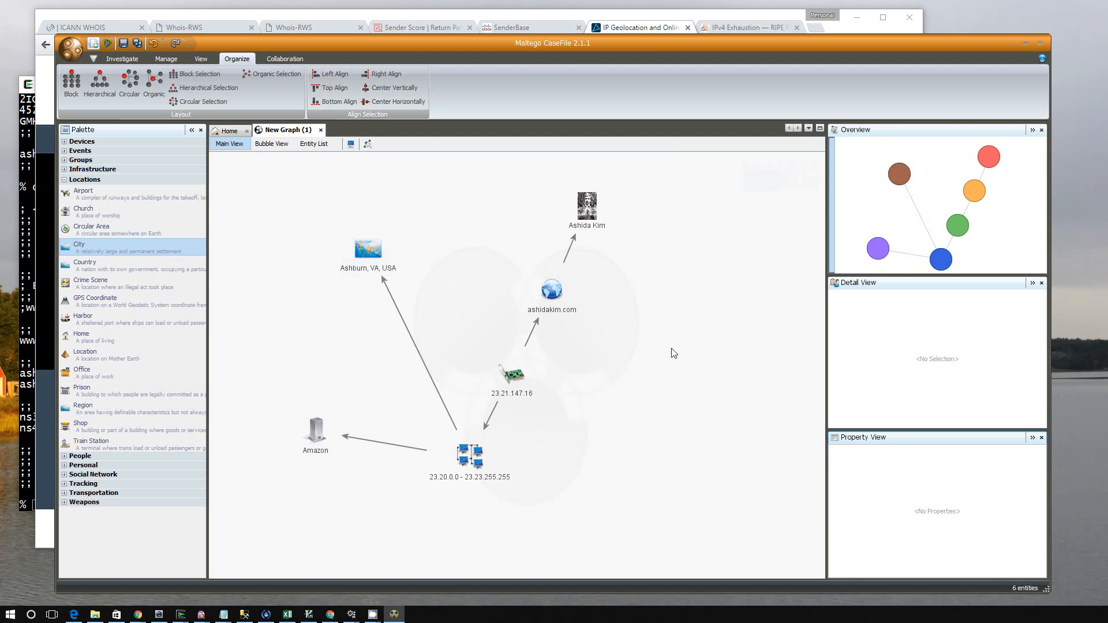
# - Select the IPv4 address entity and copy 23.21.147.16 from its details
pyautogui.click(550, 292)
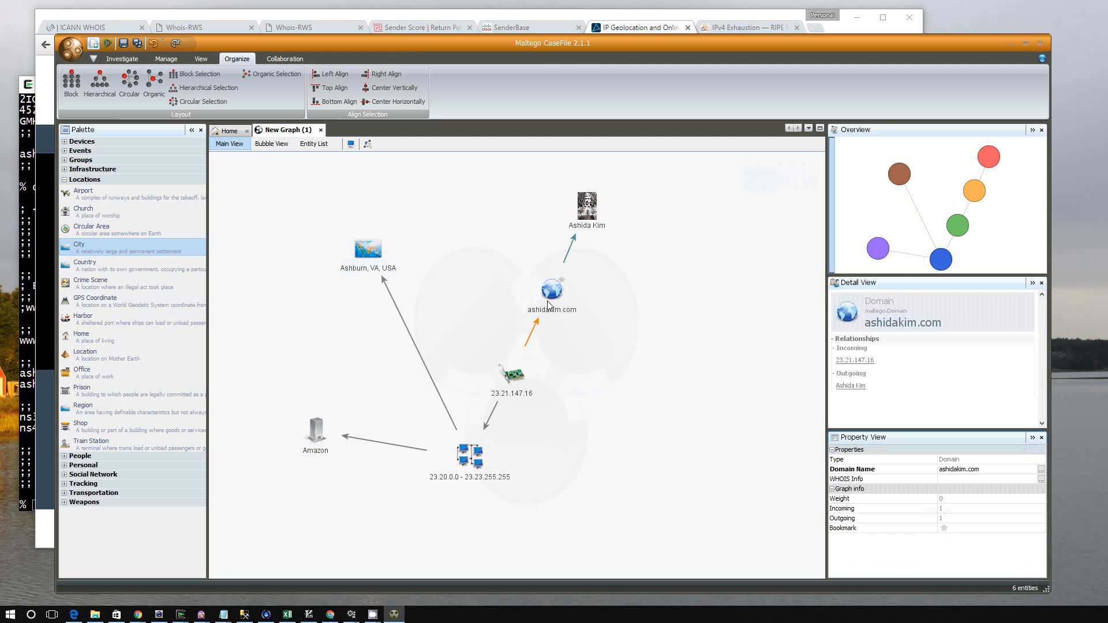
pyautogui.click(519, 376)
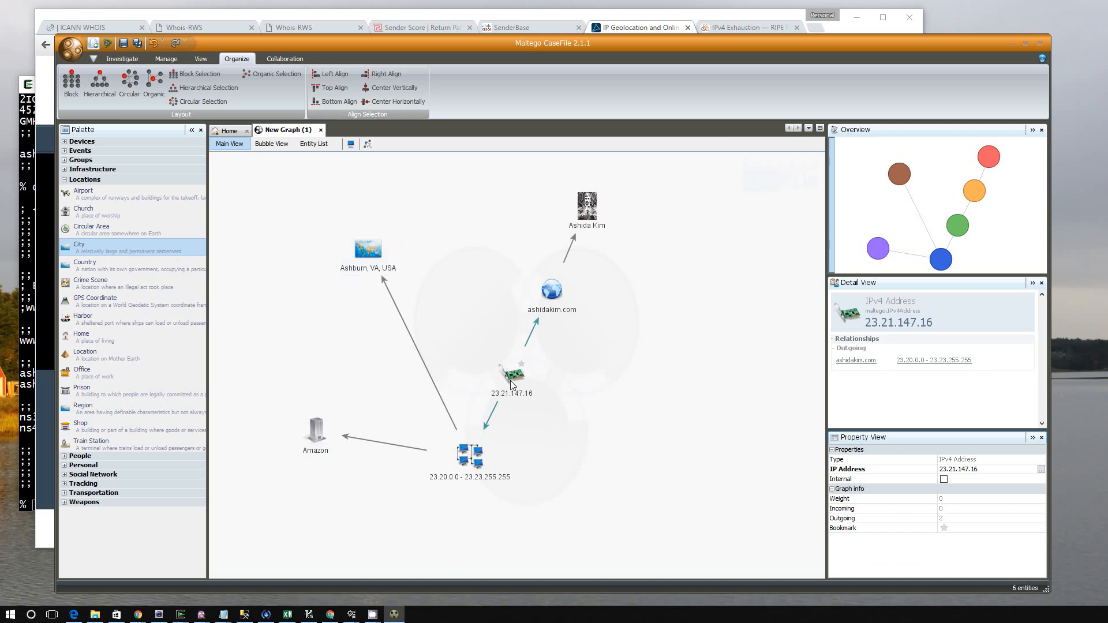
pyautogui.click(511, 384)
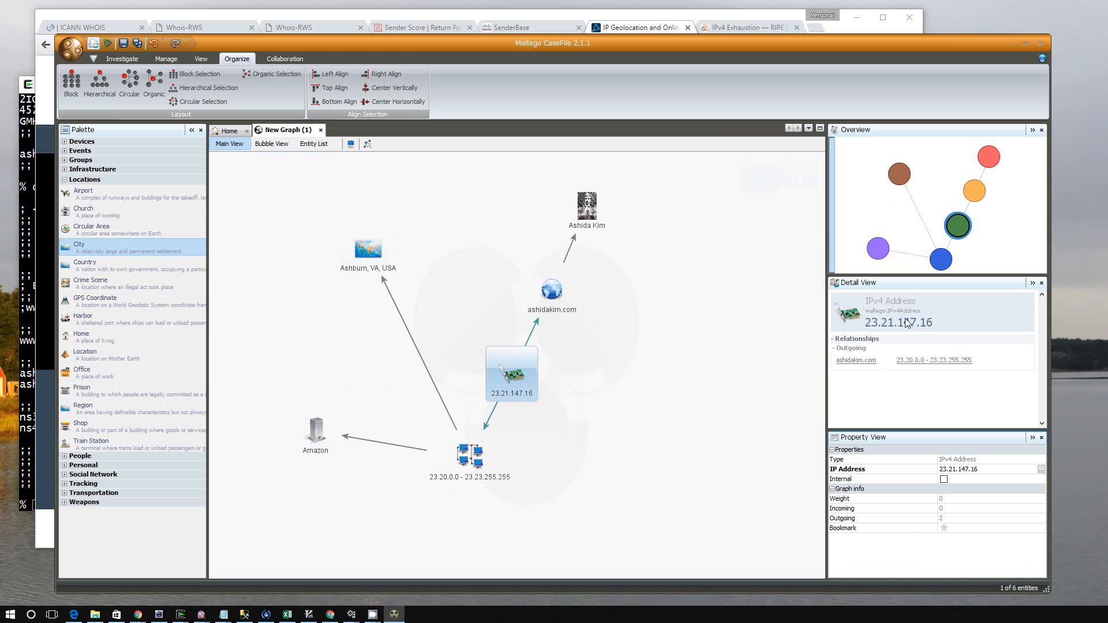
pyautogui.moveTo(930, 325); pyautogui.dragTo(870, 327)
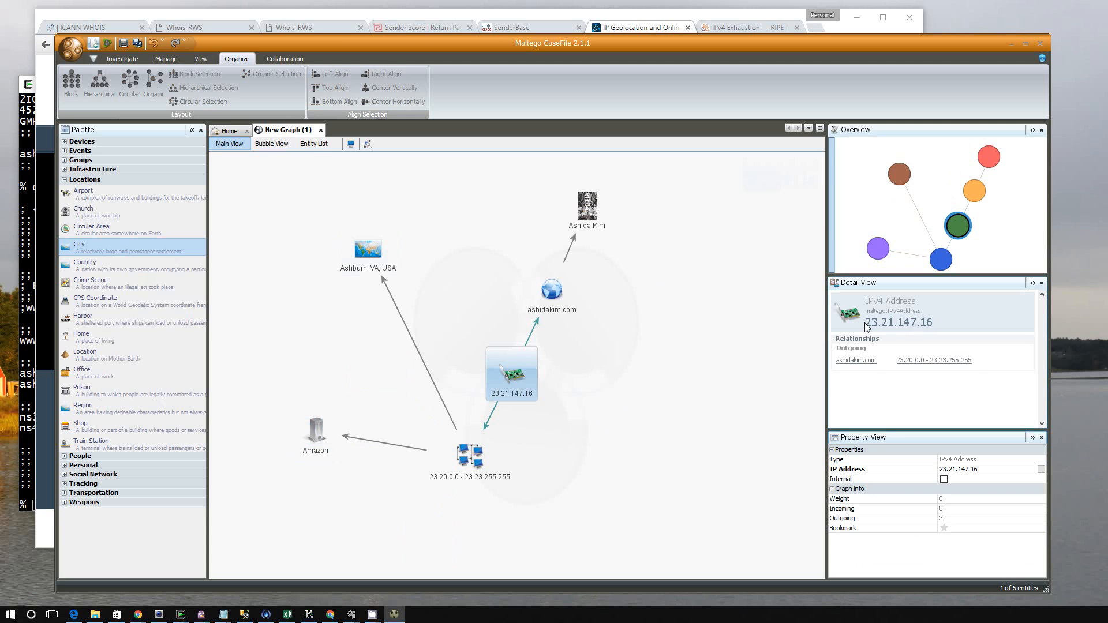
pyautogui.doubleClick(868, 328)
pyautogui.hotkey('ctrl', 'c')
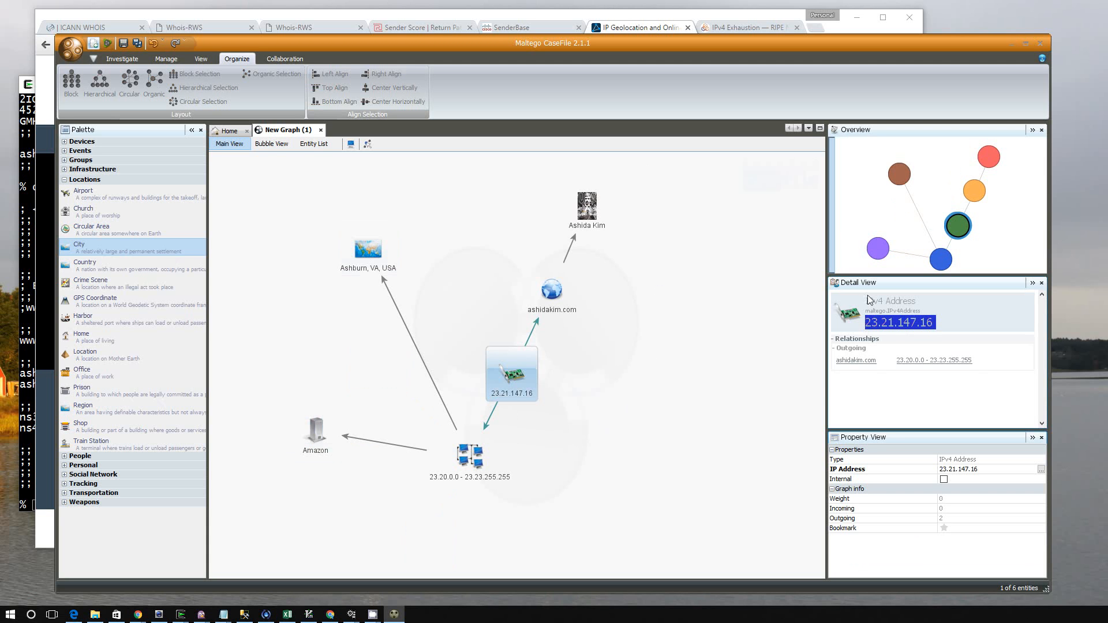
# - Switch to Sender Score in the browser, compare it with SenderBase, and try a reputation lookup of the copied address 23.21.147.16
pyautogui.click(444, 32)
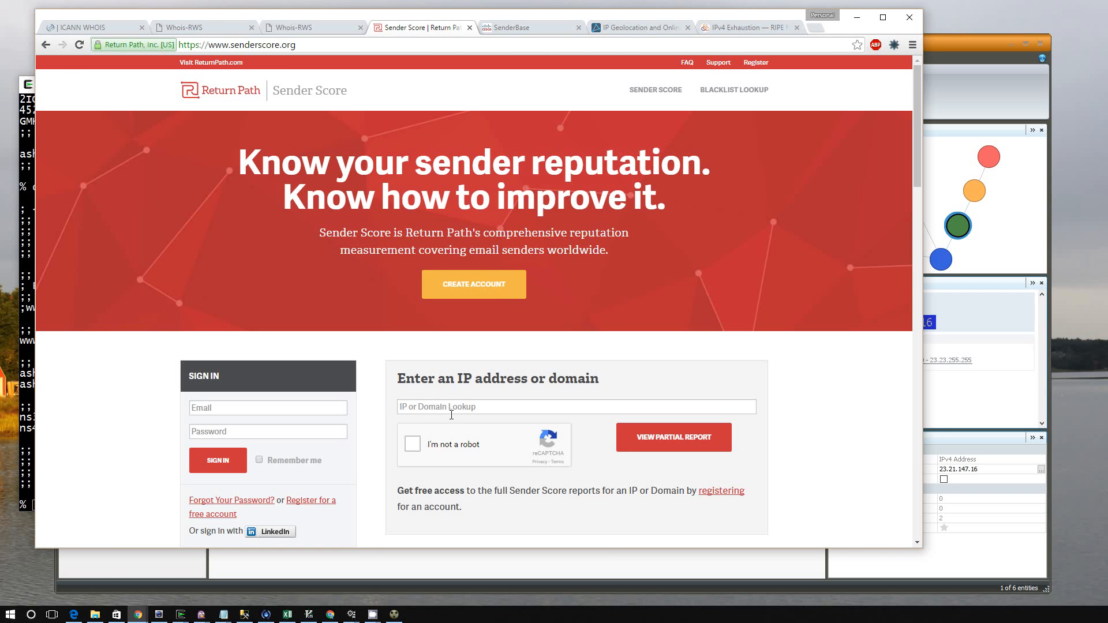
pyautogui.click(524, 31)
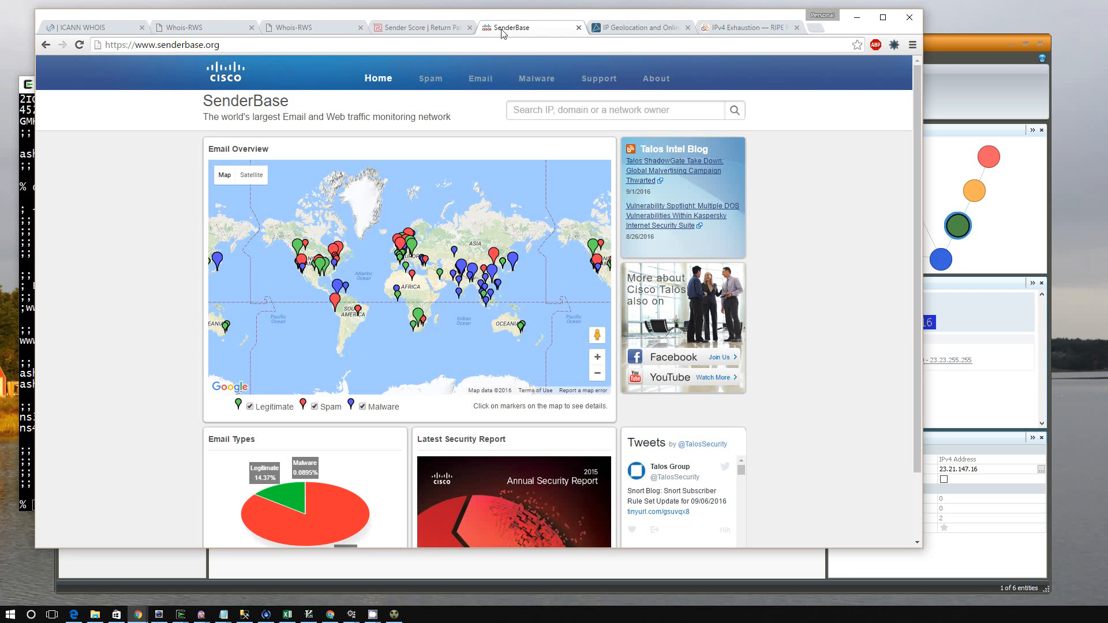
pyautogui.click(433, 30)
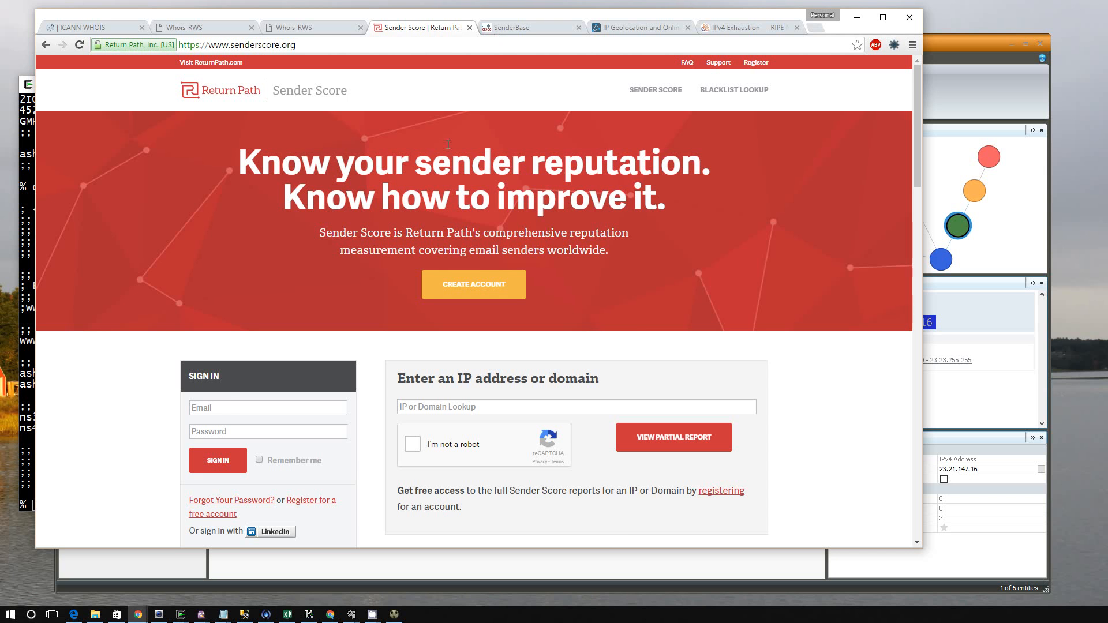
pyautogui.click(509, 28)
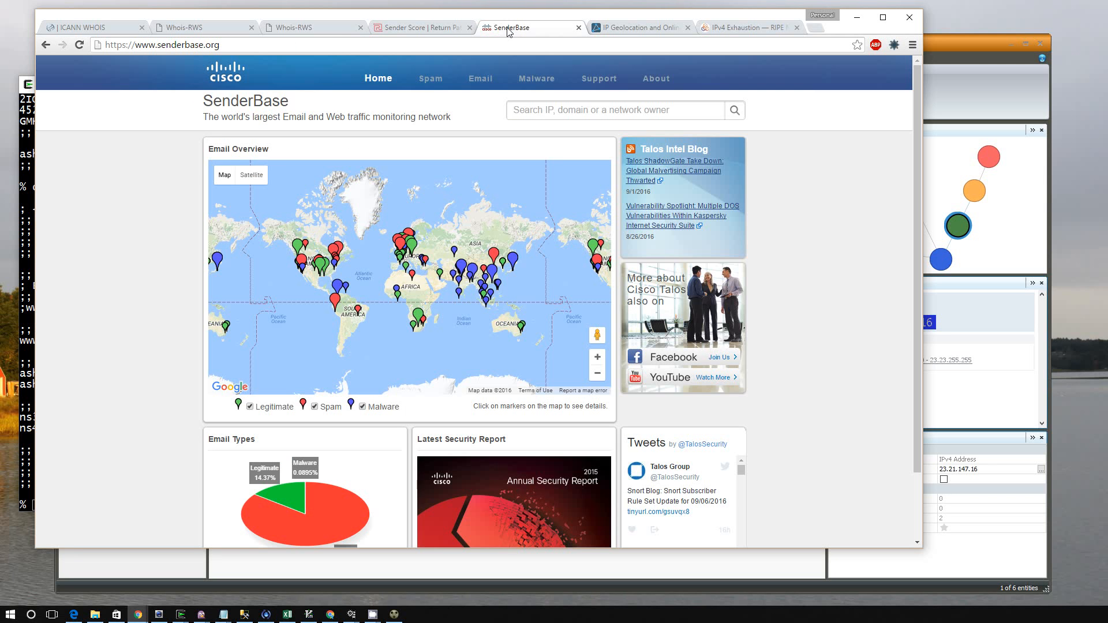
pyautogui.click(413, 25)
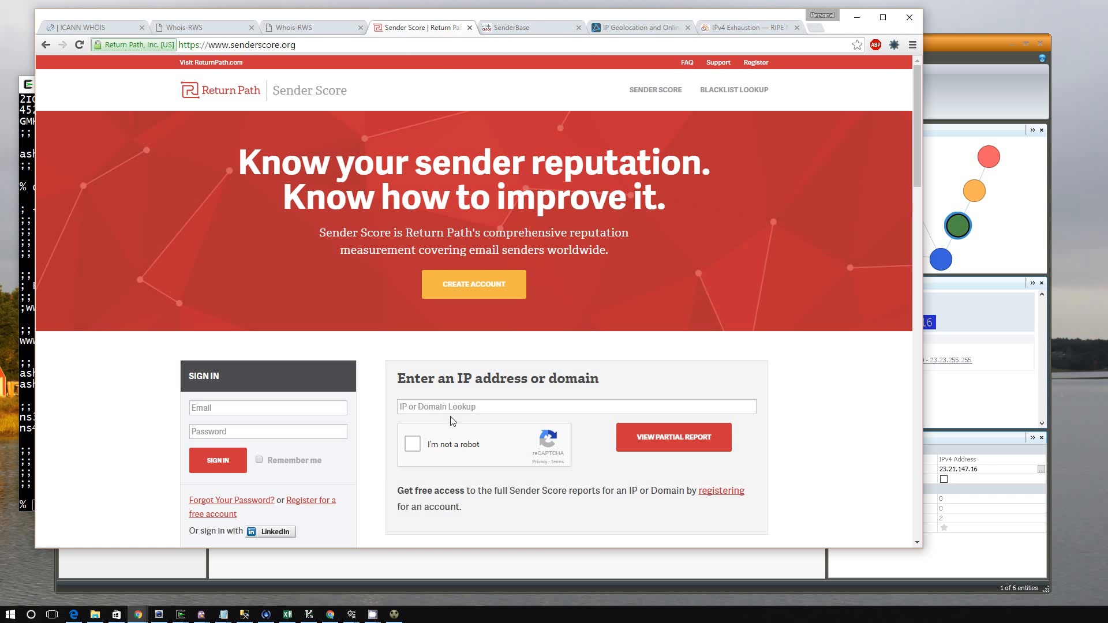
pyautogui.hotkey('ctrl', 'v')
pyautogui.click(411, 452)
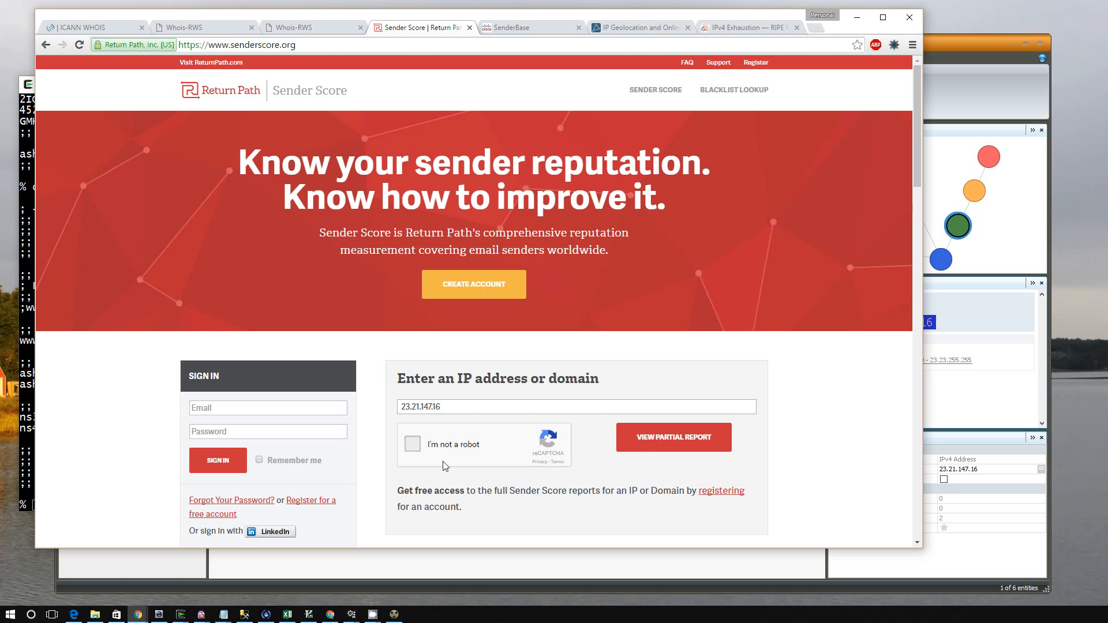
pyautogui.click(671, 441)
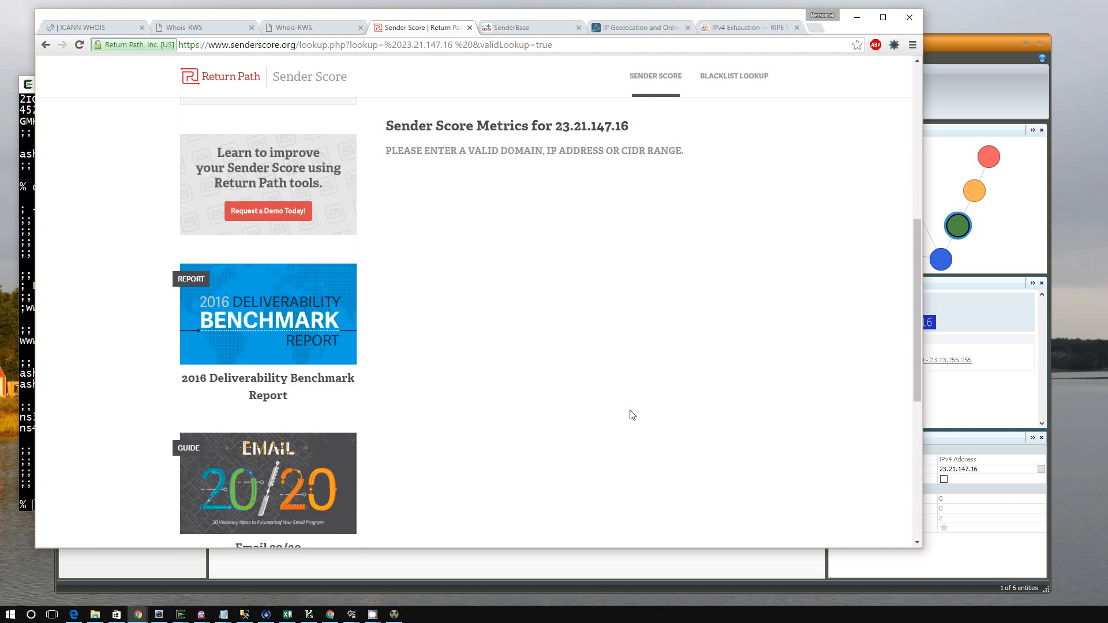
# - Strip the stray spaces around 23.21.147.16 in the Sender Score lookup field, pass the robot check and request the partial report again
pyautogui.scroll(5, 631, 416)
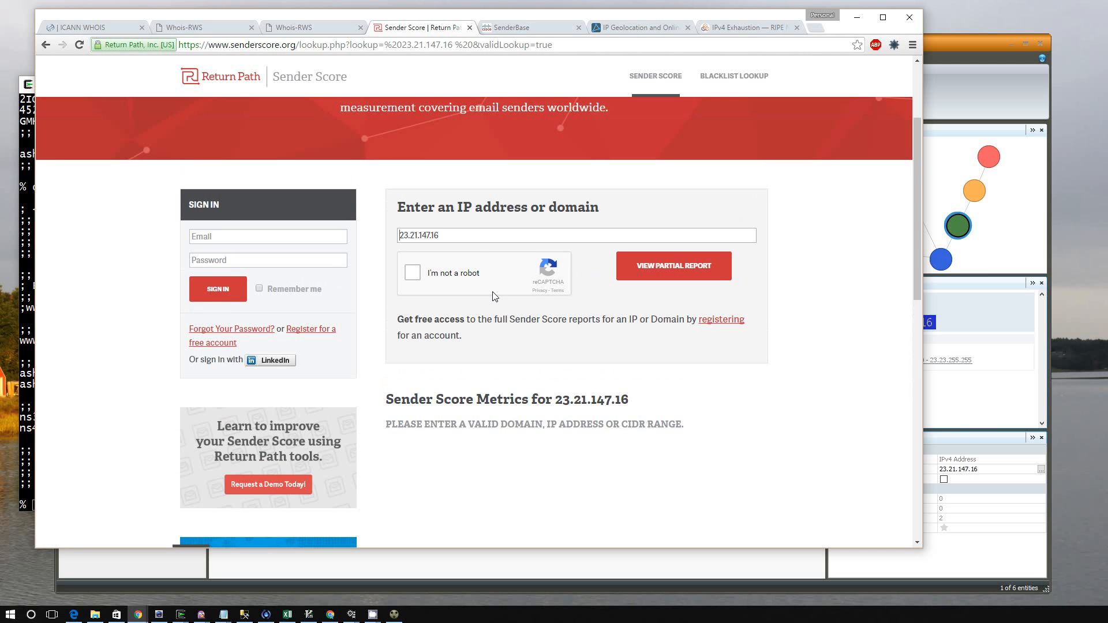
pyautogui.click(487, 248)
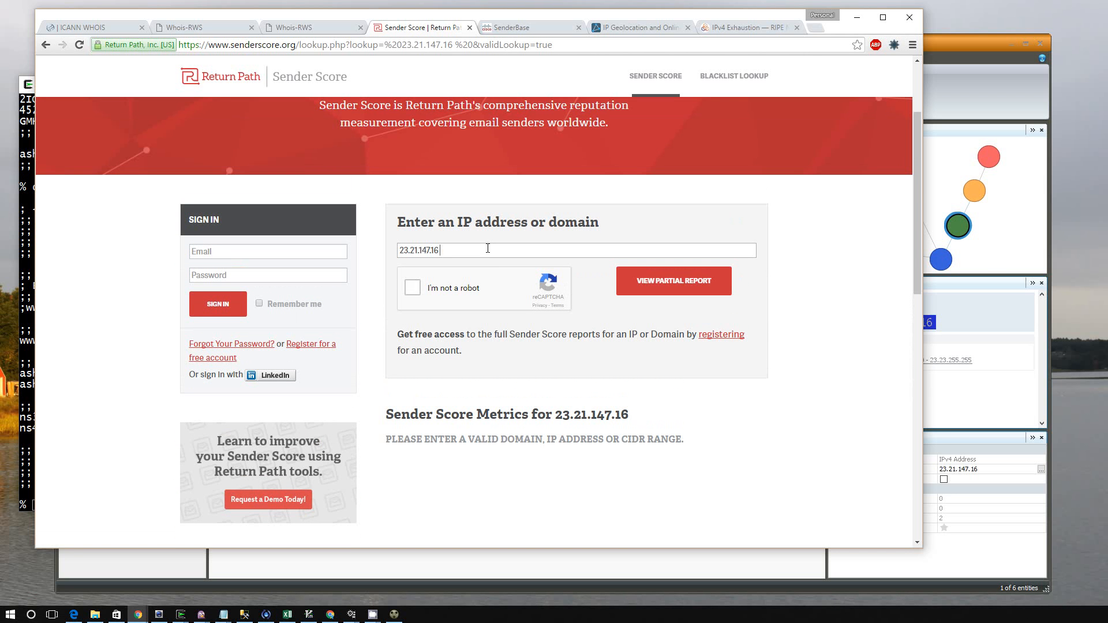
pyautogui.click(413, 288)
pyautogui.click(705, 285)
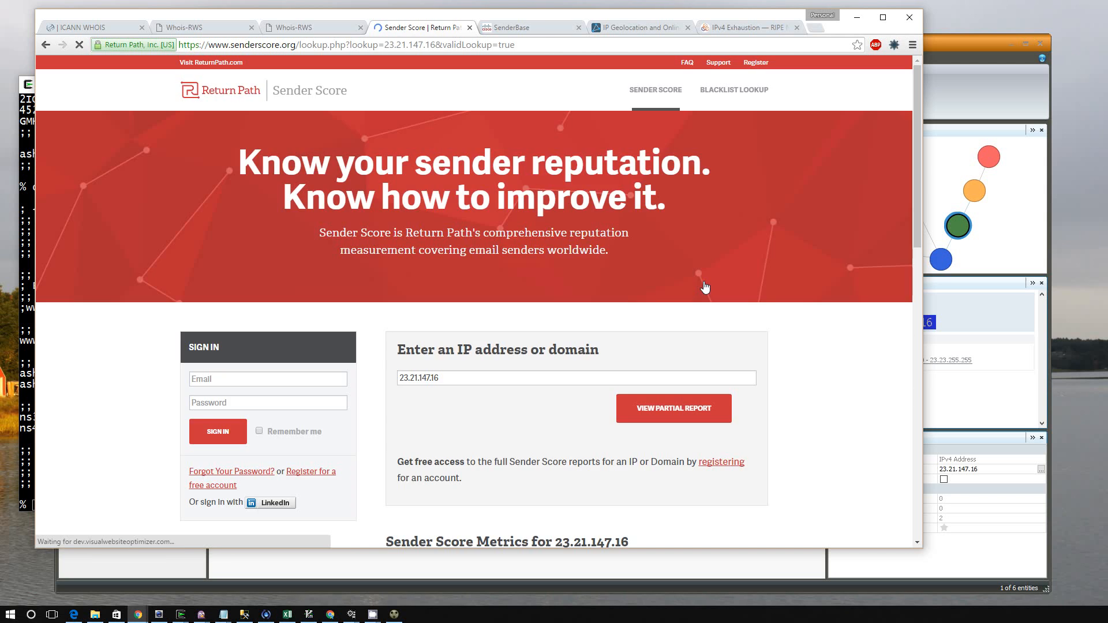
# - Read the Sender Score metrics for 23.21.147.16, highlighting the email volume message and the hostname
pyautogui.scroll(-3, 765, 363)
pyautogui.scroll(-1, 765, 362)
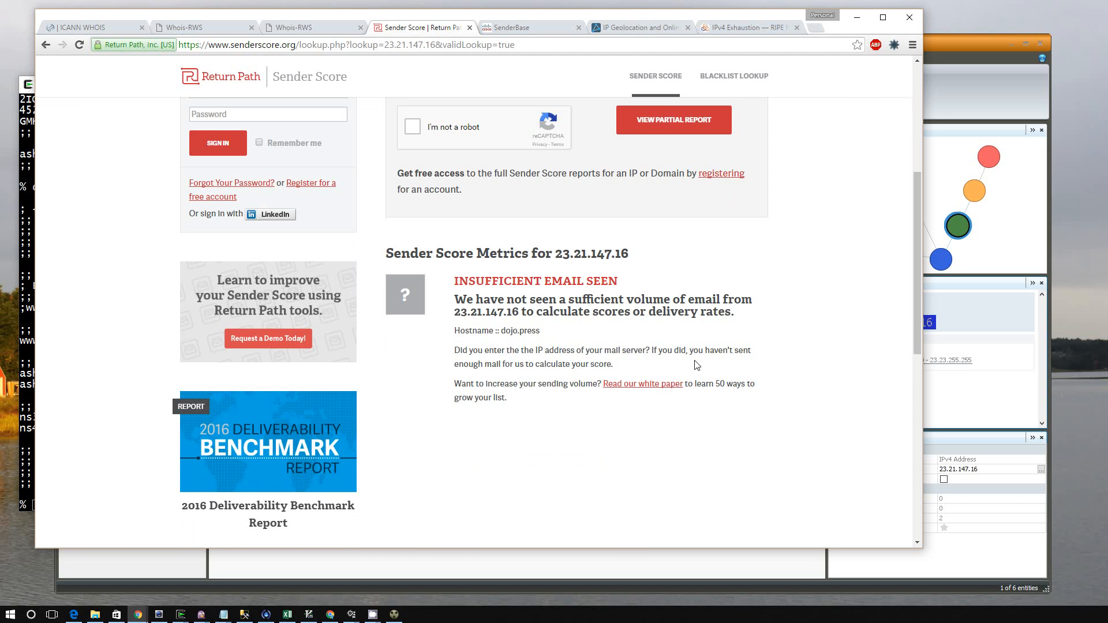
pyautogui.moveTo(458, 282); pyautogui.dragTo(669, 312)
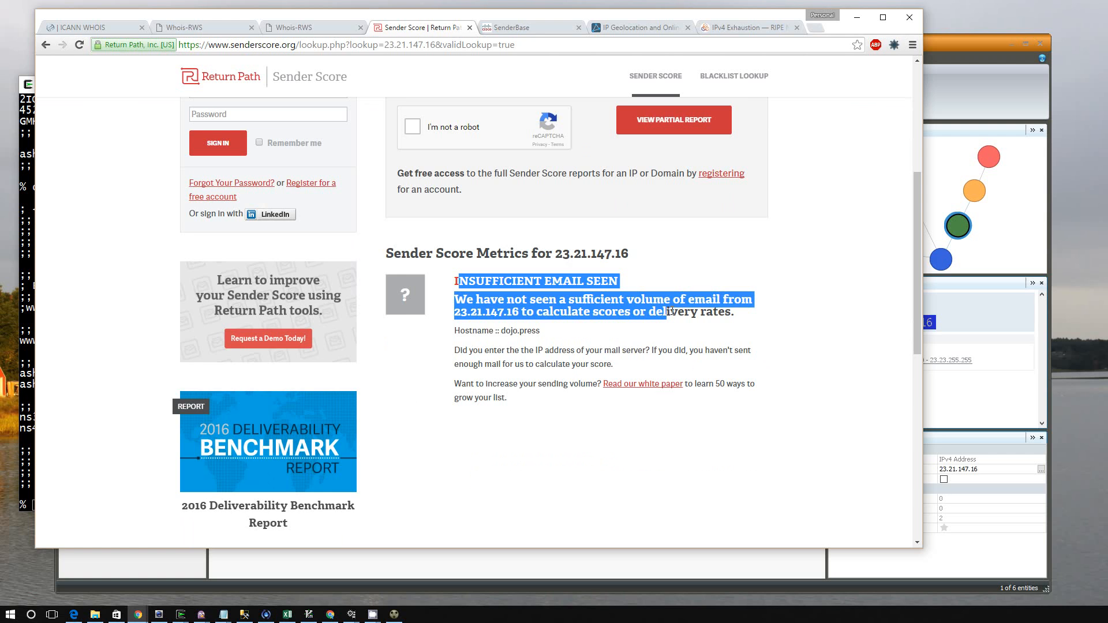
pyautogui.doubleClick(623, 312)
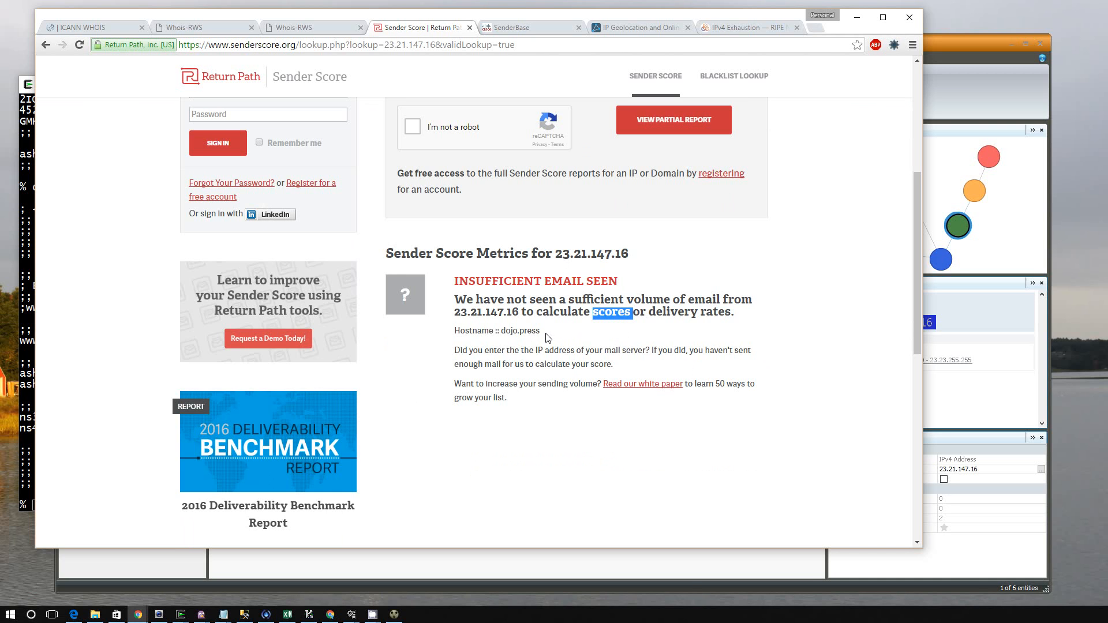
pyautogui.click(514, 334)
pyautogui.moveTo(501, 331); pyautogui.dragTo(539, 331)
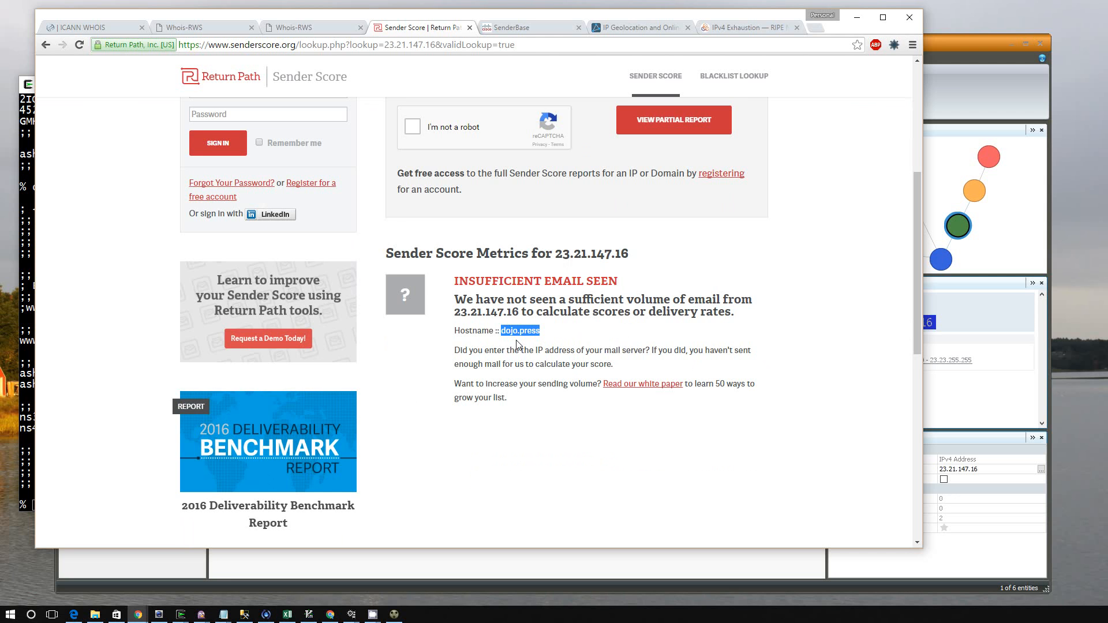
# - Open dojo.press in a new browser tab and look through its front page down to the footer links
pyautogui.click(812, 26)
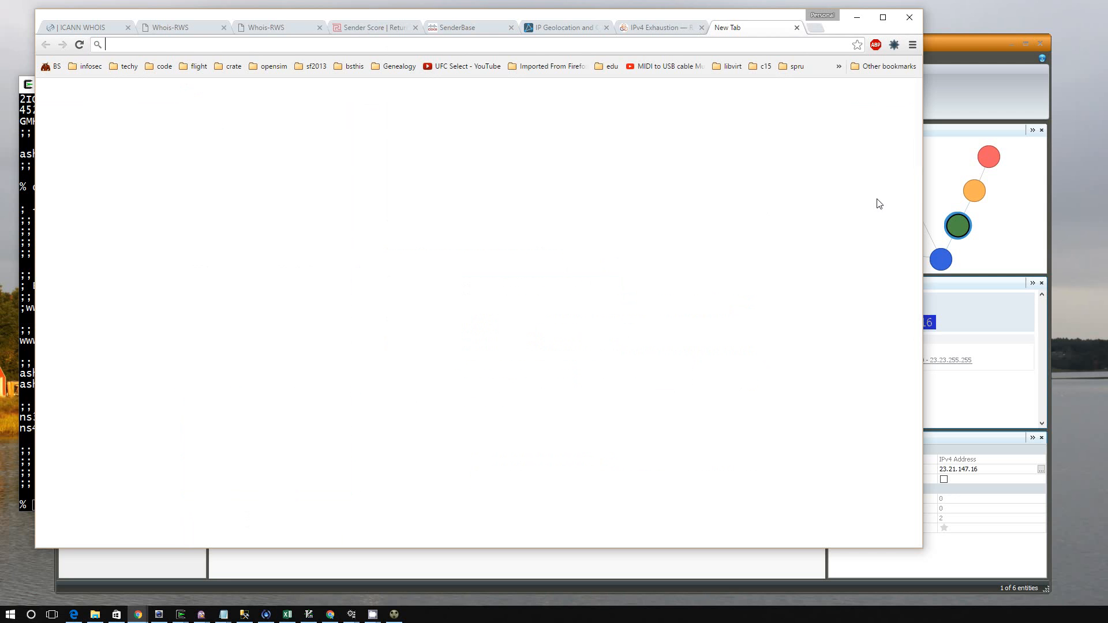
pyautogui.write('dojo.pr')
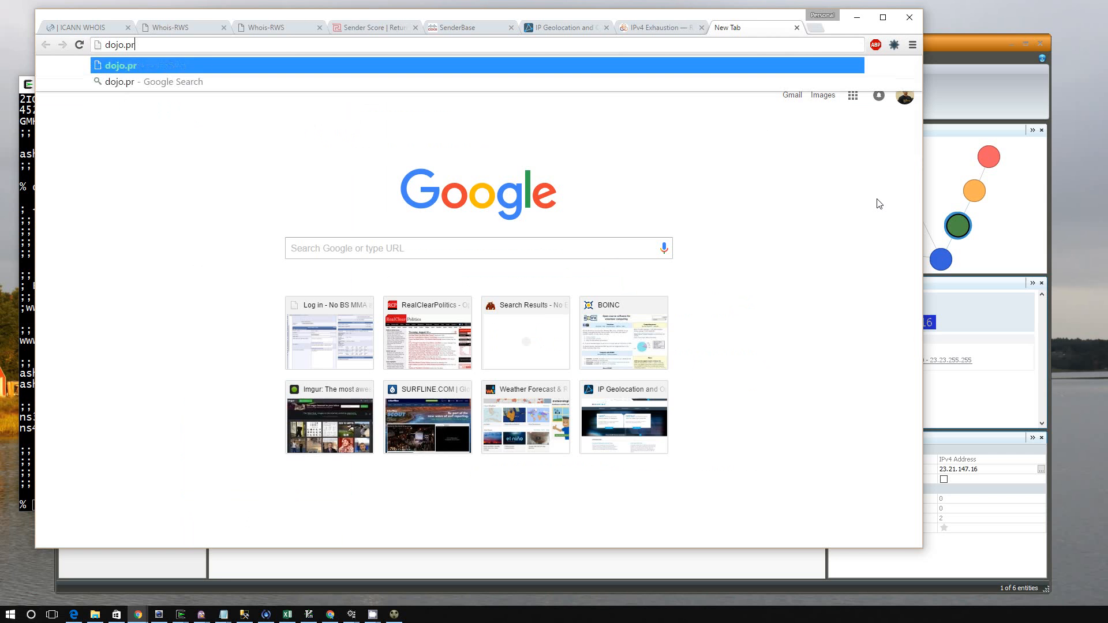
pyautogui.write('ess')
pyautogui.press('Return')
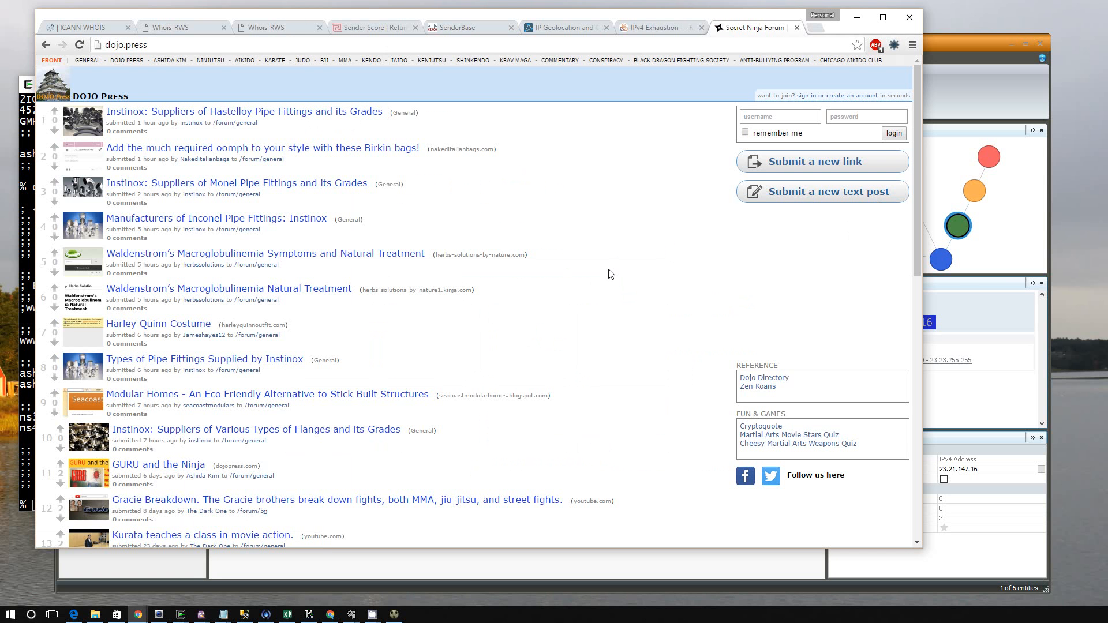
pyautogui.scroll(-10, 566, 329)
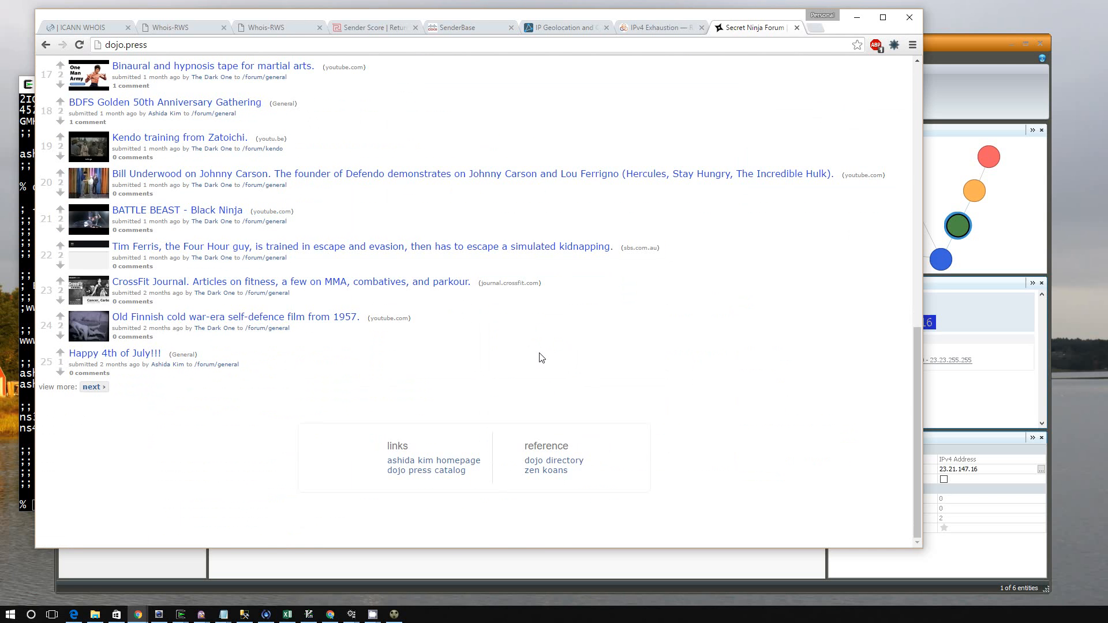
pyautogui.scroll(5, 539, 356)
pyautogui.scroll(4, 539, 356)
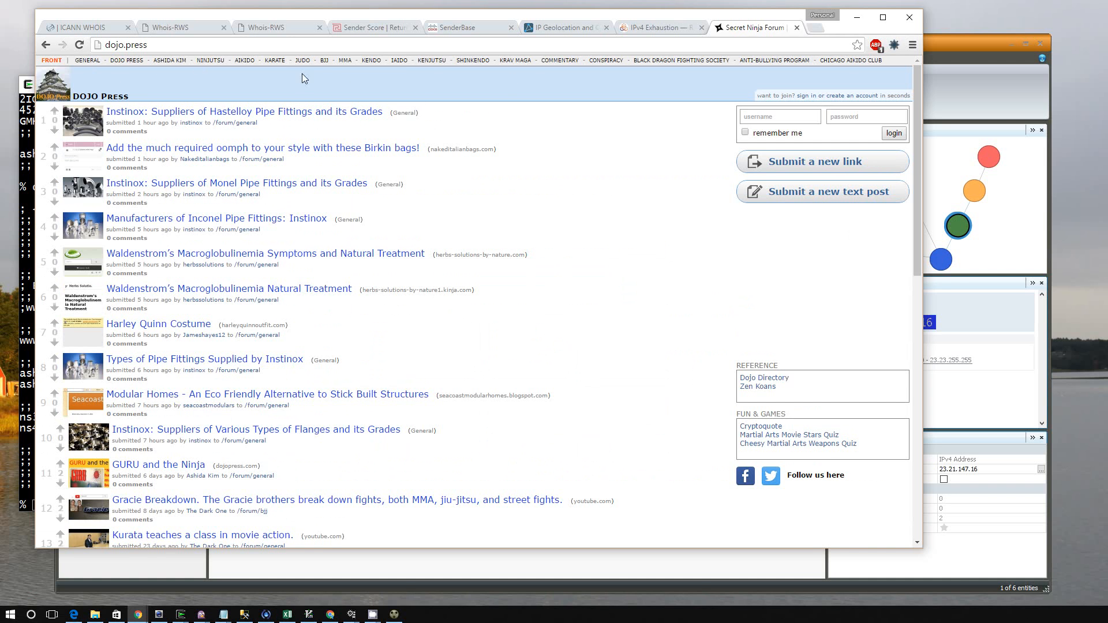
# - Switch to Maltego CaseFile and add a Domain entity named dojo.press to the graph beside ashidakim.com
pyautogui.click(969, 64)
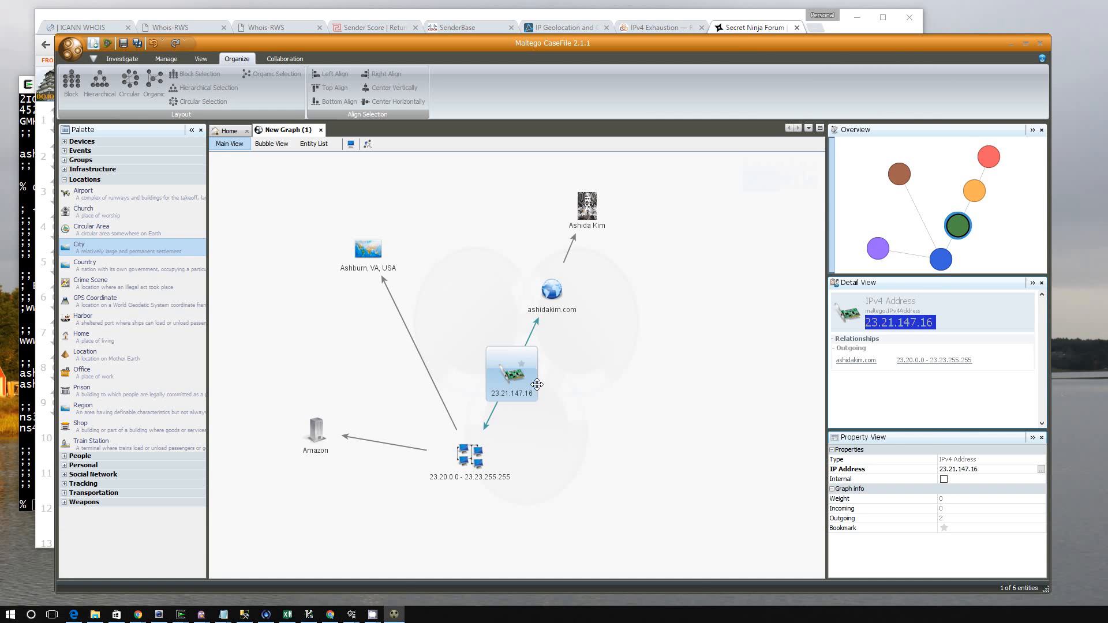
pyautogui.click(552, 290)
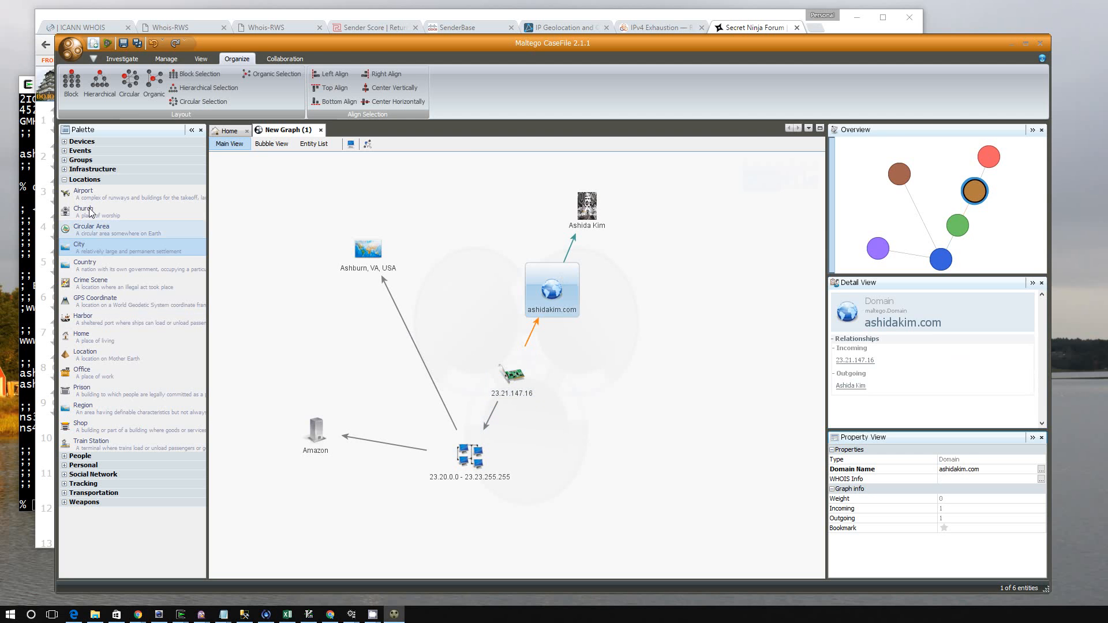
pyautogui.click(64, 180)
pyautogui.click(64, 169)
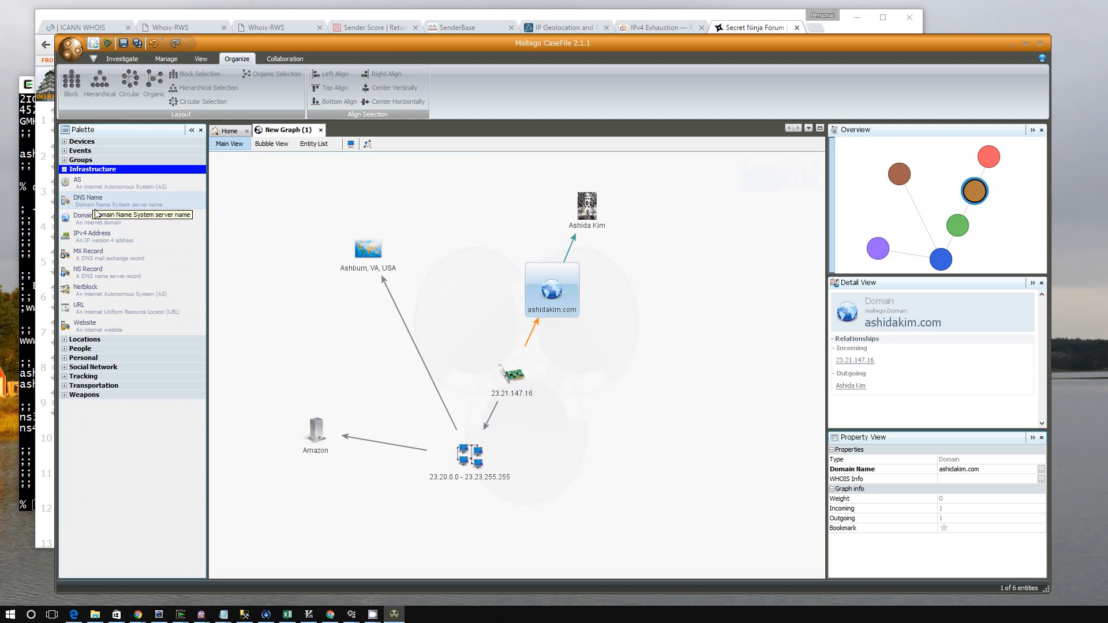
pyautogui.click(90, 218)
pyautogui.moveTo(86, 218); pyautogui.dragTo(676, 326)
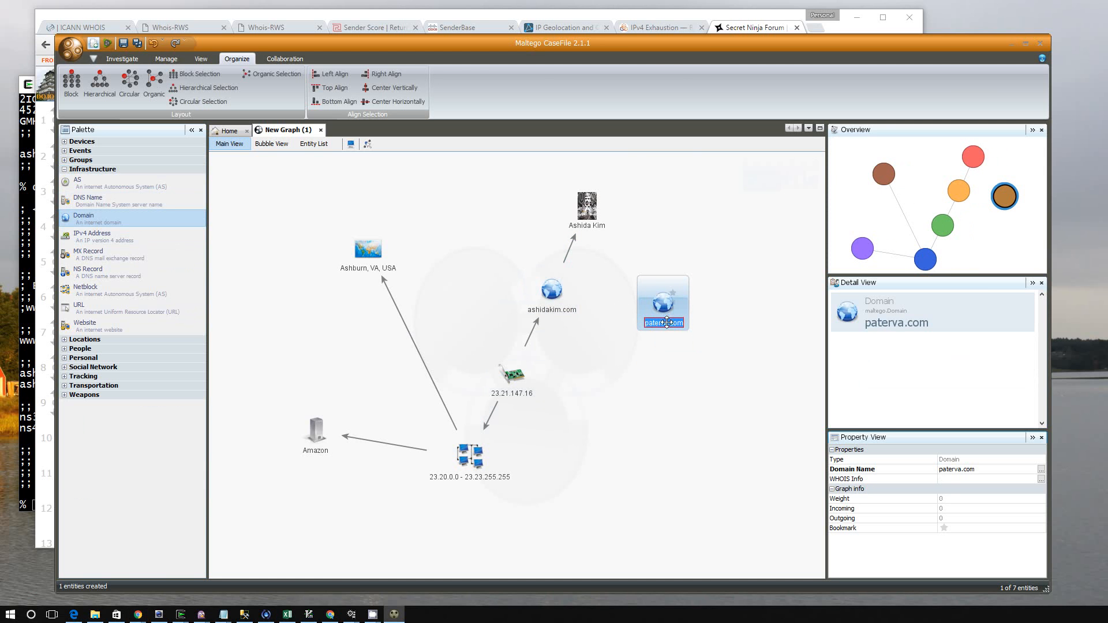
pyautogui.write('dojo.press')
pyautogui.press('Return')
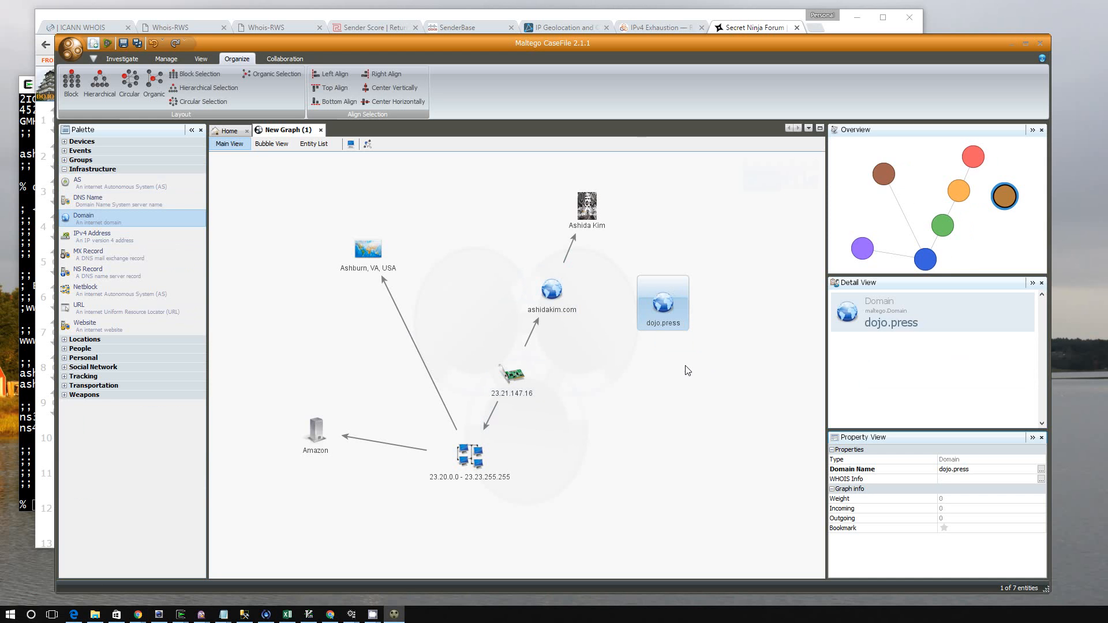
# - Link the dojo.press domain to the Ashida Kim entity, keeping the default link properties
pyautogui.click(684, 368)
pyautogui.moveTo(663, 312); pyautogui.dragTo(586, 207)
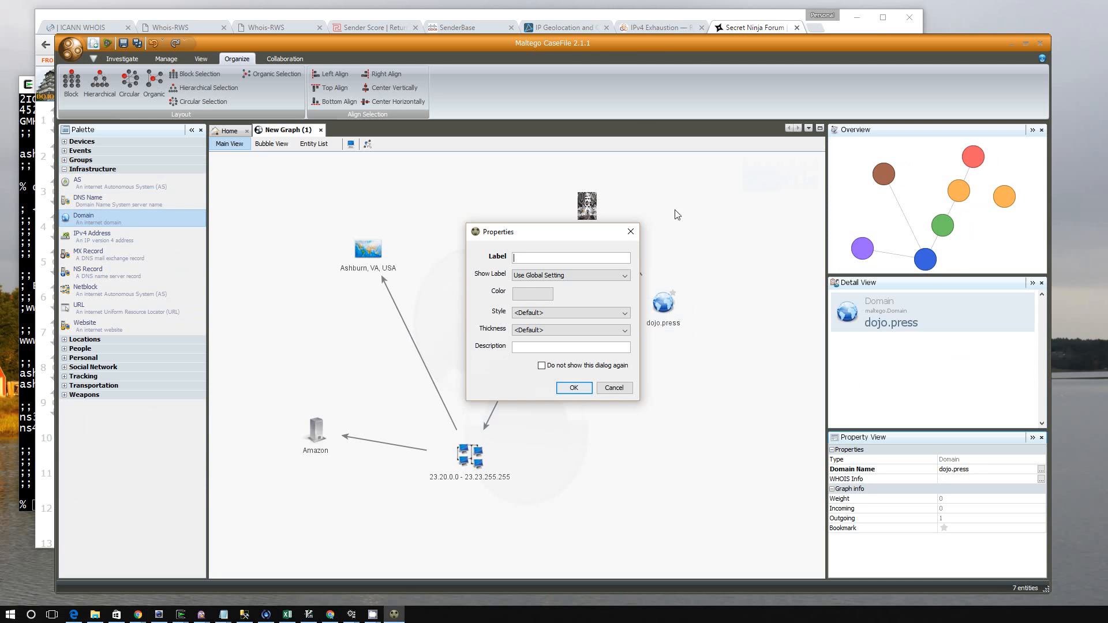
pyautogui.click(590, 389)
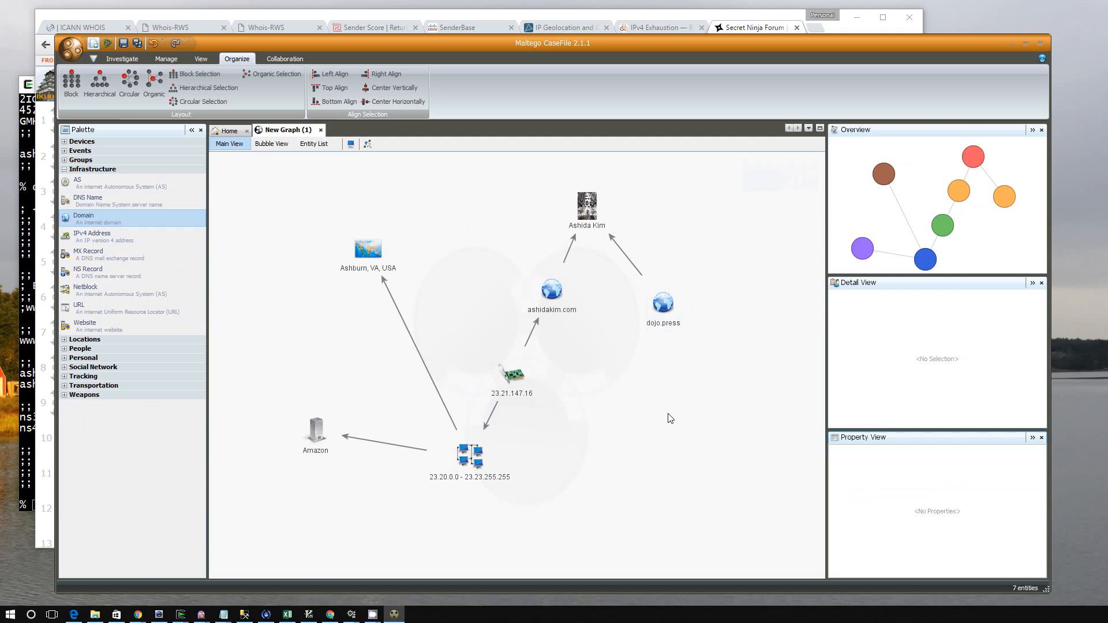
# - Link the IP address entity 23.21.147.16 to the dojo.press domain with default link properties
pyautogui.click(524, 380)
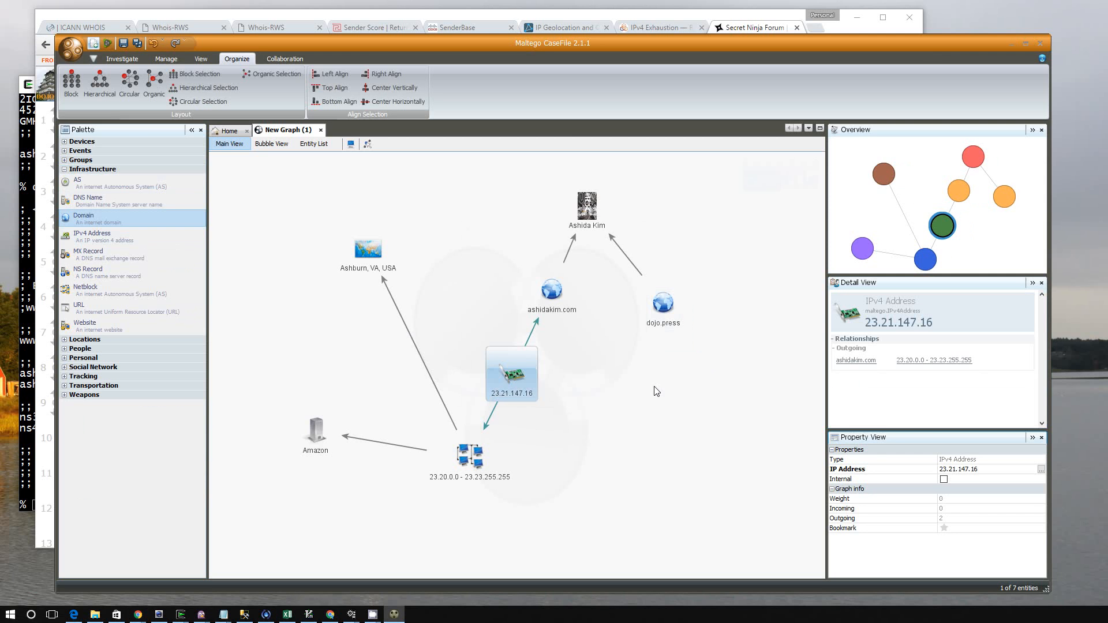
pyautogui.click(517, 381)
pyautogui.moveTo(518, 383); pyautogui.dragTo(663, 304)
pyautogui.click(575, 388)
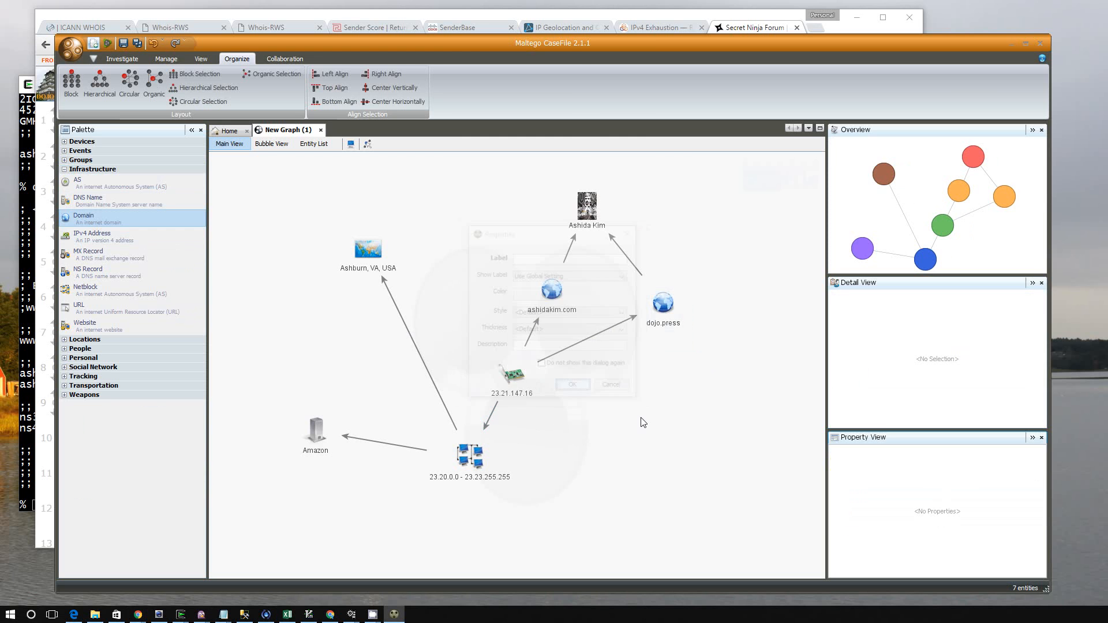
pyautogui.click(652, 325)
pyautogui.click(698, 446)
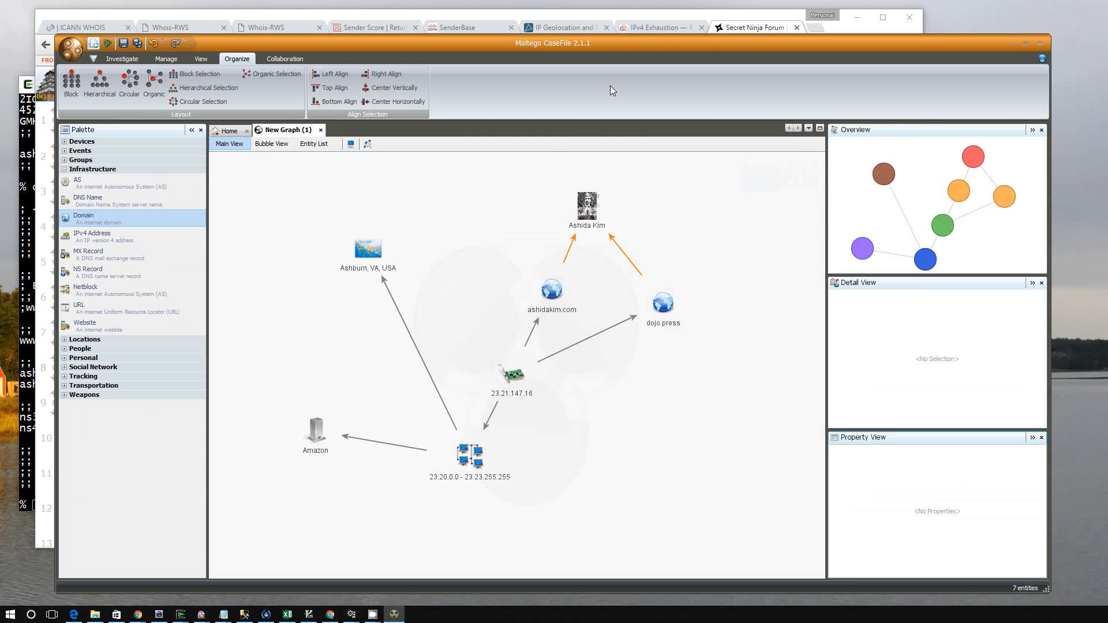
# - Switch to SenderBase in the browser, look up 23.21.147.16 and examine its marked location on the map close up
pyautogui.click(762, 28)
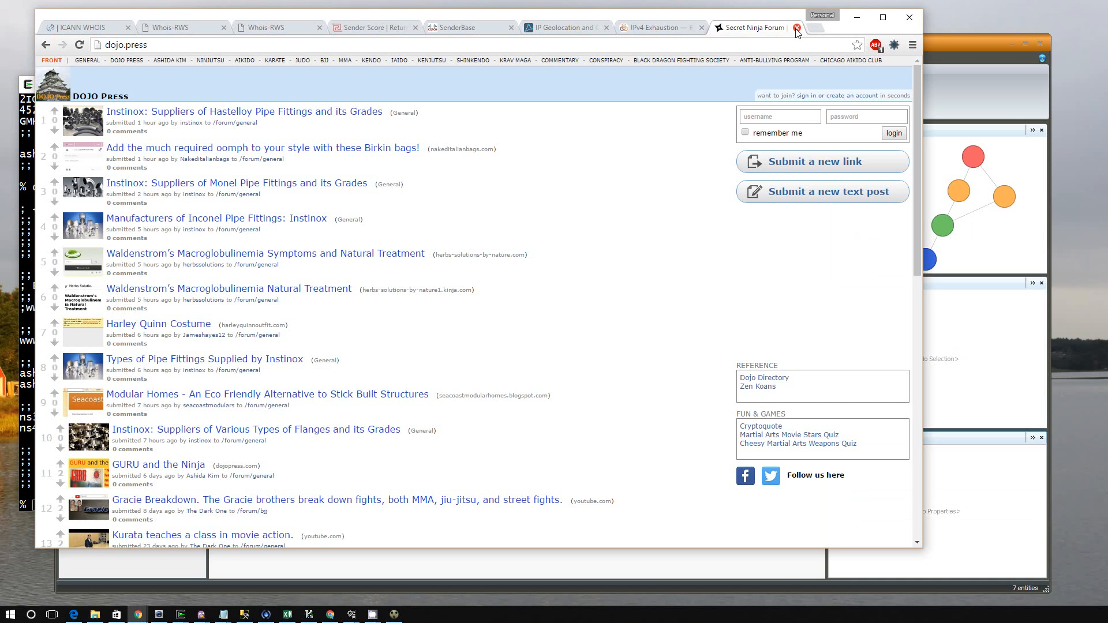
pyautogui.click(490, 29)
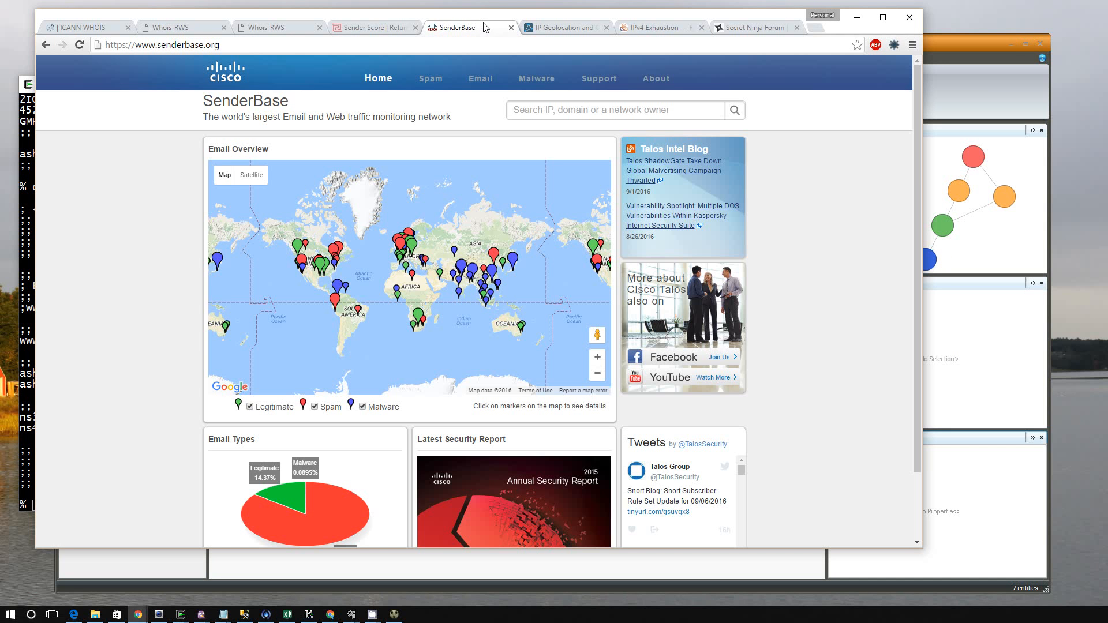
pyautogui.click(566, 110)
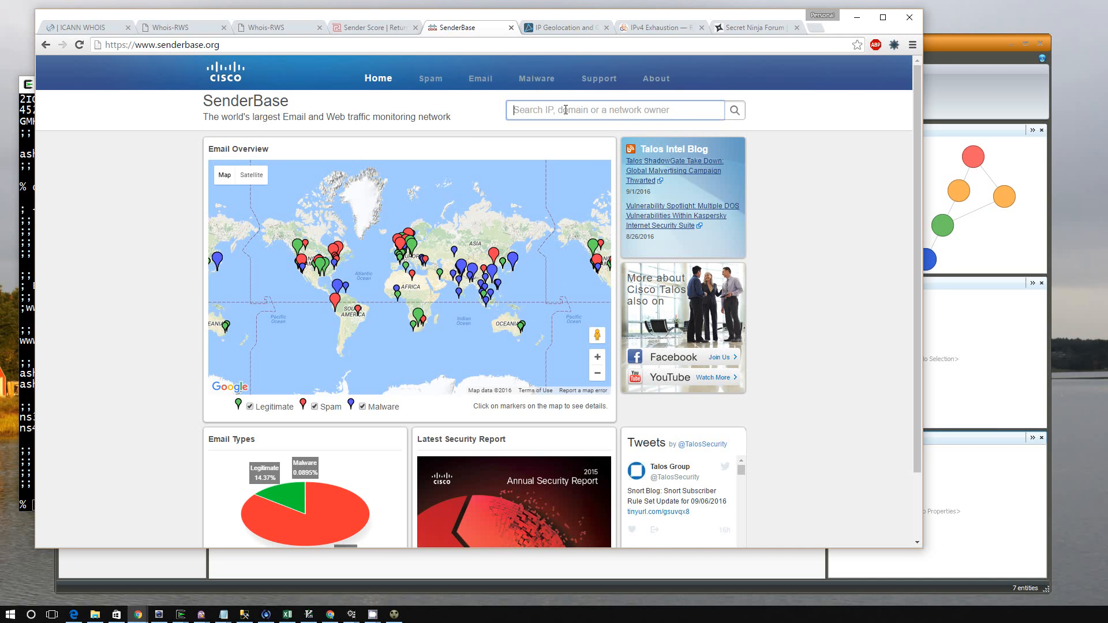
pyautogui.write('23.21.147.16')
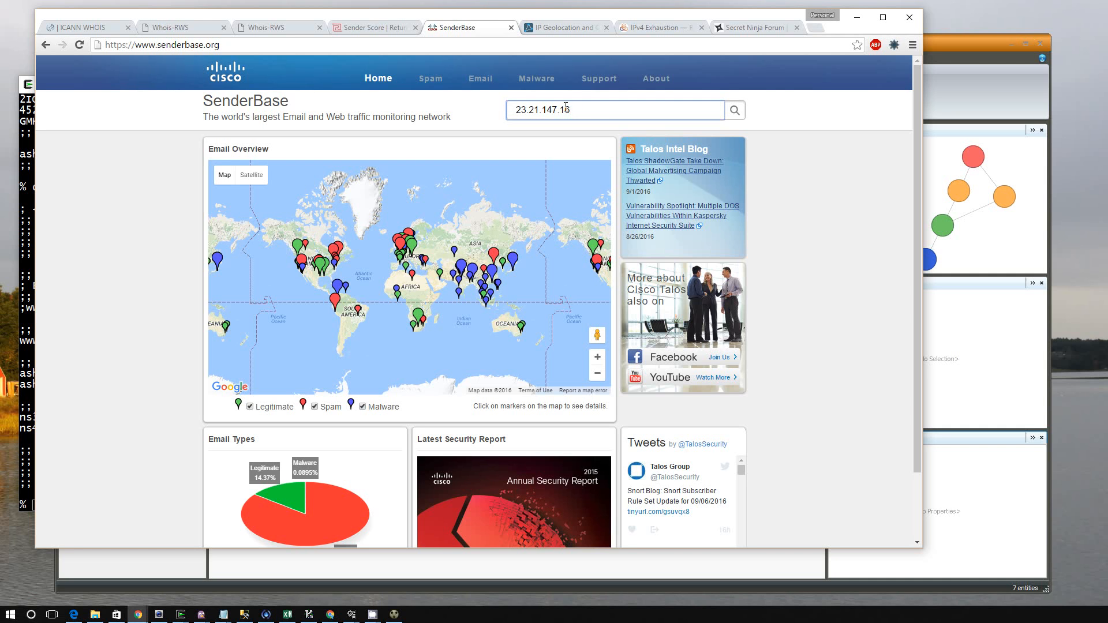
pyautogui.press('Return')
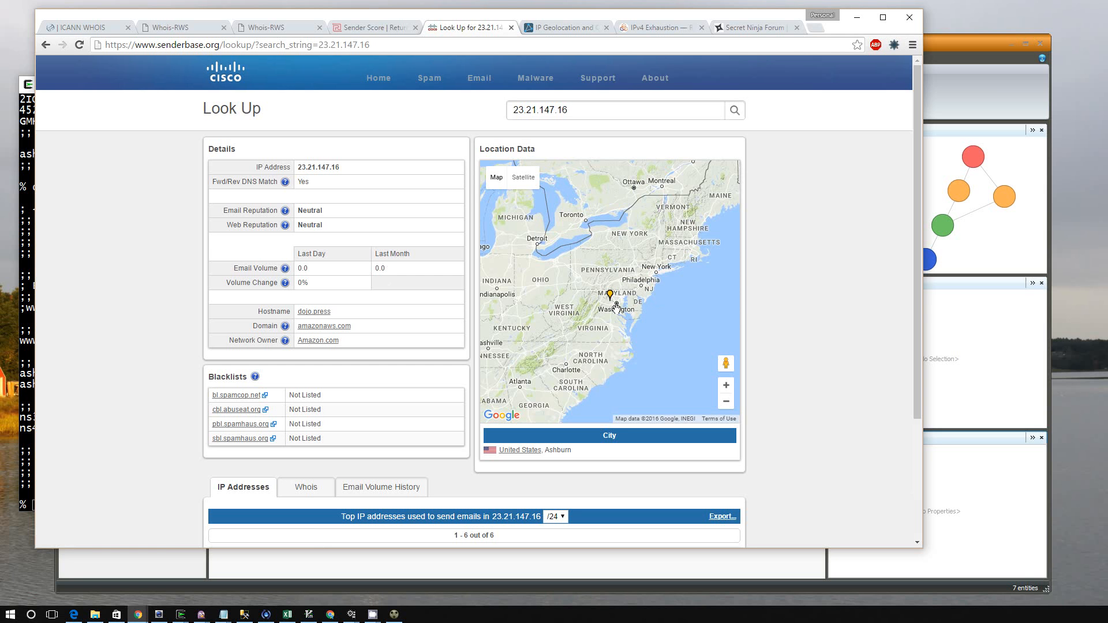
pyautogui.scroll(6, 612, 294)
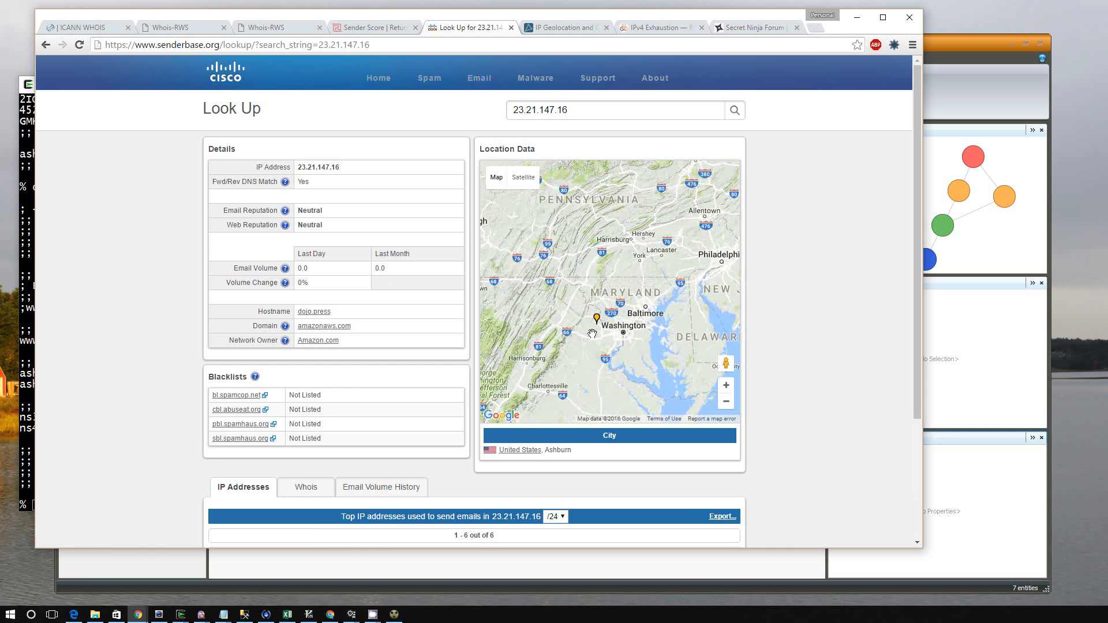
pyautogui.moveTo(591, 345); pyautogui.dragTo(626, 281)
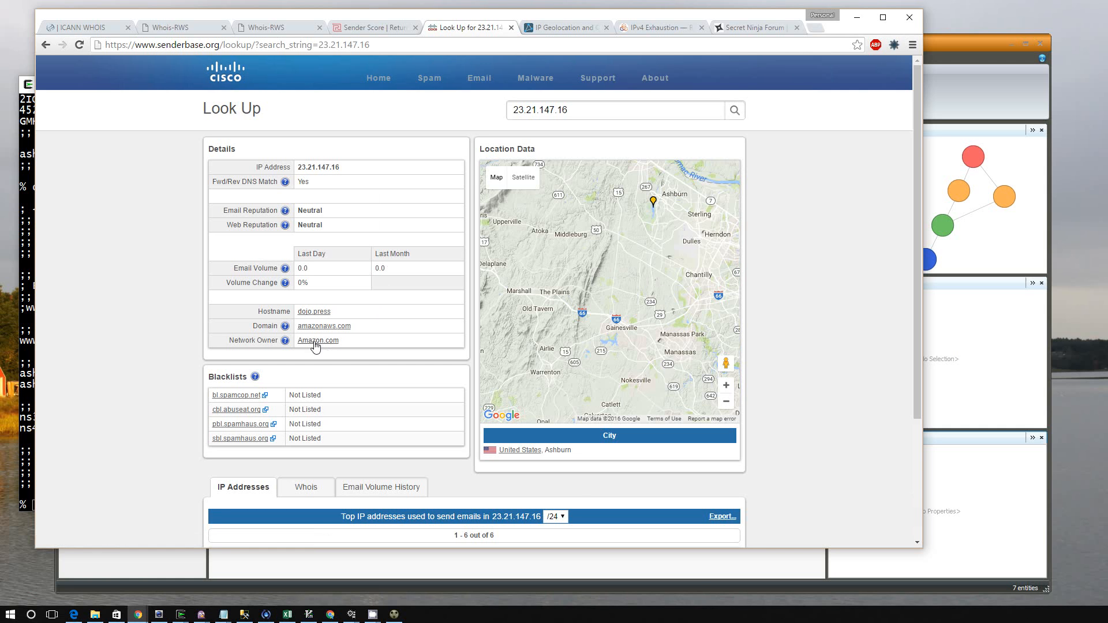
# - Review the blacklists and the top sending addresses around 23.21.147.16, checking the available subnet sizes but keeping /24
pyautogui.scroll(-2, 196, 333)
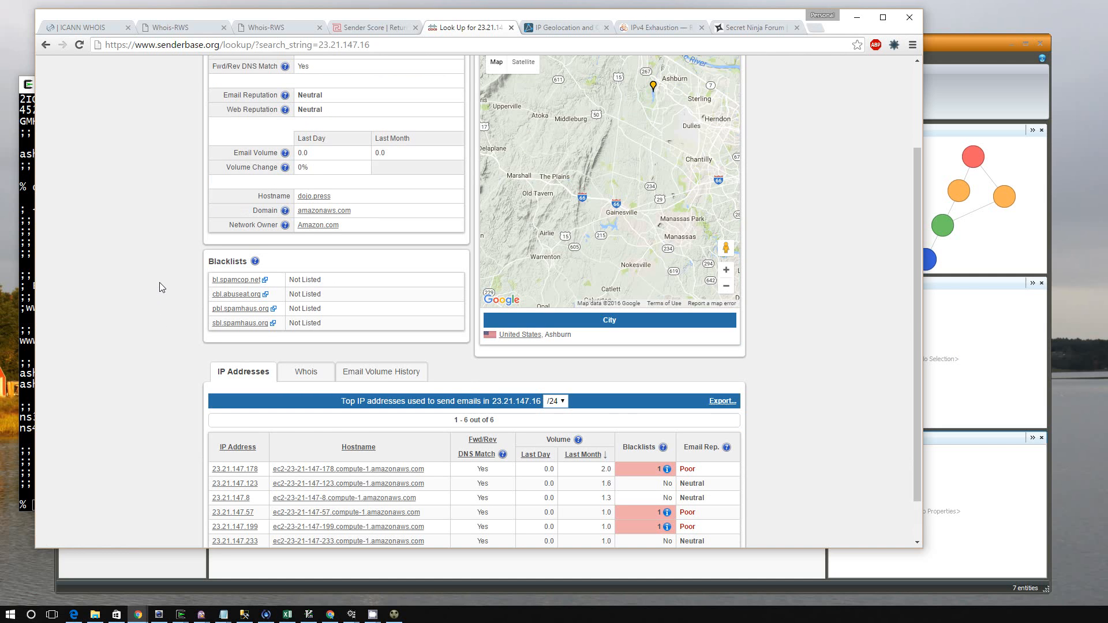
pyautogui.scroll(-1, 159, 282)
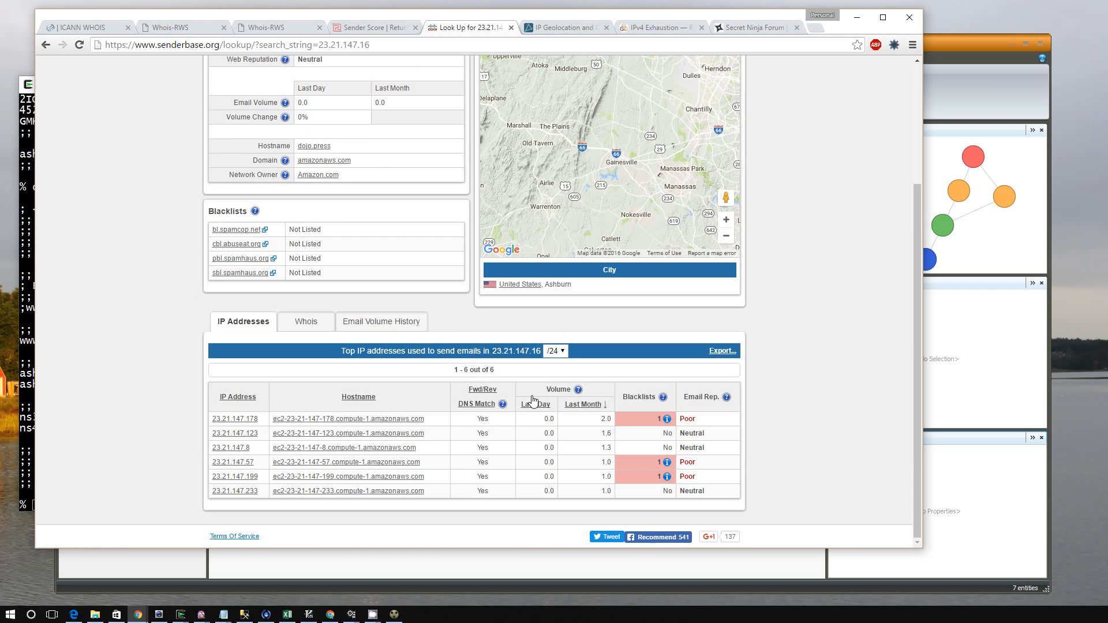
pyautogui.click(562, 352)
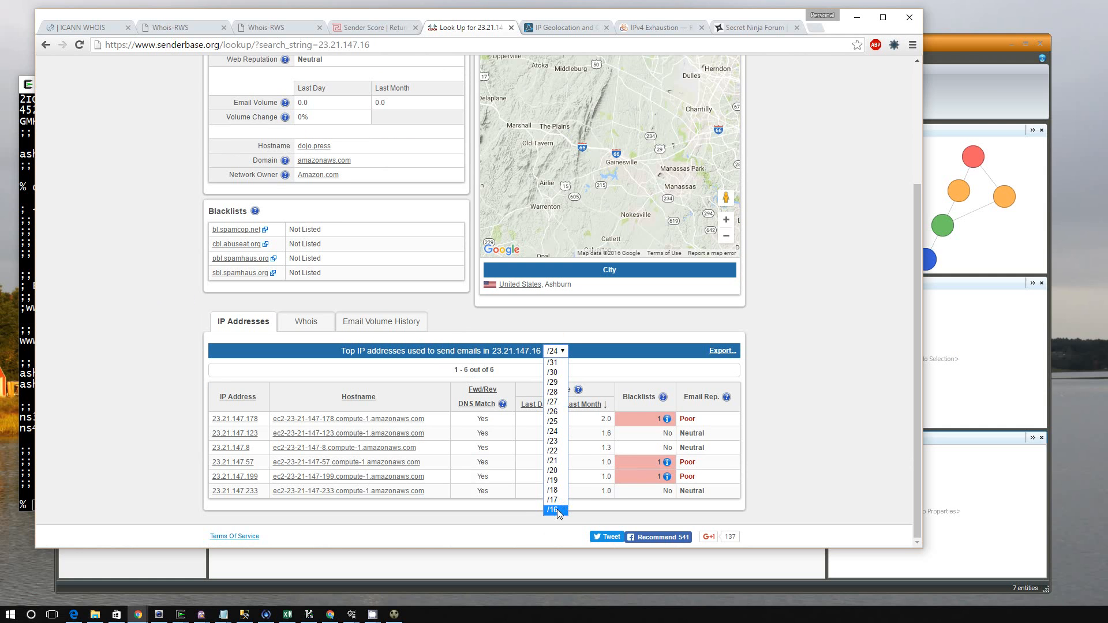
pyautogui.click(650, 365)
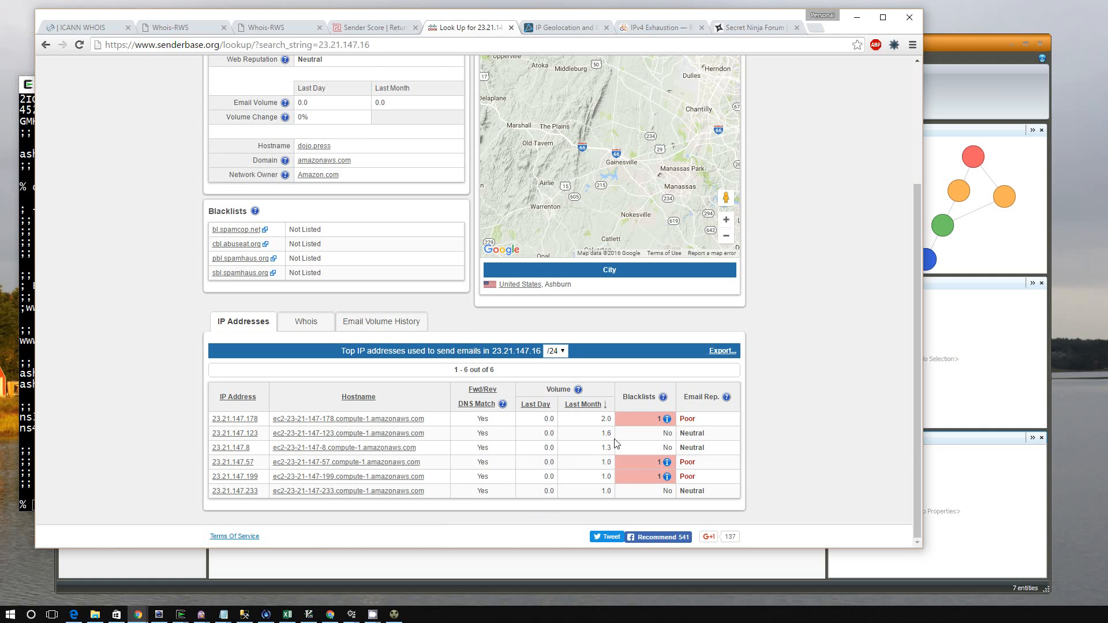
pyautogui.moveTo(664, 468)
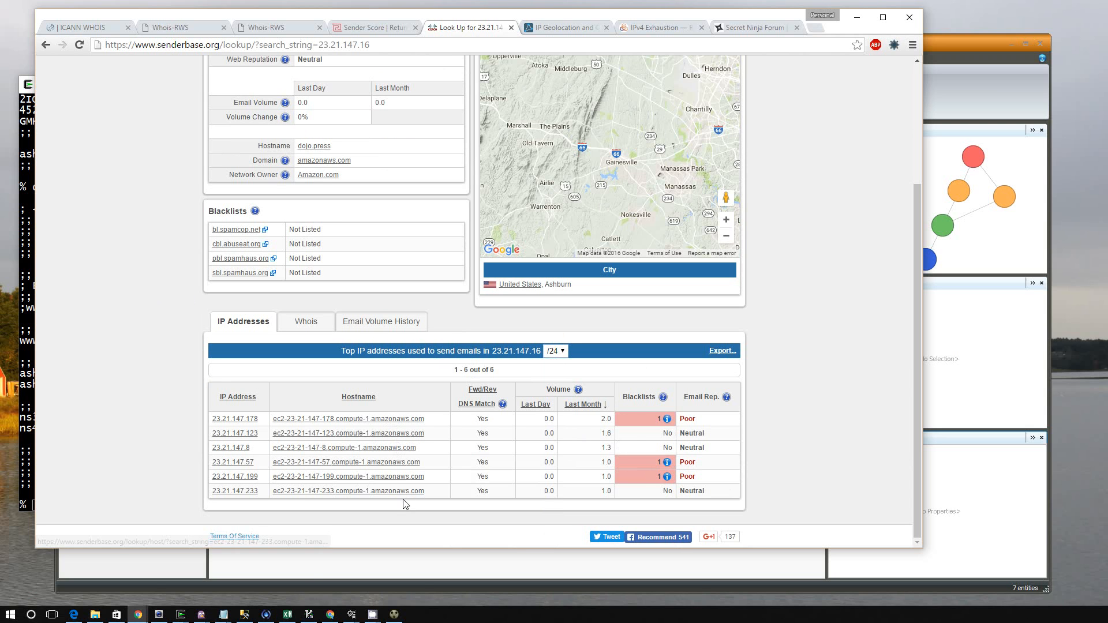
pyautogui.moveTo(644, 425)
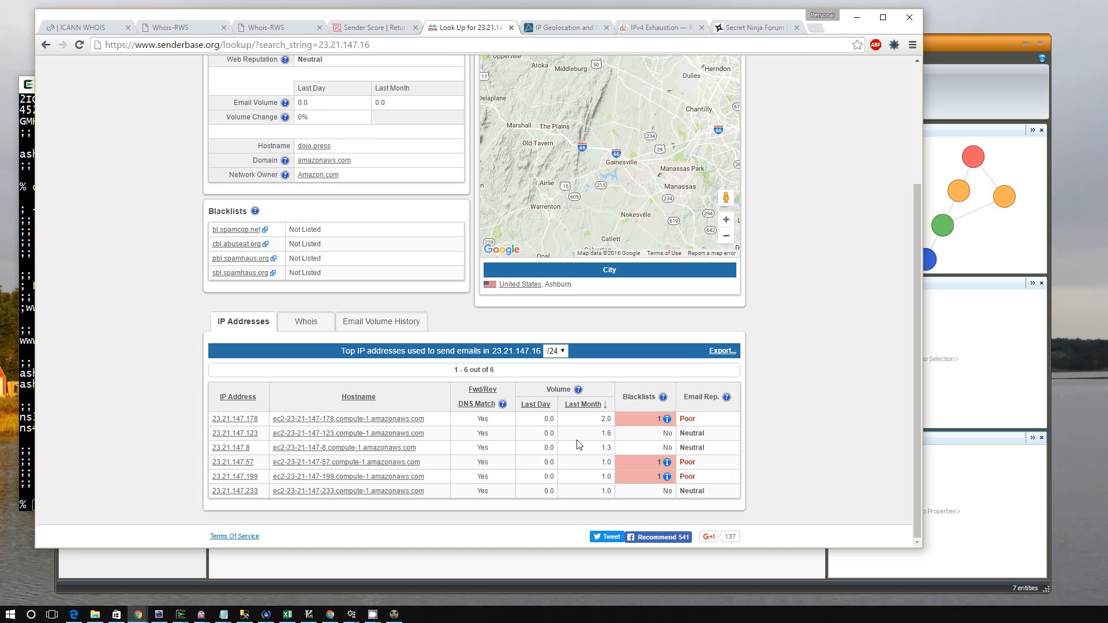
# - View SenderBase's Whois record and email volume history for 23.21.147.16
pyautogui.click(300, 322)
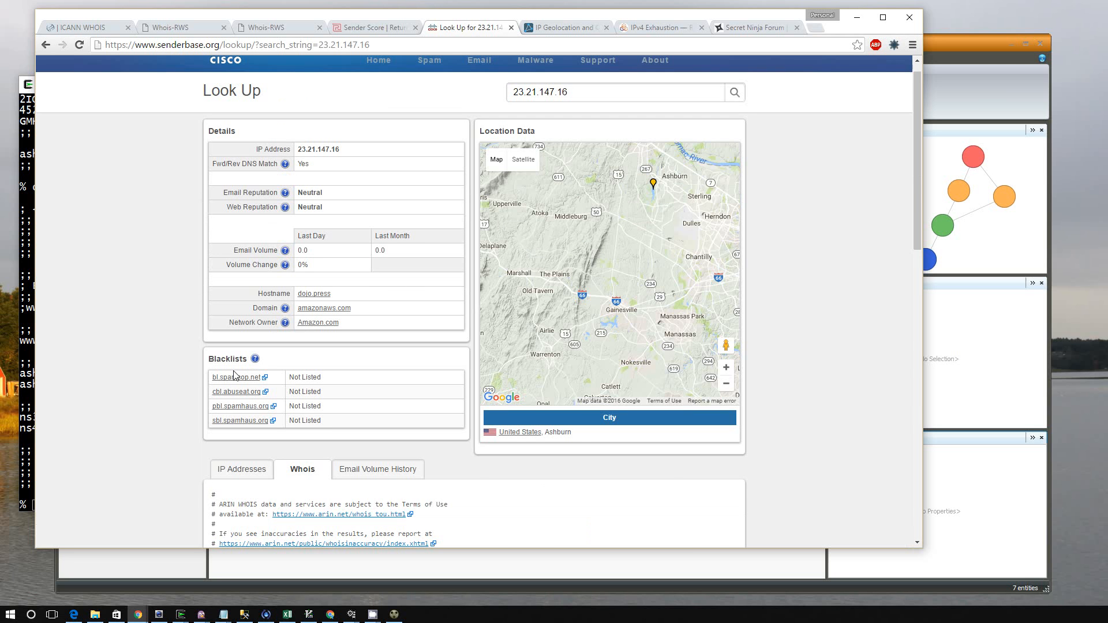
pyautogui.scroll(-5, 160, 349)
pyautogui.click(367, 182)
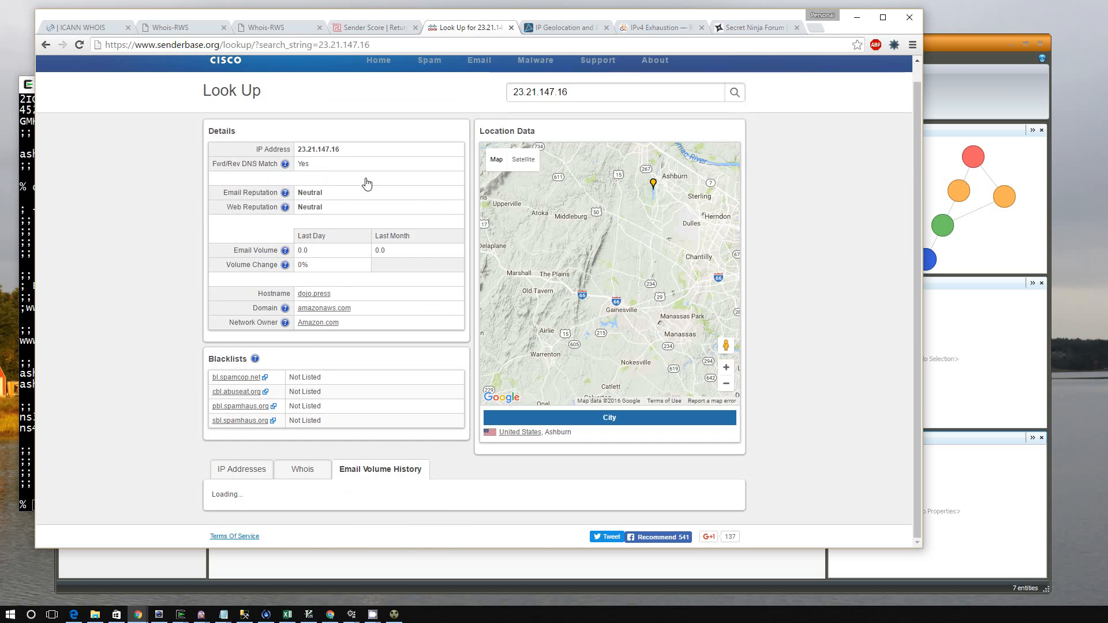
pyautogui.scroll(-1, 96, 308)
pyautogui.scroll(-1, 98, 306)
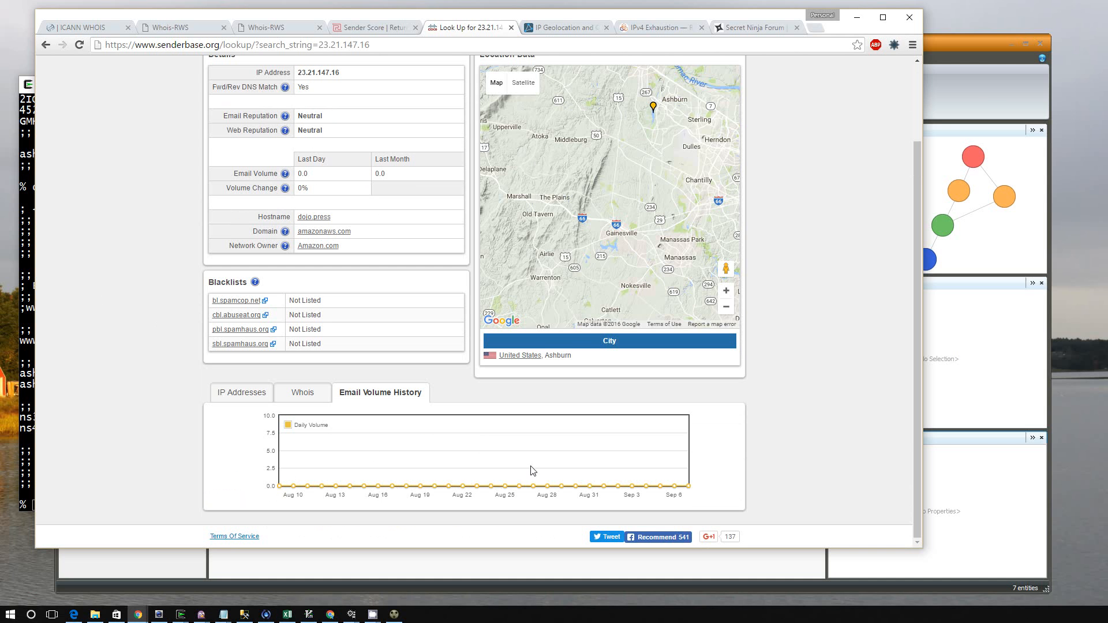
# - Compare the Sender Score and SenderBase reports for 23.21.147.16, and return to the Maltego CaseFile graph
pyautogui.click(373, 30)
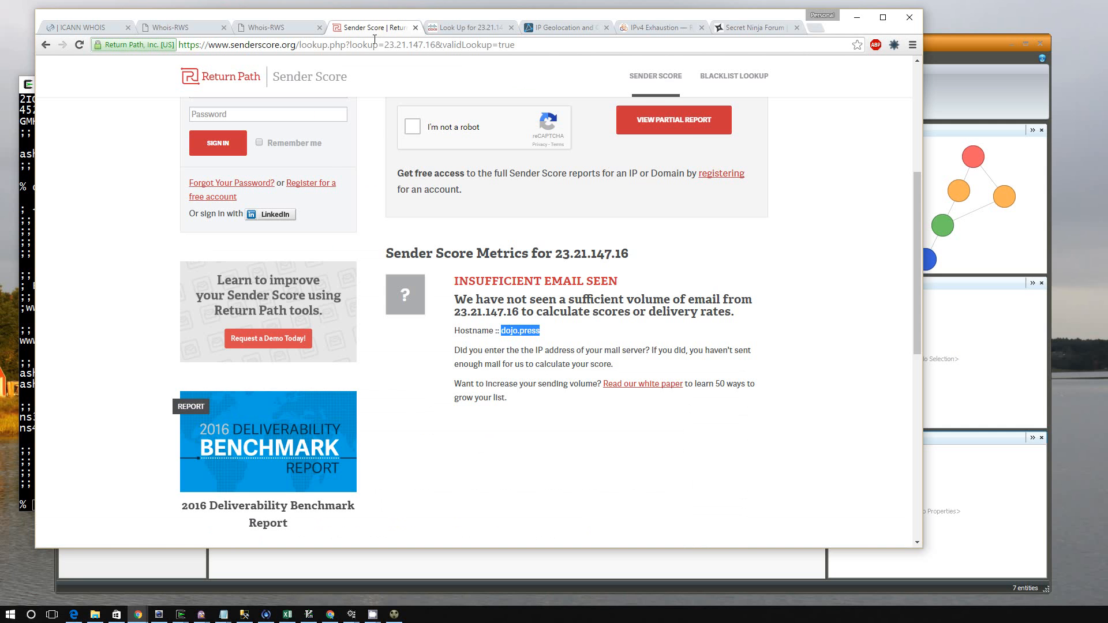
pyautogui.click(457, 28)
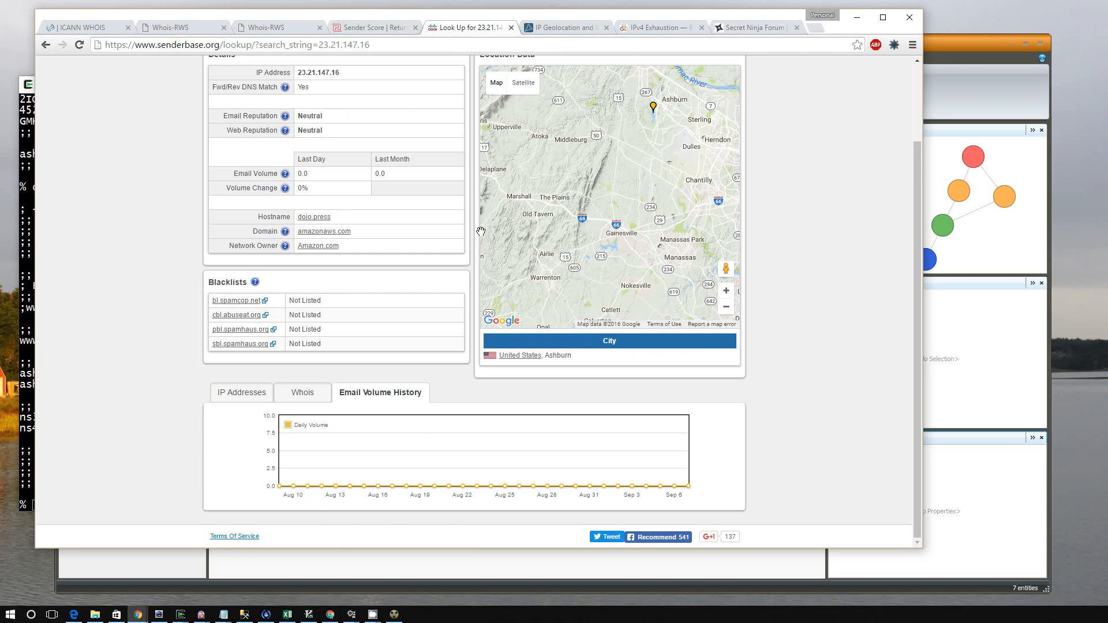
pyautogui.click(939, 43)
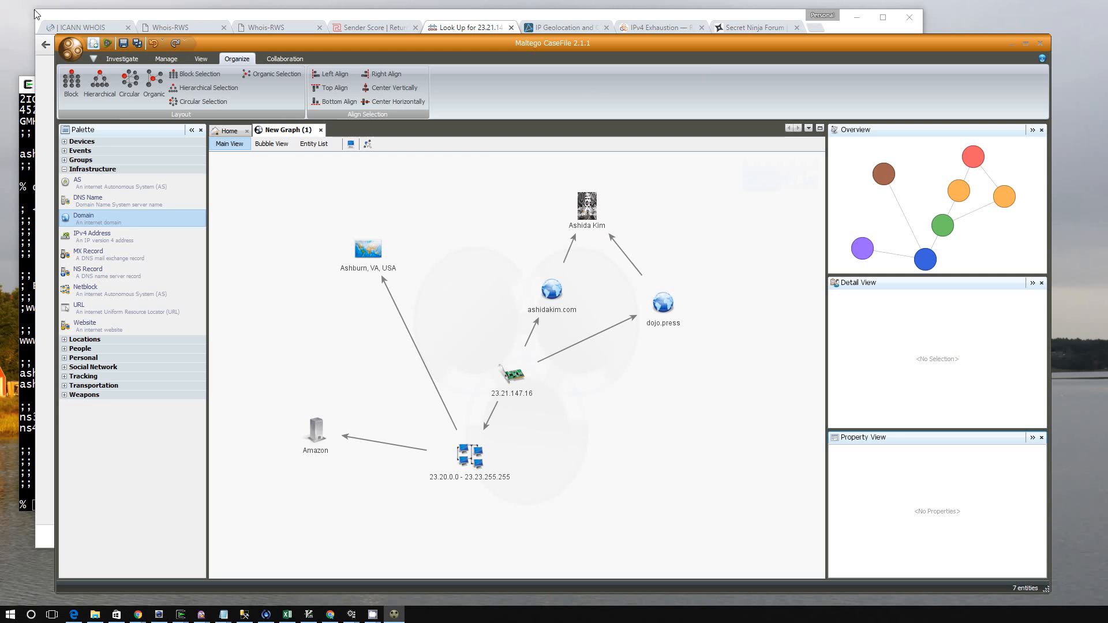
# - Look up microsoft.com in ICANN WHOIS in the browser, completing the text captcha, and highlight the registrant, admin and tech contacts
pyautogui.click(77, 27)
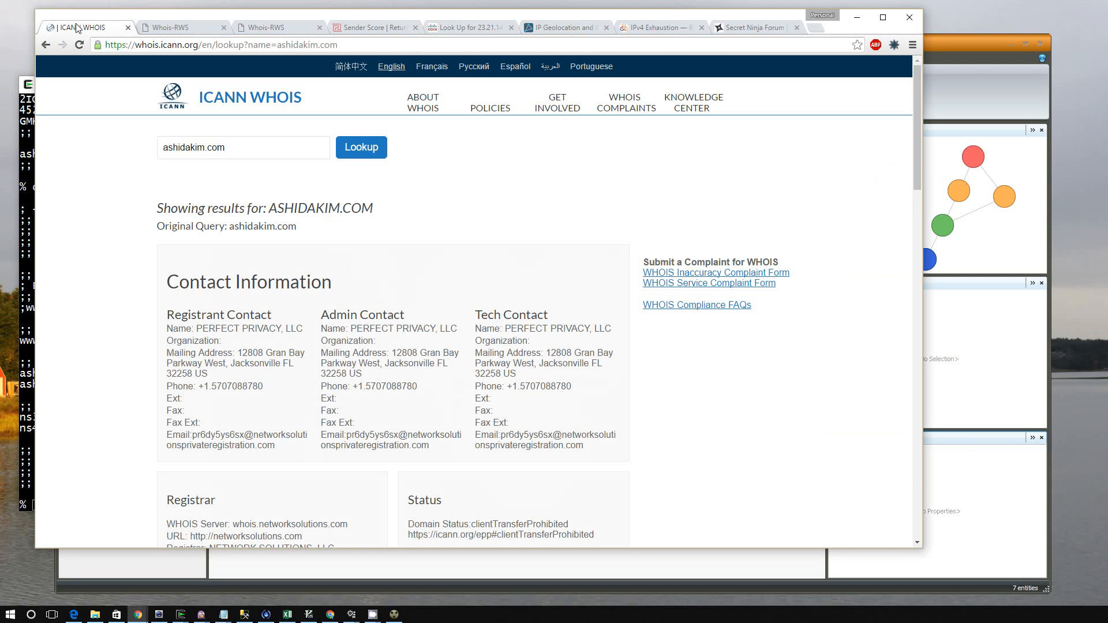
pyautogui.moveTo(248, 149); pyautogui.dragTo(85, 148)
pyautogui.write('micr')
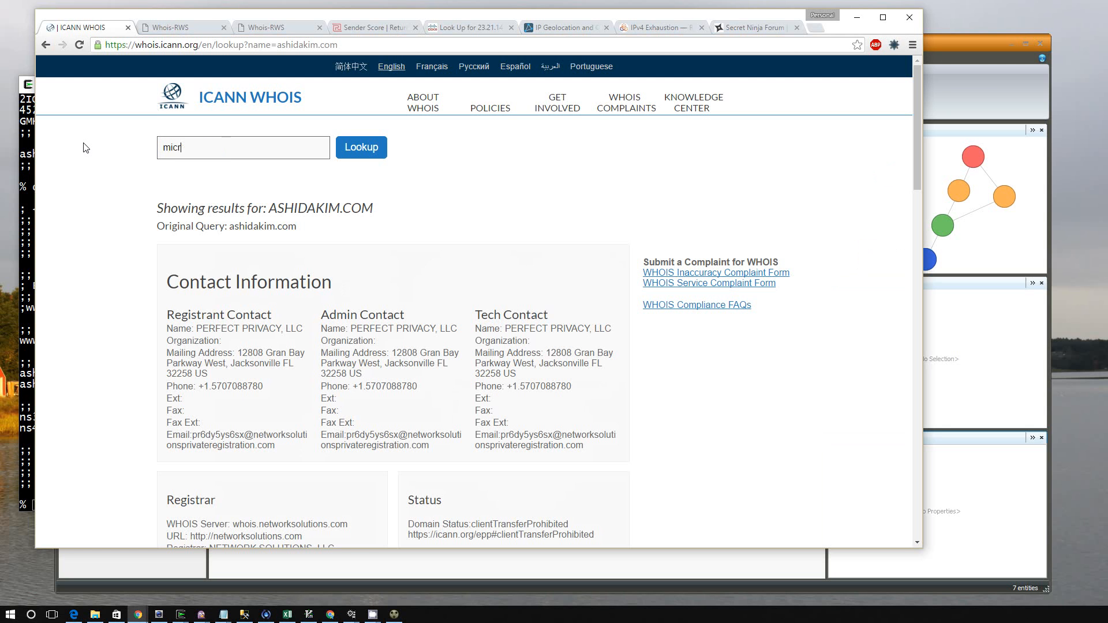
pyautogui.write('osoft.com')
pyautogui.press('Return')
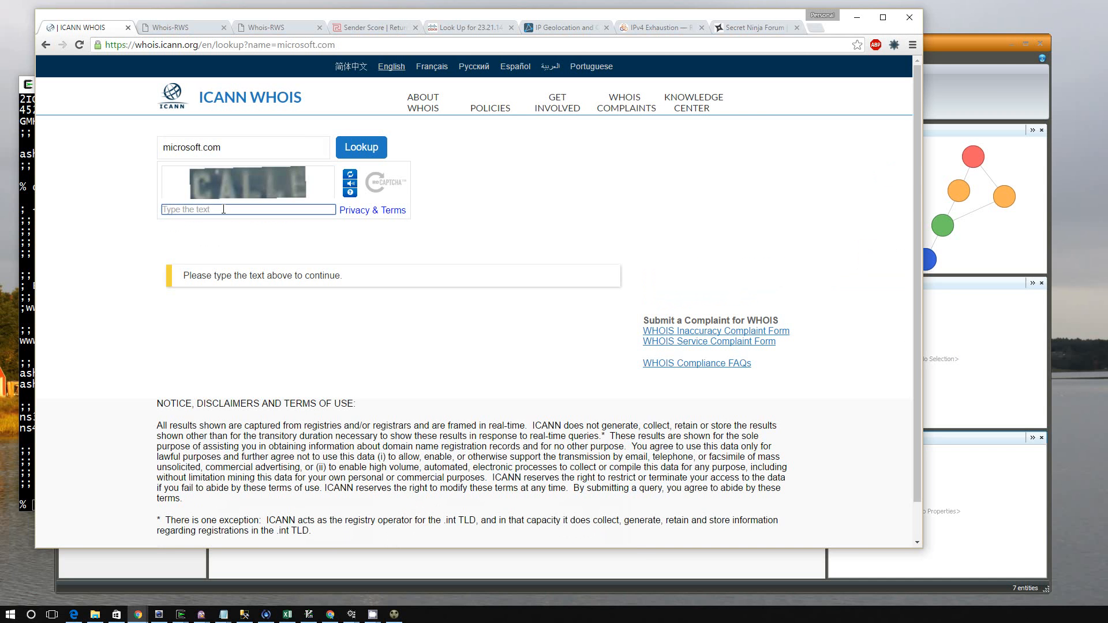
pyautogui.write('CALLE')
pyautogui.click(380, 156)
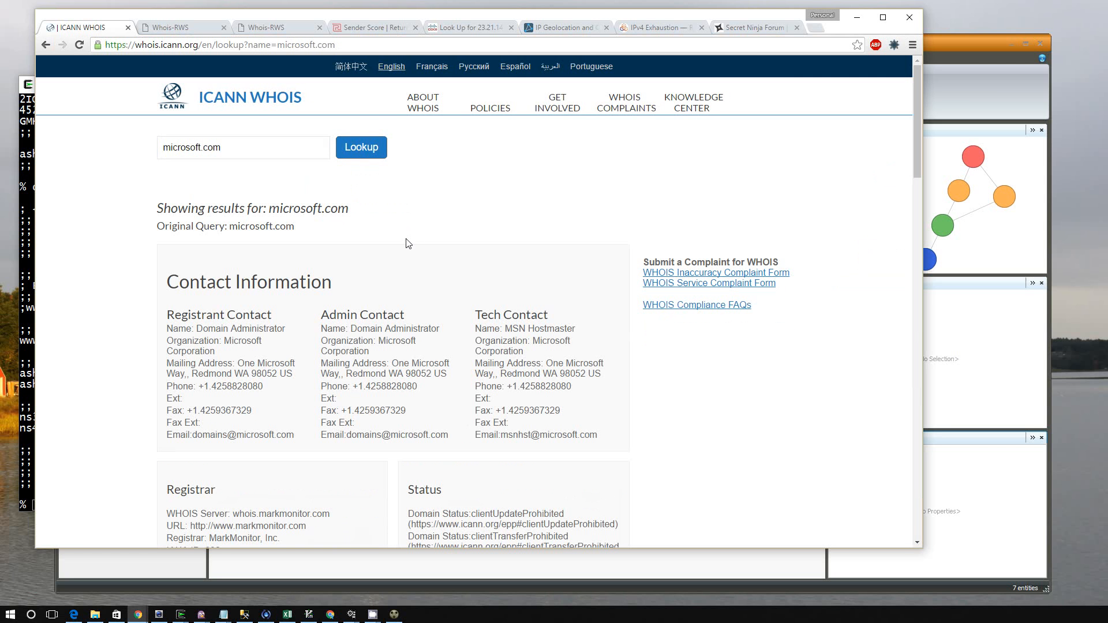
pyautogui.moveTo(203, 333); pyautogui.dragTo(598, 438)
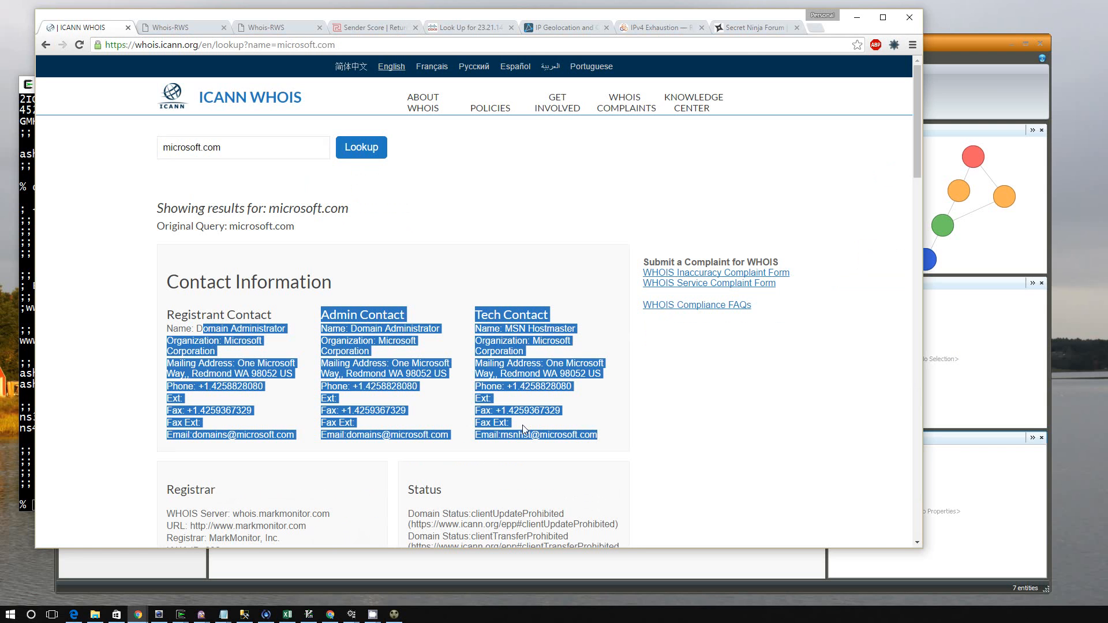
pyautogui.click(415, 383)
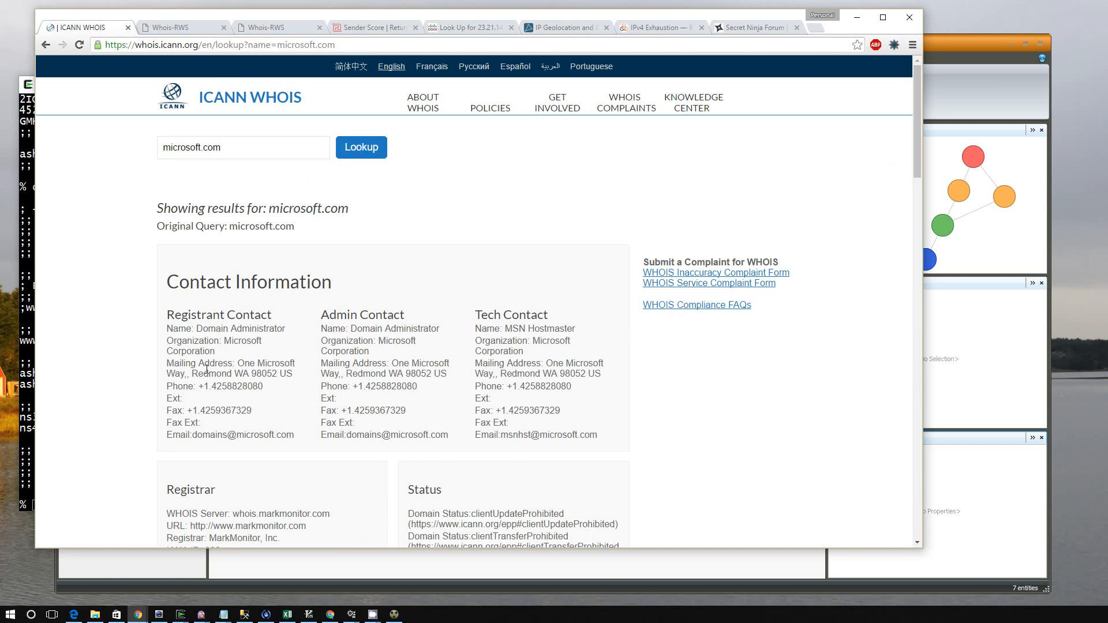
# - Highlight the registrant's mailing address and phone in the microsoft.com WHOIS record, check RIPE's IPv4 Exhaustion page, and return to Maltego CaseFile
pyautogui.moveTo(237, 363); pyautogui.dragTo(266, 402)
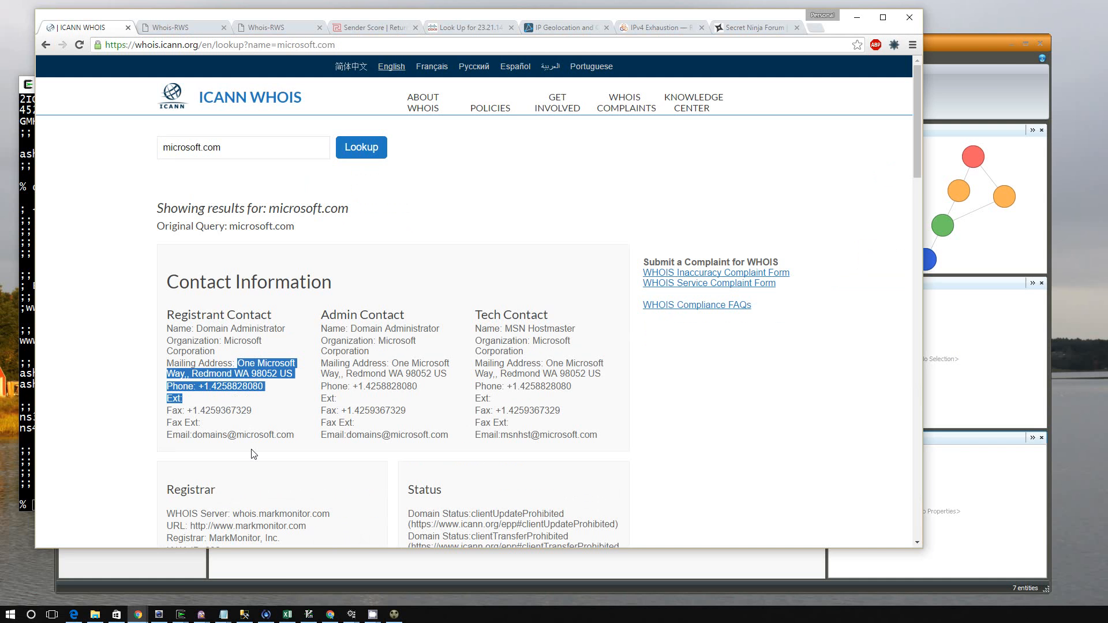
pyautogui.scroll(-1, 252, 450)
pyautogui.scroll(1, 252, 449)
pyautogui.click(579, 24)
pyautogui.click(659, 25)
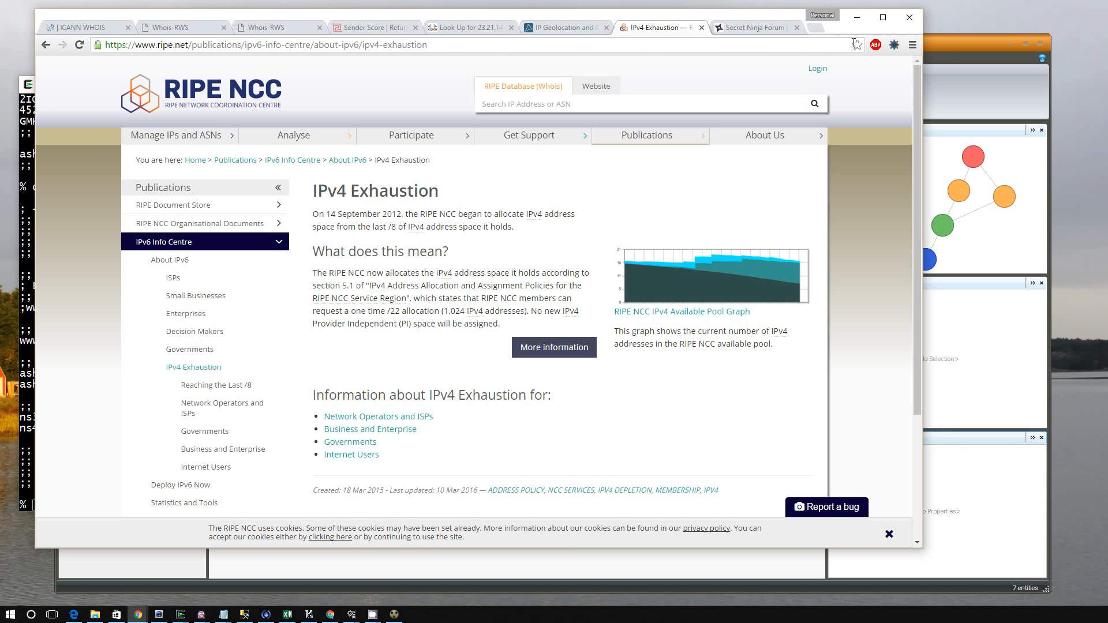
pyautogui.click(953, 46)
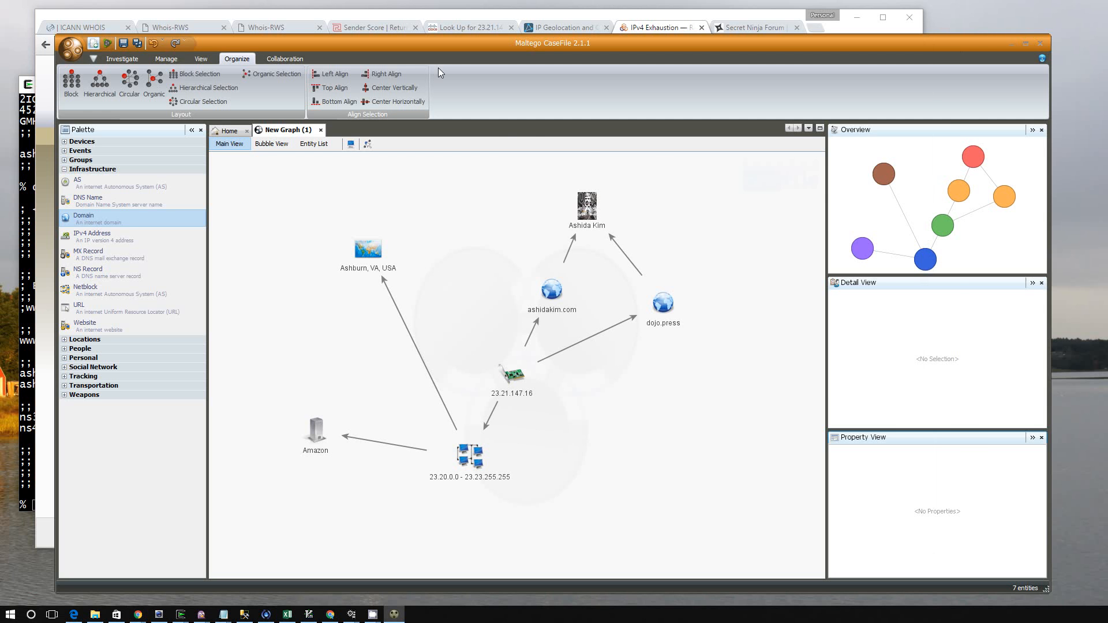
# - Run "dig ." in the Cygwin terminal and highlight the AAAA record of e.root-servers.net and the A record of f.root-servers.net
pyautogui.click(32, 213)
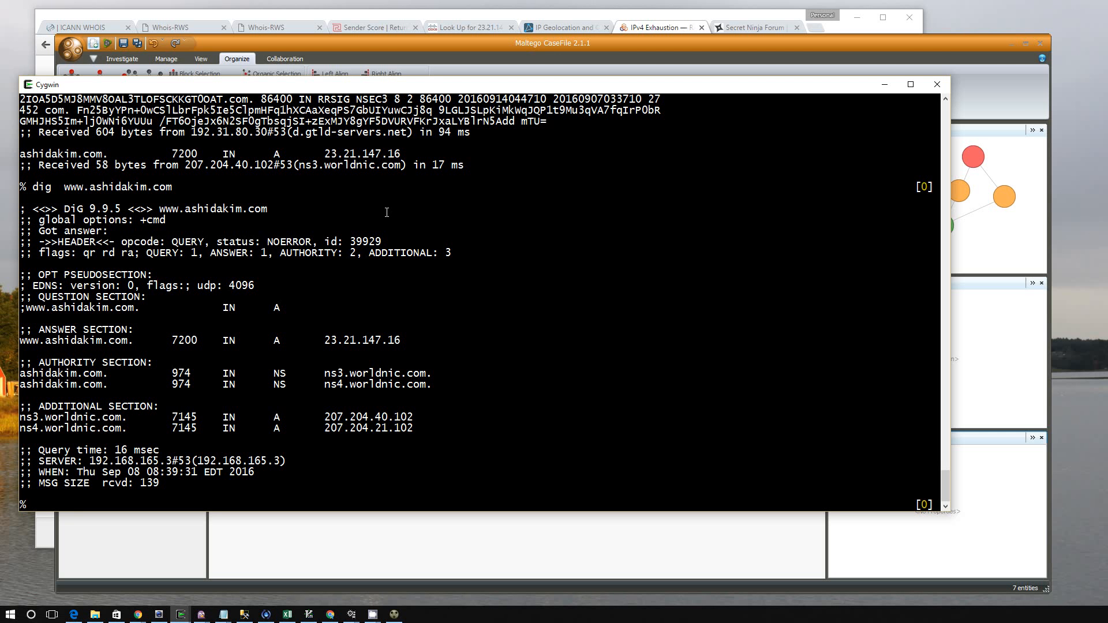
pyautogui.write('dig .')
pyautogui.press('Return')
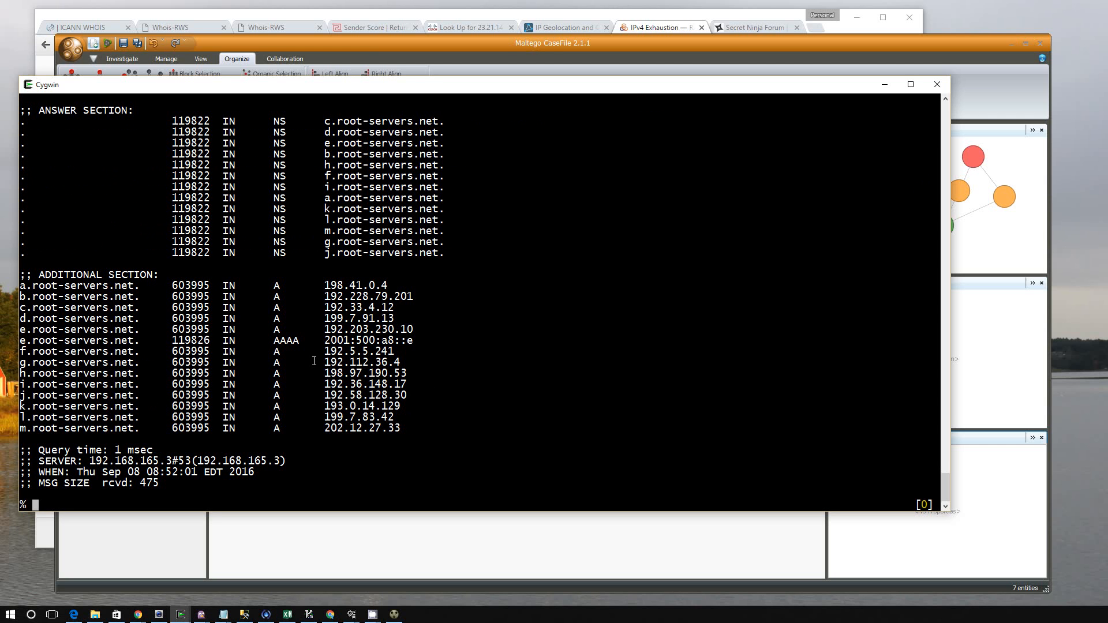
pyautogui.tripleClick(291, 342)
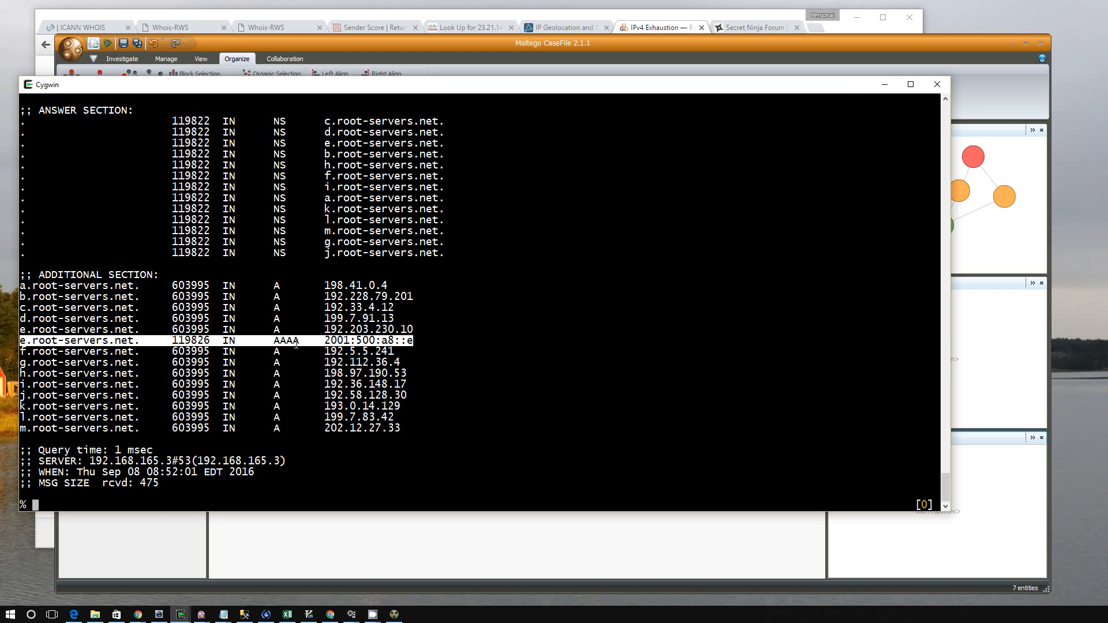
pyautogui.tripleClick(281, 350)
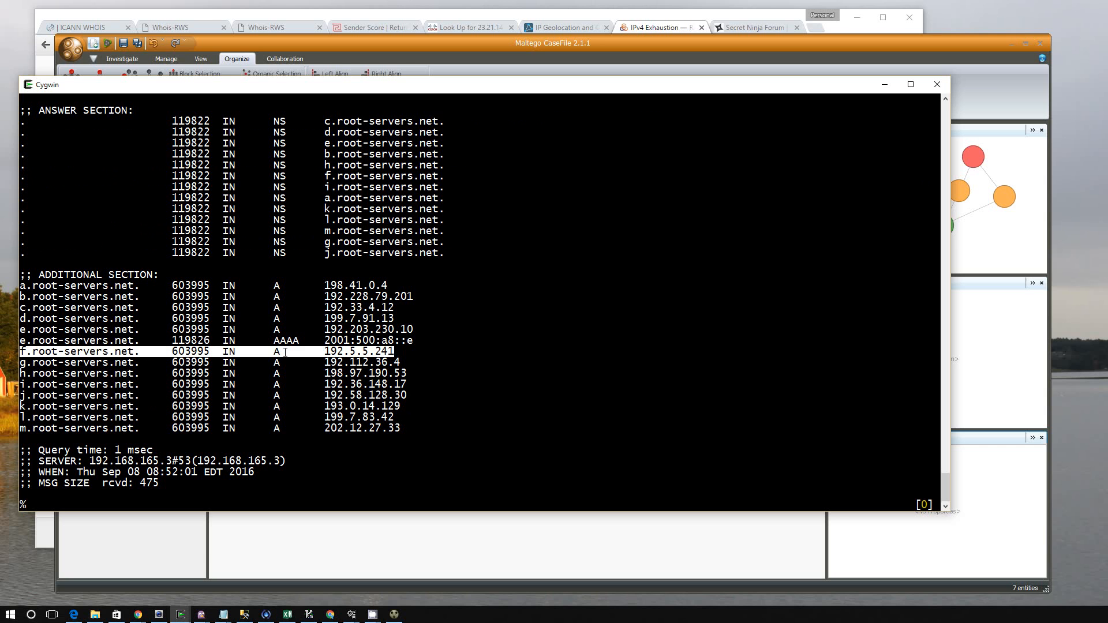
pyautogui.press('Up')
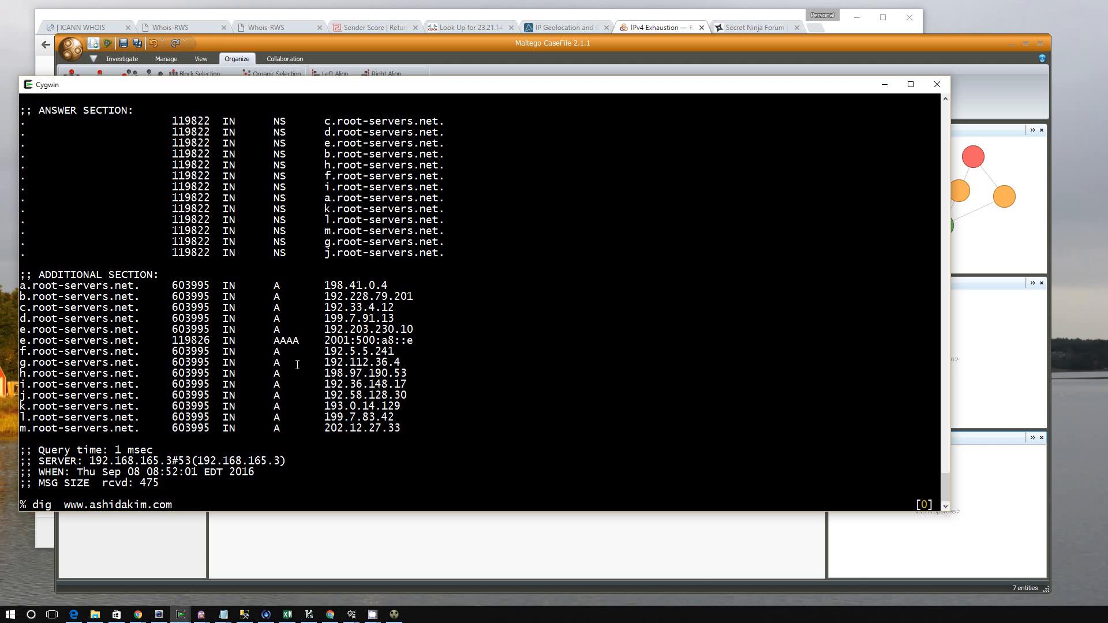
pyautogui.press('Return')
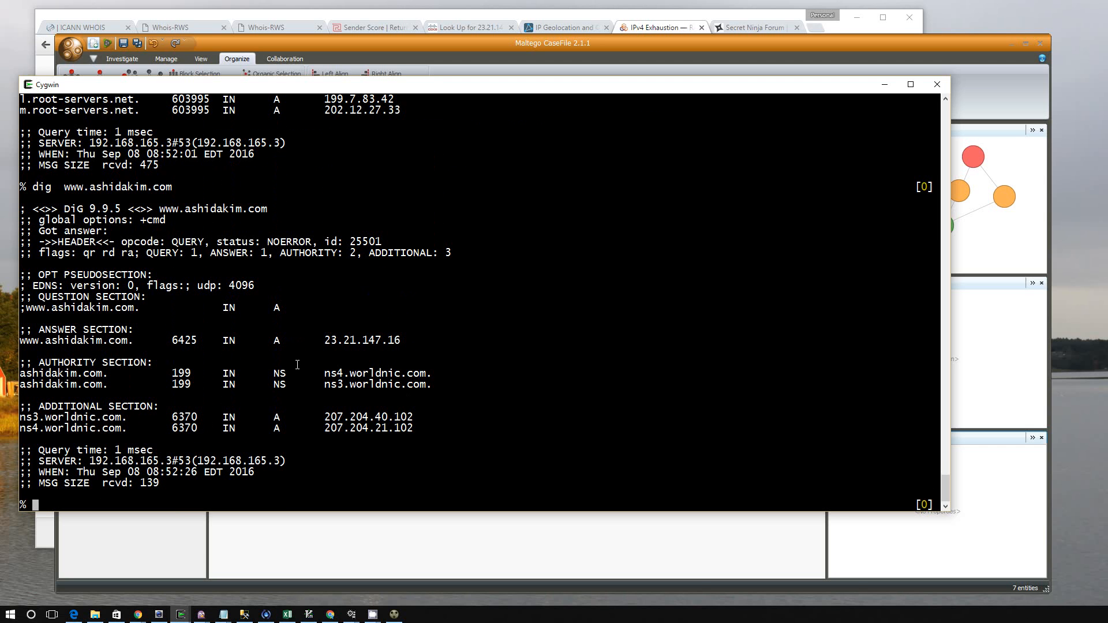
pyautogui.tripleClick(345, 339)
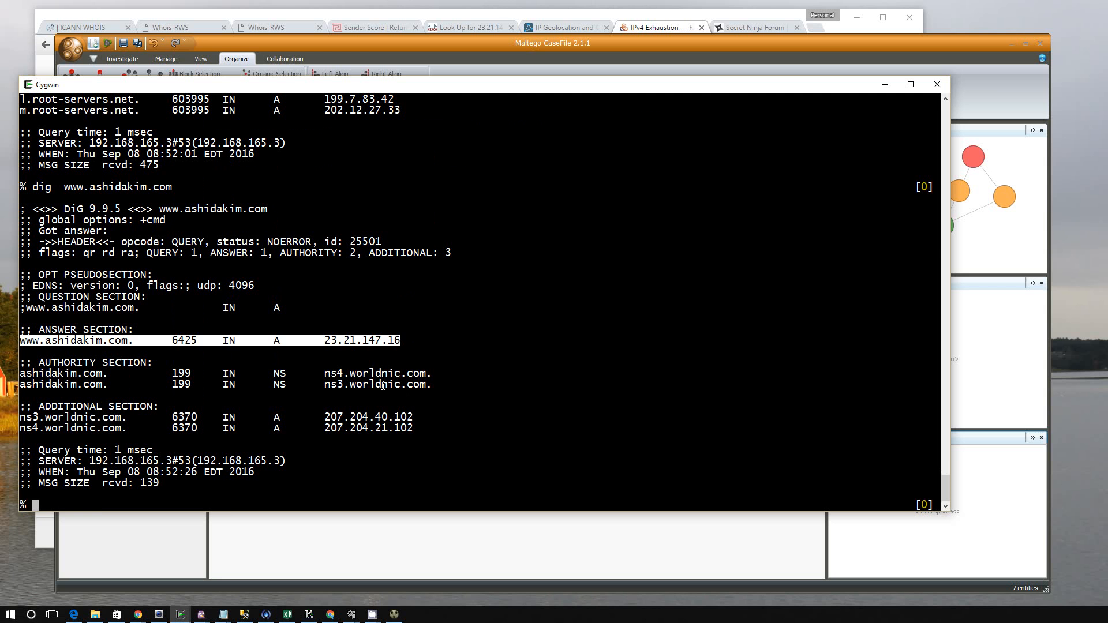
pyautogui.scroll(4, 434, 386)
pyautogui.scroll(3, 434, 386)
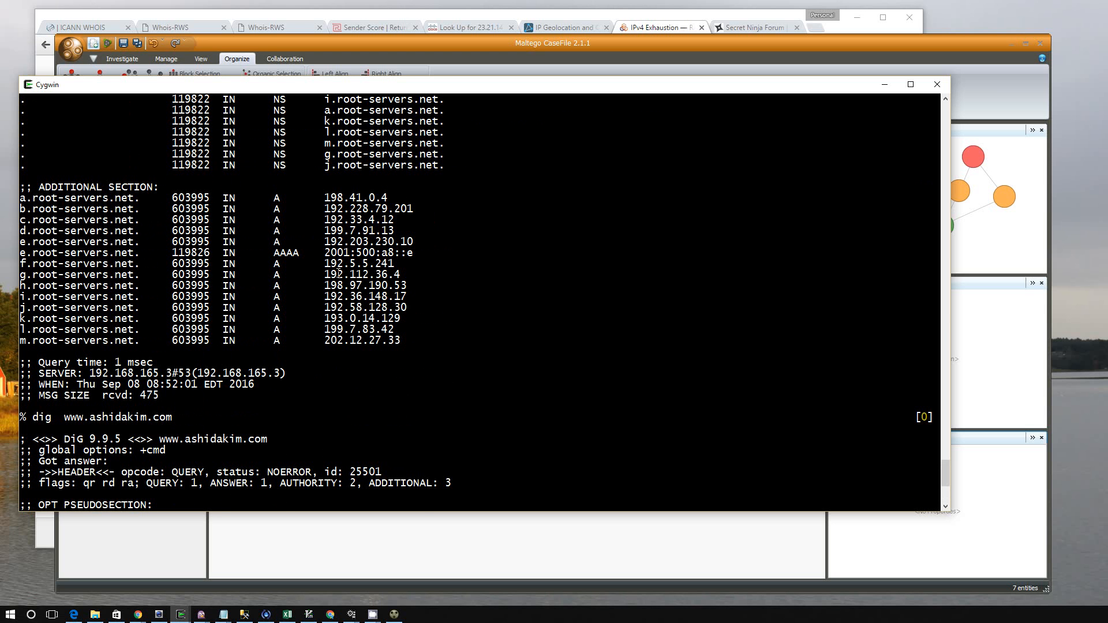
pyautogui.tripleClick(342, 252)
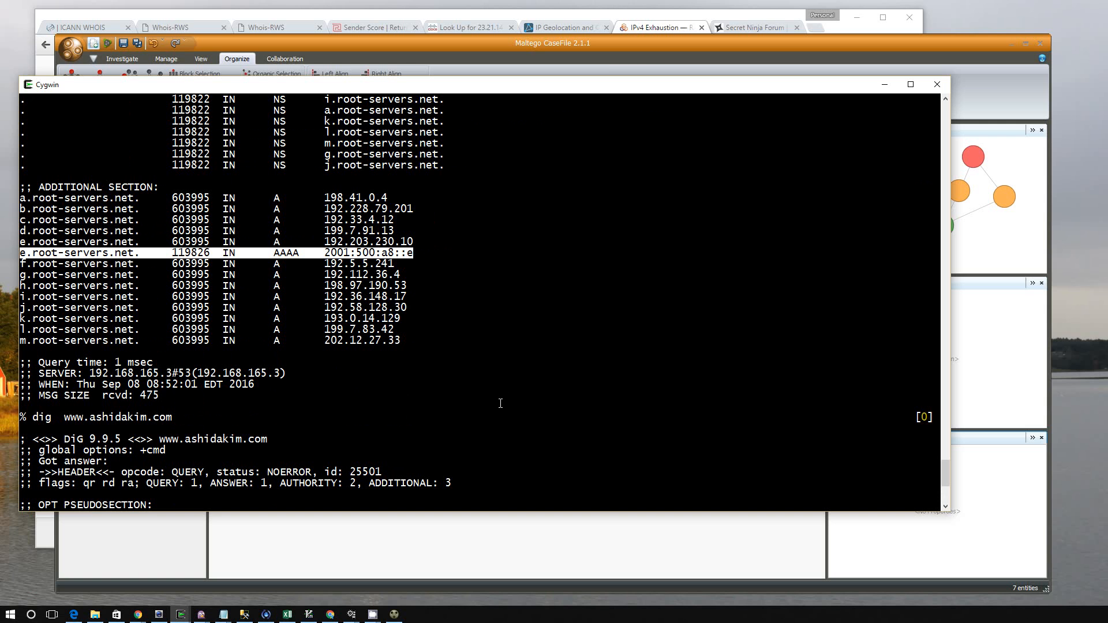
# - Switch to the browser and look back over the open RIPE, MaxMind, SenderBase, Sender Score, ARIN Whois-RWS and ICANN WHOIS pages
pyautogui.click(656, 44)
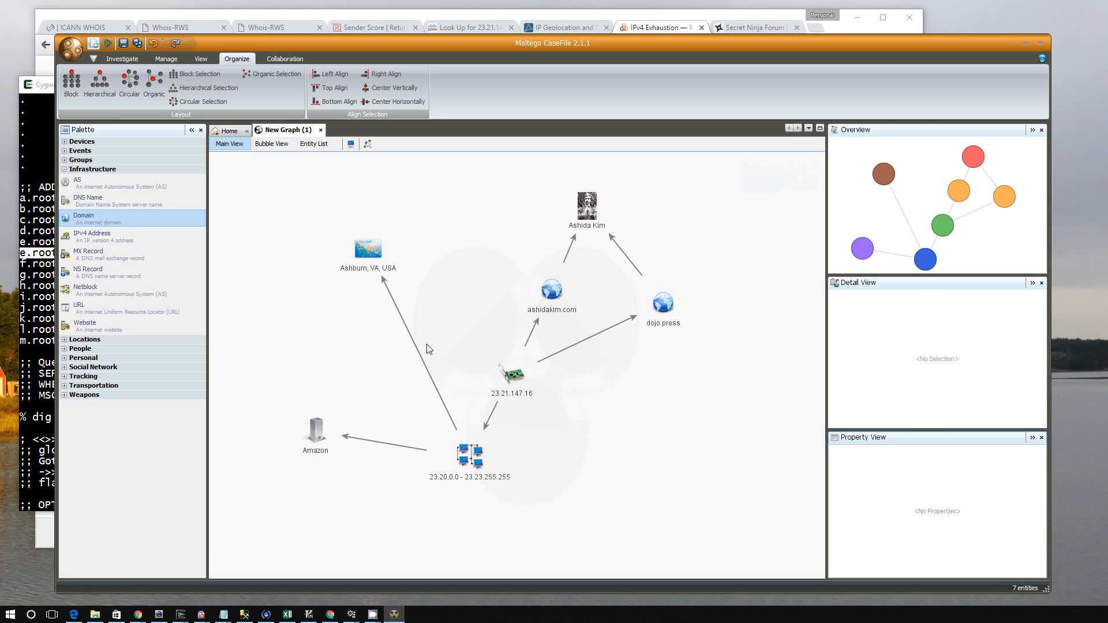
pyautogui.click(629, 27)
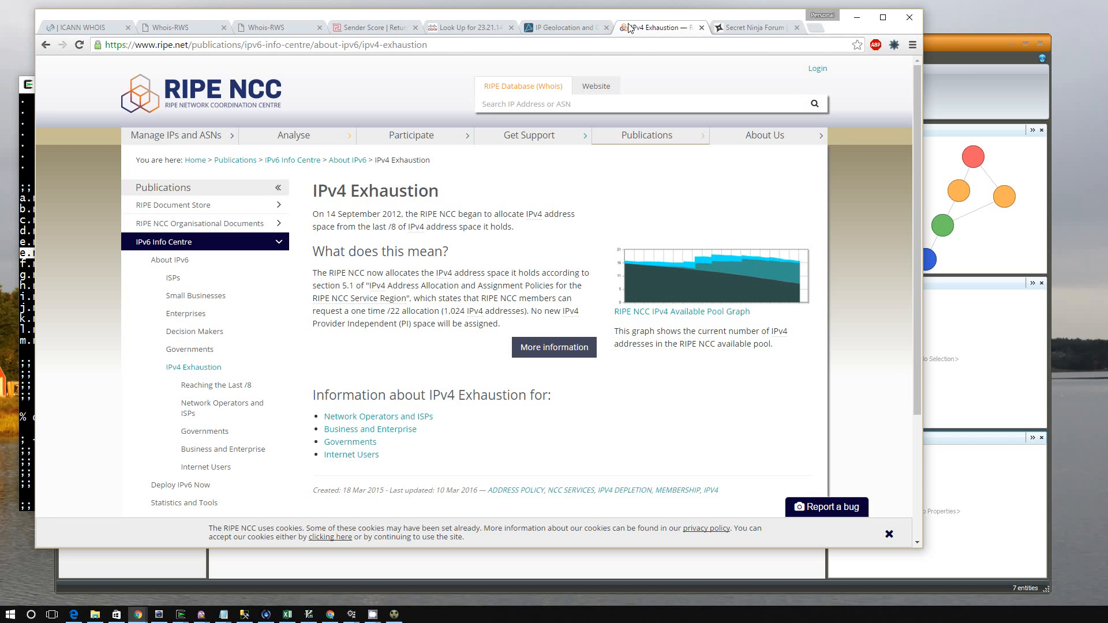
pyautogui.click(560, 28)
pyautogui.click(471, 27)
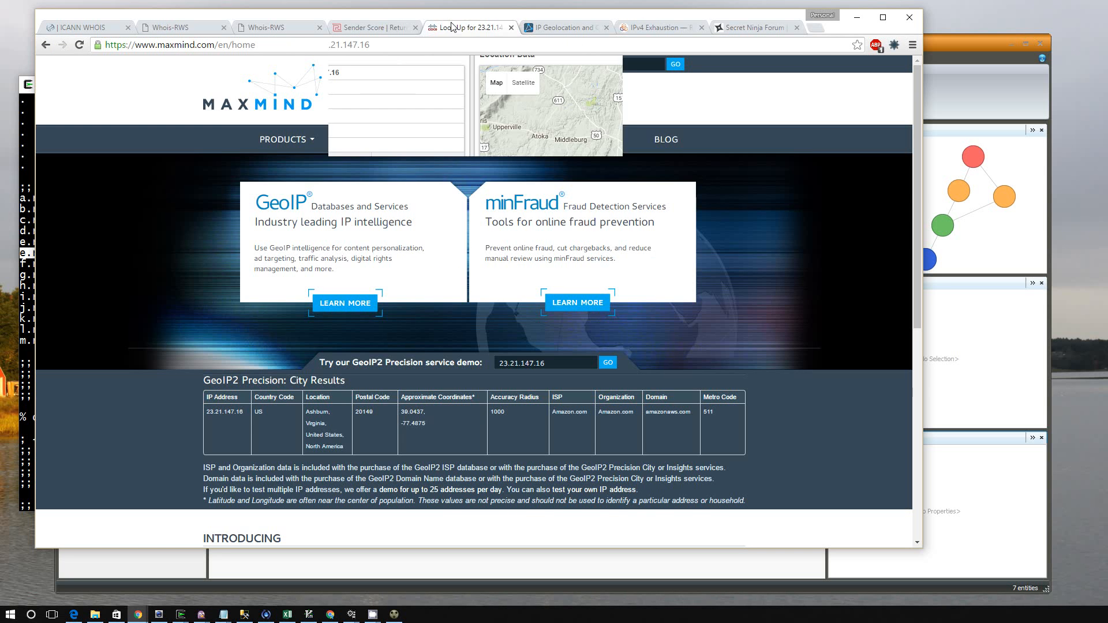
pyautogui.click(382, 29)
pyautogui.click(259, 28)
pyautogui.click(173, 27)
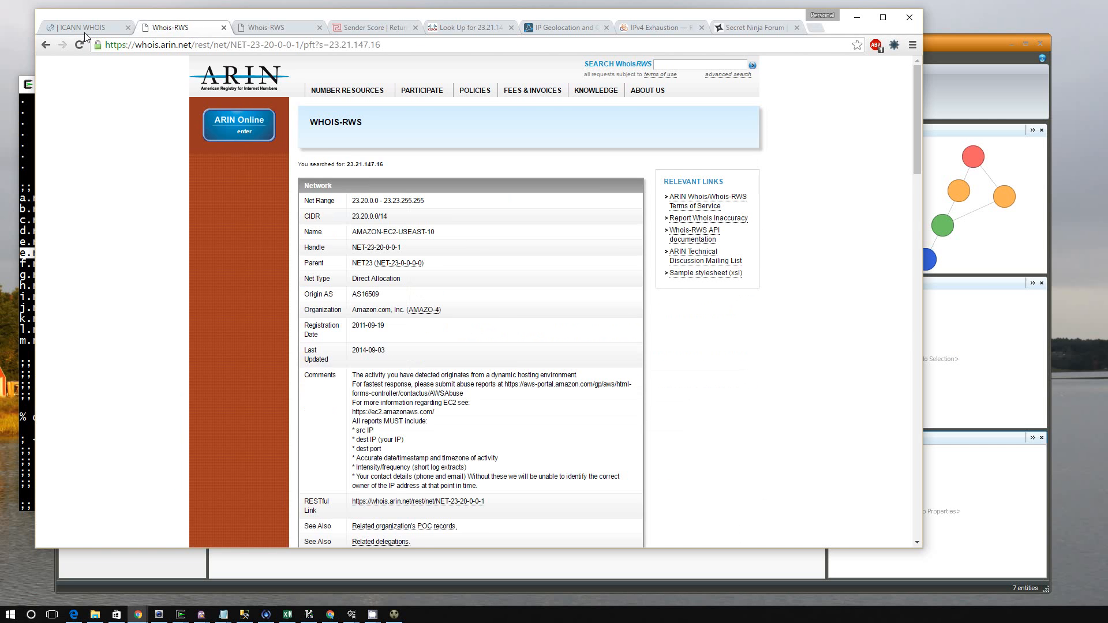
pyautogui.click(84, 29)
# - Recheck the Sender Score and SenderBase reports for 23.21.147.16 and the dojo.press front page, and return to the Maltego CaseFile graph
pyautogui.click(368, 24)
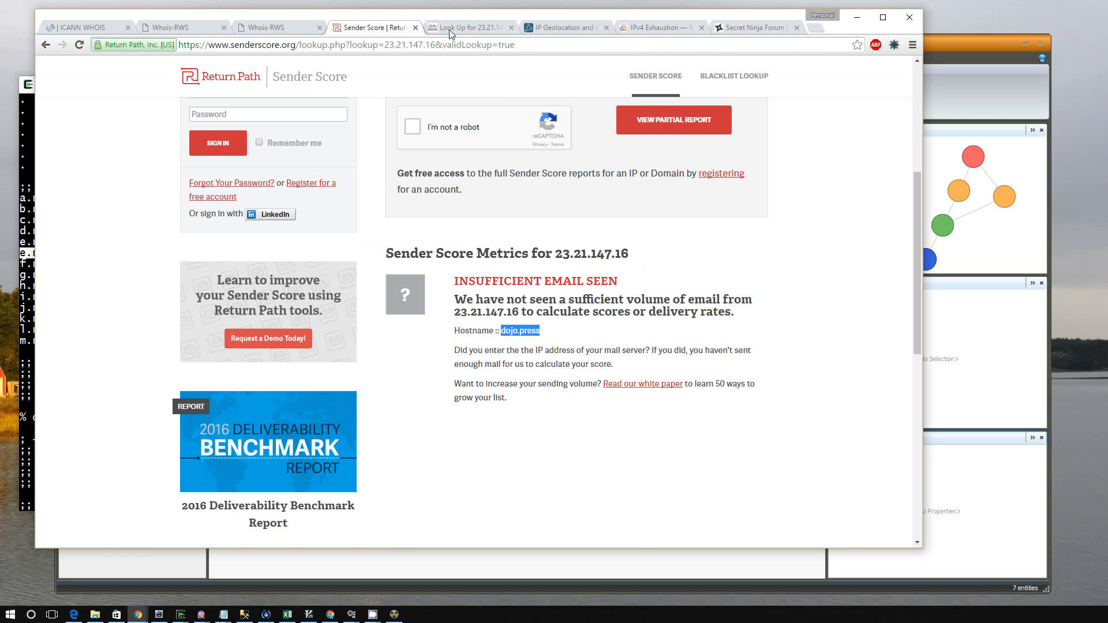
pyautogui.click(432, 28)
pyautogui.click(386, 29)
pyautogui.click(457, 28)
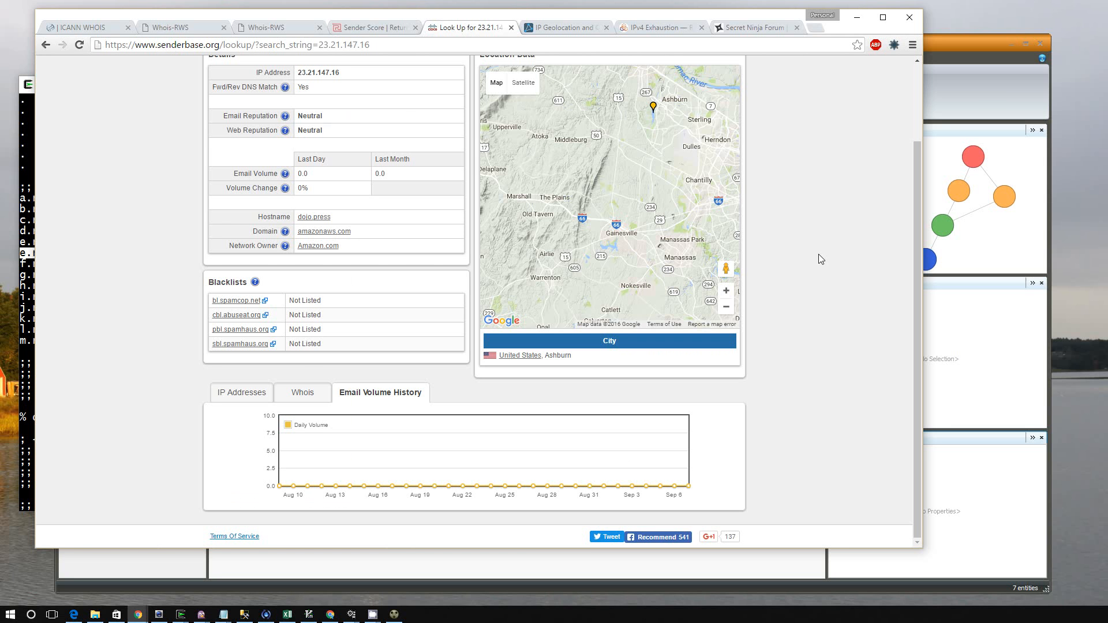
pyautogui.scroll(2, 817, 252)
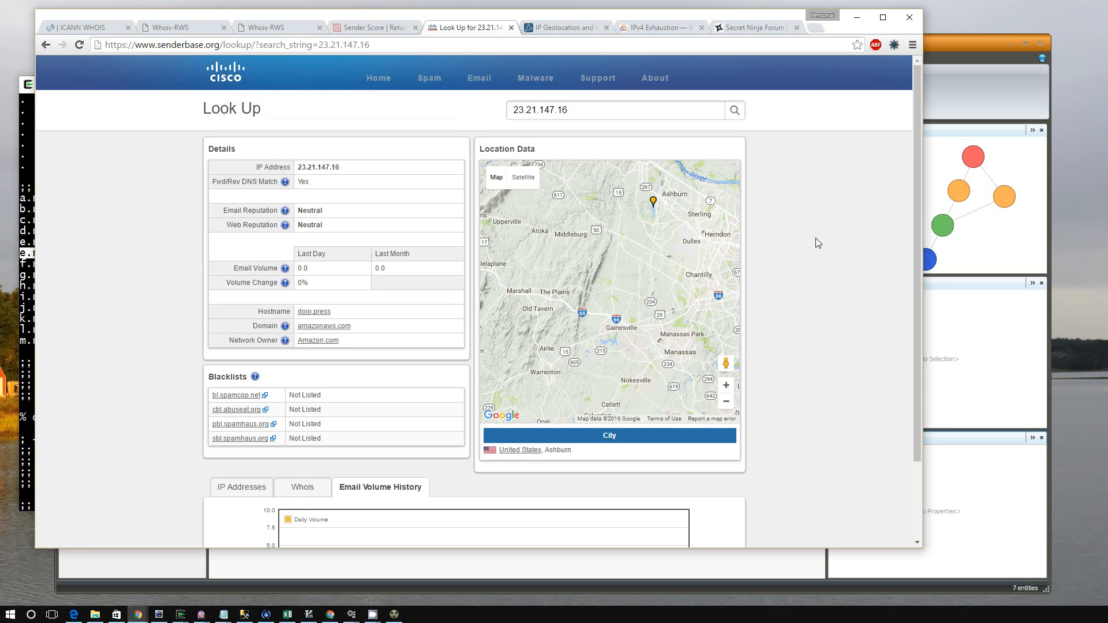
pyautogui.click(751, 28)
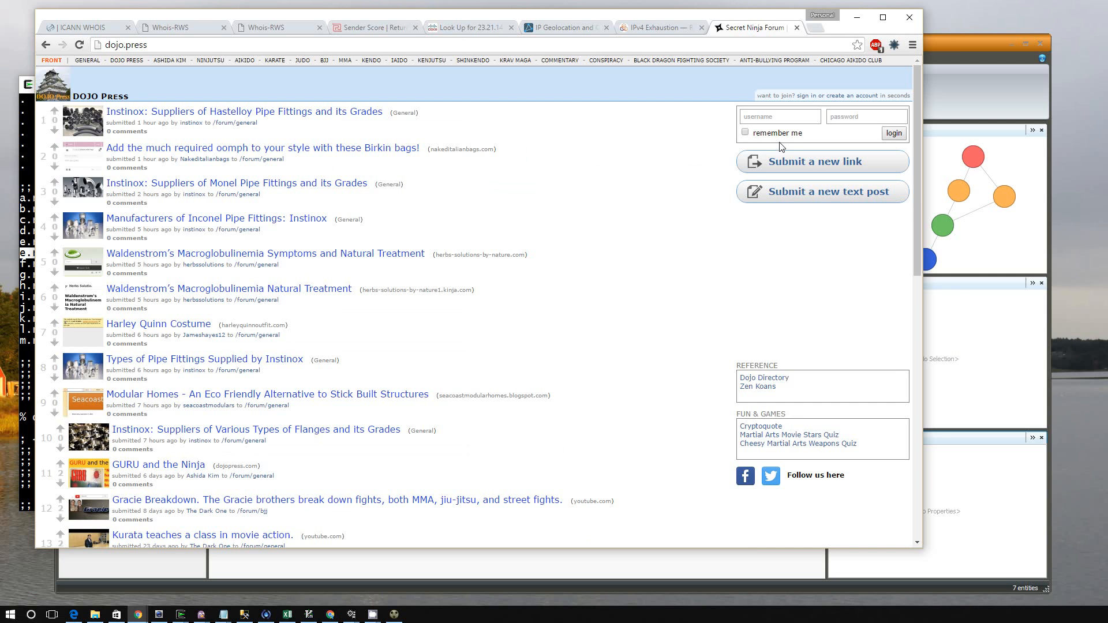
pyautogui.click(951, 47)
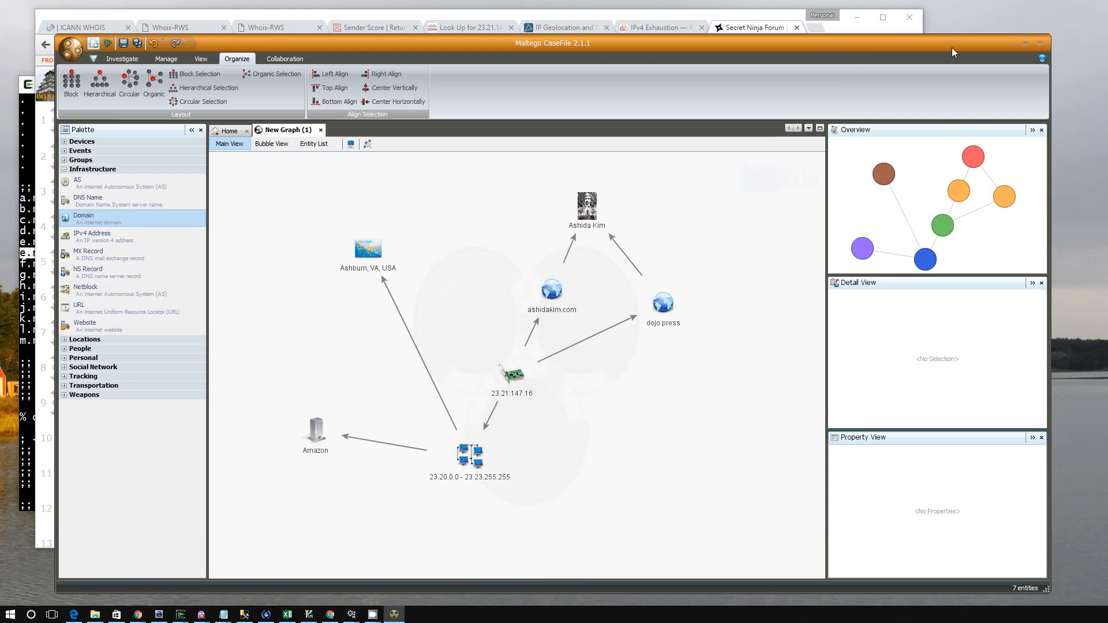